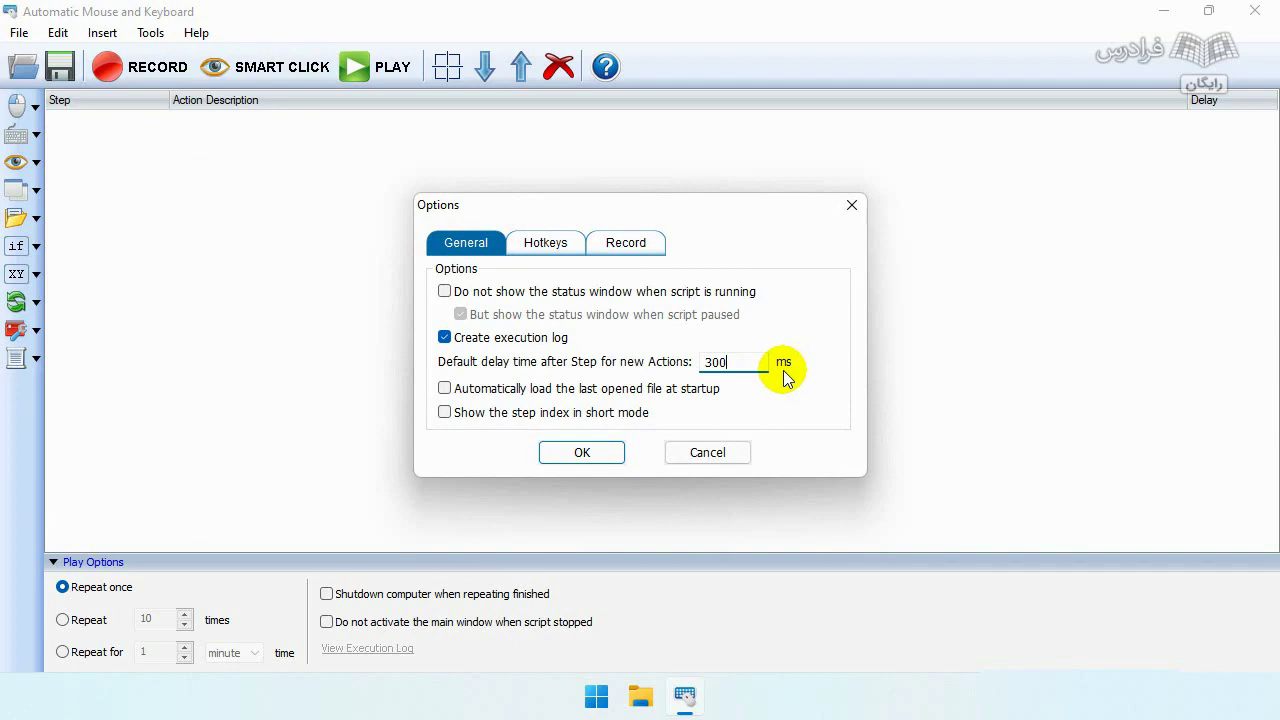
Step: Try a default delay of 1000 ms after steps for new actions, set it back to 300 ms and accept the options
drag(737, 363, 608, 365)
text(1000)
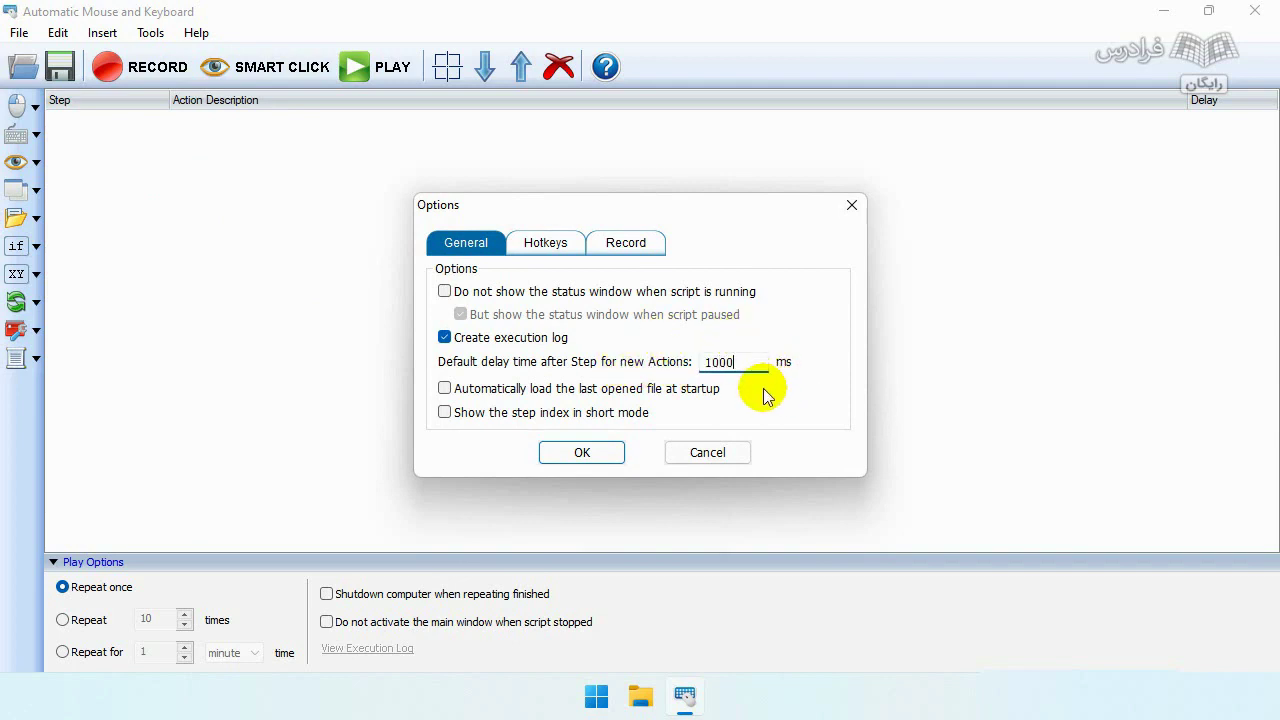
drag(749, 363, 633, 370)
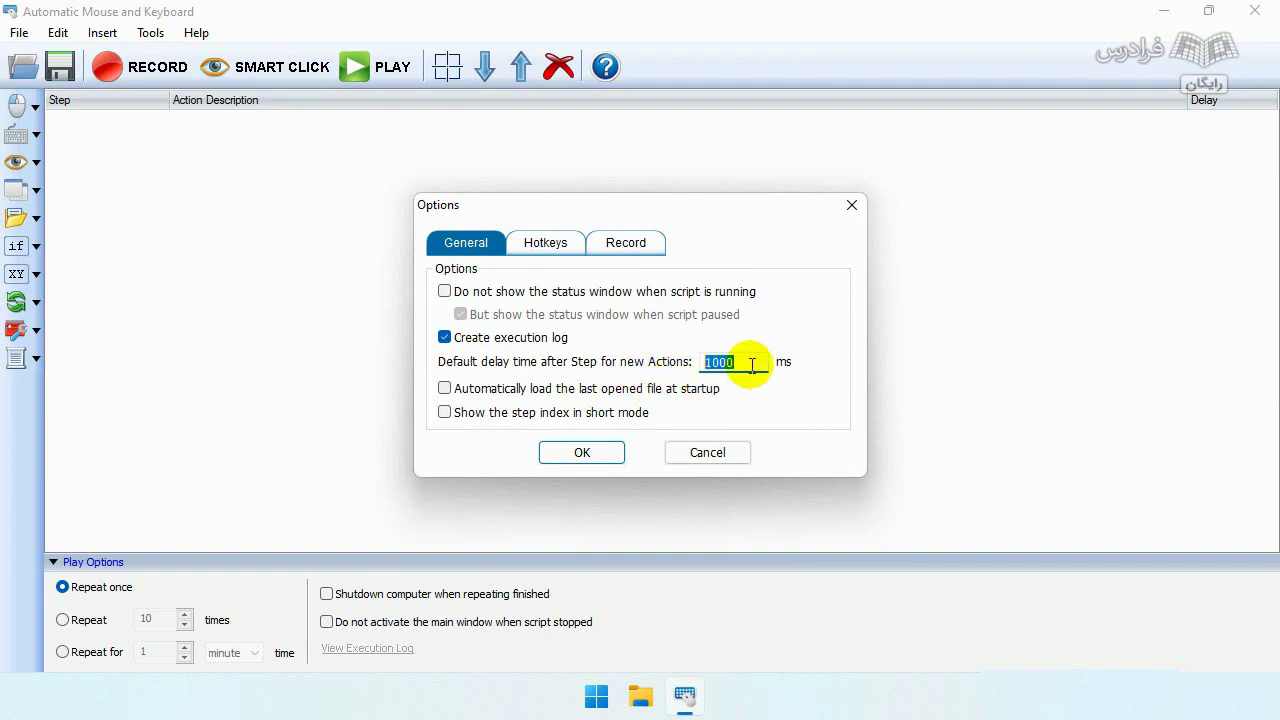
text(300)
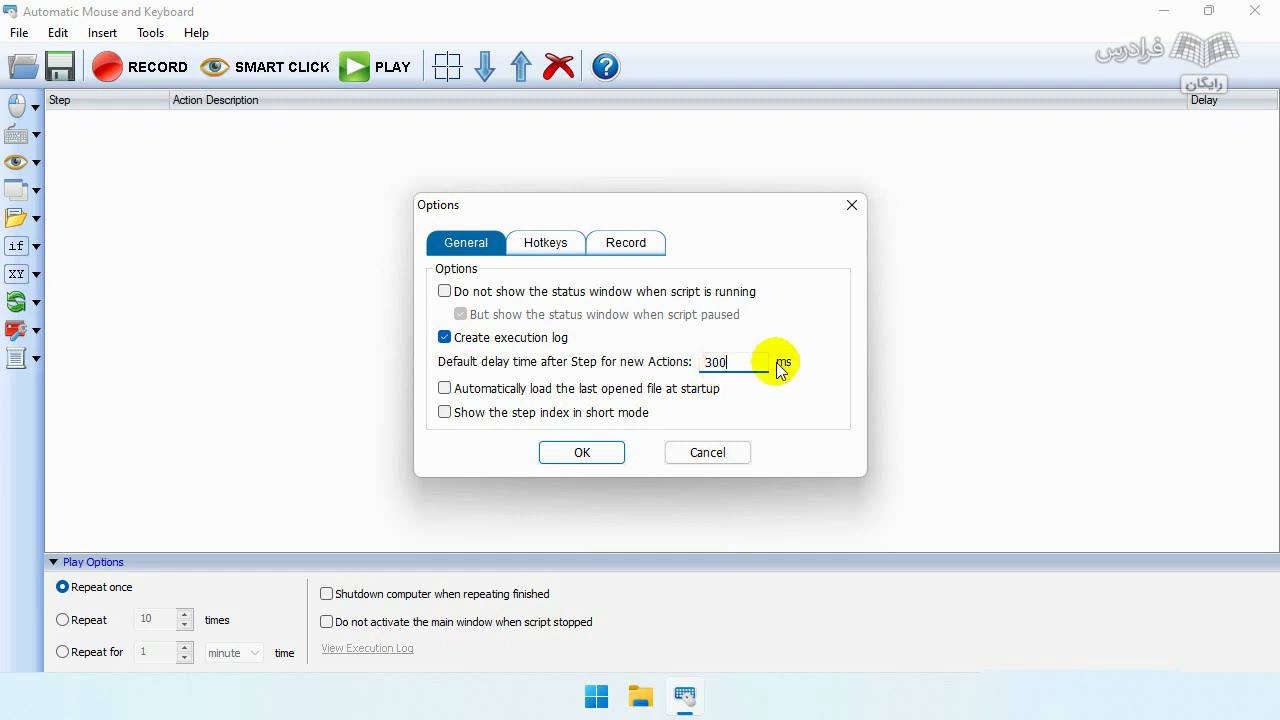
click(589, 456)
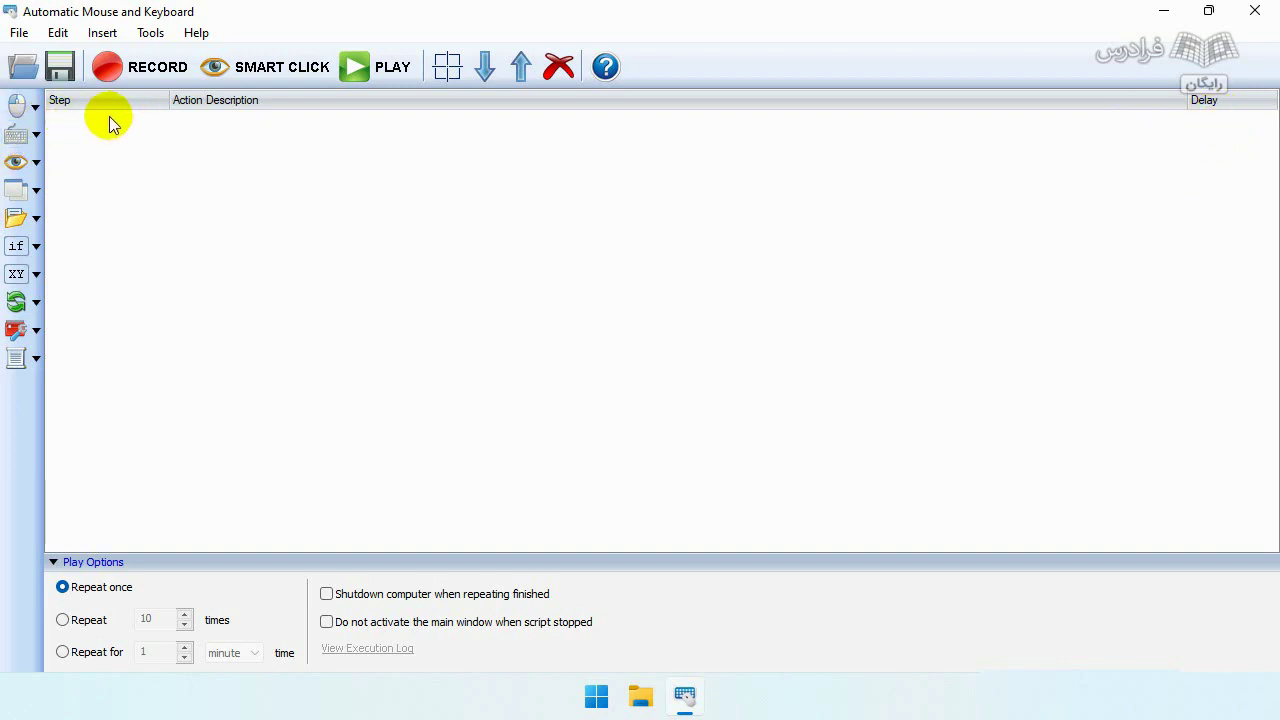
Step: Review the default delay time after steps in the general program options and close the options
click(150, 33)
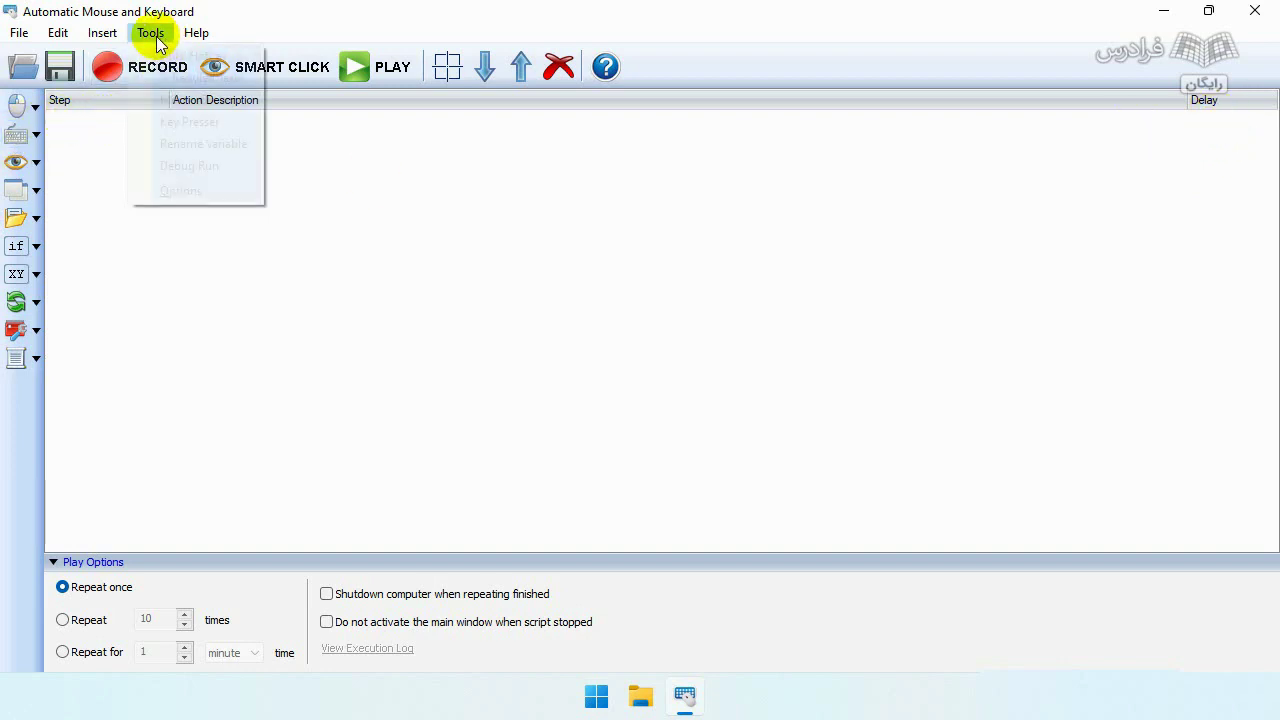
click(180, 191)
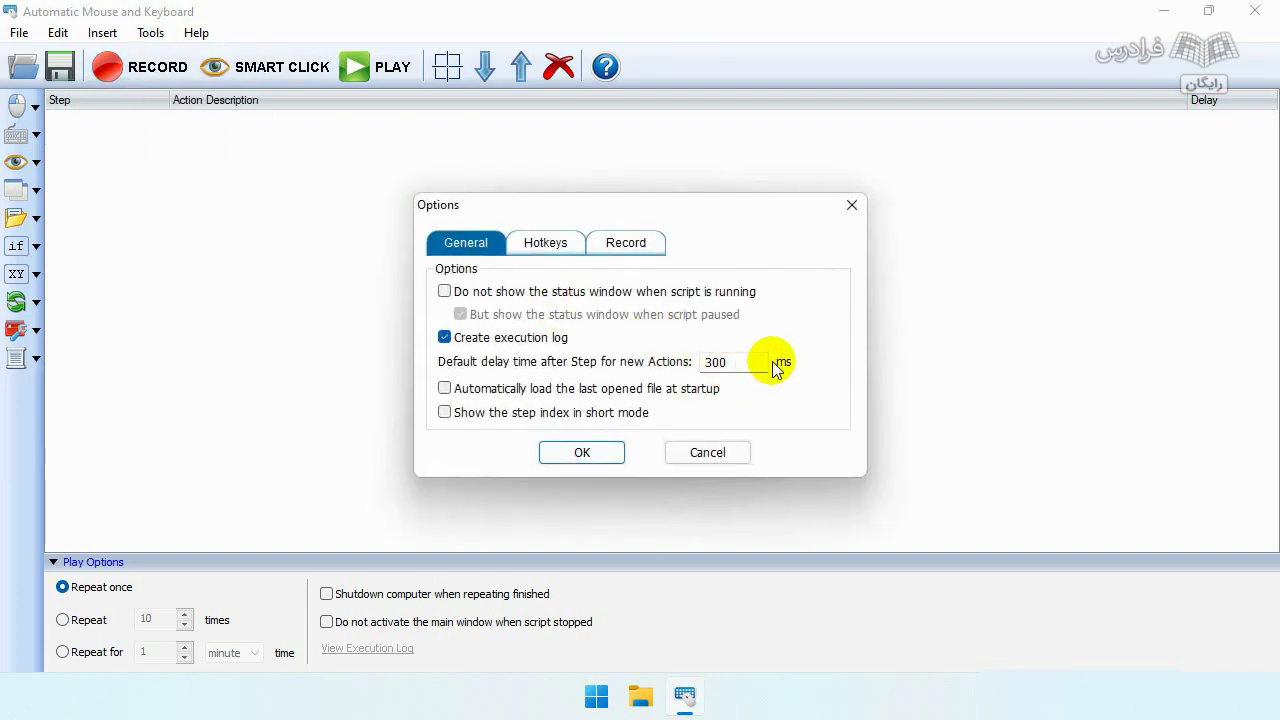
click(580, 455)
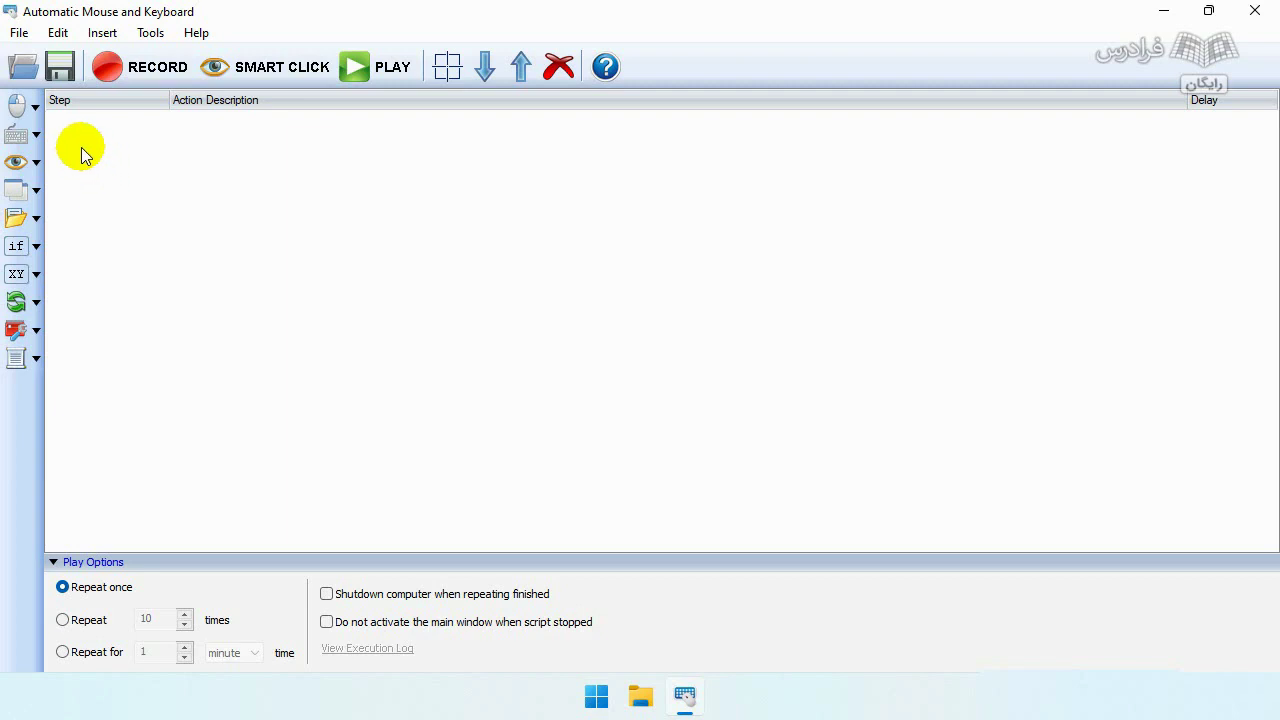
Step: Examine the mouse actions and the keyboard actions that can be inserted into the script
click(36, 108)
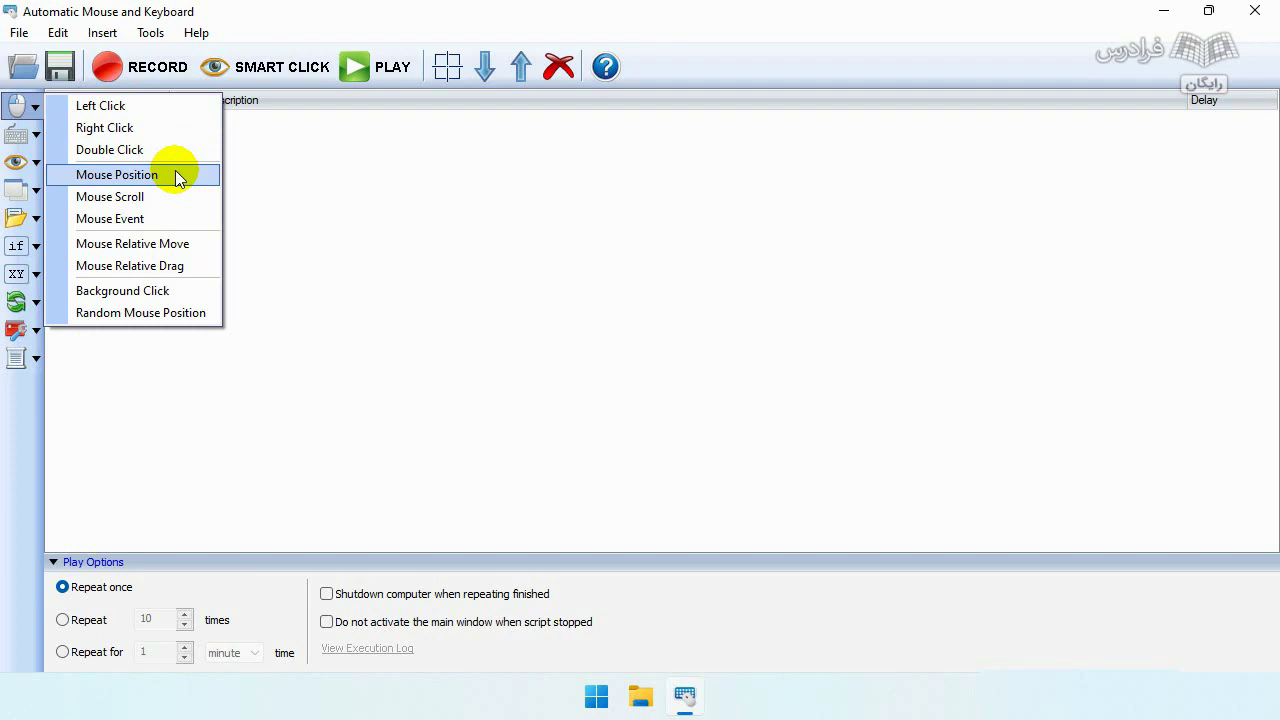
click(866, 182)
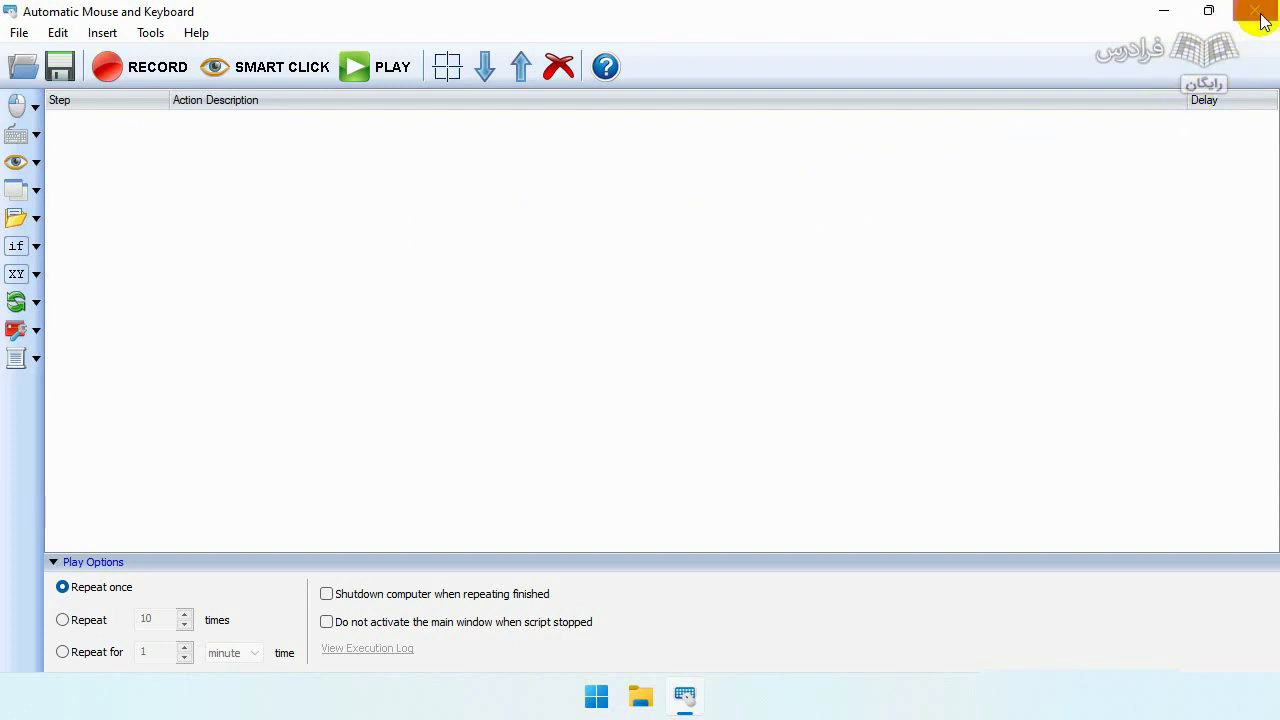
click(33, 108)
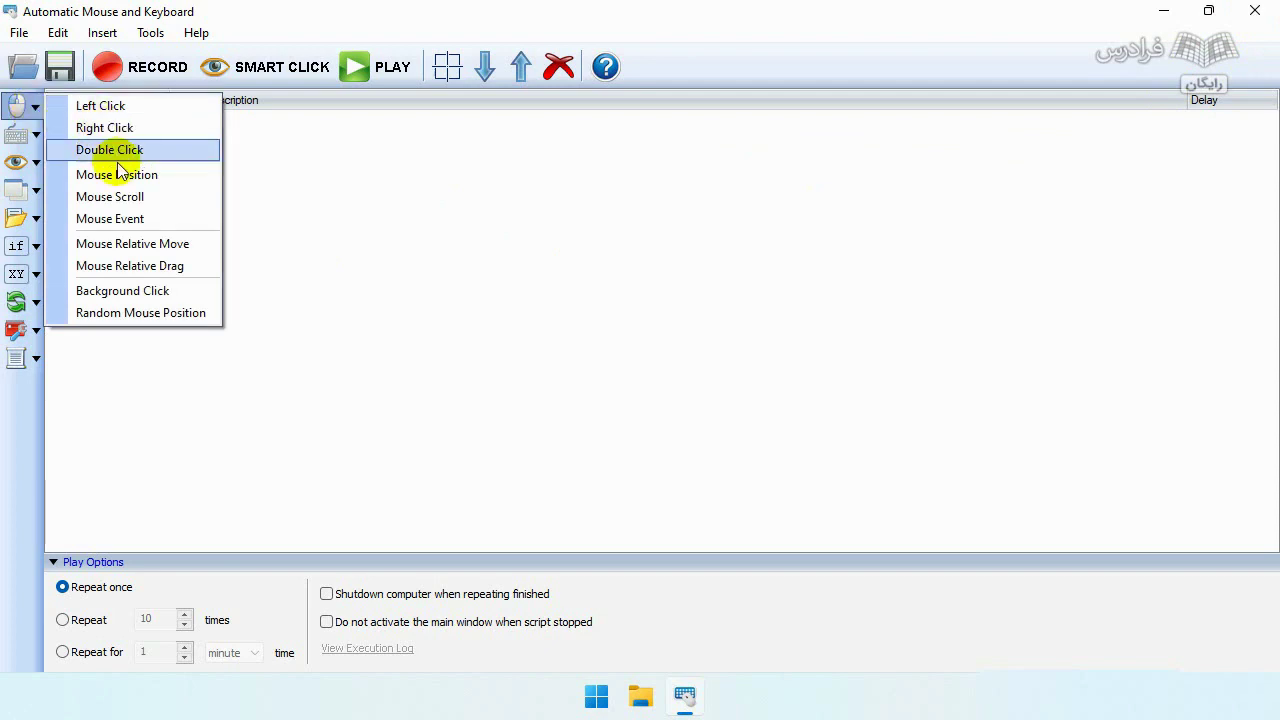
click(330, 203)
click(36, 136)
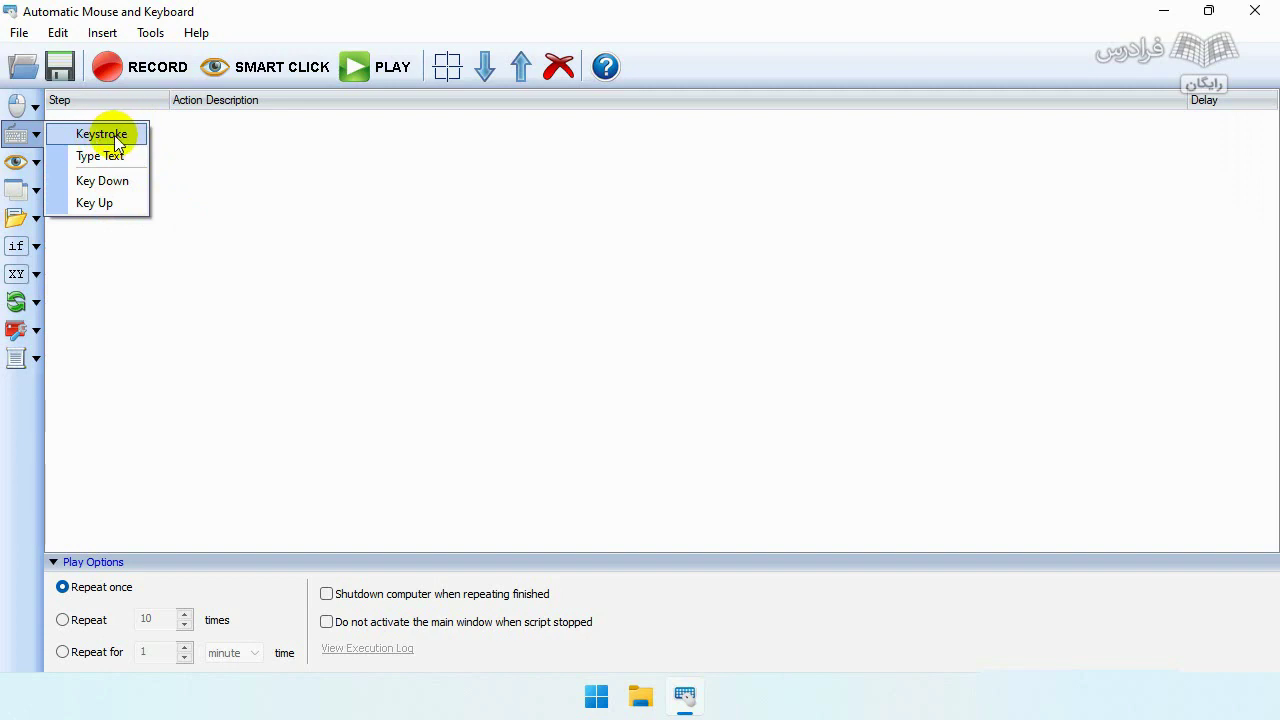
click(220, 177)
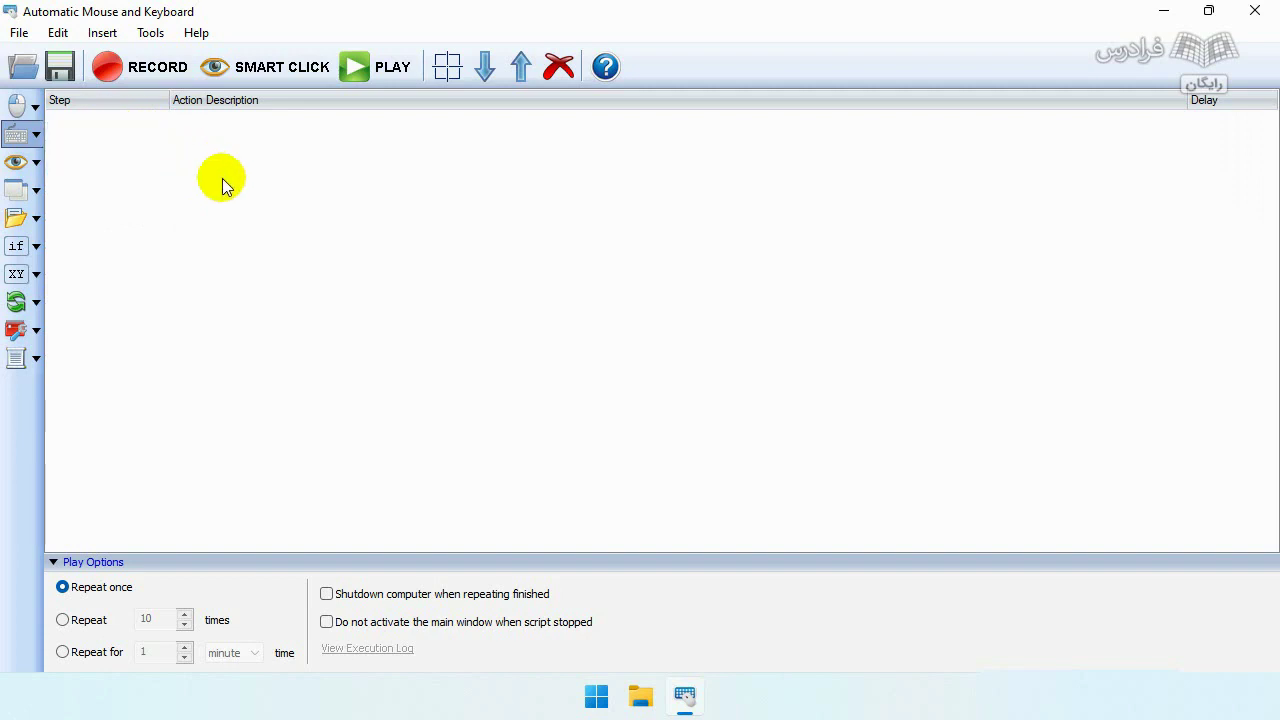
Step: Examine the image-finding actions and the window actions available for the script
click(36, 164)
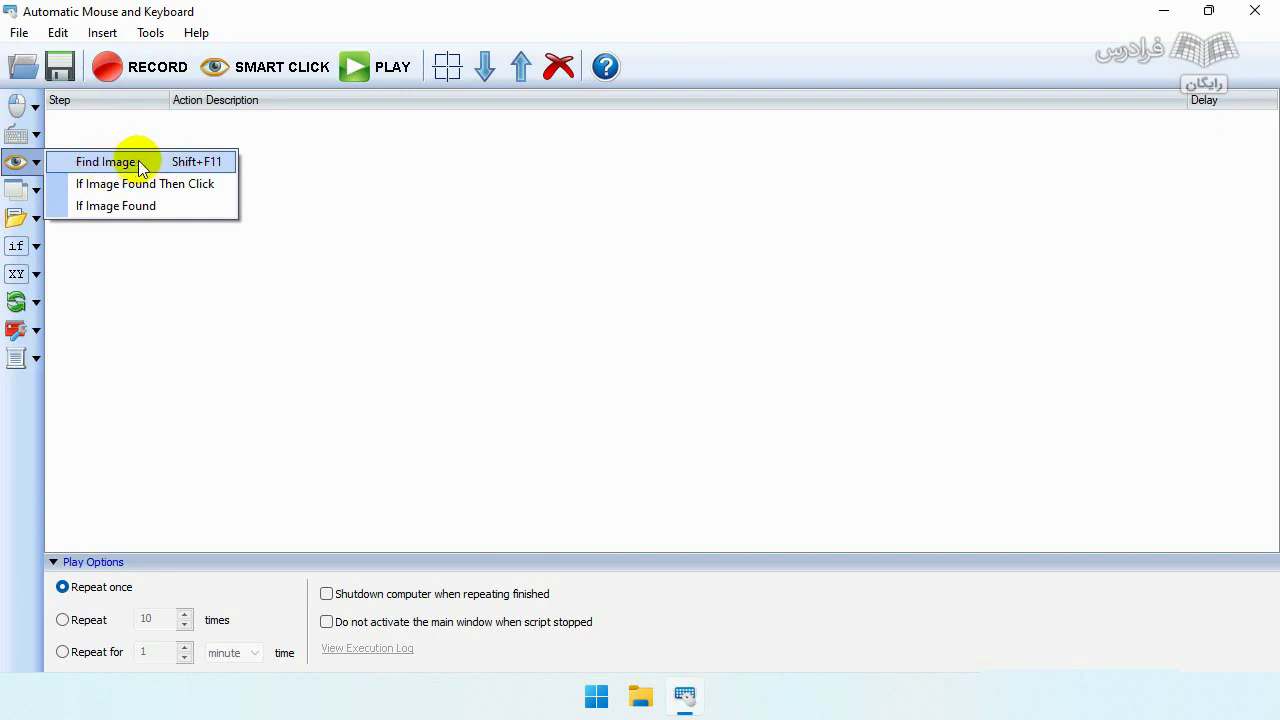
click(471, 145)
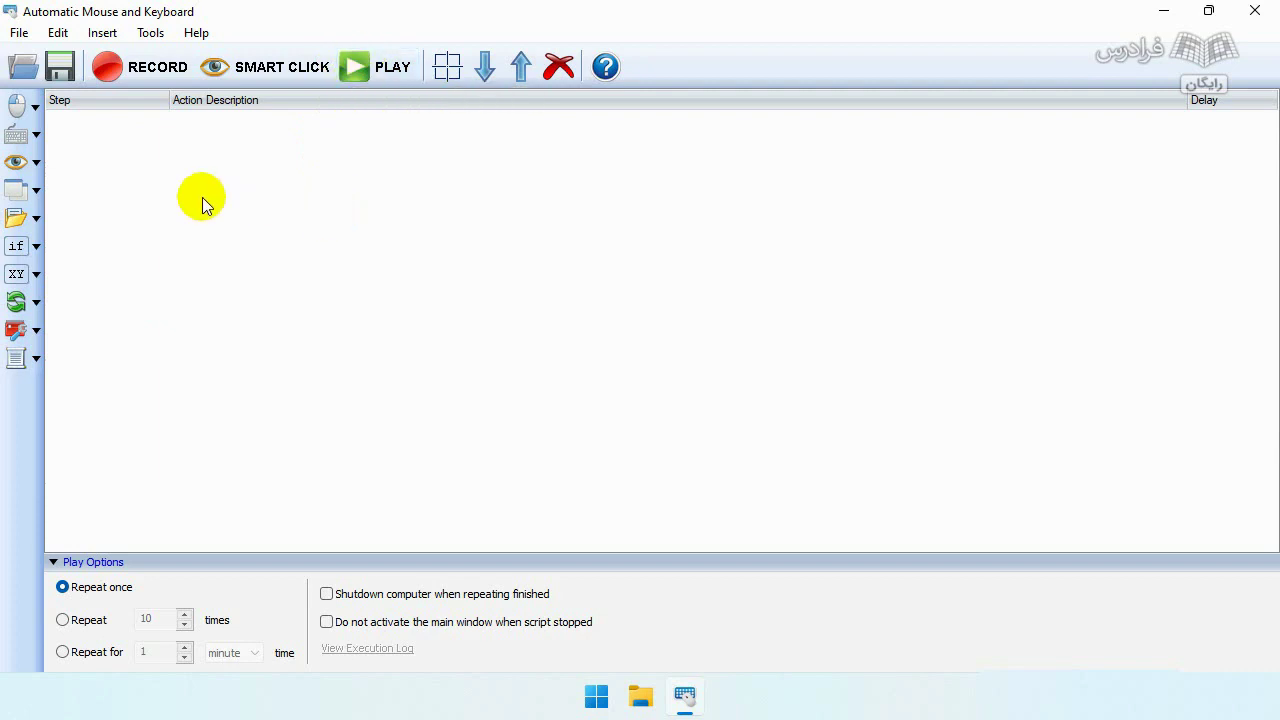
click(35, 191)
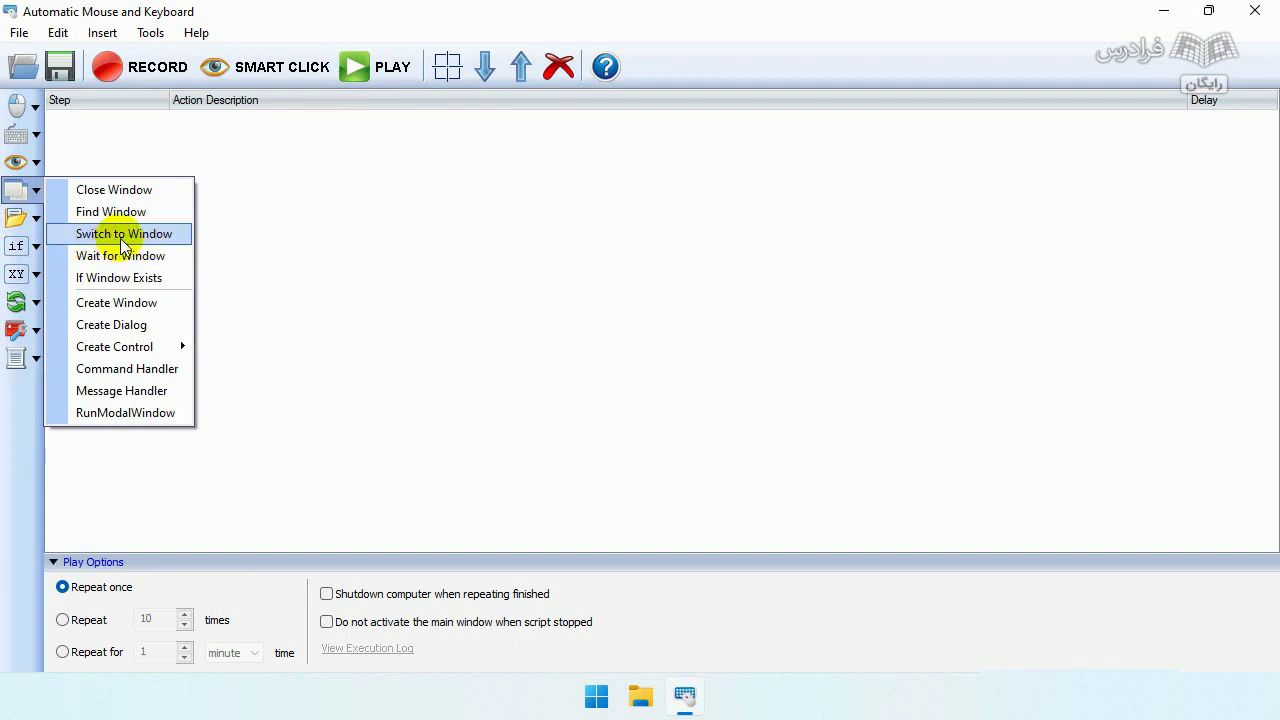
click(486, 206)
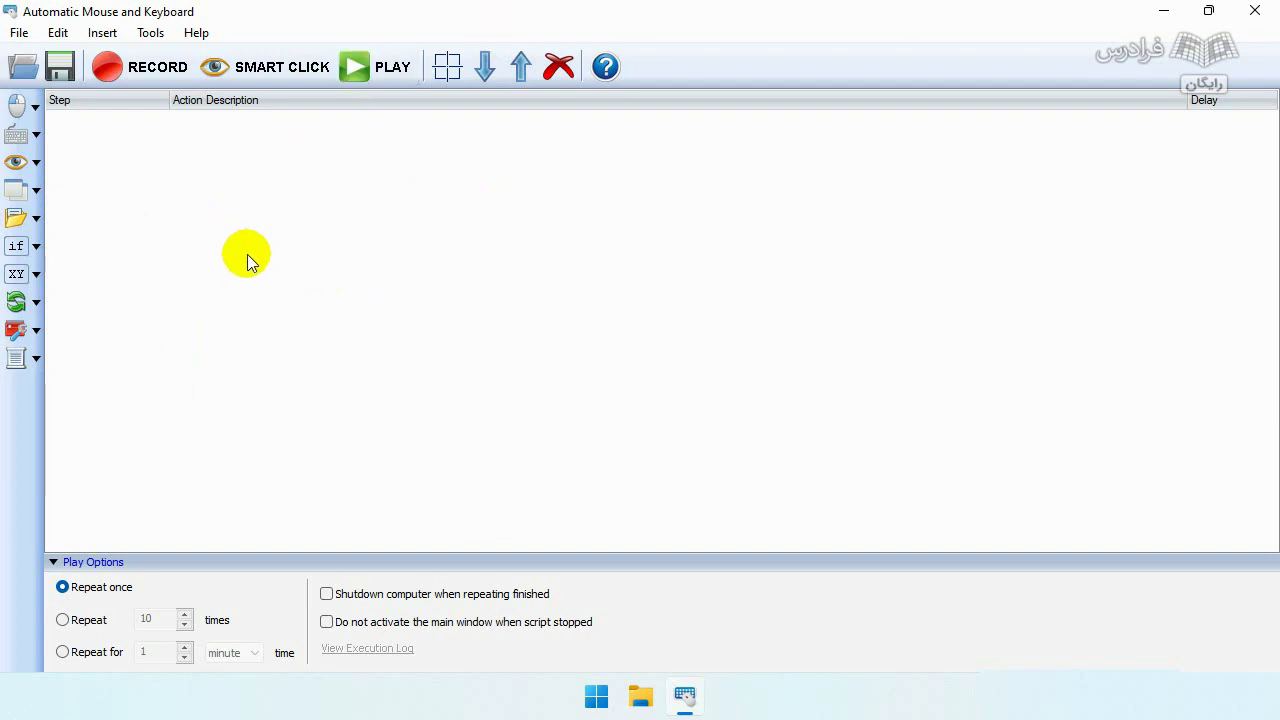
click(38, 189)
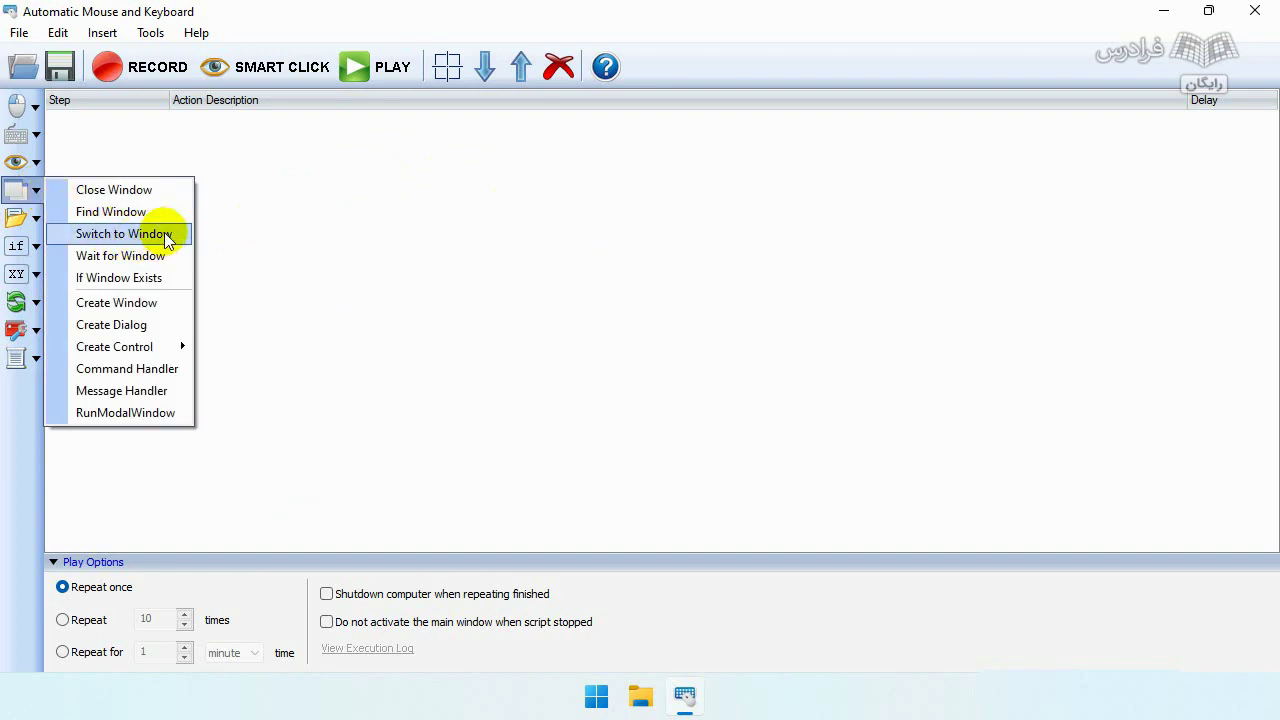
click(353, 258)
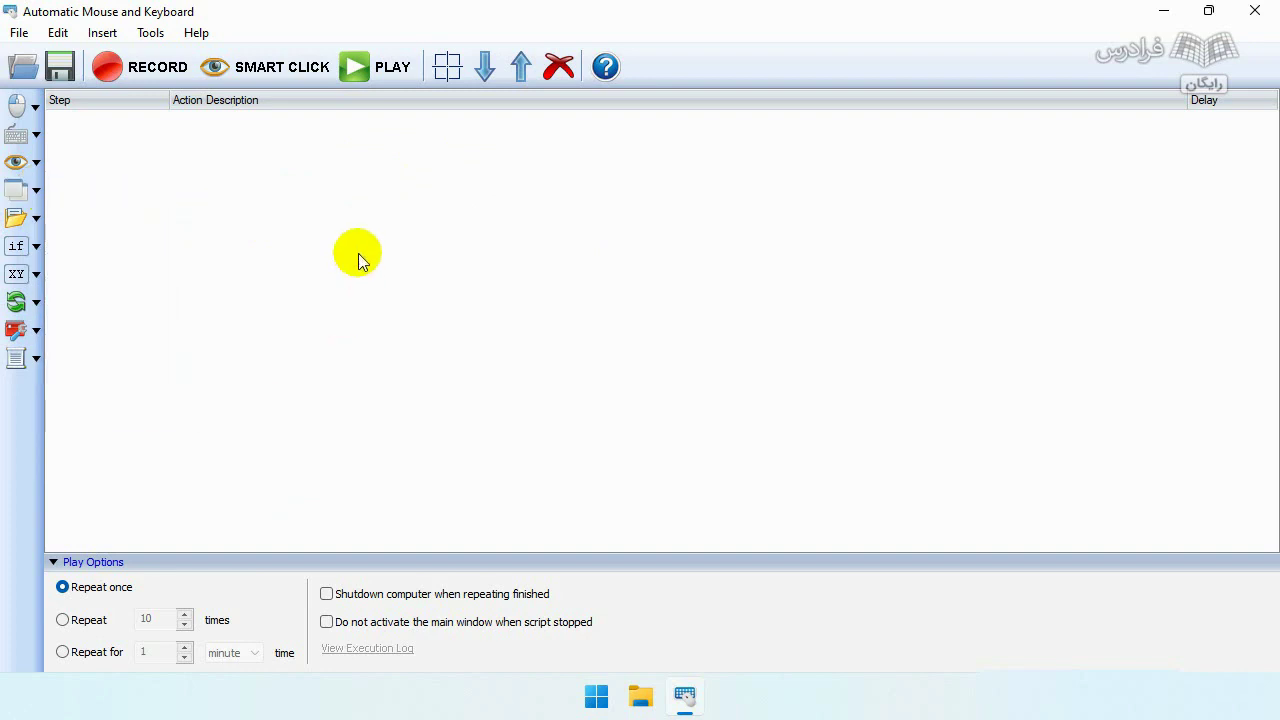
Step: Examine the file, conditional, variable and loop actions available for the script
click(41, 214)
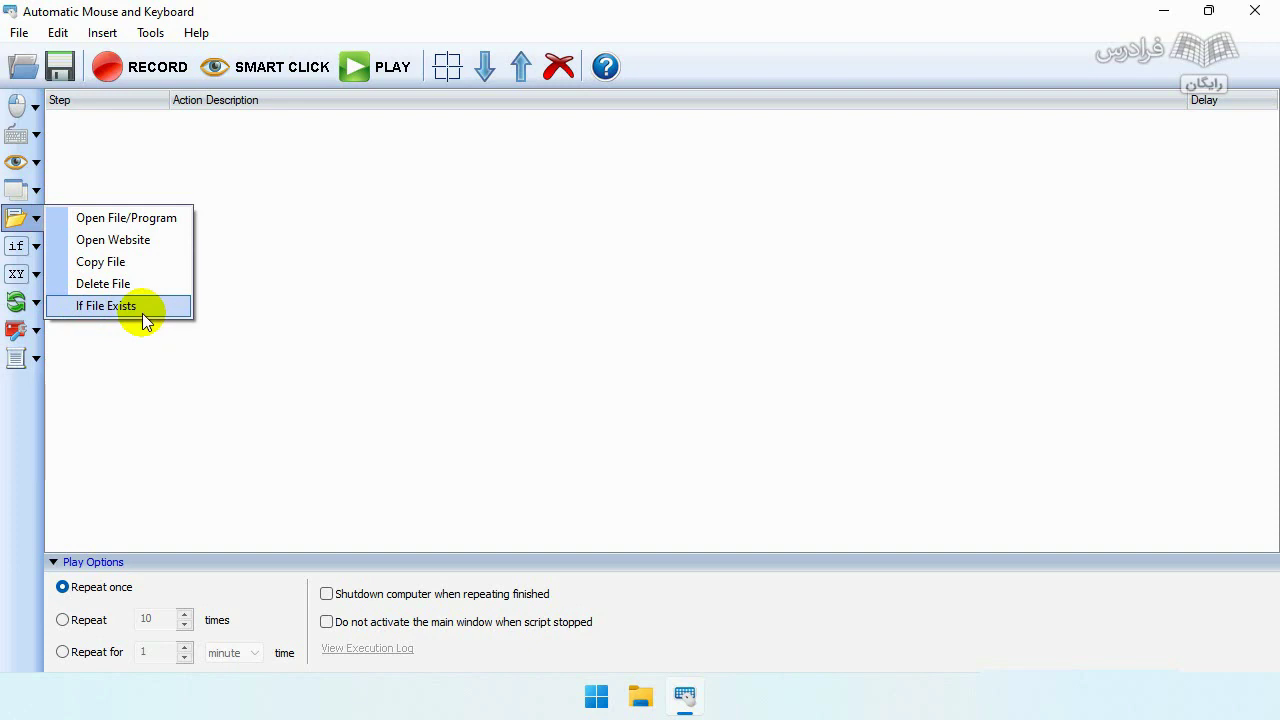
click(213, 330)
click(37, 248)
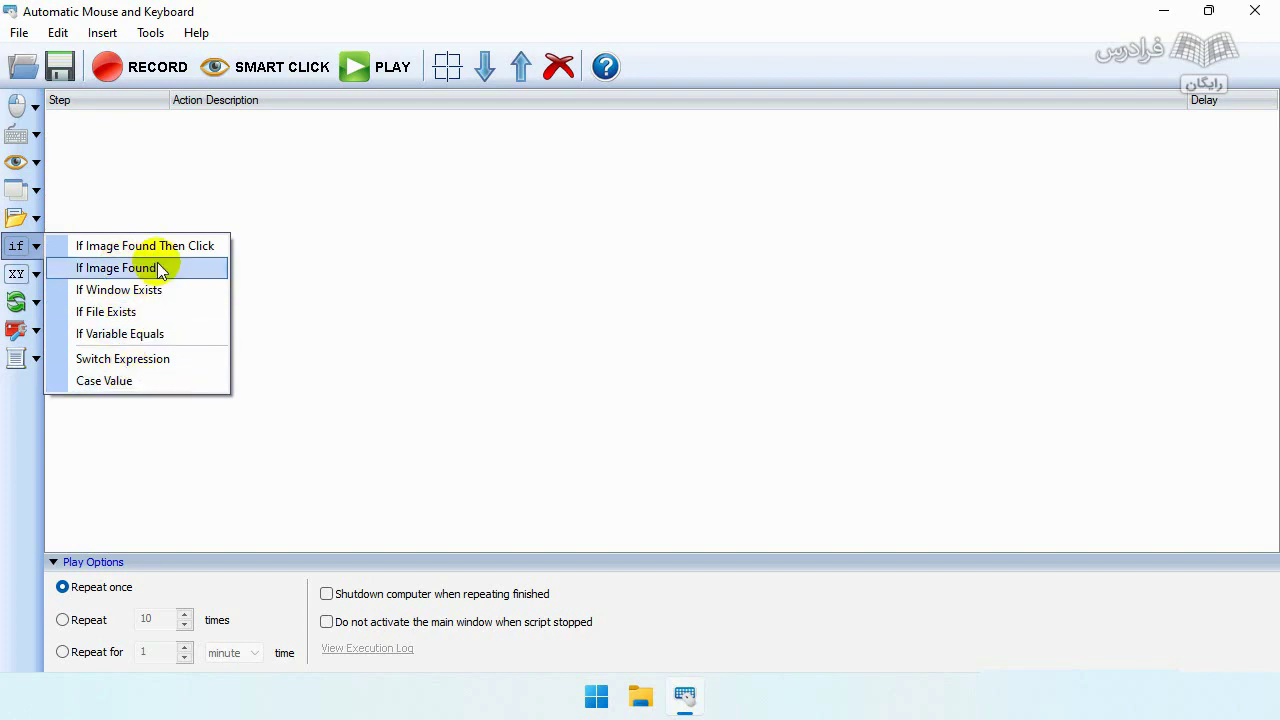
click(310, 265)
click(35, 276)
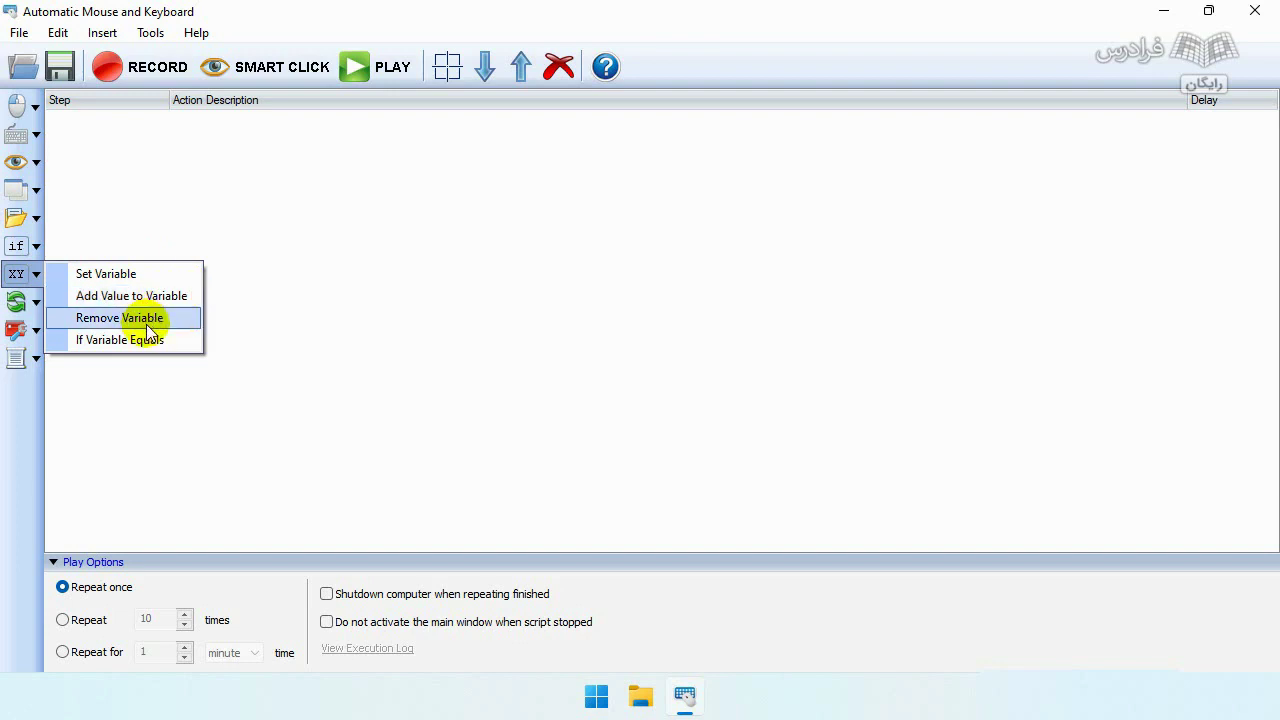
click(271, 303)
click(37, 305)
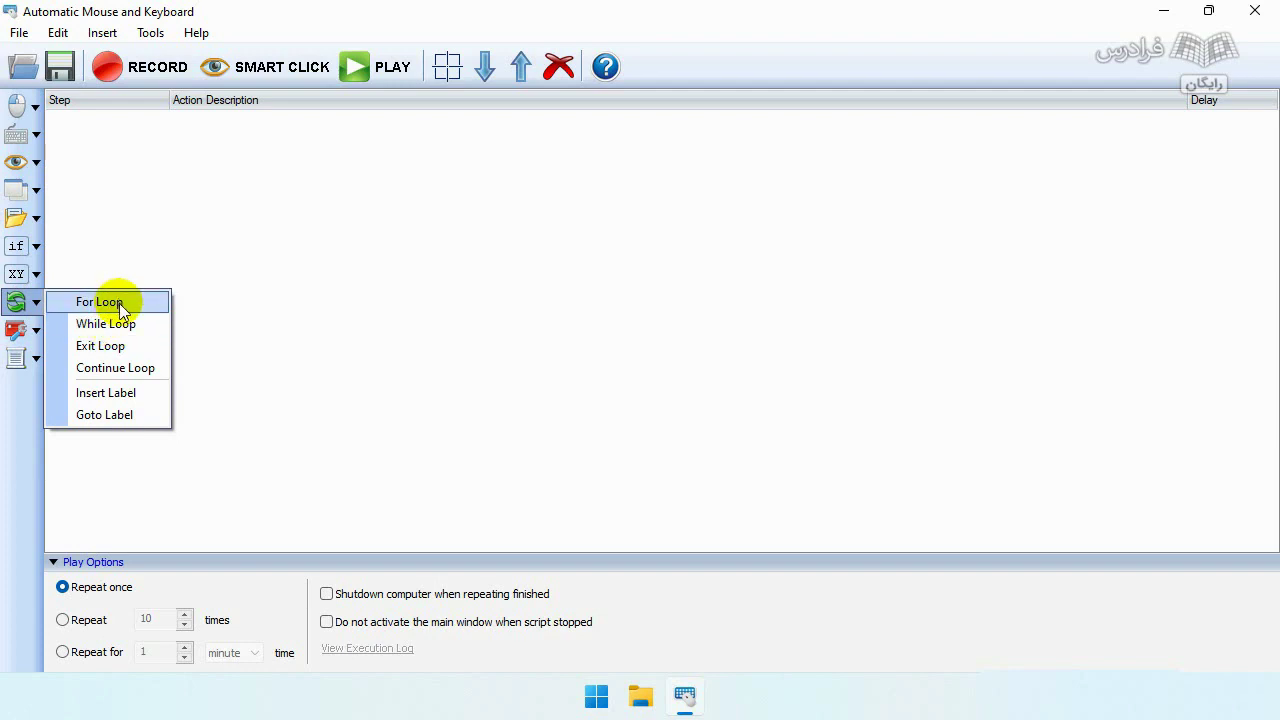
click(259, 279)
Step: Start a Call Function action with MessageBox and examine the value types offered for its Message parameter
click(36, 331)
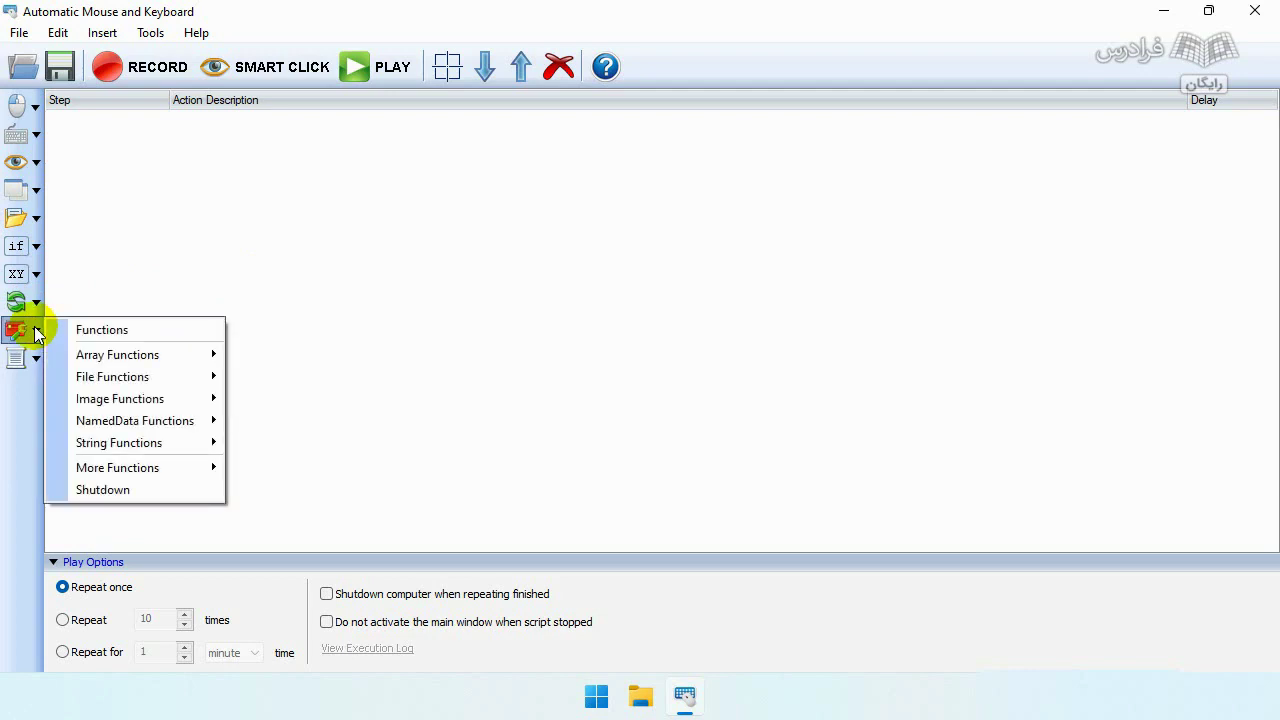
click(104, 338)
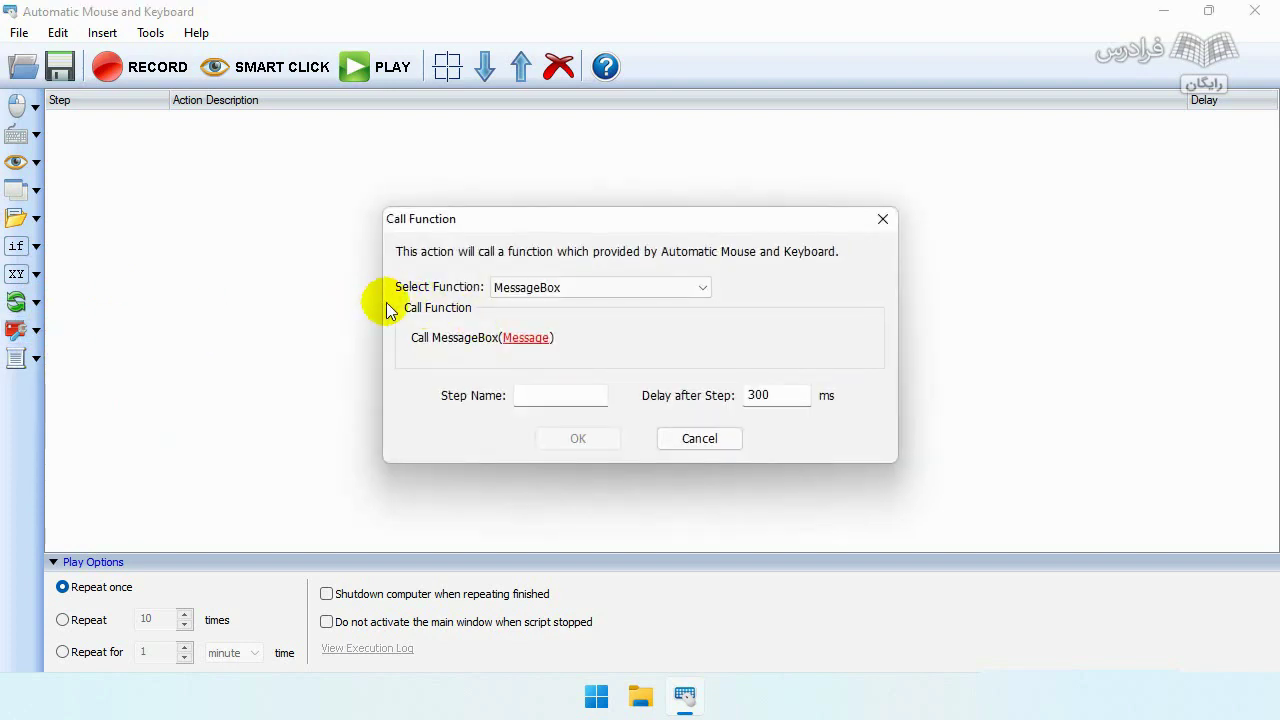
drag(564, 218, 534, 194)
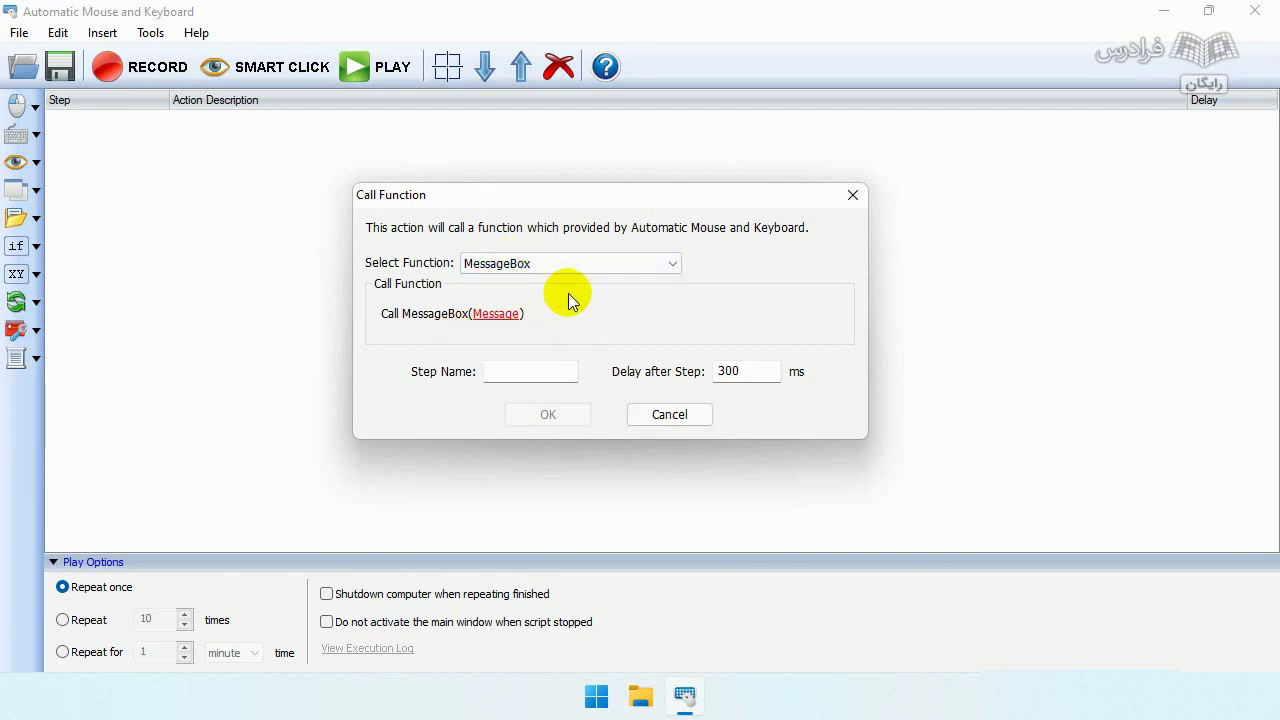
click(501, 318)
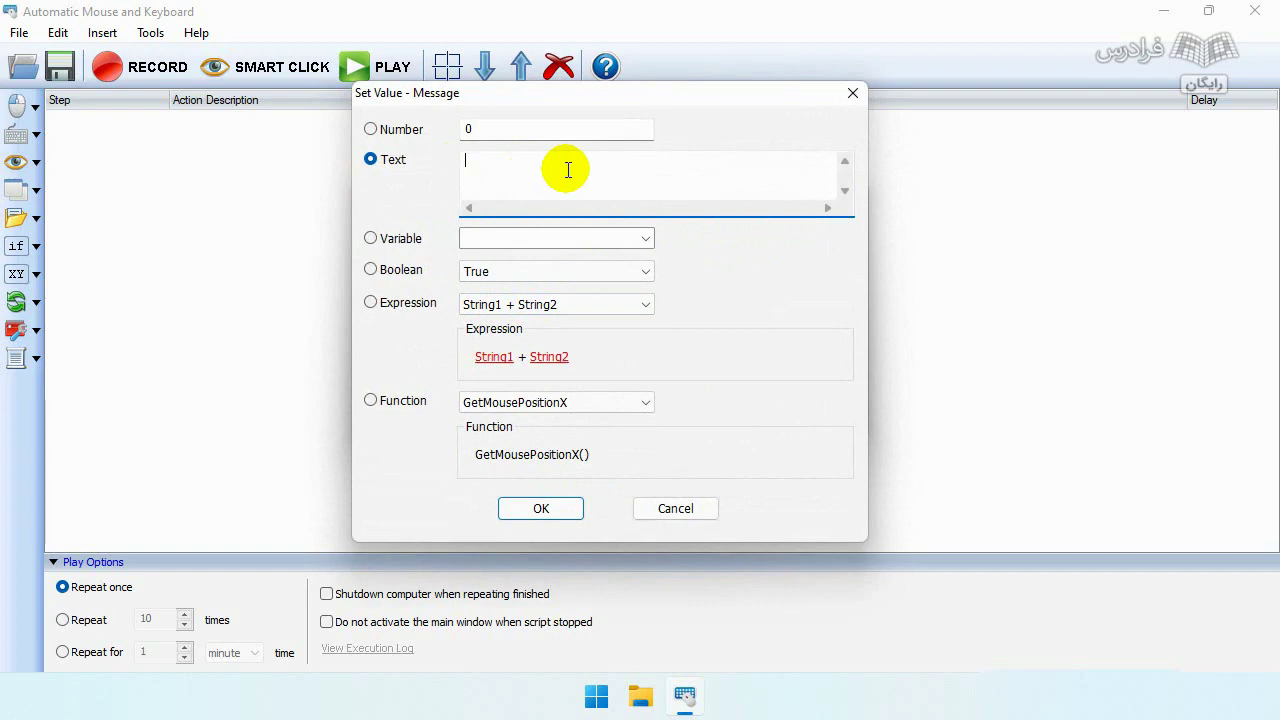
click(853, 93)
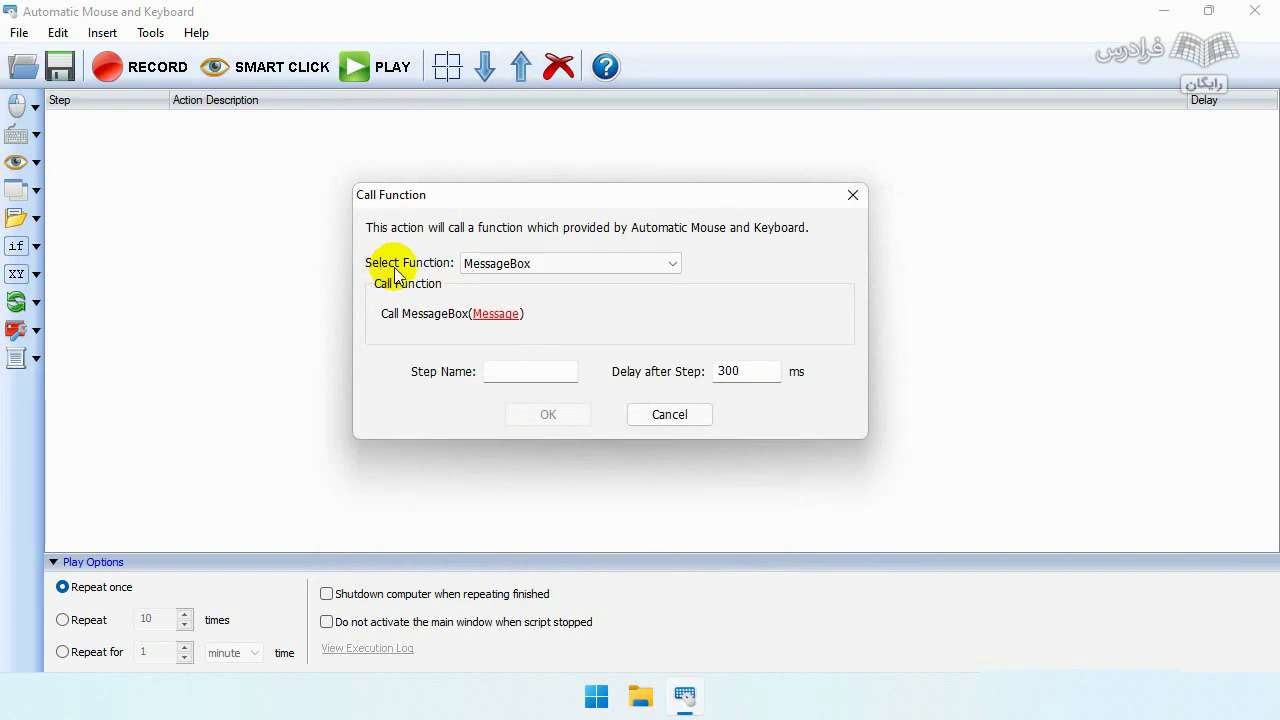
Step: Browse the functions offered by the Call Function action and dismiss the action without adding it
click(621, 265)
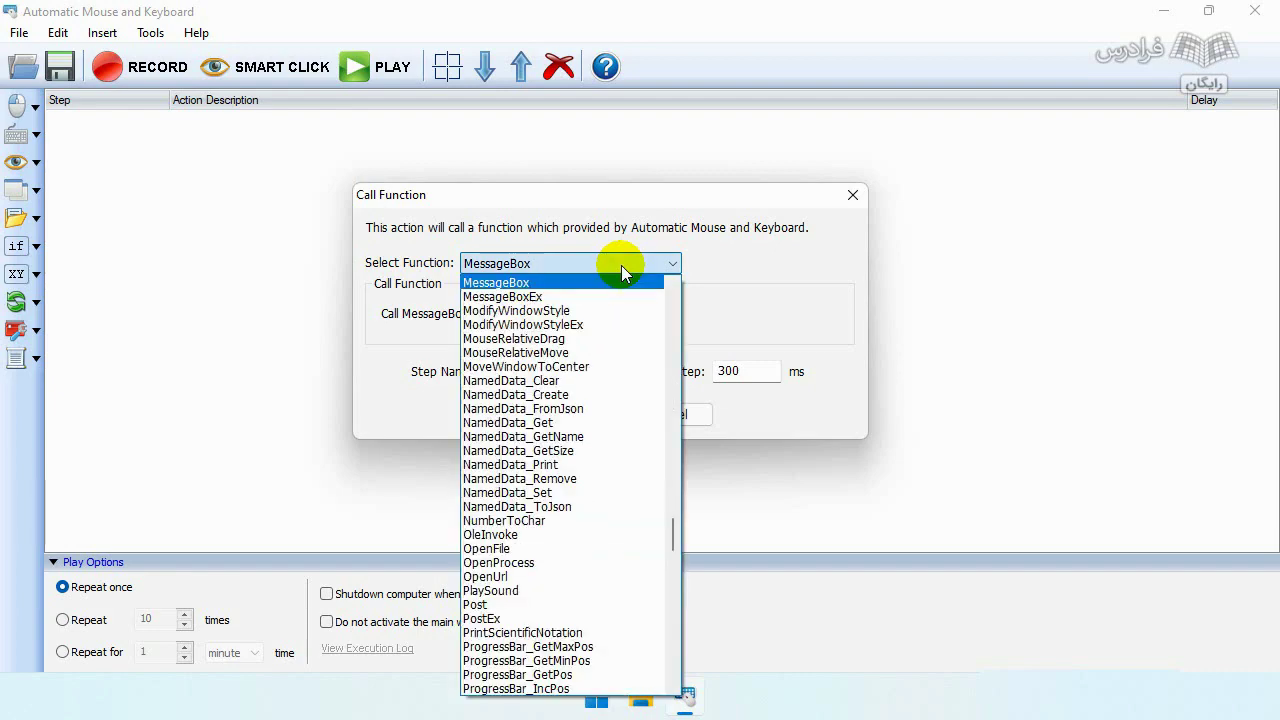
mouse_move(676, 528)
mouse_down()
mouse_move(677, 295)
mouse_move(676, 551)
mouse_up()
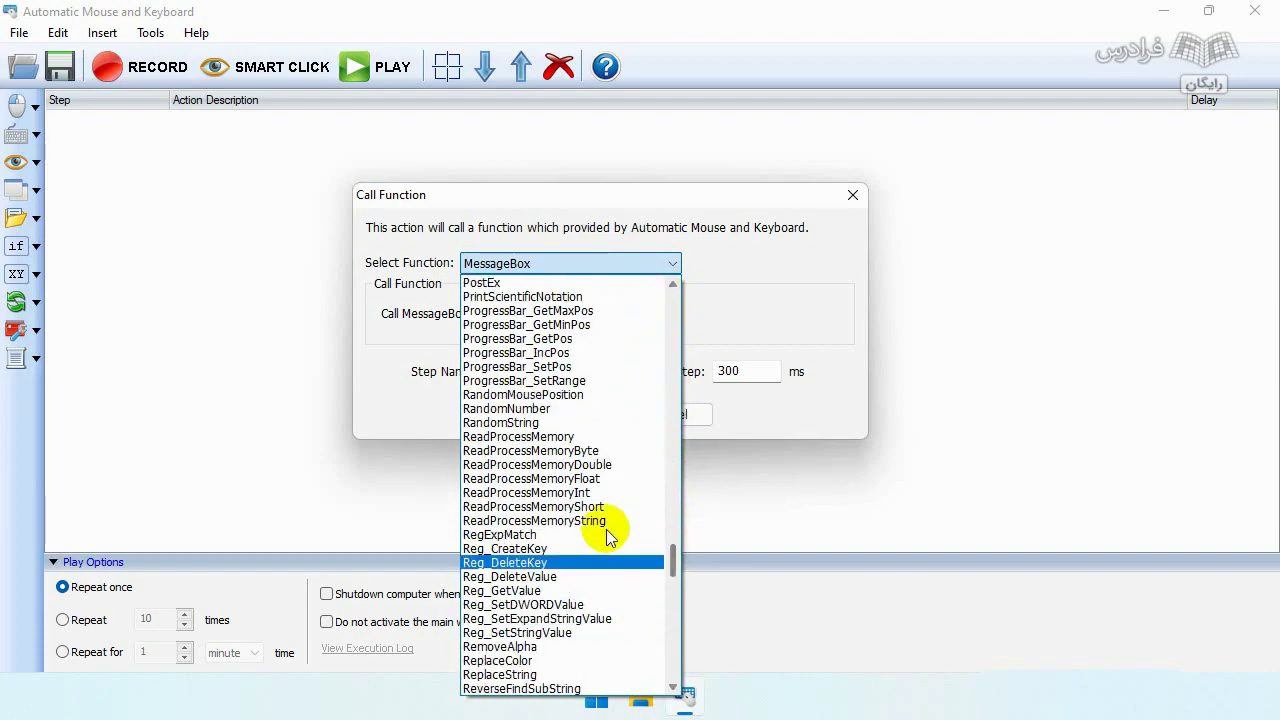
click(760, 273)
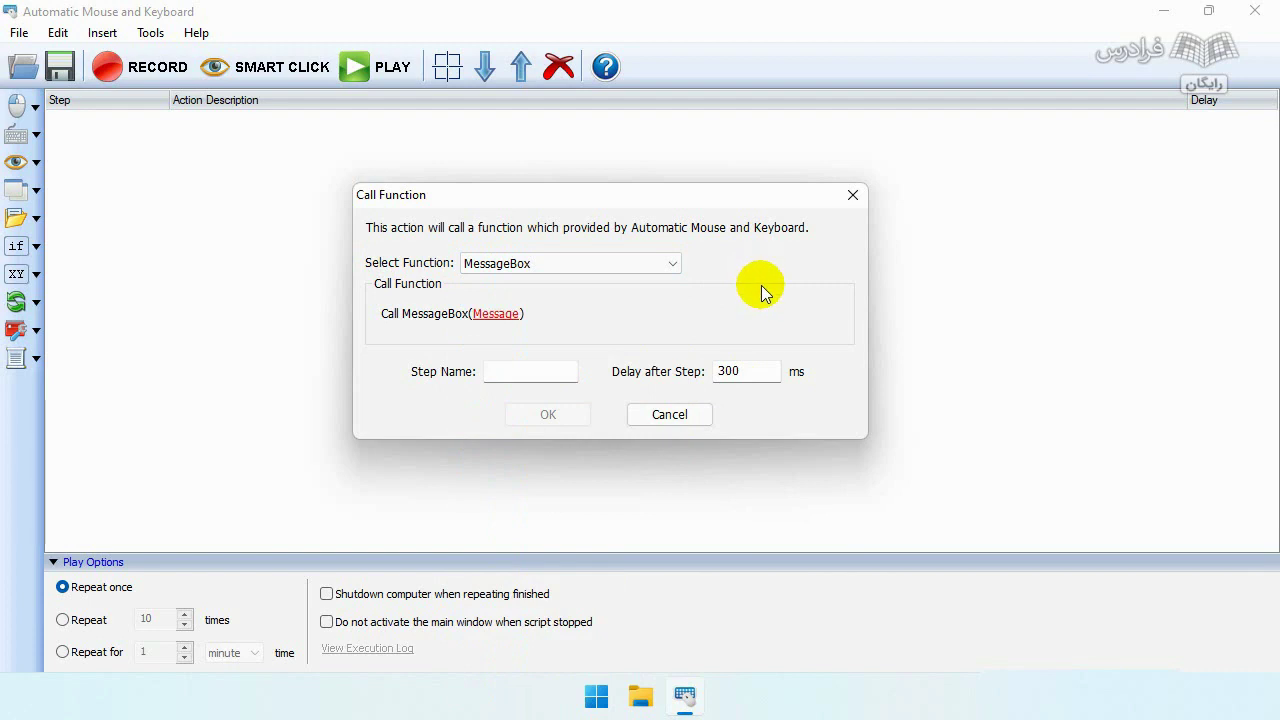
click(853, 194)
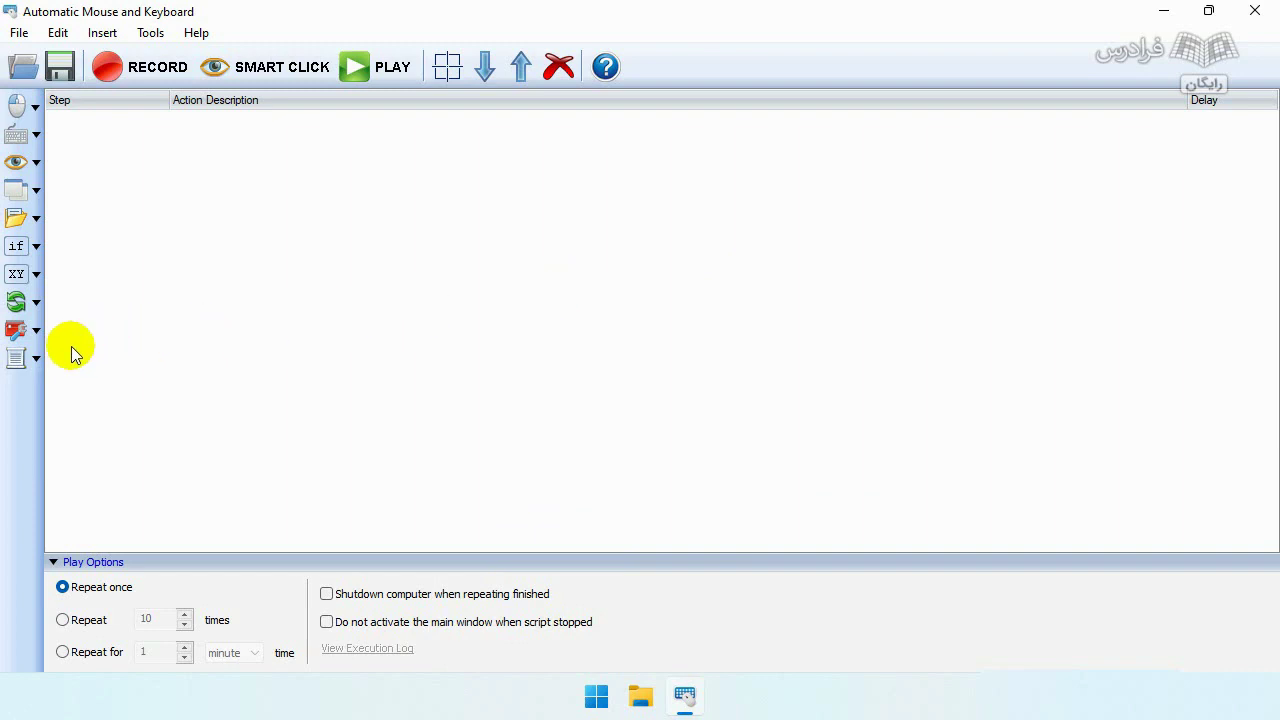
Step: Examine the array, file, image, NamedData and string functions available for the script
click(36, 333)
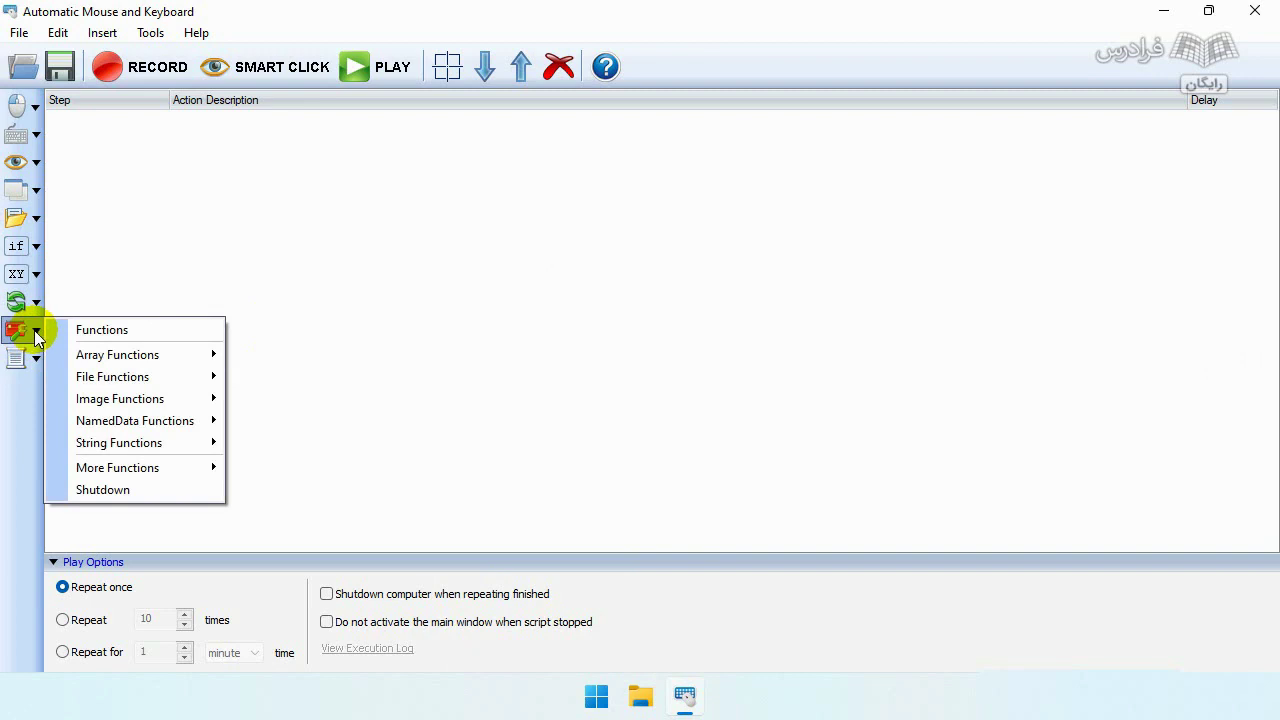
mouse_move(180, 355)
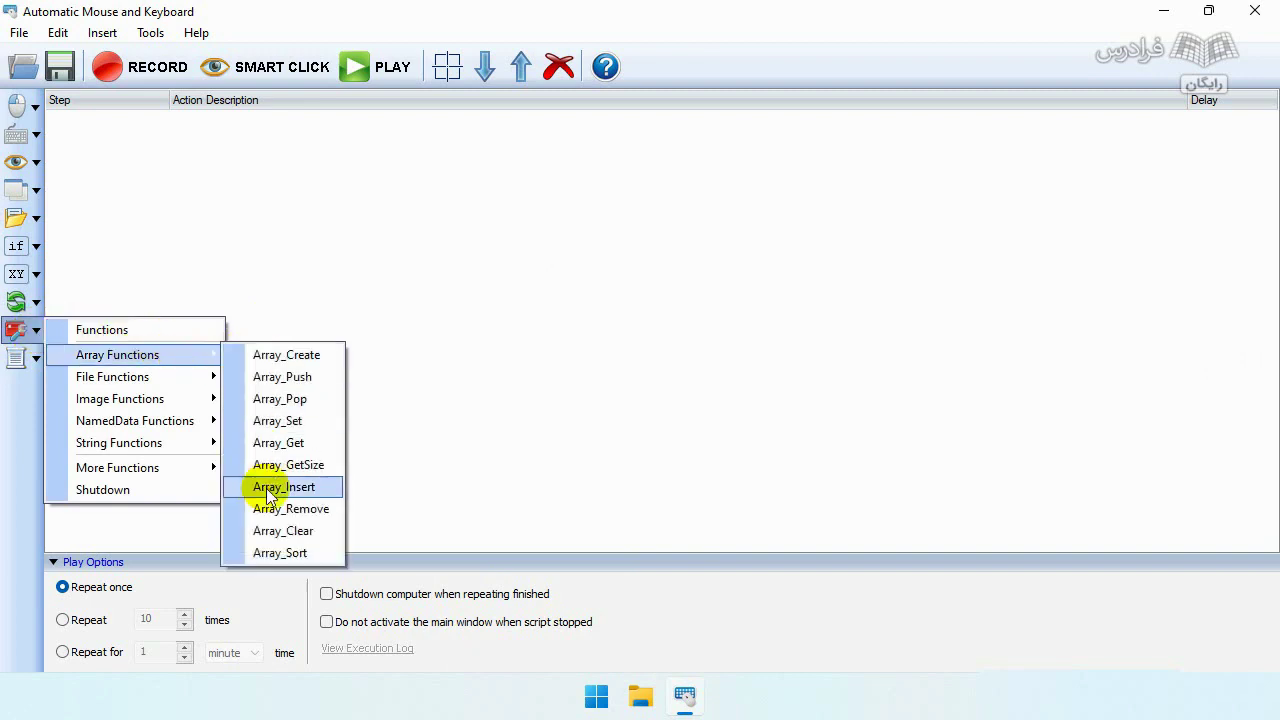
mouse_move(110, 377)
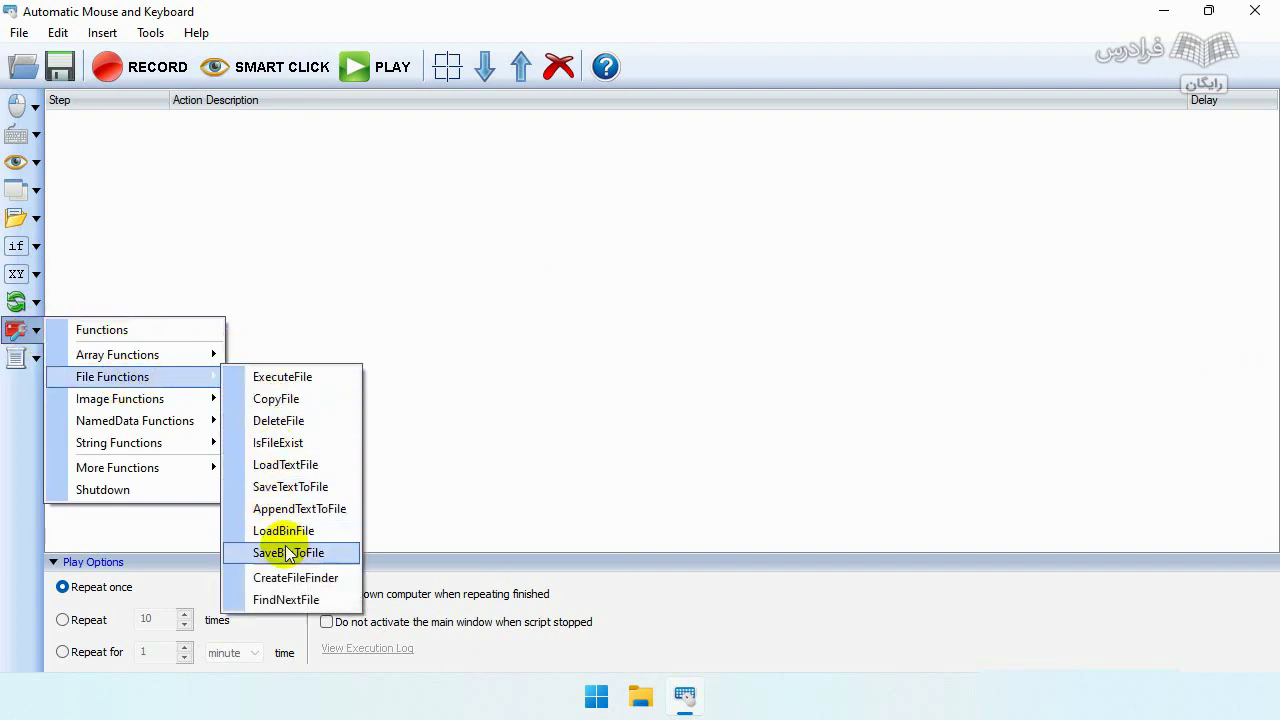
mouse_move(143, 411)
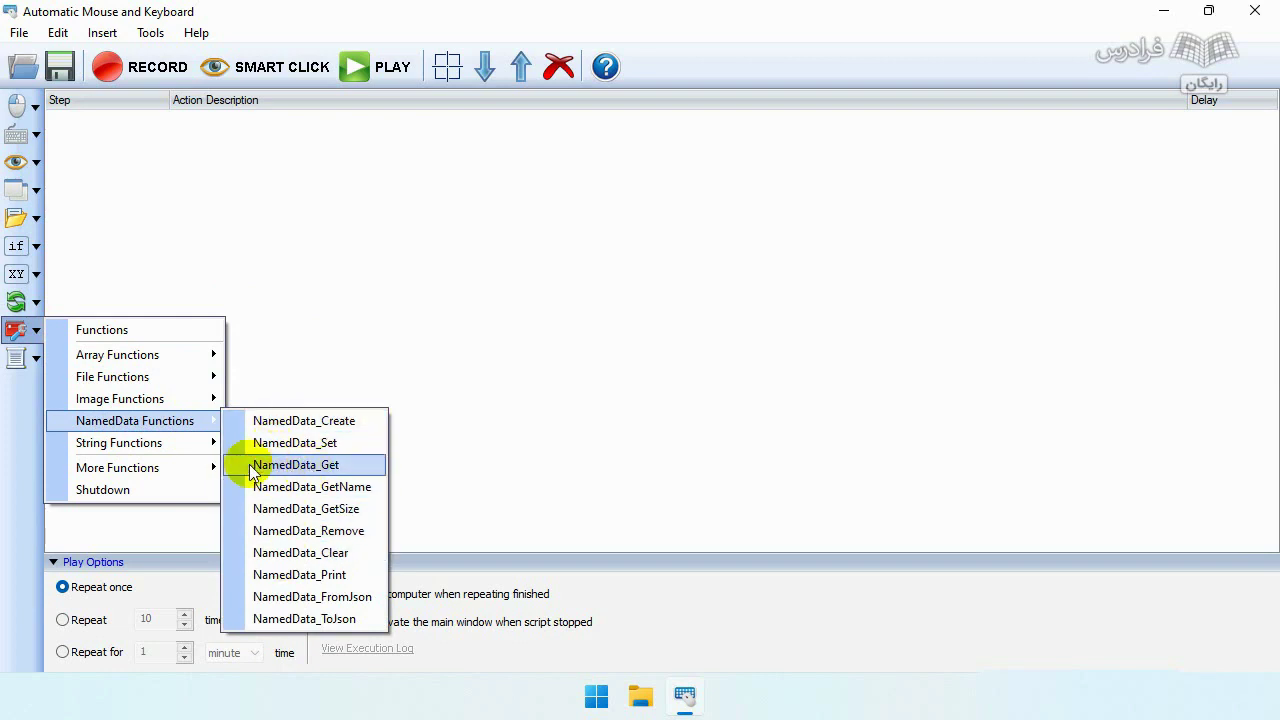
mouse_move(189, 447)
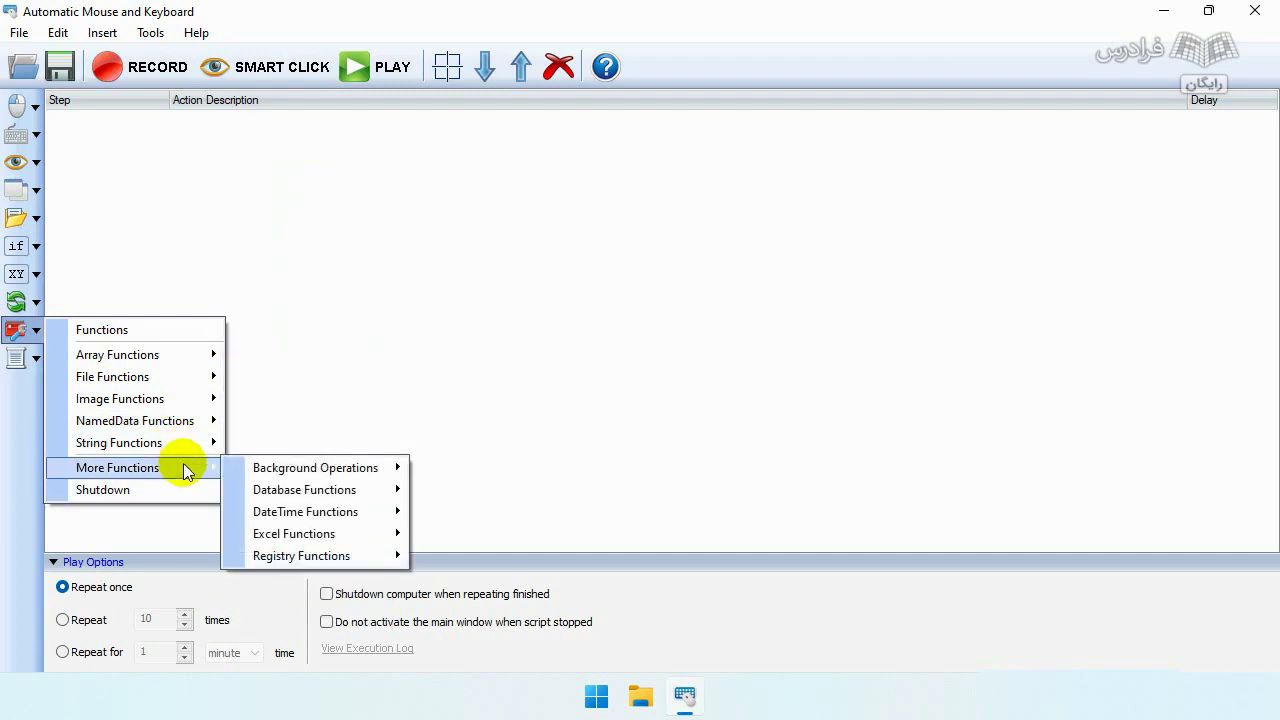
Step: Examine the background, database, DateTime, Excel and registry functions, and dismiss the list without adding any
mouse_move(314, 467)
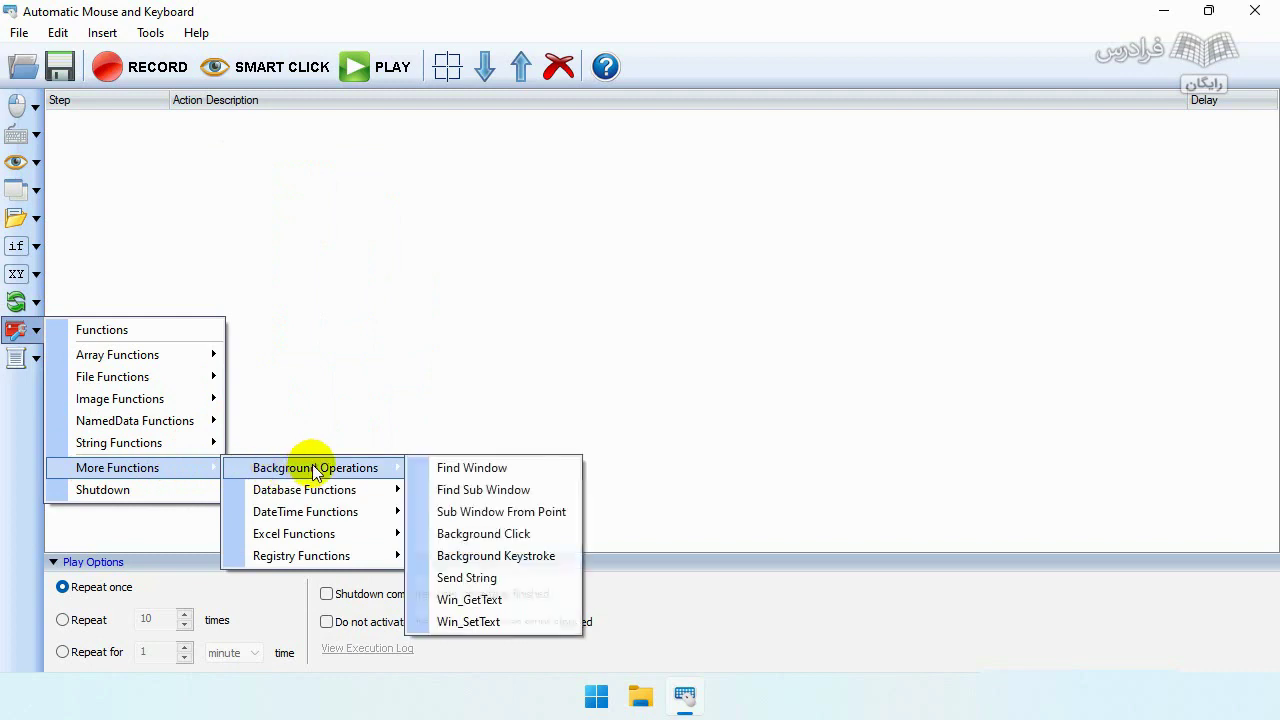
mouse_move(323, 534)
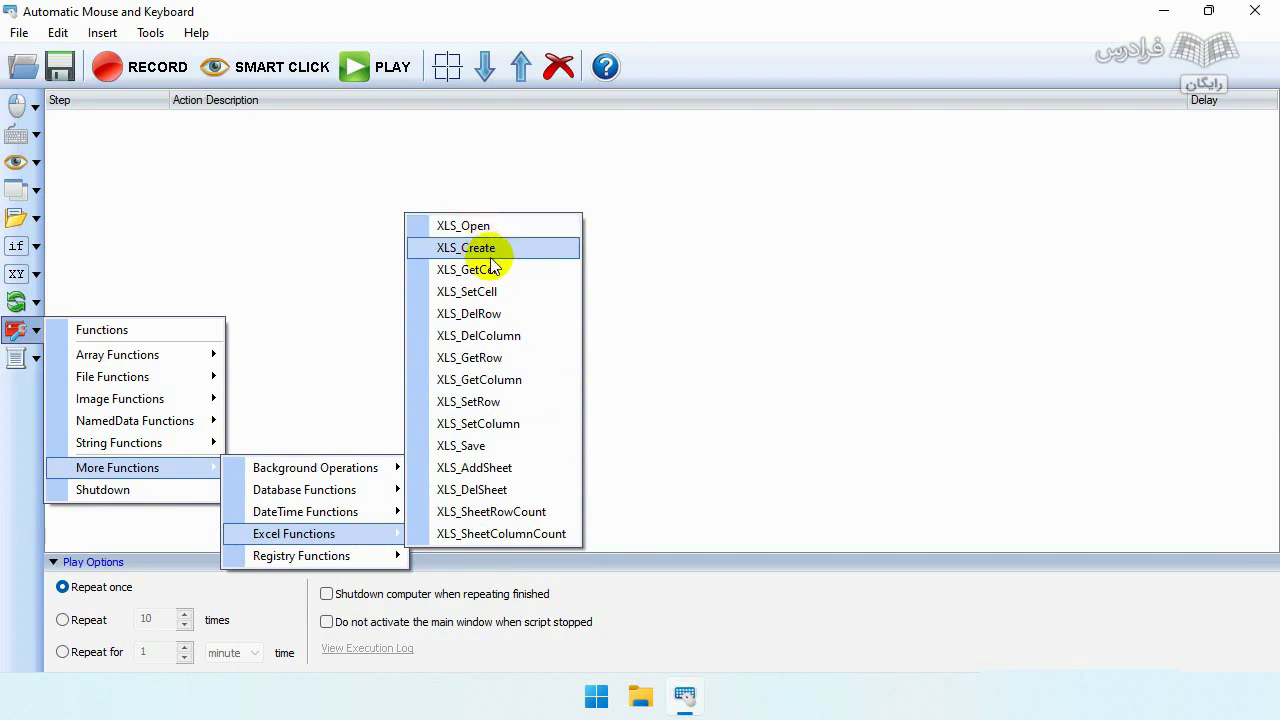
mouse_move(356, 512)
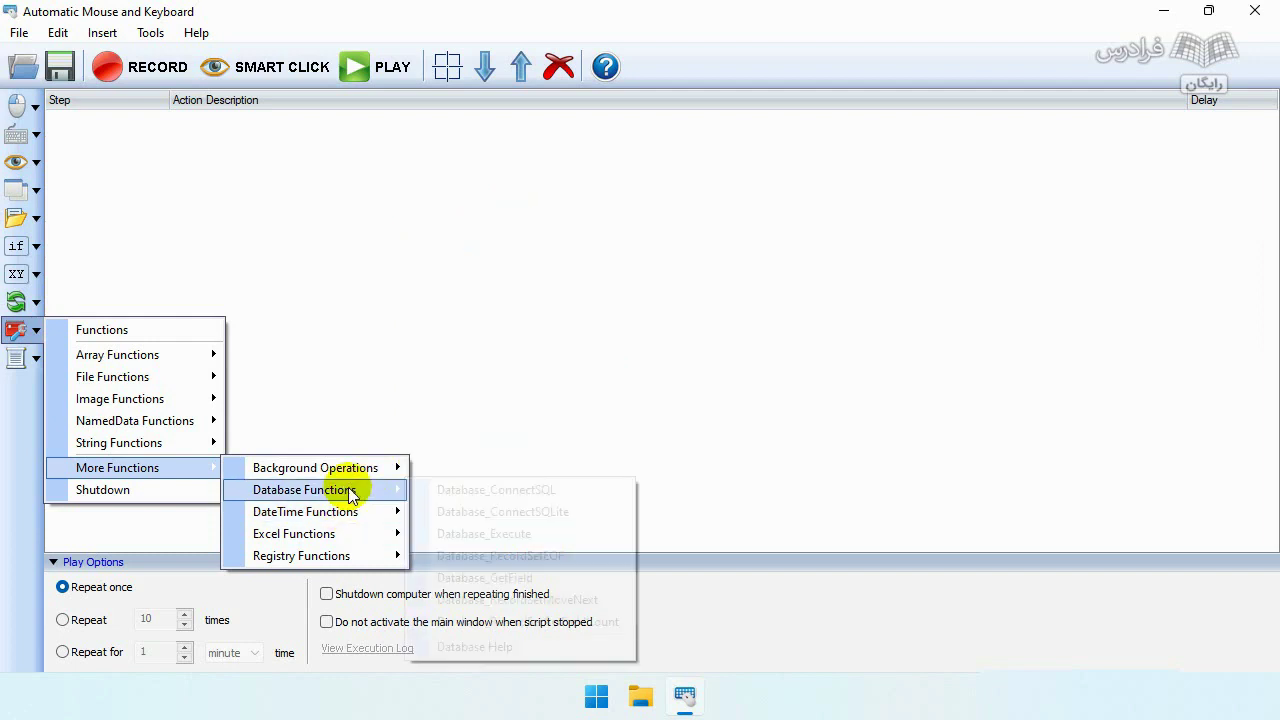
mouse_move(337, 489)
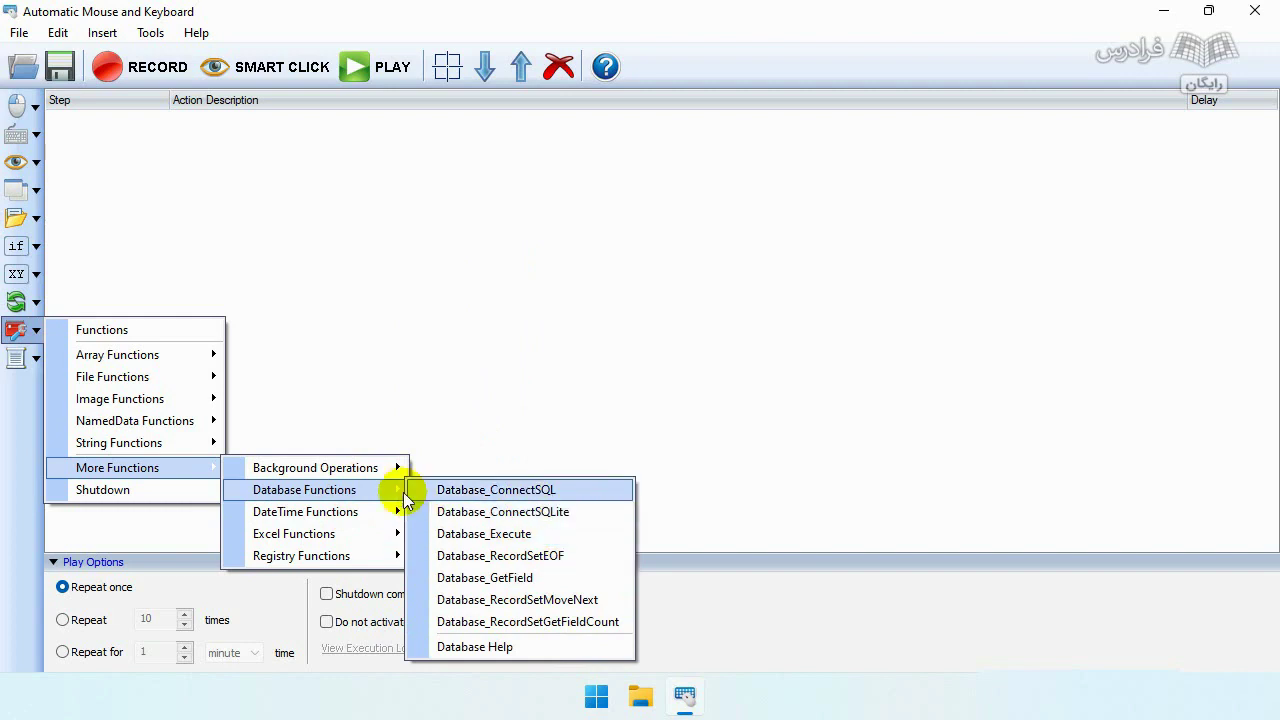
mouse_move(336, 561)
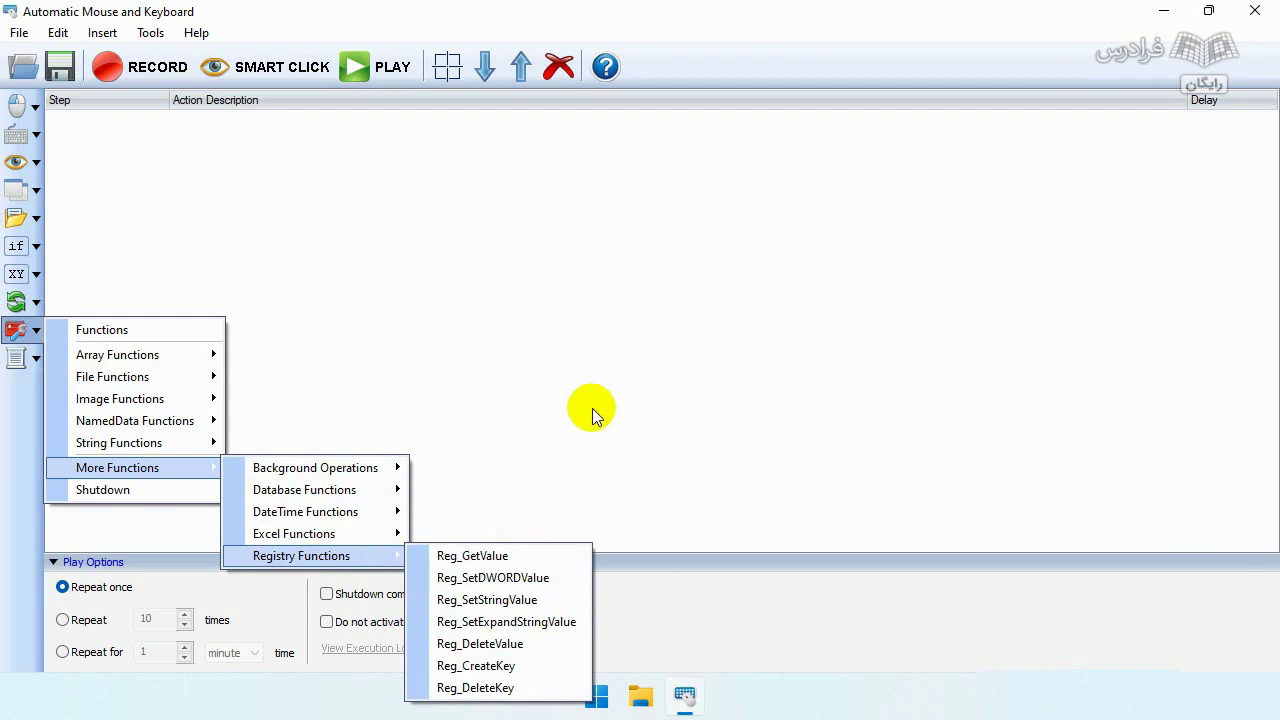
click(540, 350)
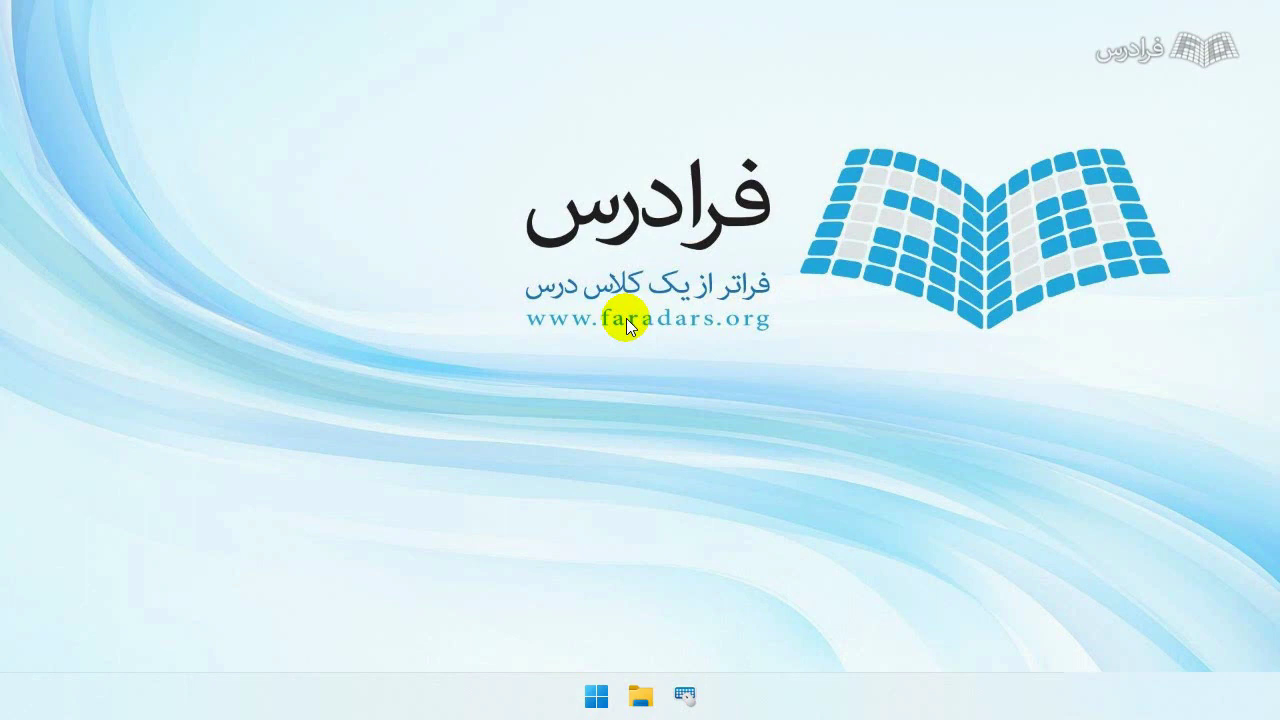
Step: Switch to Automatic Mouse and Keyboard and add a Left Click mouse action to the empty script
click(685, 695)
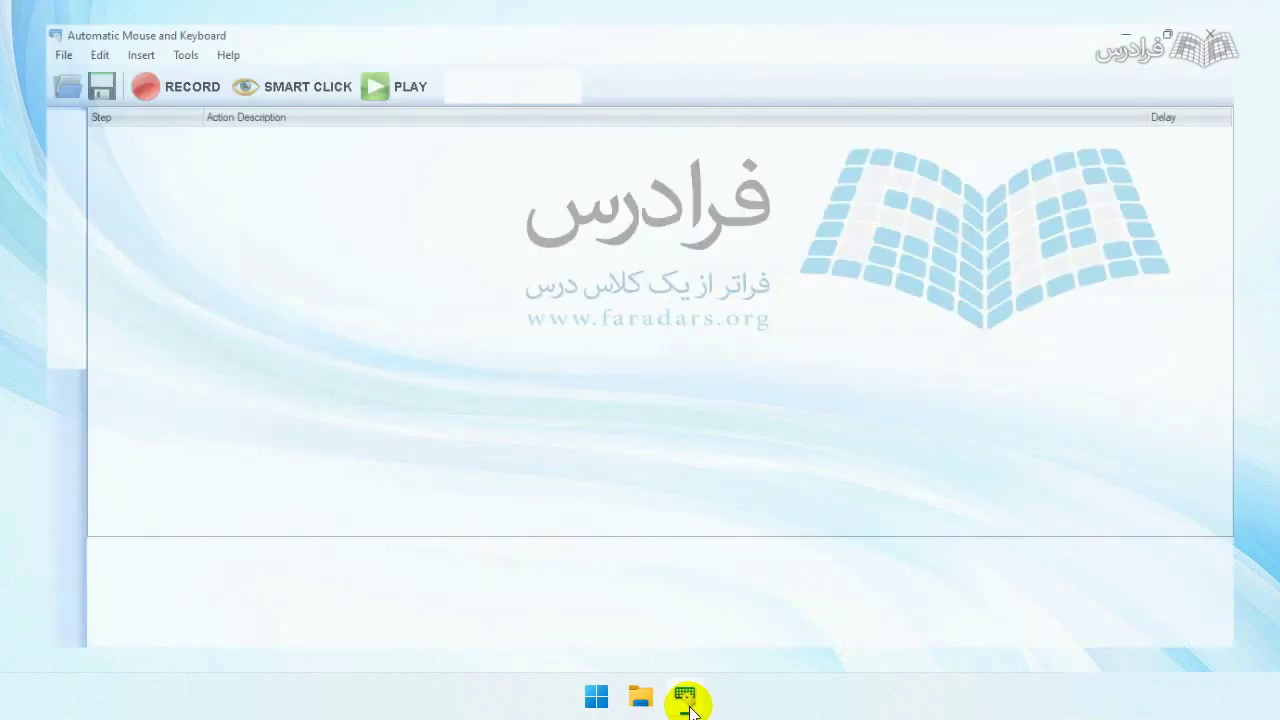
click(914, 137)
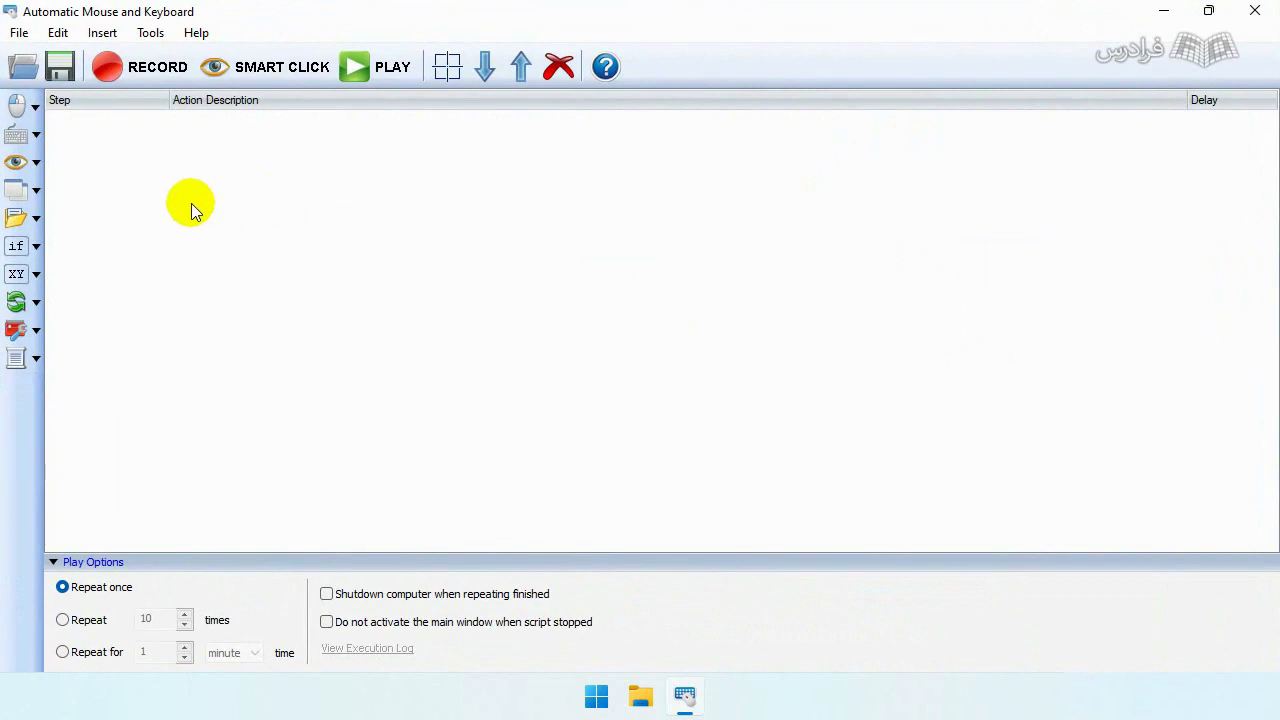
click(36, 110)
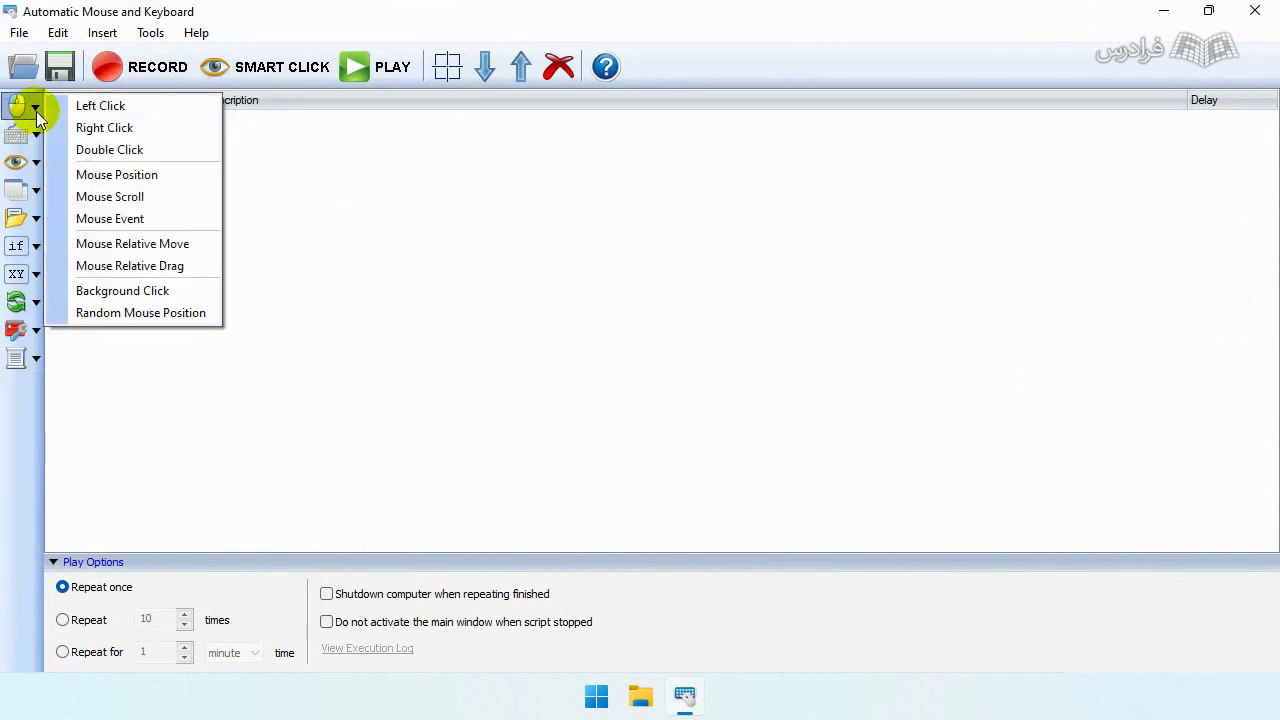
click(153, 116)
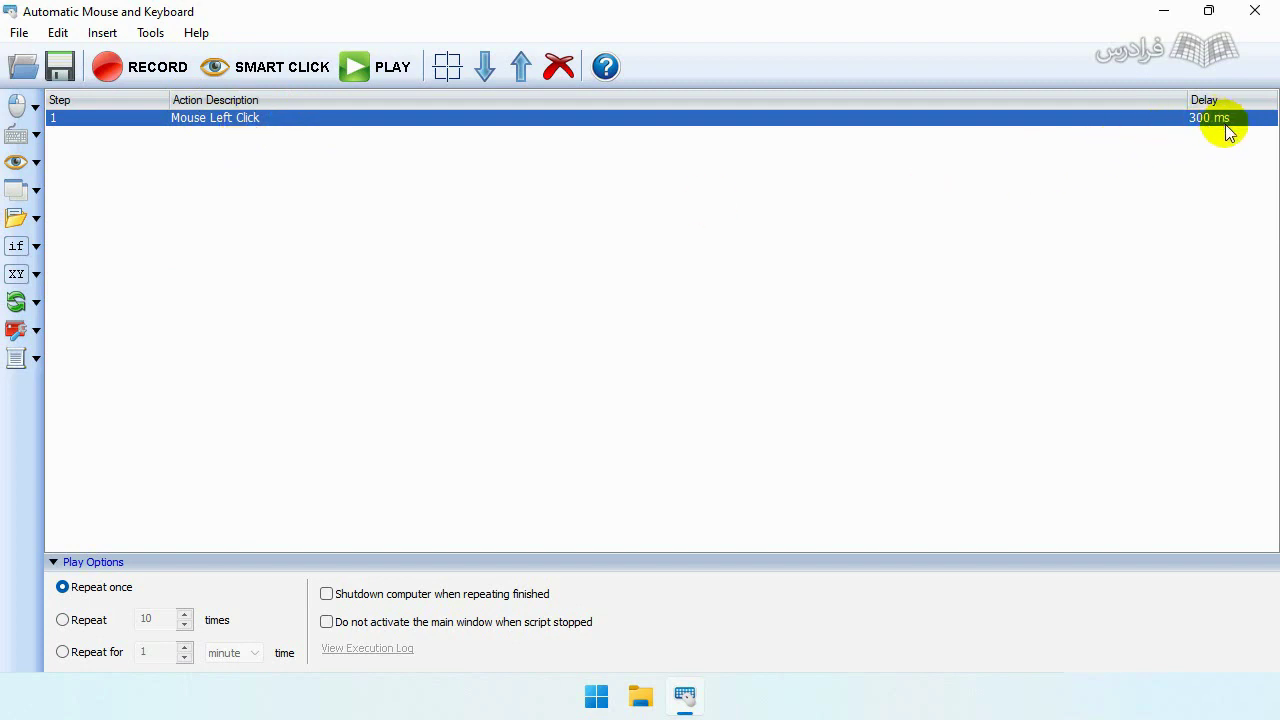
Step: Narrow the Action Description column and play the script containing only the Mouse Left Click step
drag(1193, 91, 1059, 112)
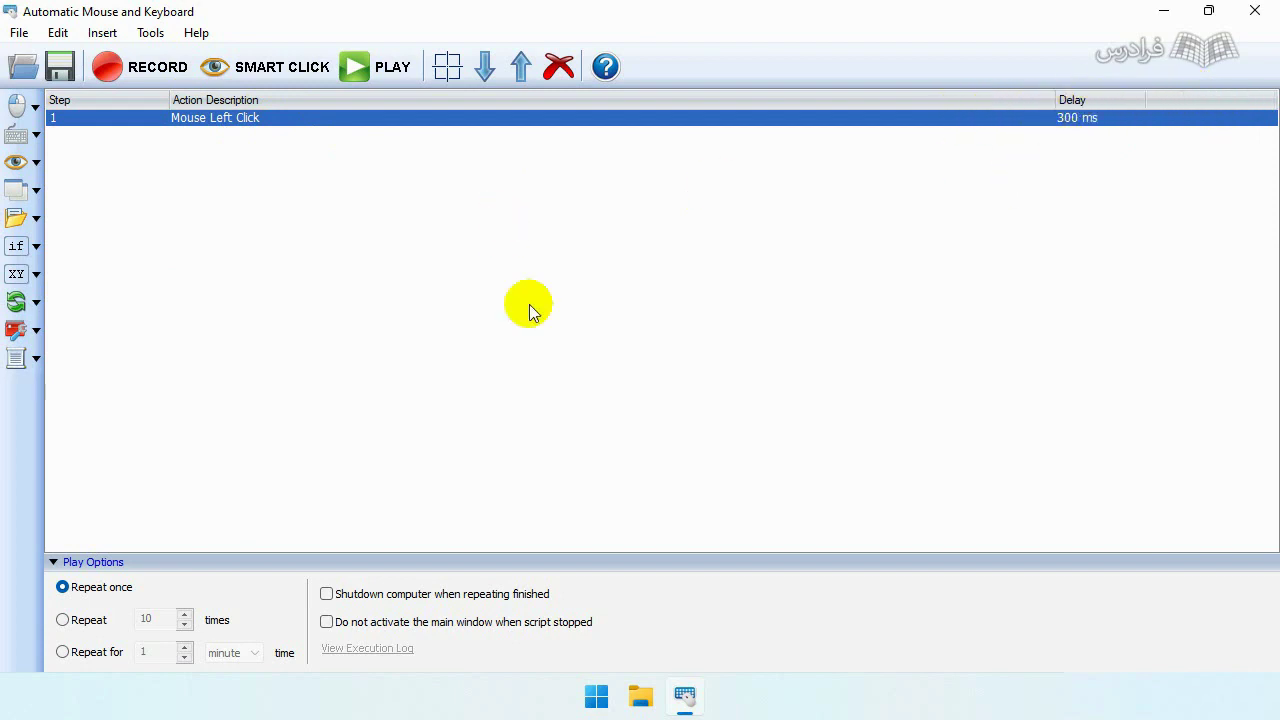
click(694, 190)
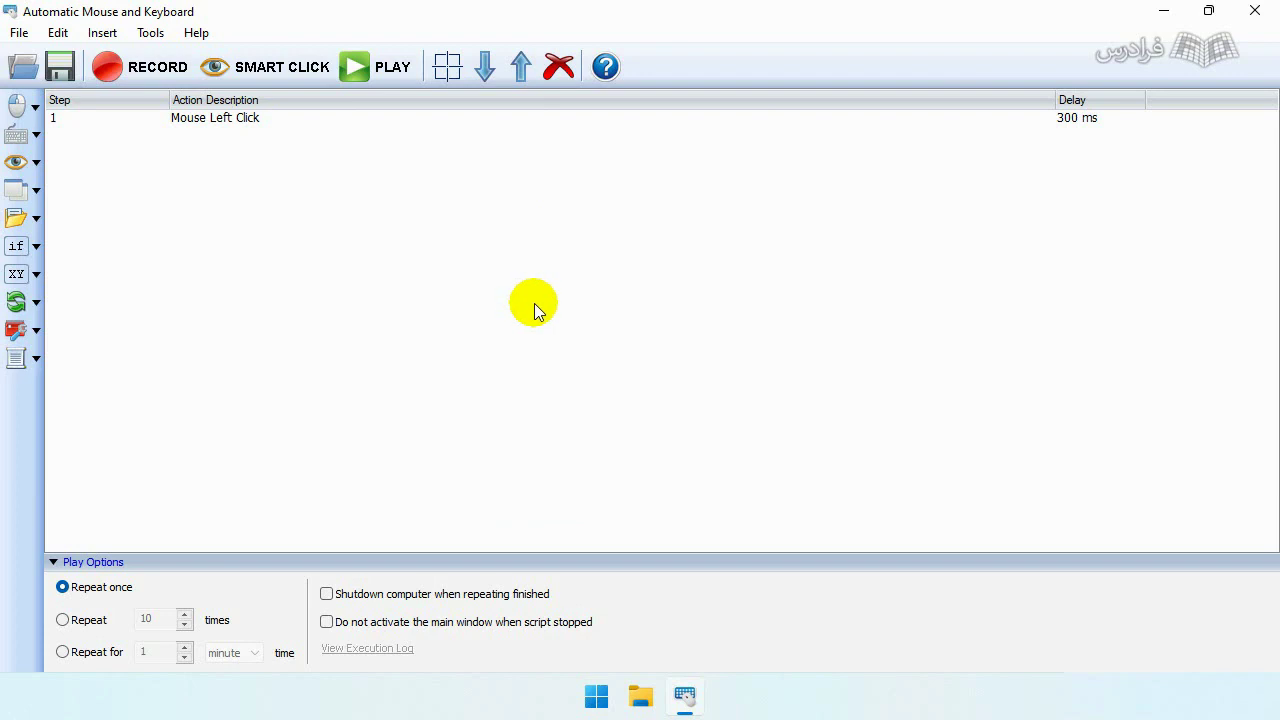
click(388, 68)
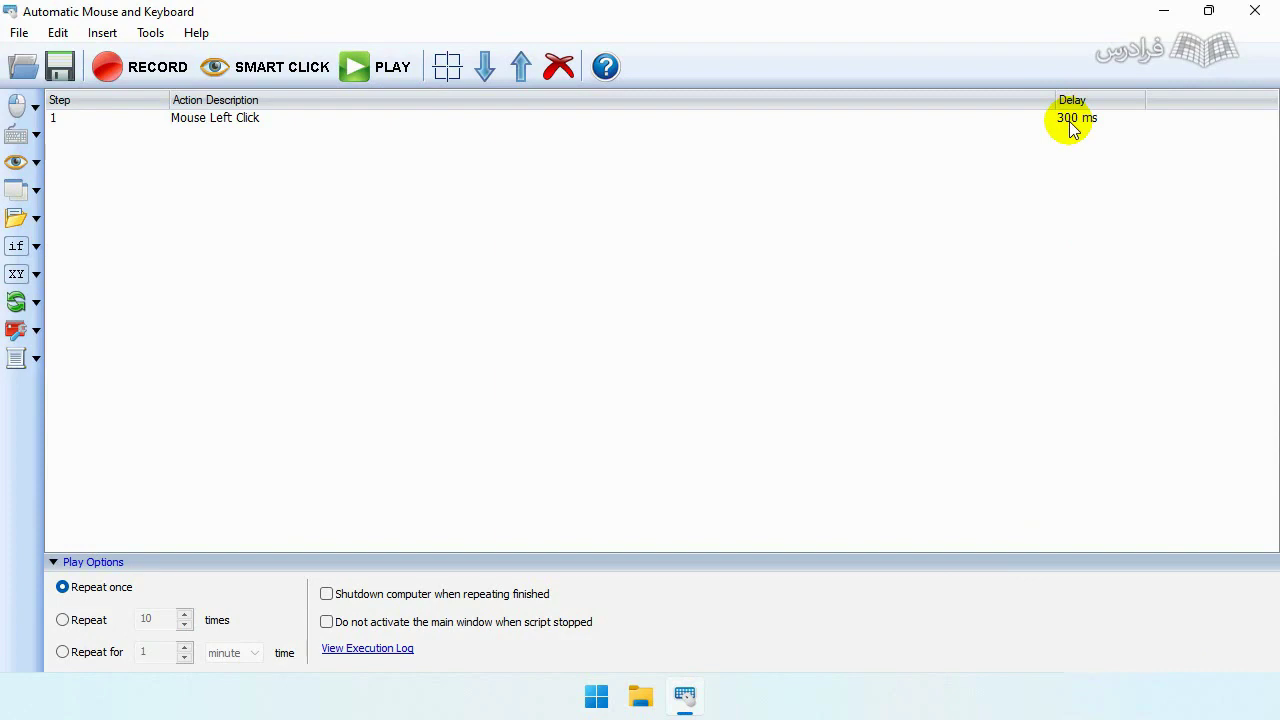
Step: Minimize and restore the program window, and play the selected Mouse Left Click script again
click(1163, 13)
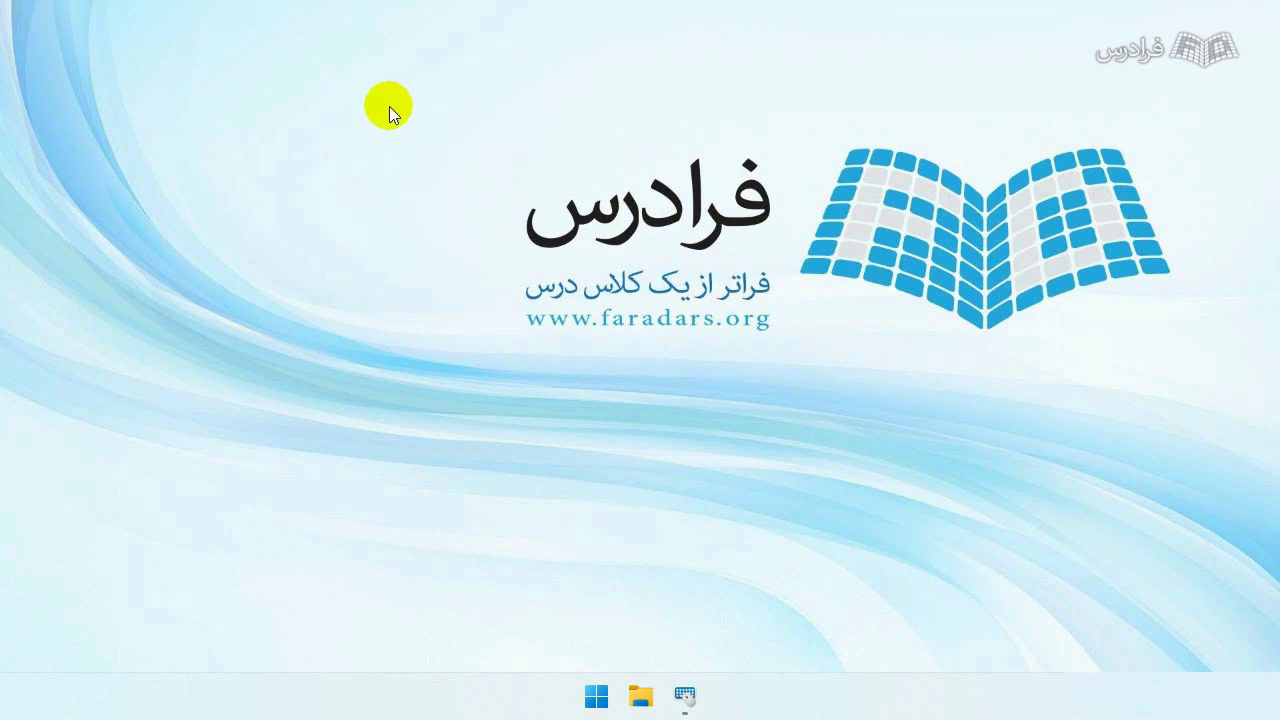
click(684, 695)
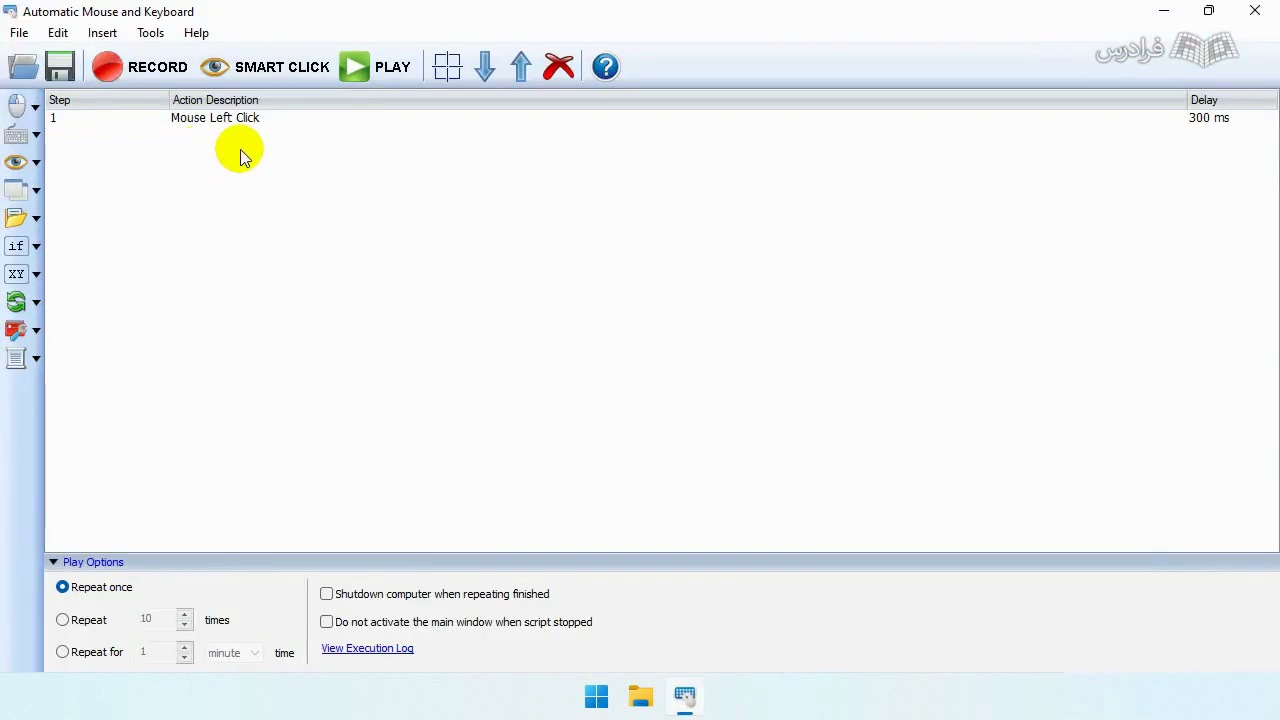
click(226, 121)
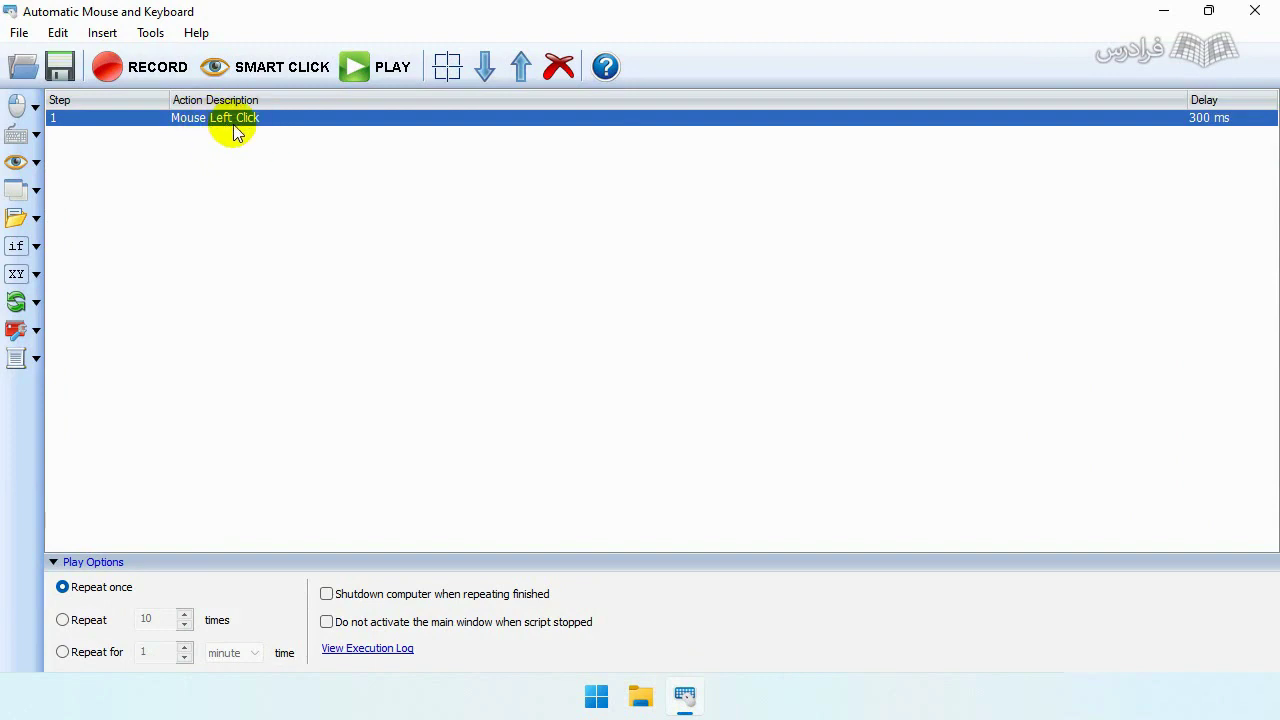
click(390, 72)
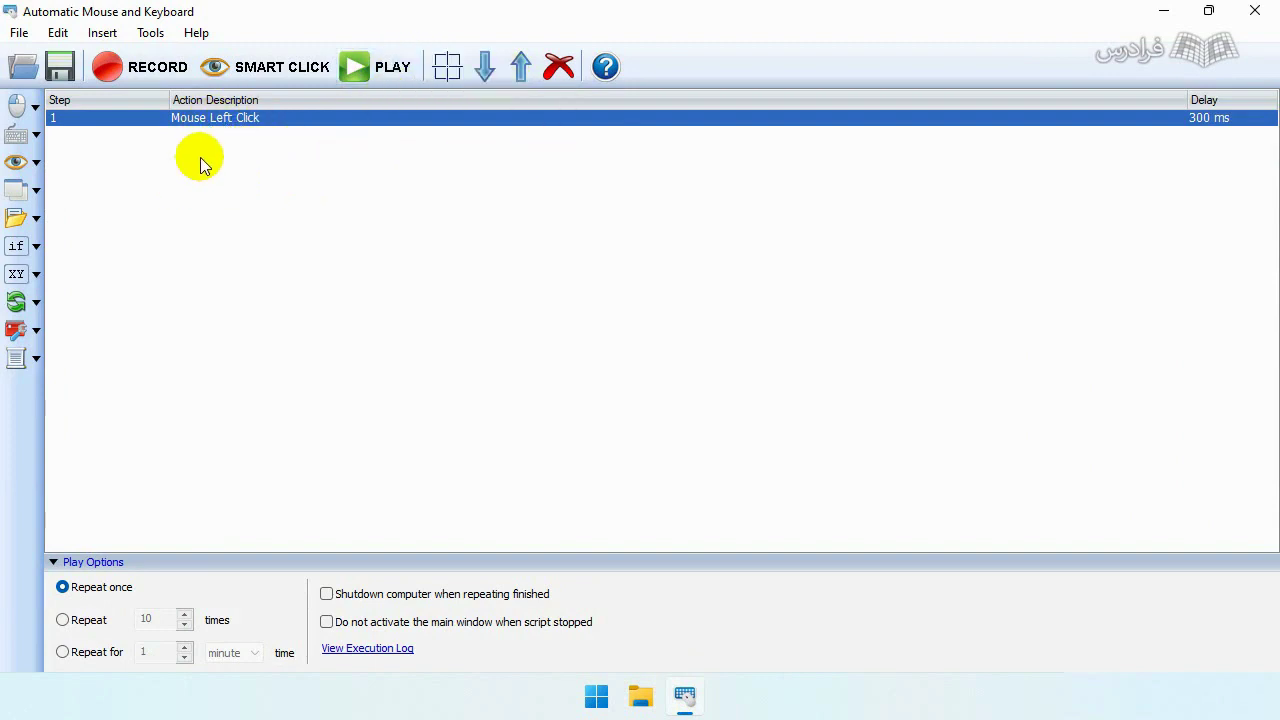
Step: Start a Mouse Position action and capture the File Explorer taskbar icon as its target point, X 638, Y 695
click(35, 108)
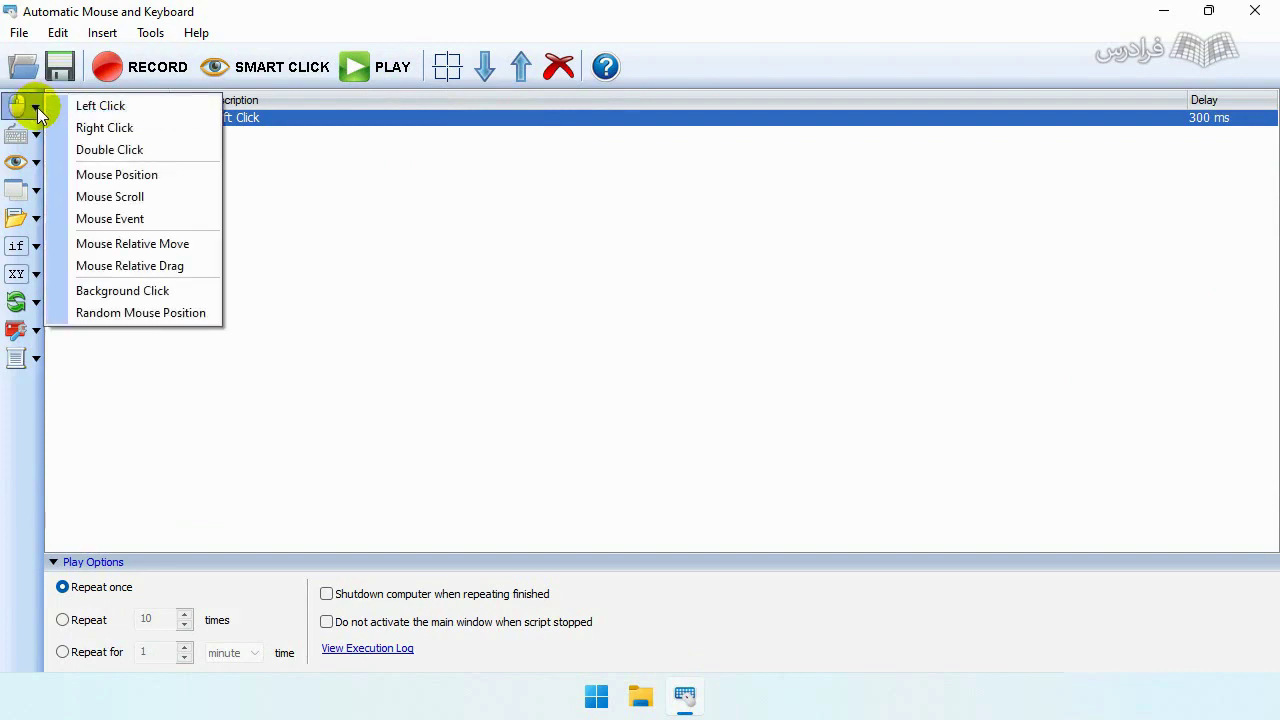
click(173, 182)
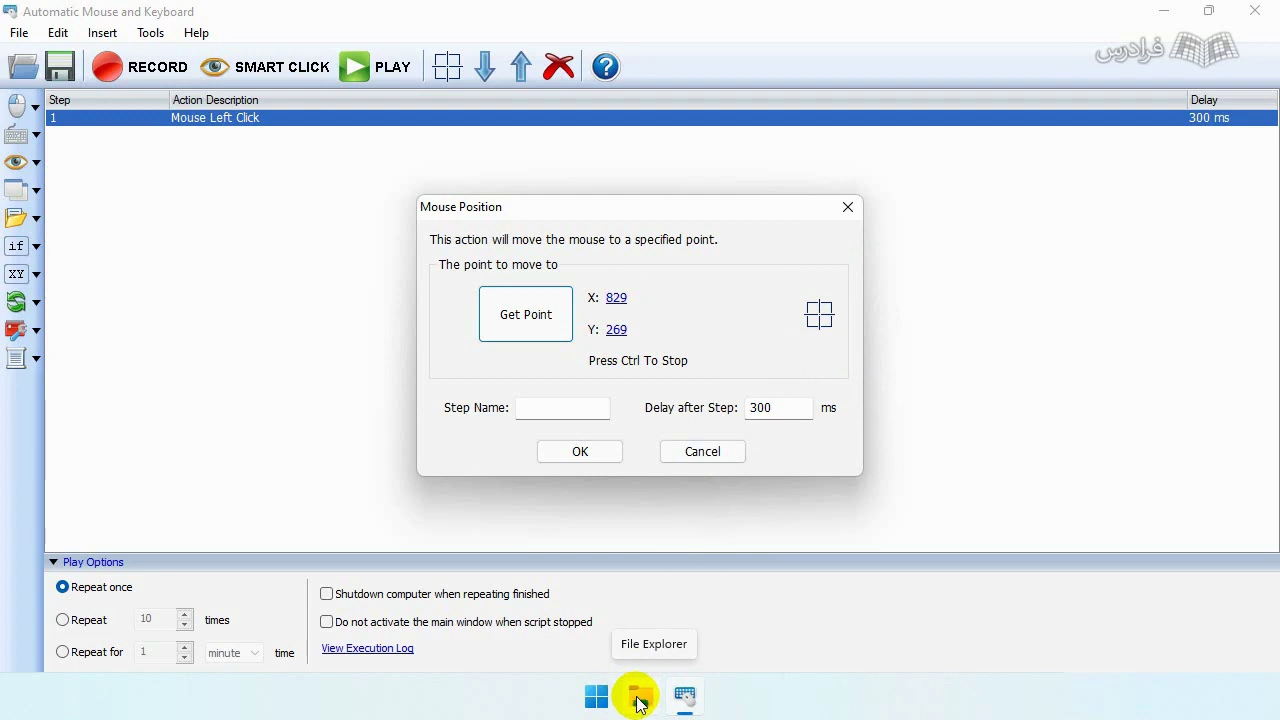
click(507, 320)
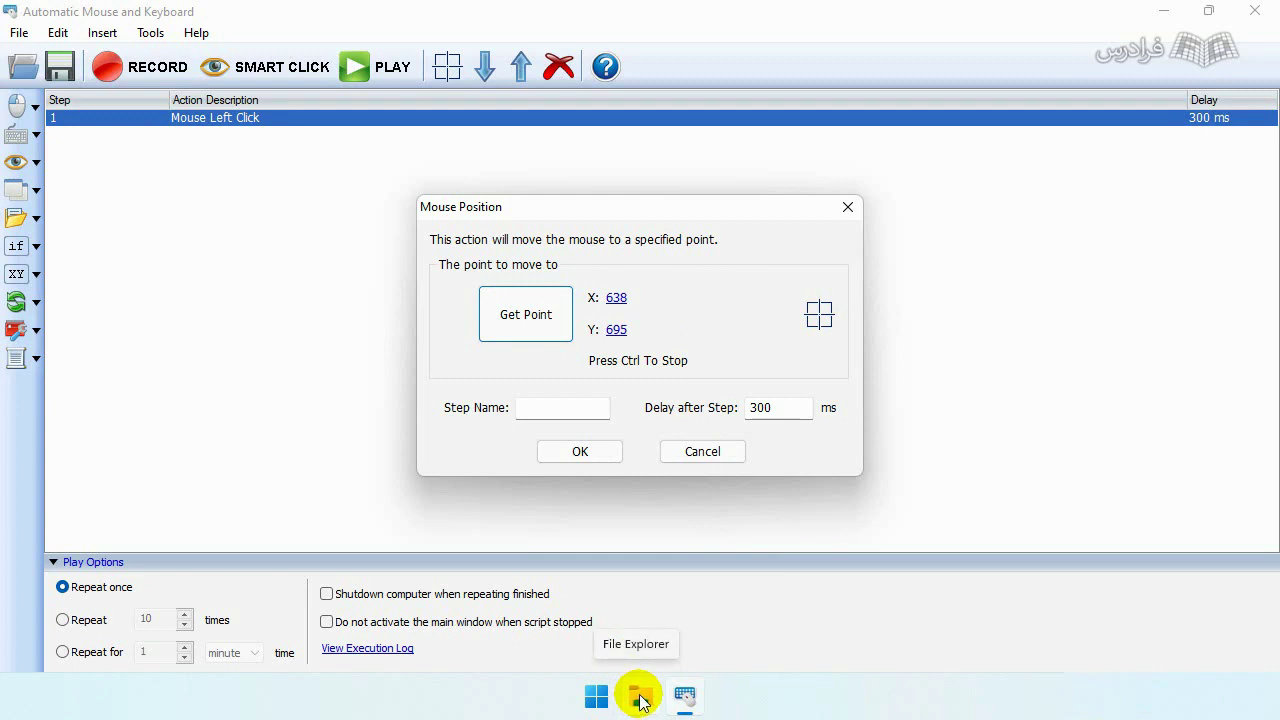
key(ctrl)
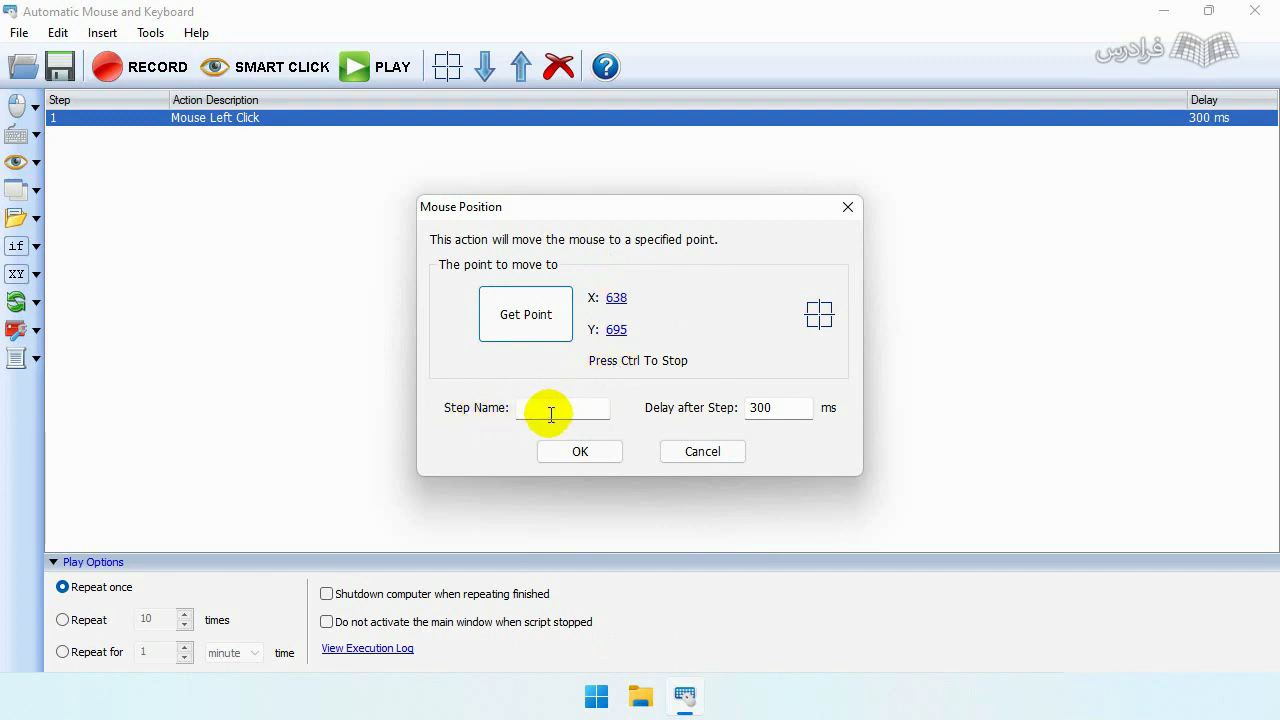
Step: Name the Mouse Position step position1 and add it to the script
double_click(785, 408)
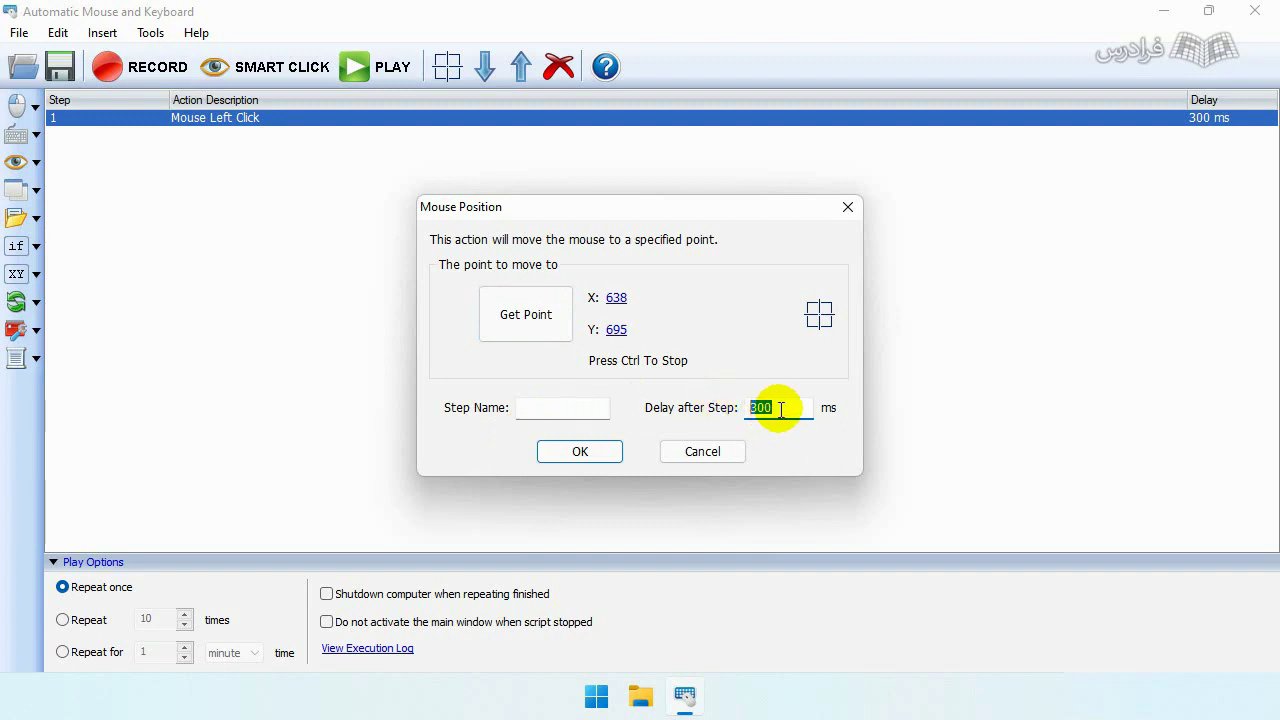
click(530, 409)
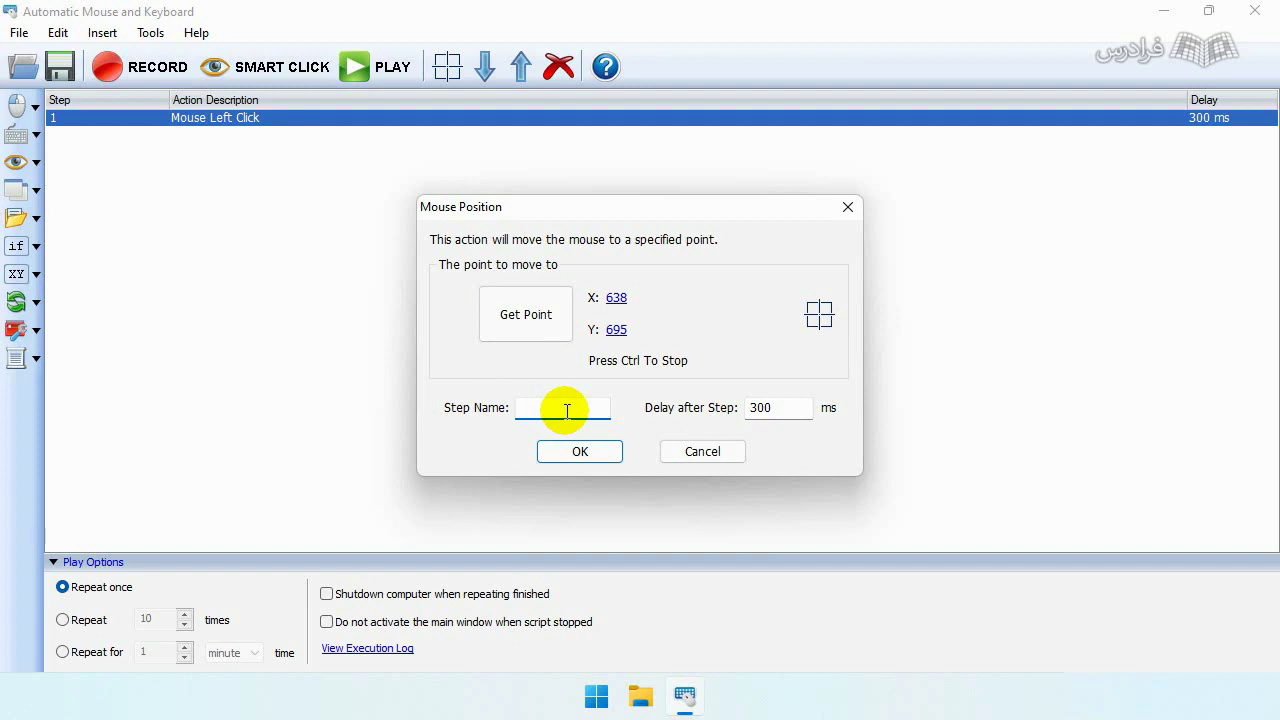
text(position1)
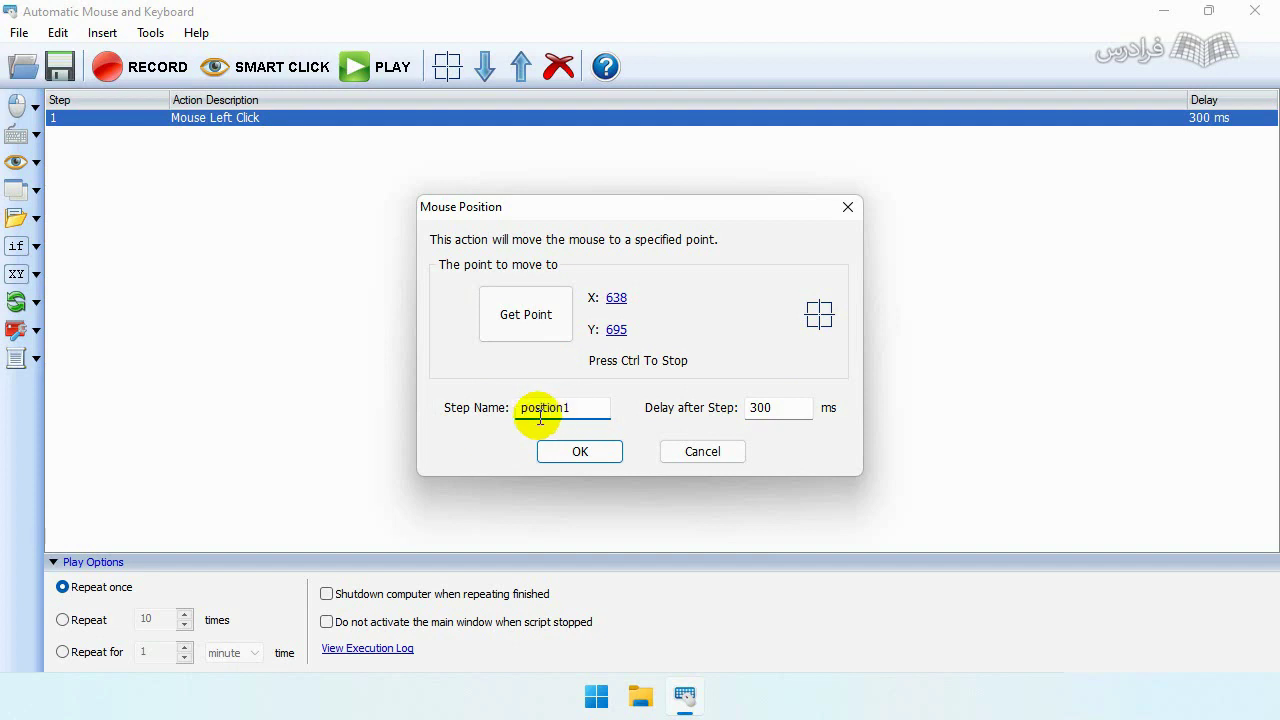
click(580, 452)
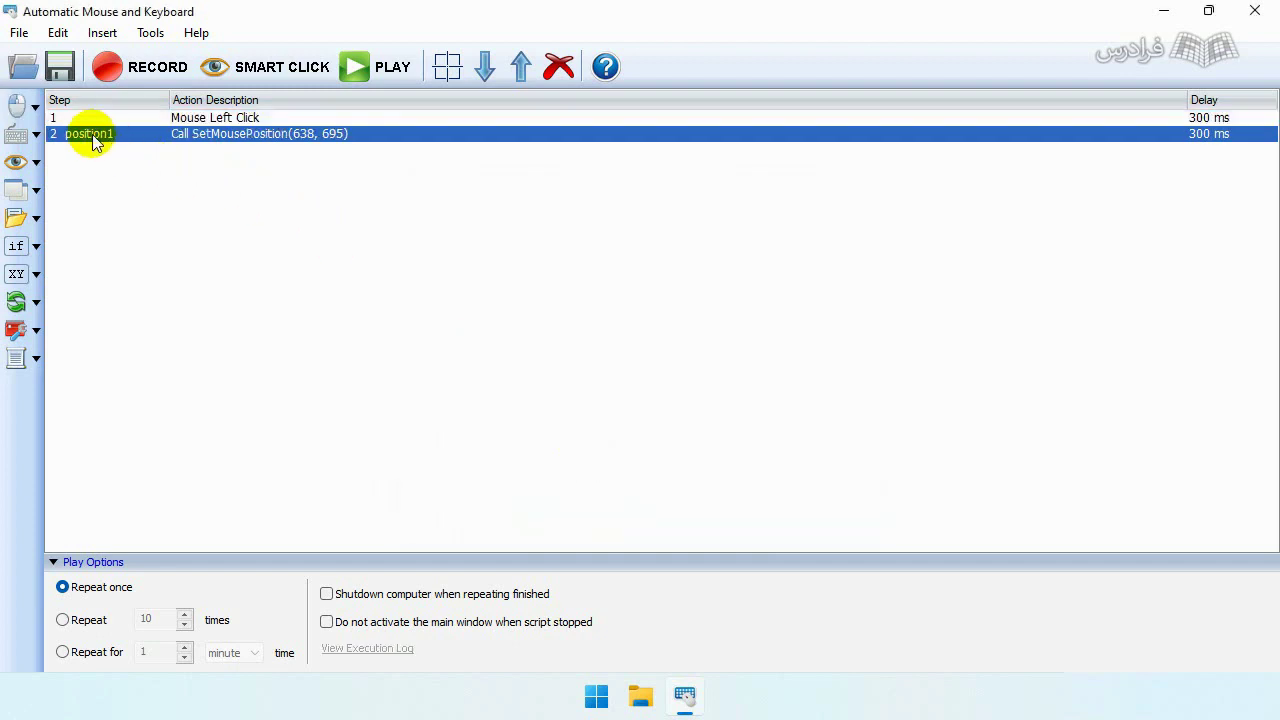
Step: Reorder the script so the position1 step comes before the Mouse Left Click step
click(62, 120)
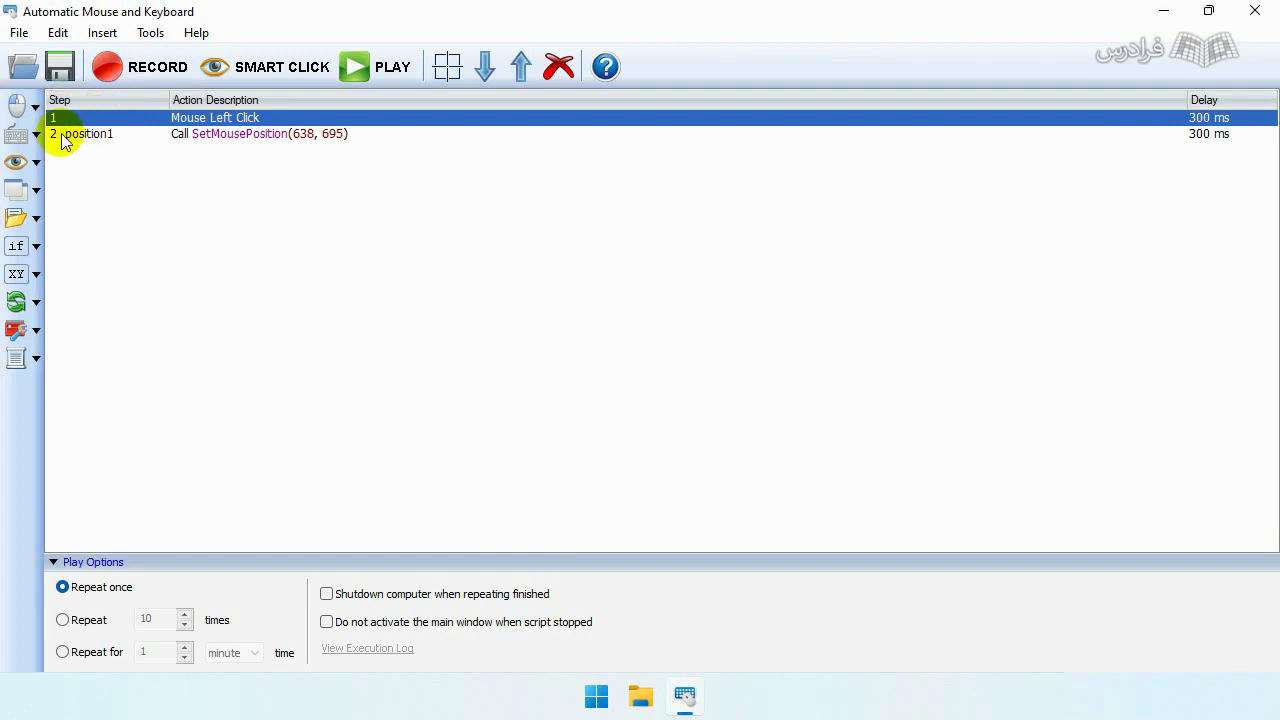
click(62, 136)
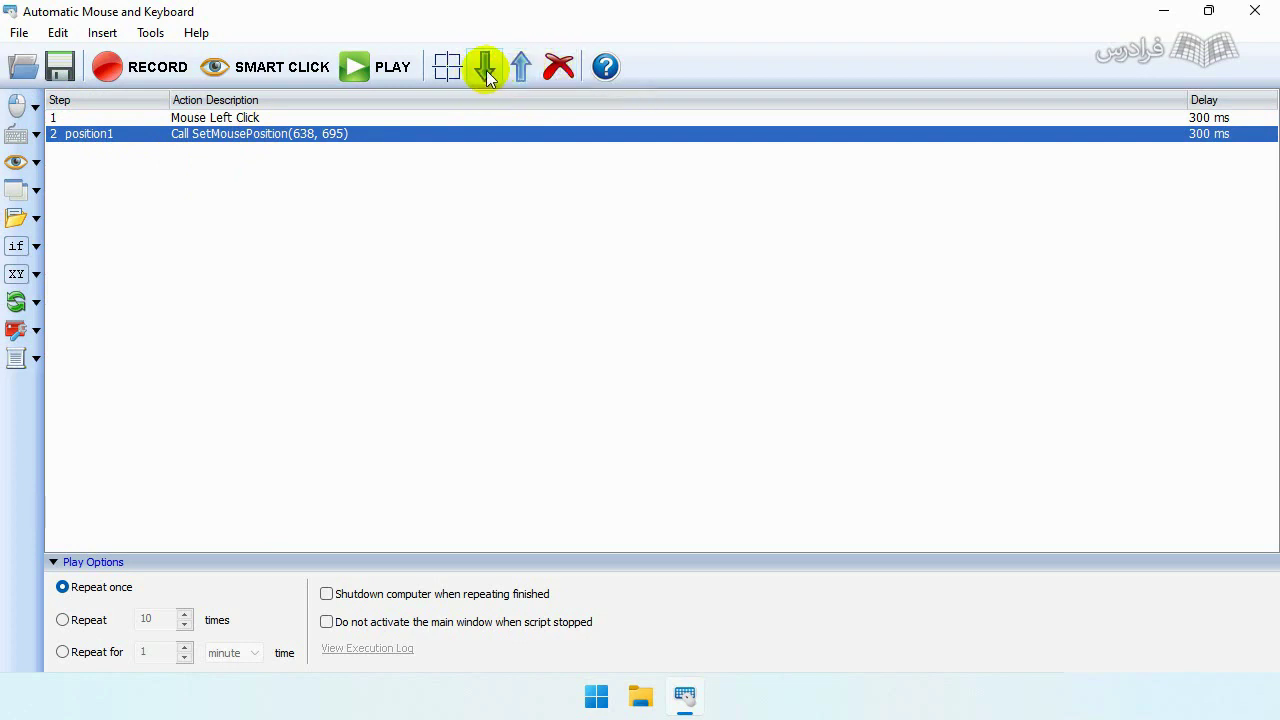
click(521, 72)
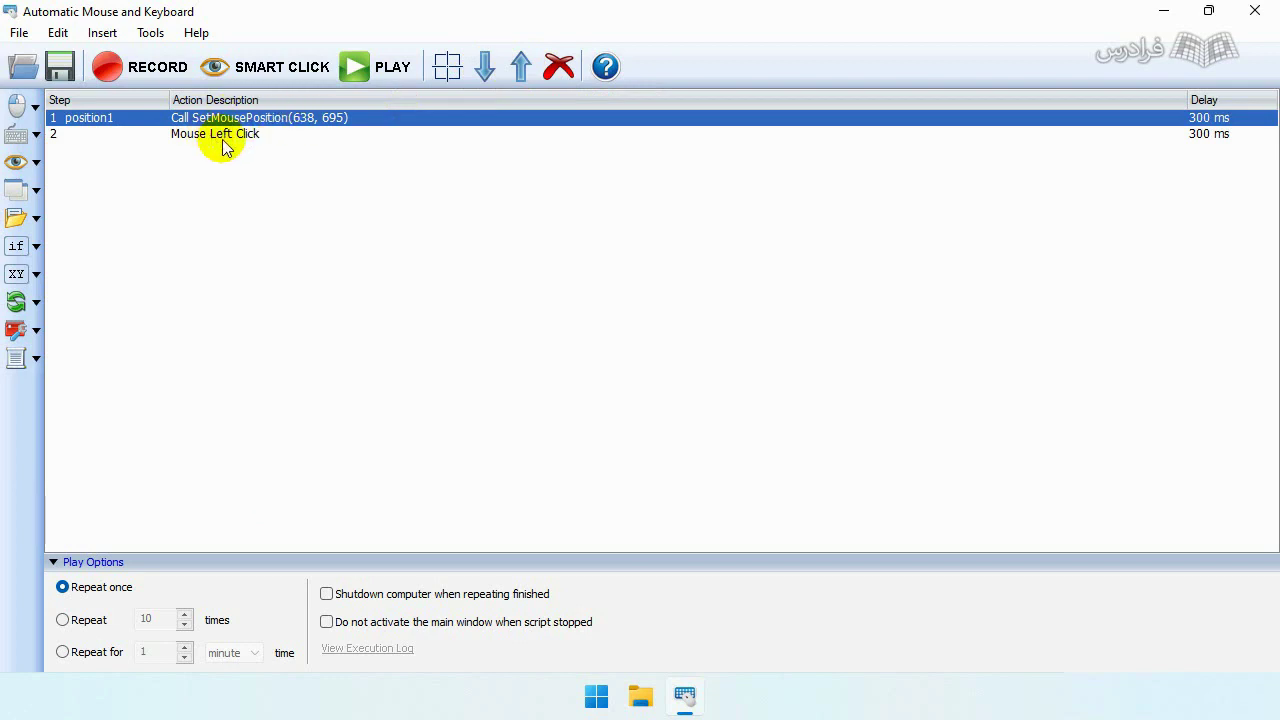
click(486, 76)
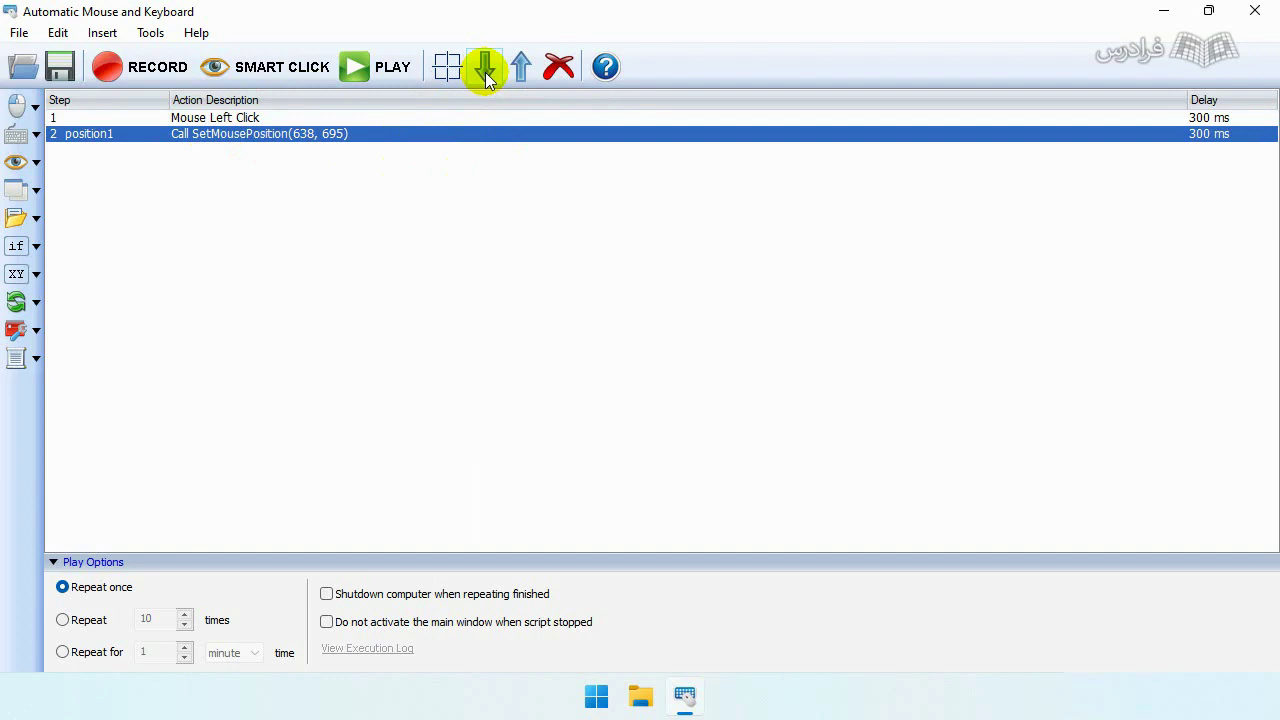
click(519, 72)
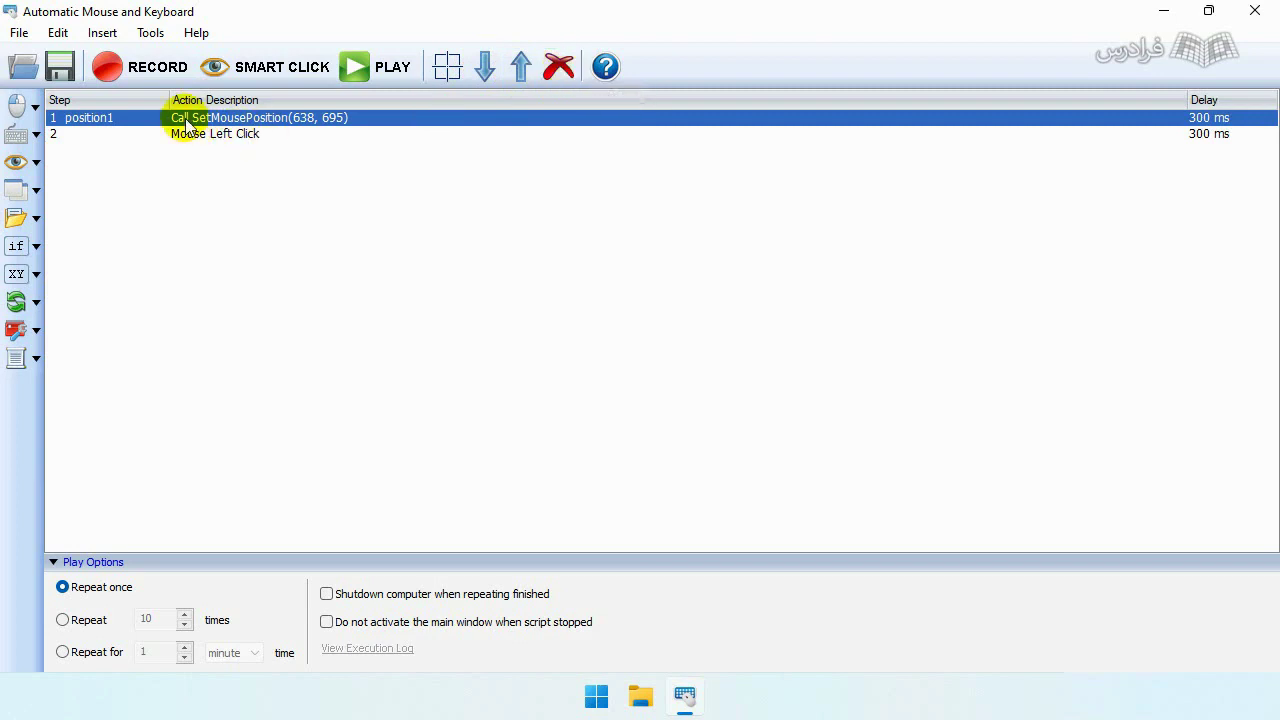
Step: Disable the position1 action and enable it again, and look over its other available commands
right_click(125, 120)
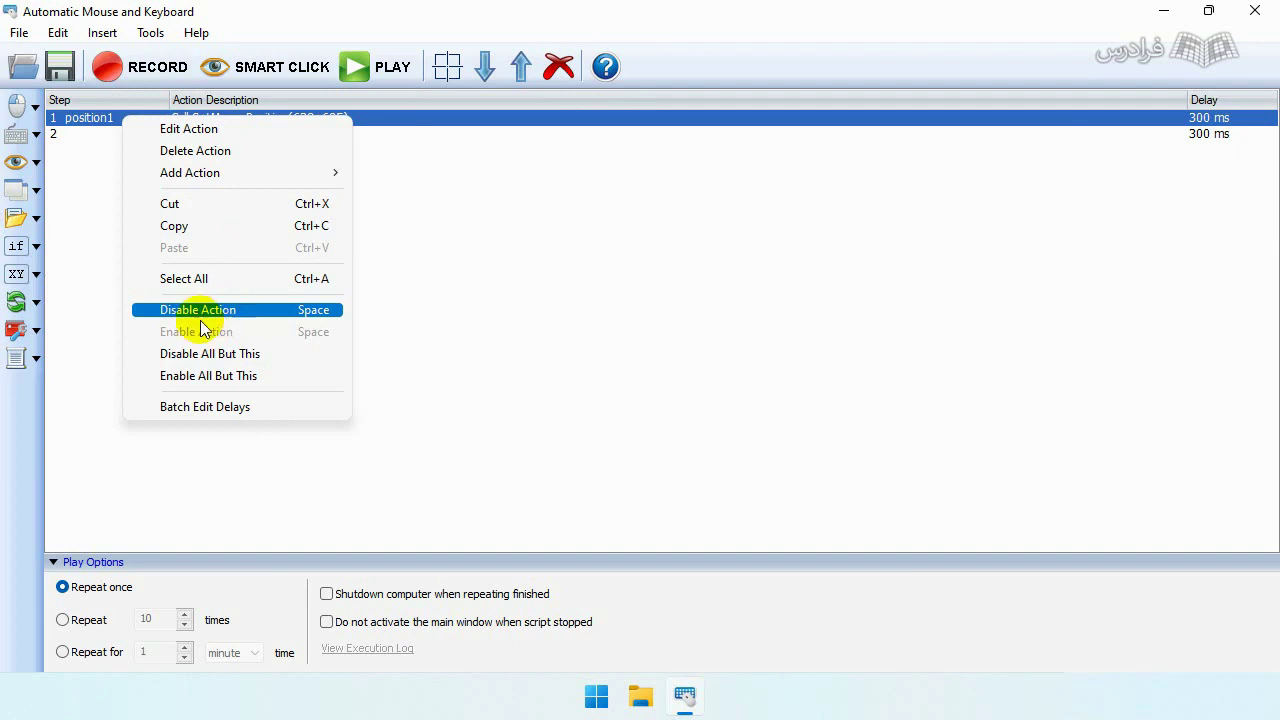
click(243, 314)
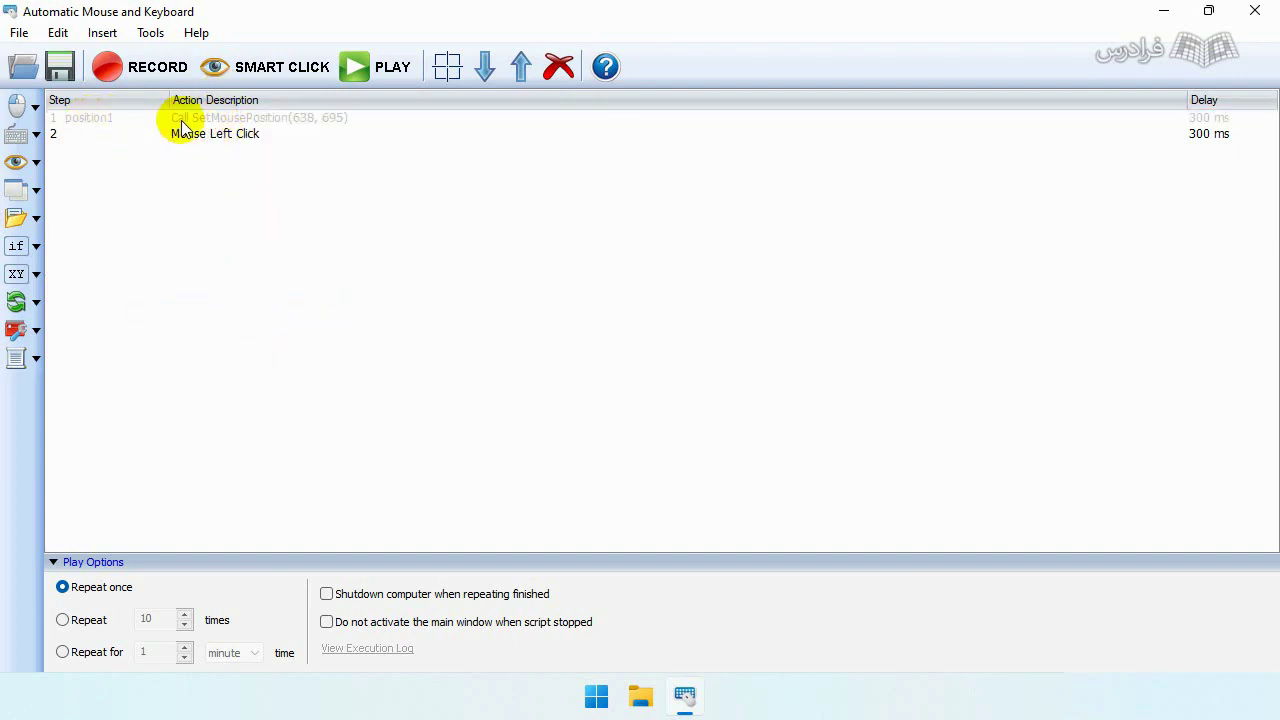
right_click(107, 120)
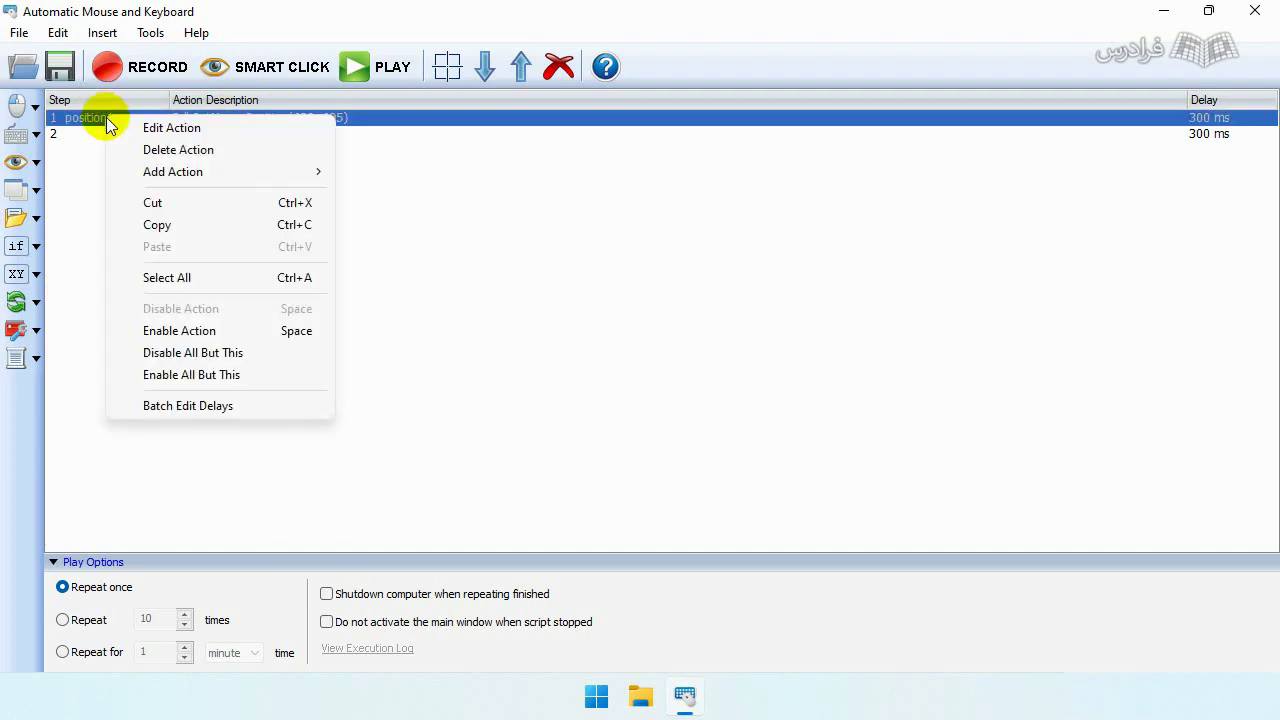
click(187, 333)
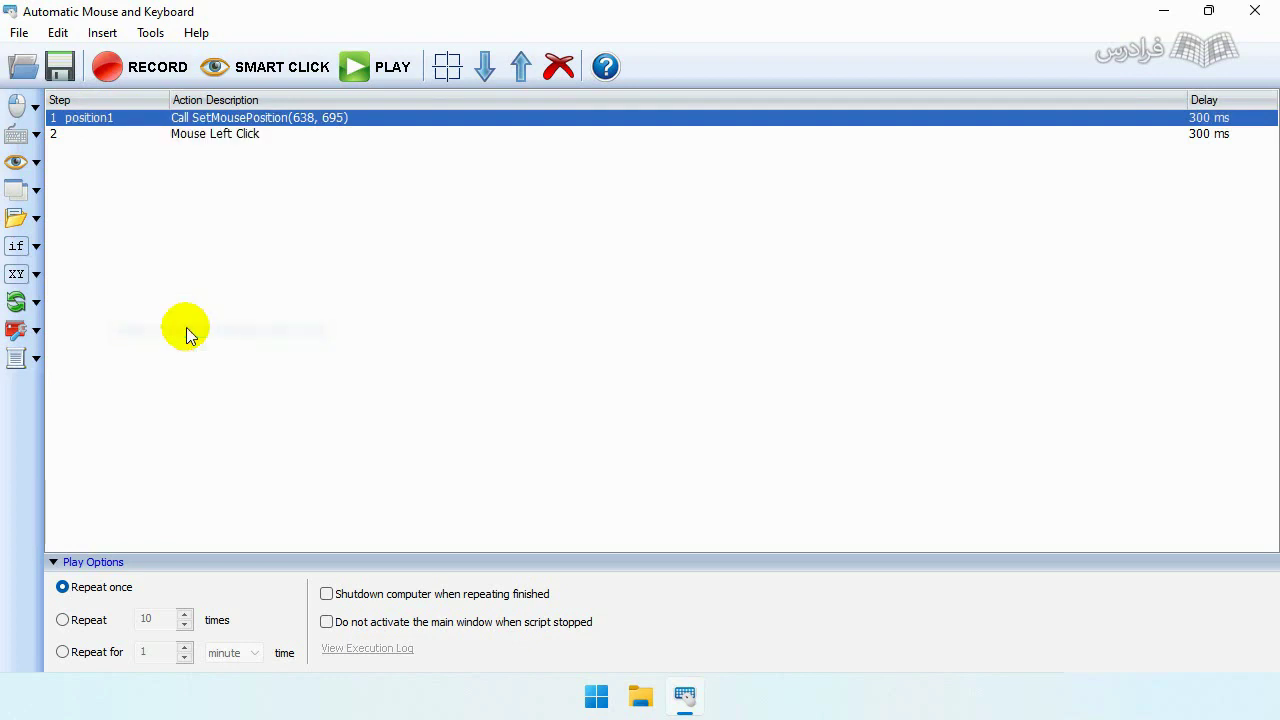
right_click(103, 121)
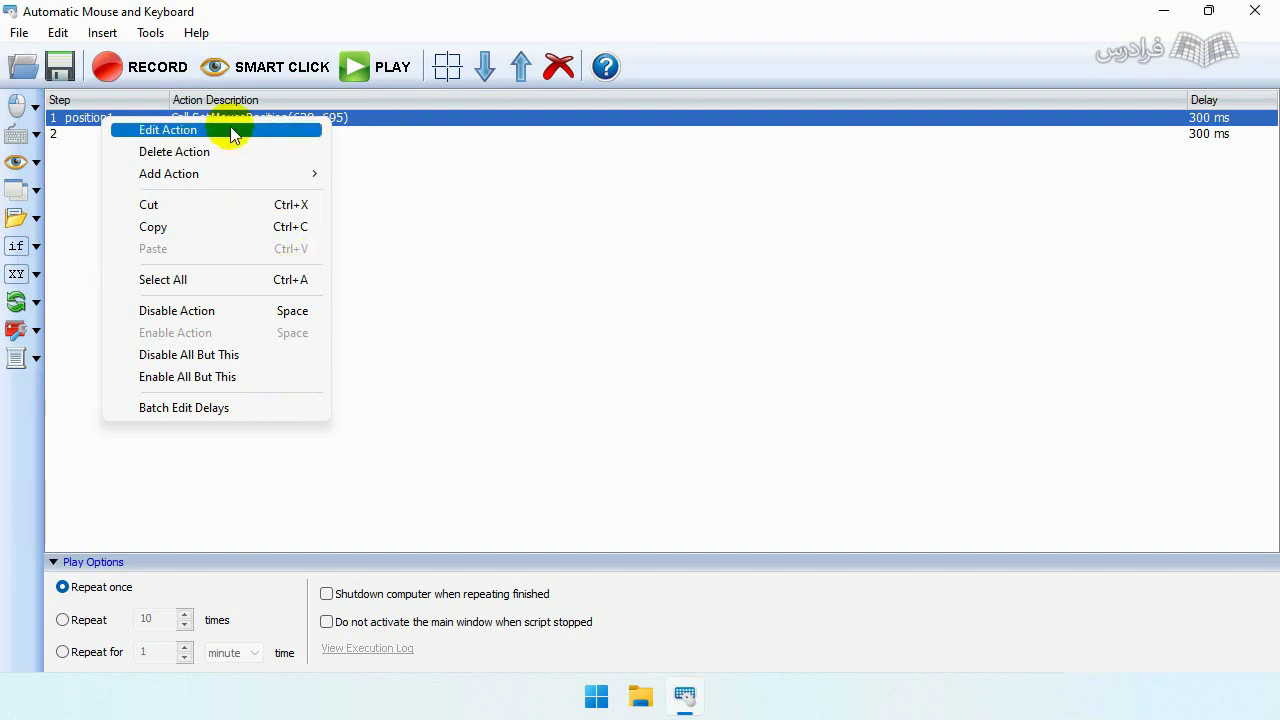
click(488, 168)
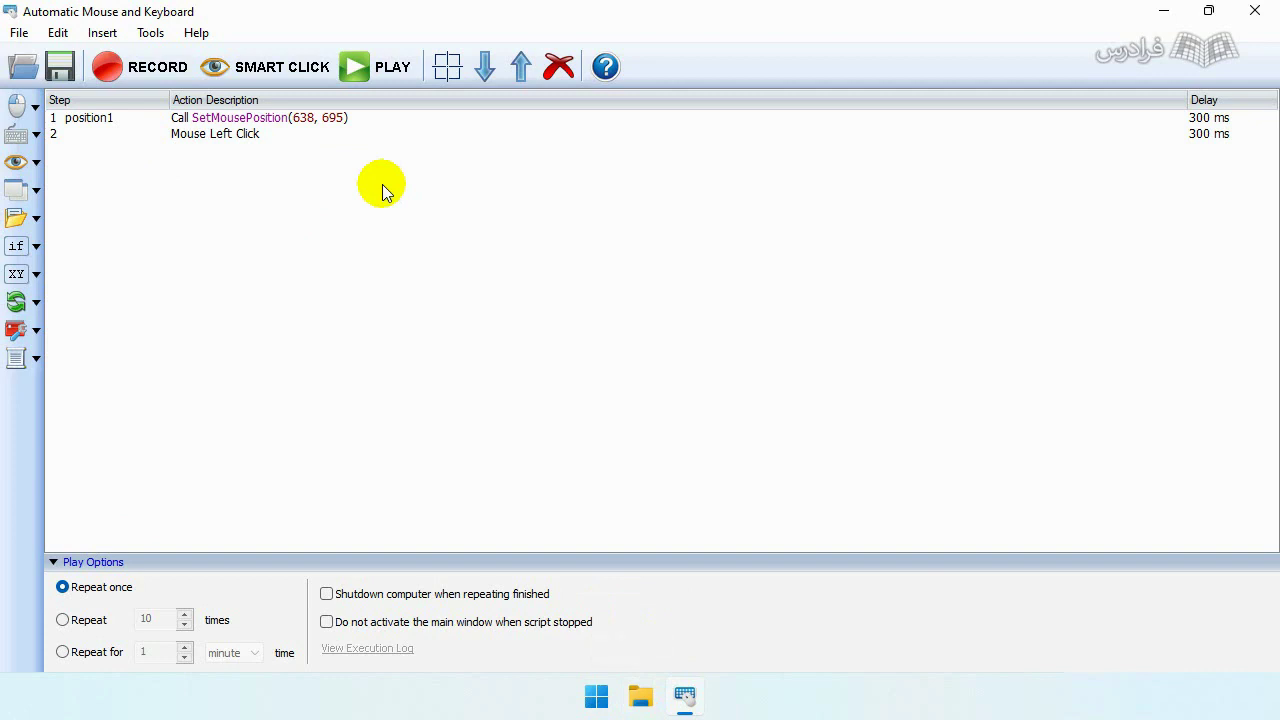
Step: Play the script to test it, close the File Explorer window it opens, and return to the program
click(392, 70)
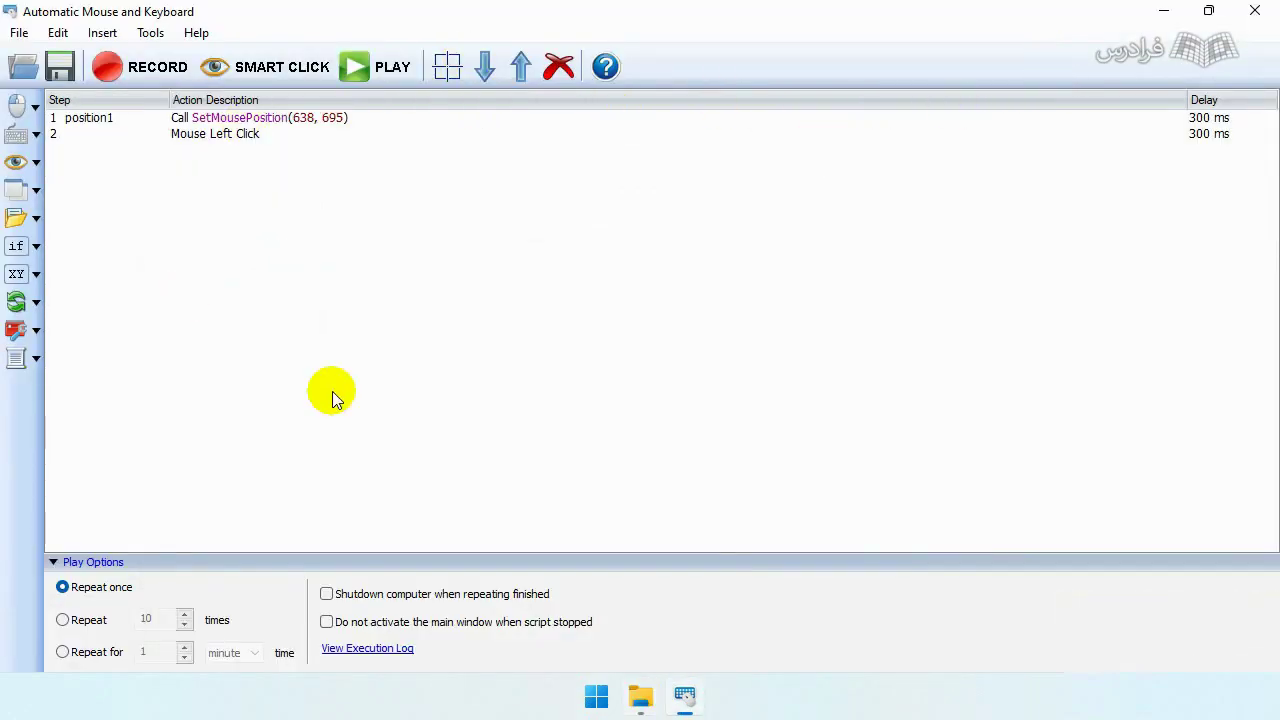
click(1163, 16)
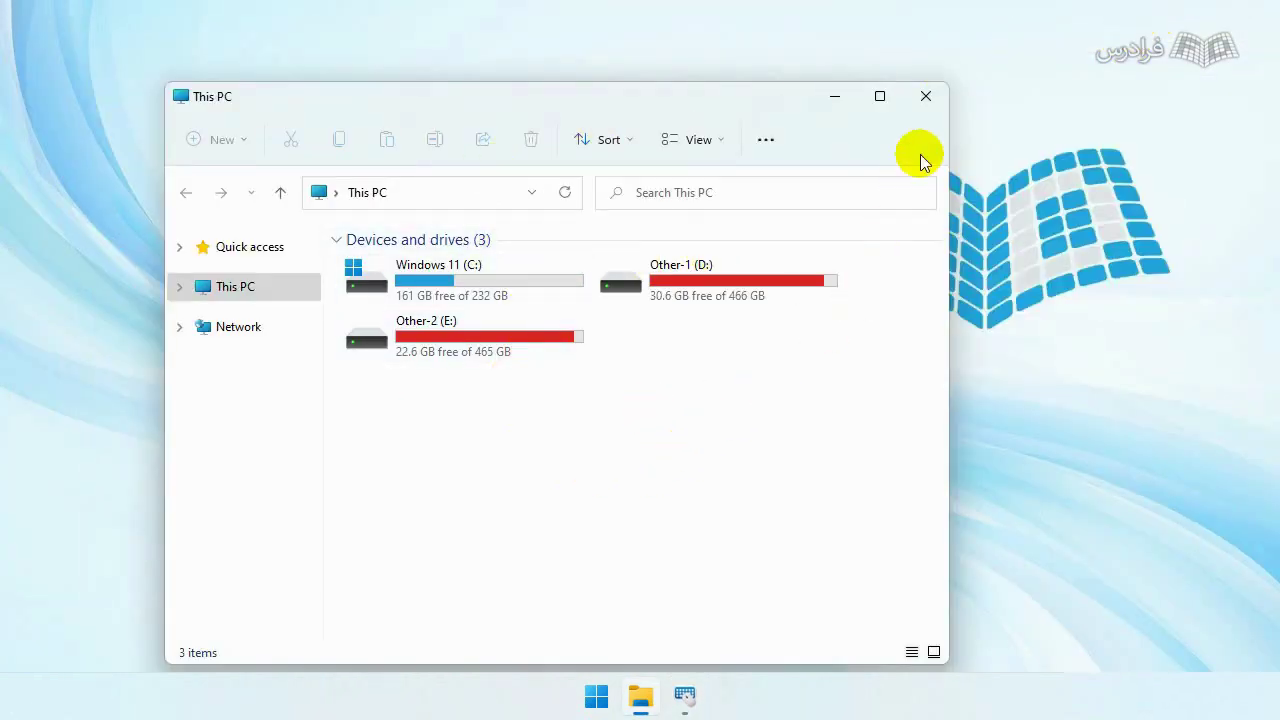
click(928, 97)
click(684, 695)
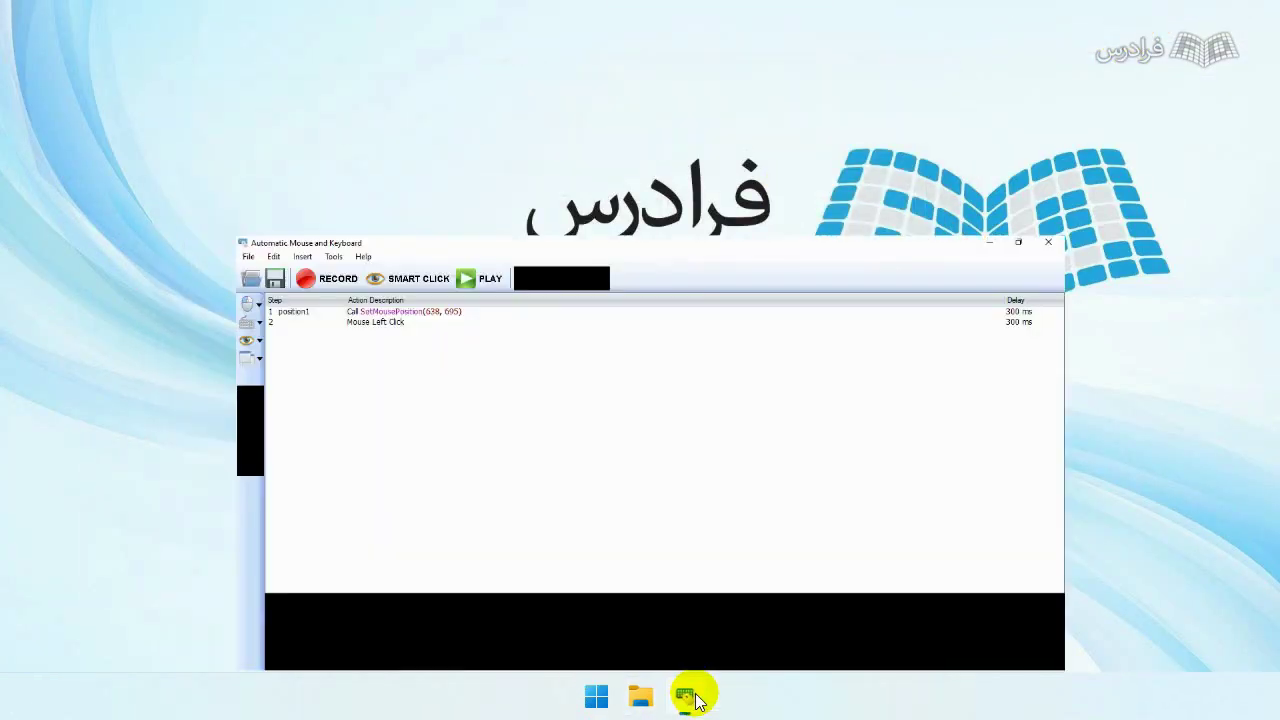
Step: Set the delay after the position1 step to 2000 ms
click(280, 118)
double_click(1210, 120)
double_click(778, 409)
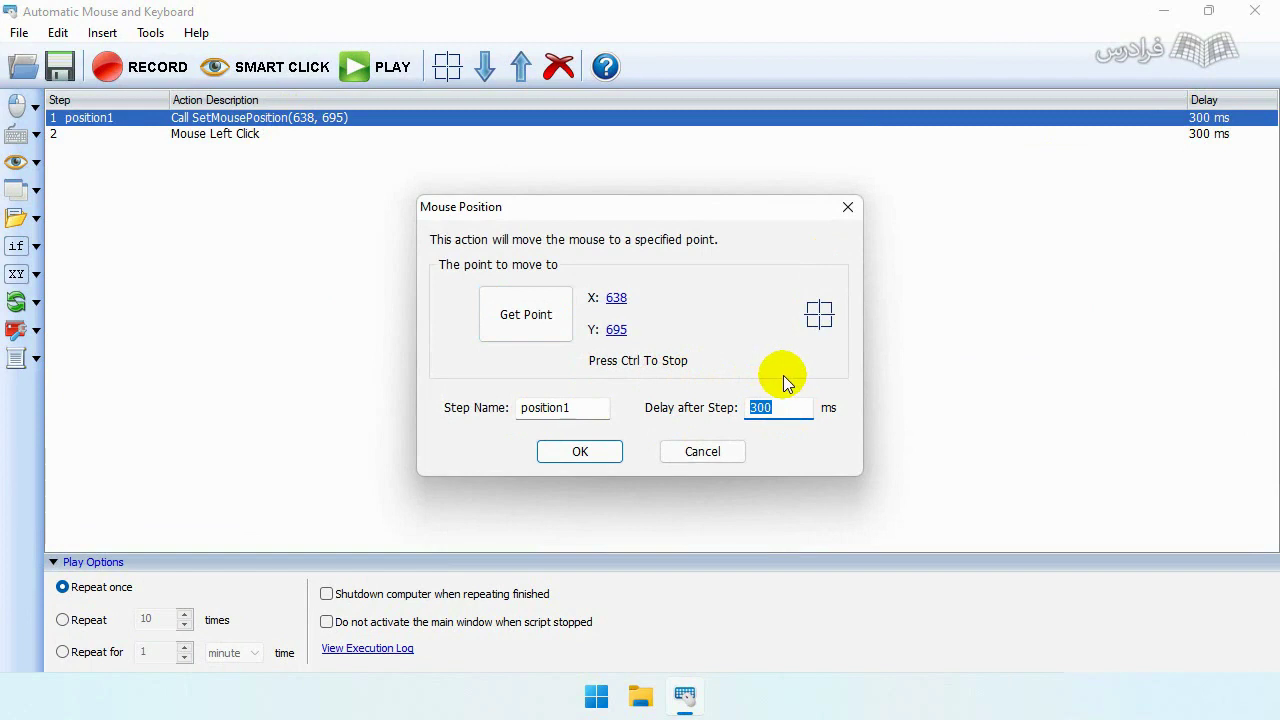
text(2000)
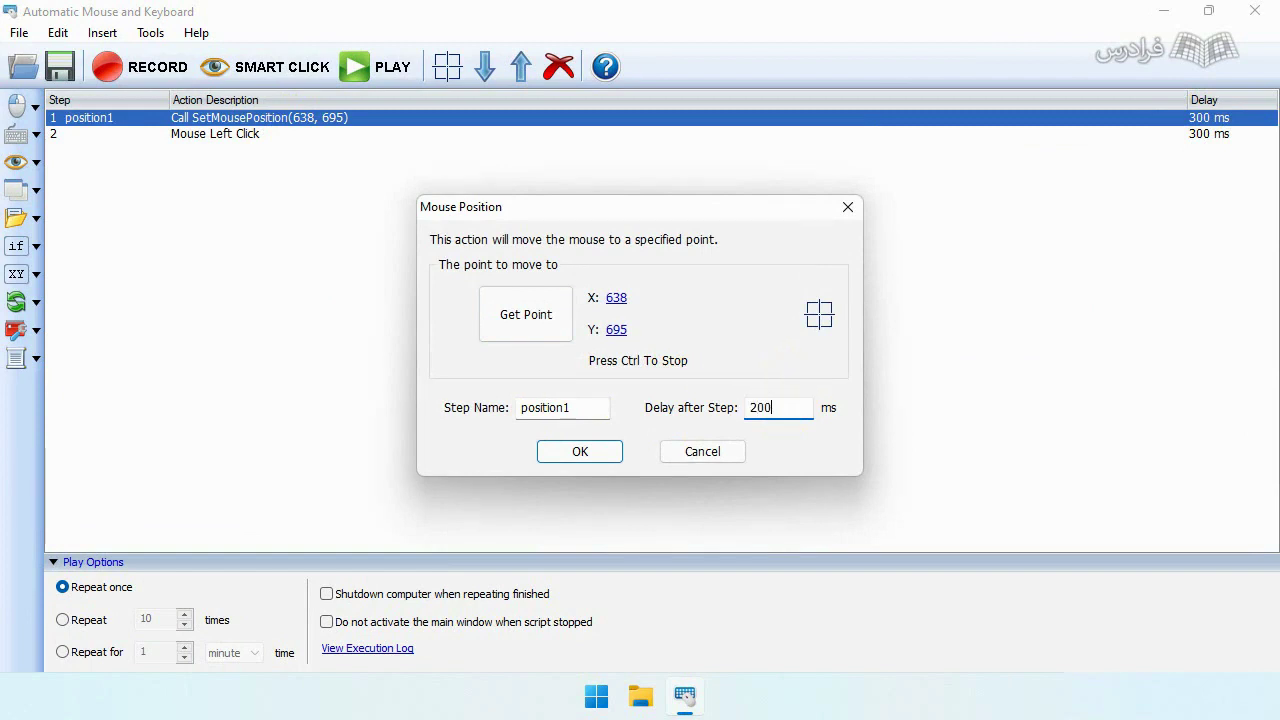
click(606, 458)
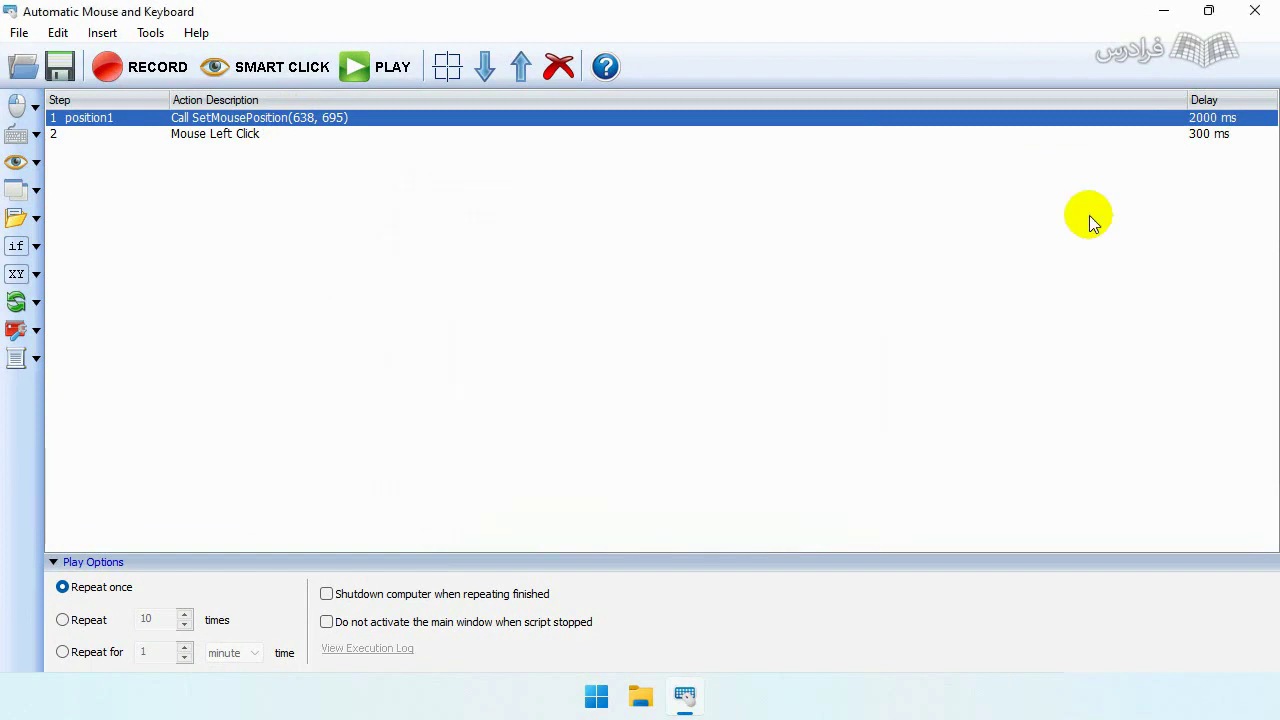
Step: Set the delay after the Mouse Left Click step to 1000 ms
double_click(1211, 134)
double_click(790, 376)
text(1000)
click(584, 424)
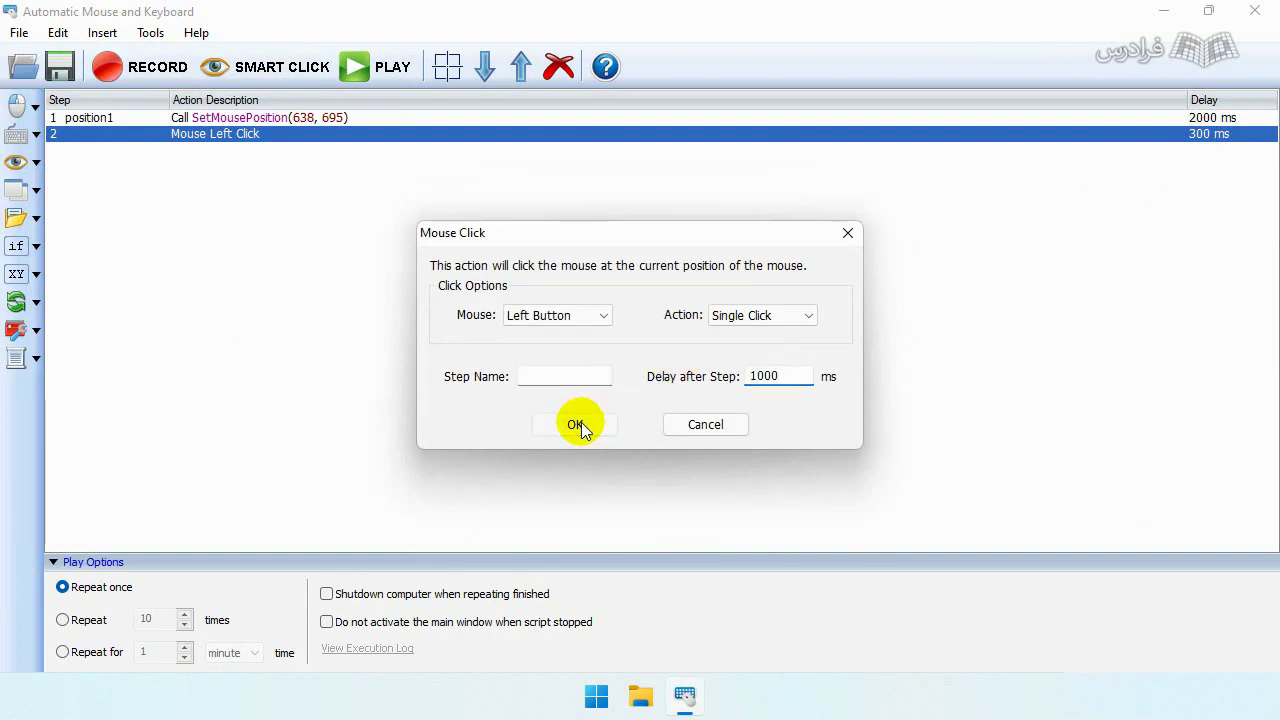
Step: Play the script with the new delays, check and close the This PC window, and return to the program
click(389, 74)
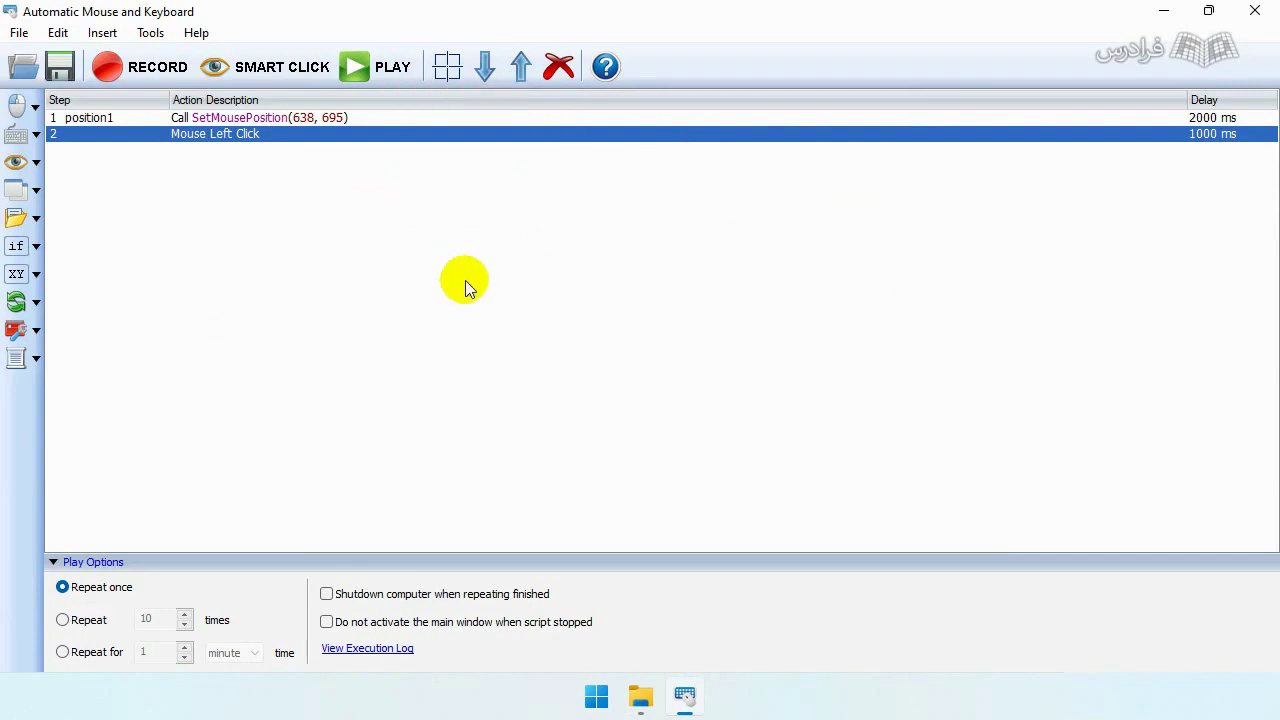
click(1162, 12)
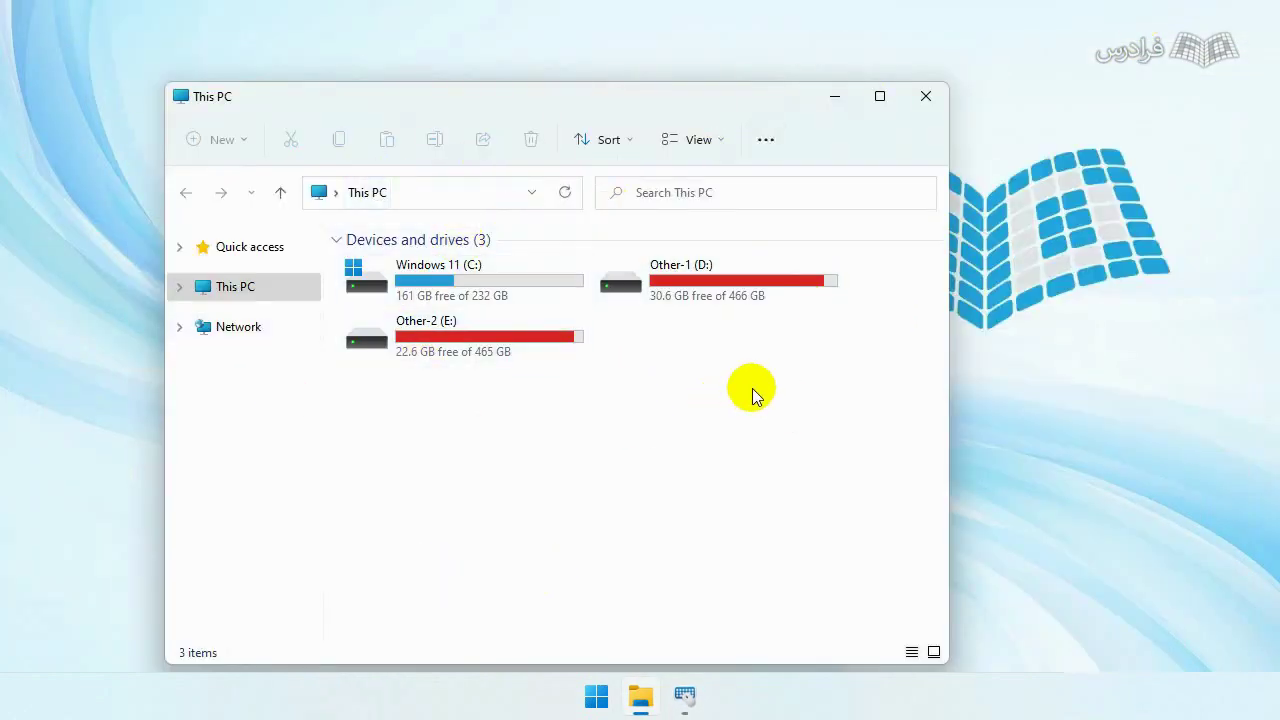
click(735, 293)
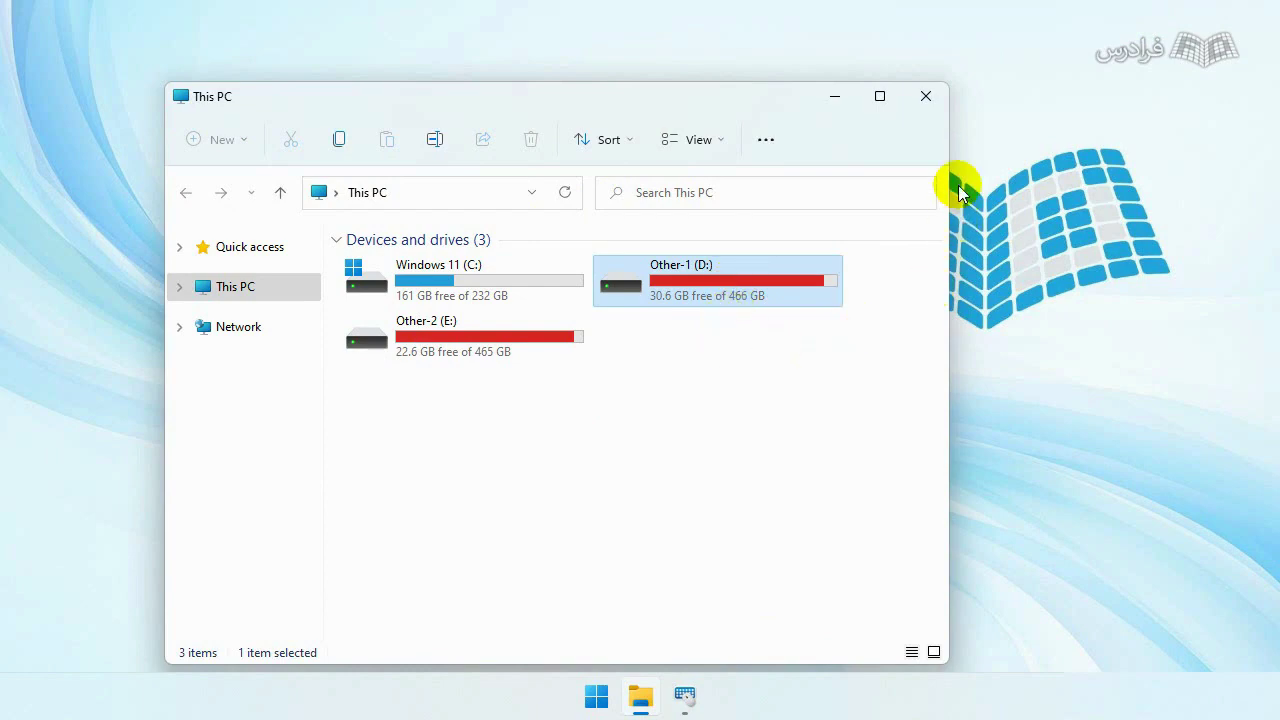
click(937, 98)
click(684, 695)
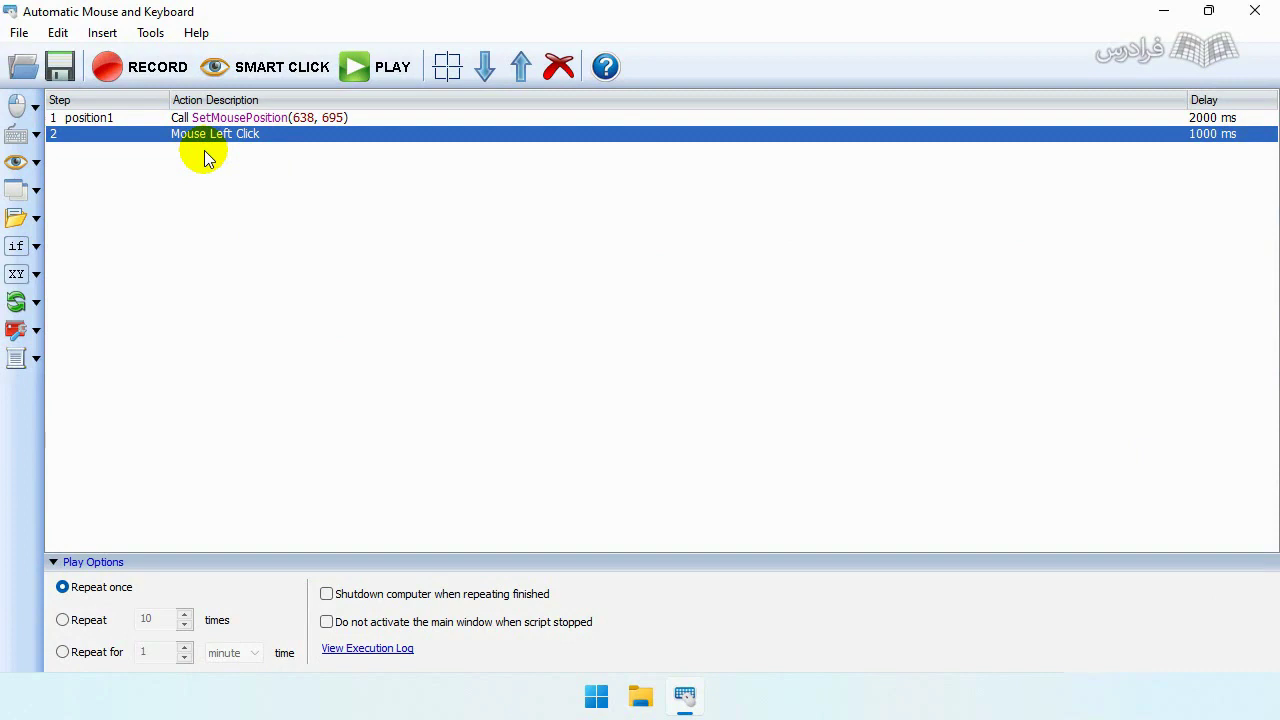
click(248, 196)
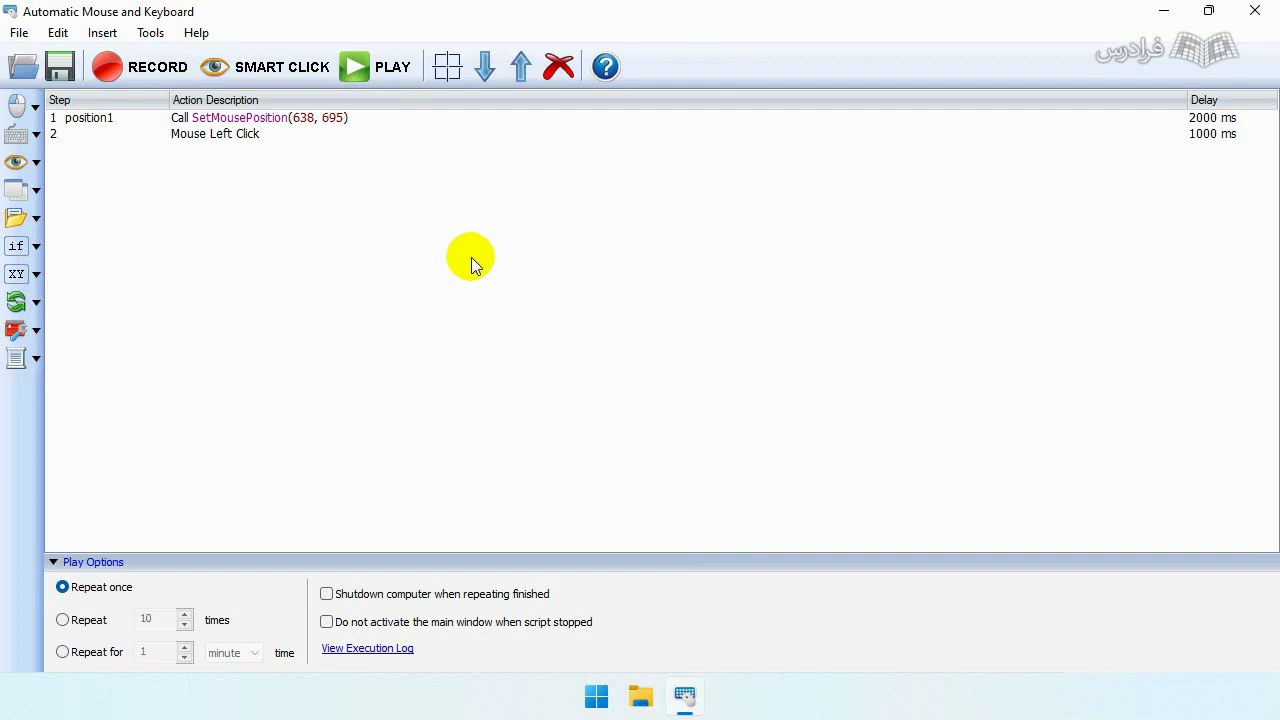
mouse_move(705, 693)
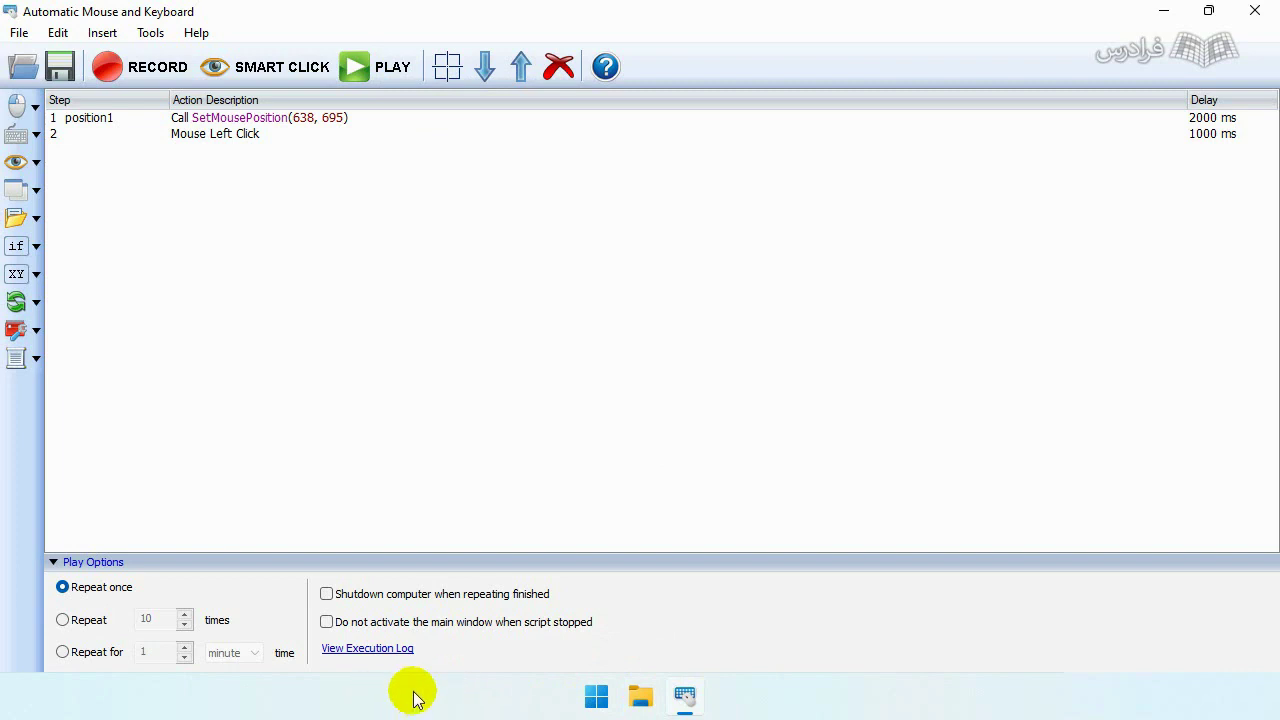
click(445, 703)
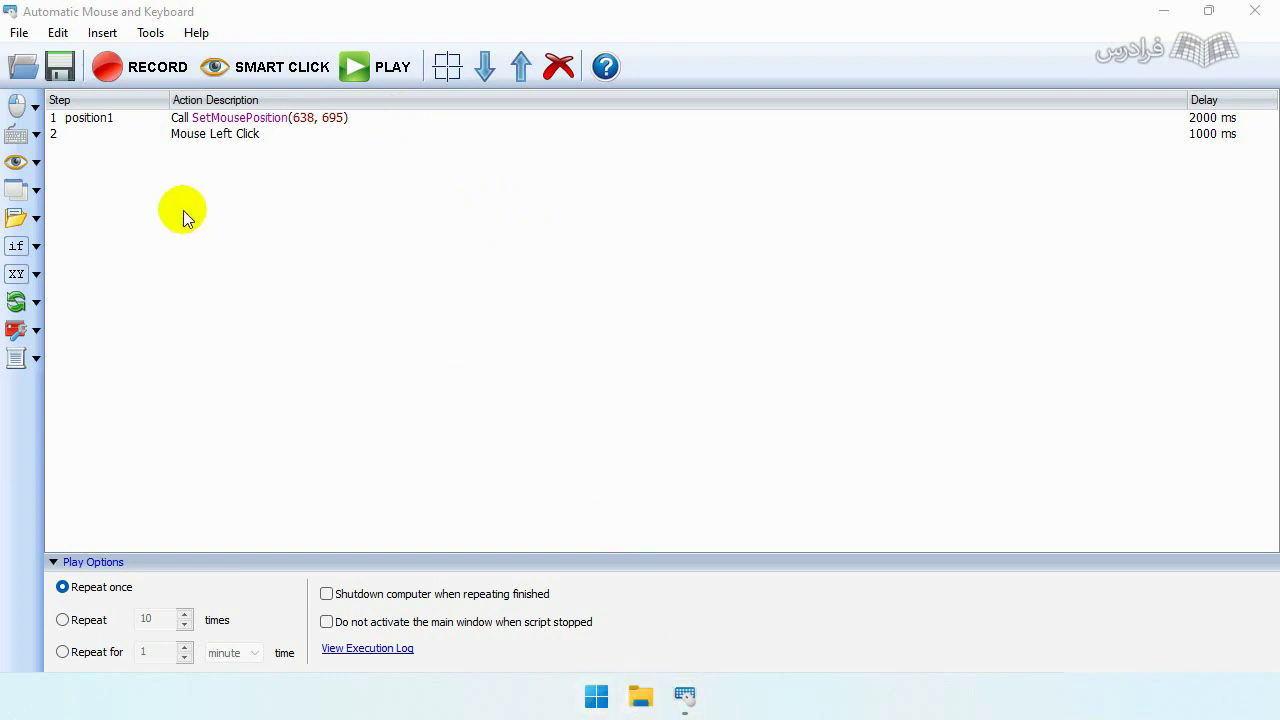
click(34, 105)
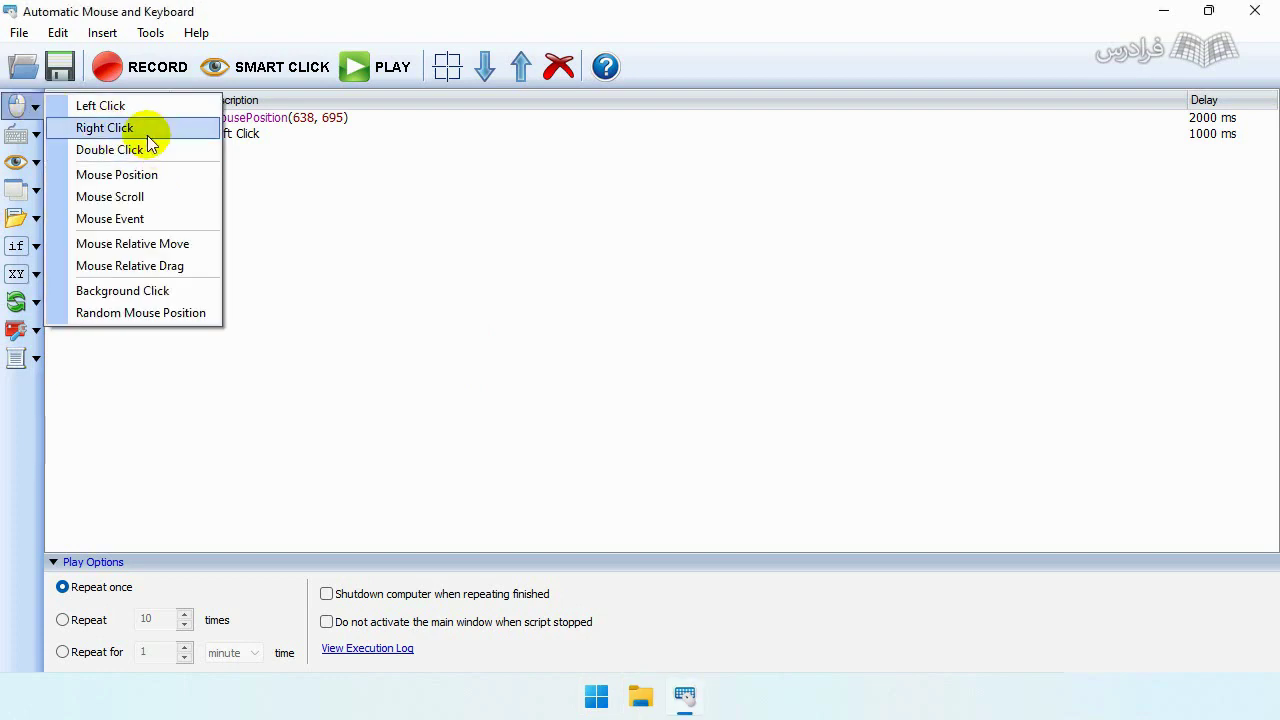
click(305, 188)
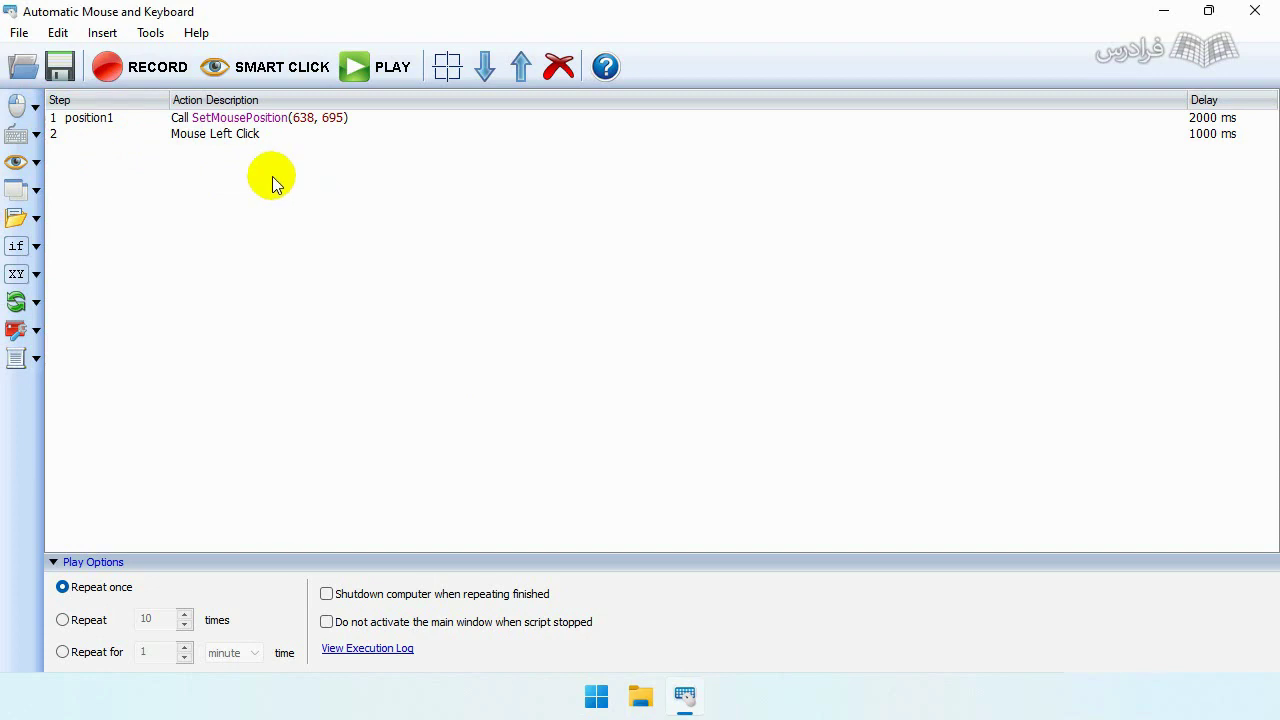
Step: Open File Explorer at This PC and discard the newly started Mouse Position action
click(34, 105)
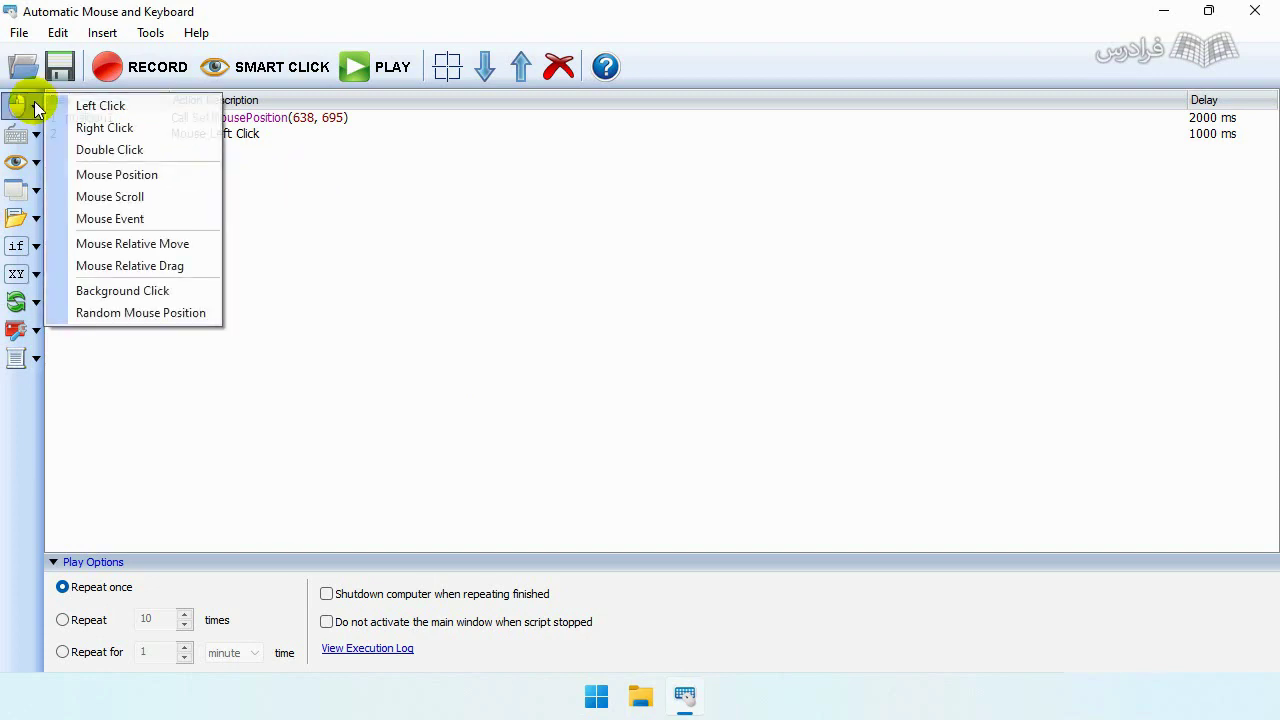
click(128, 175)
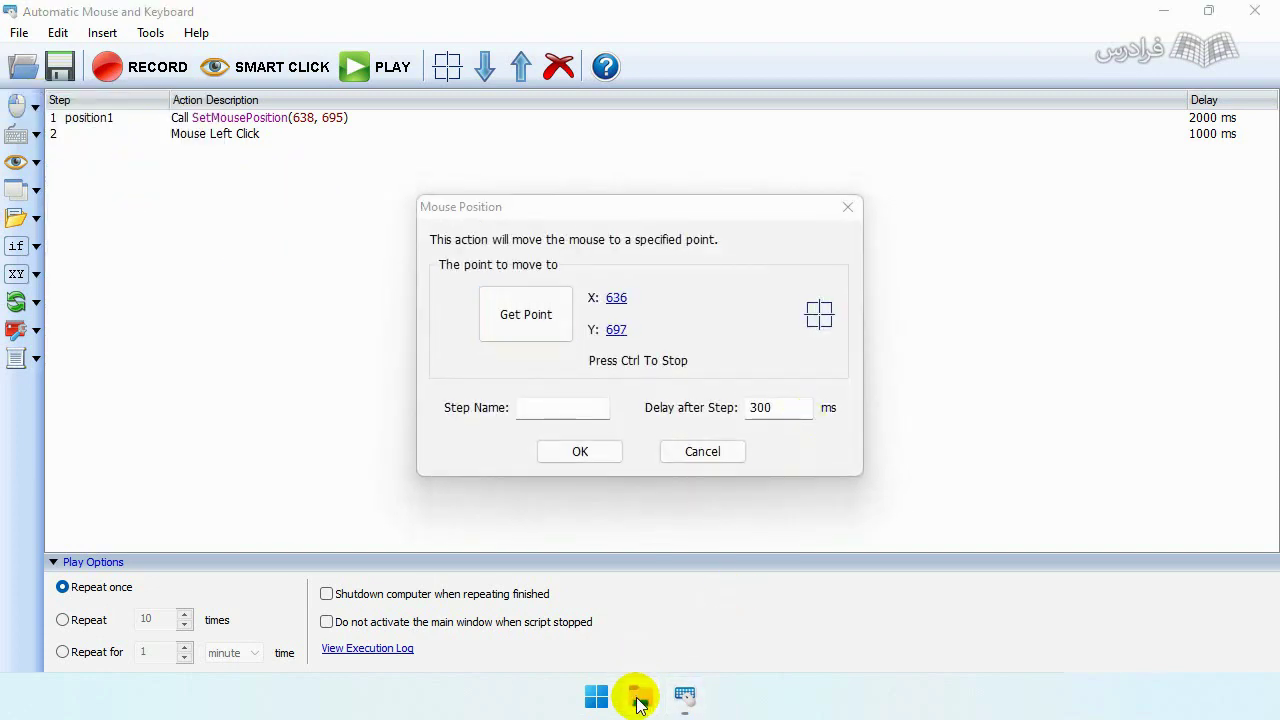
click(638, 695)
drag(739, 208, 469, 254)
key(ctrl)
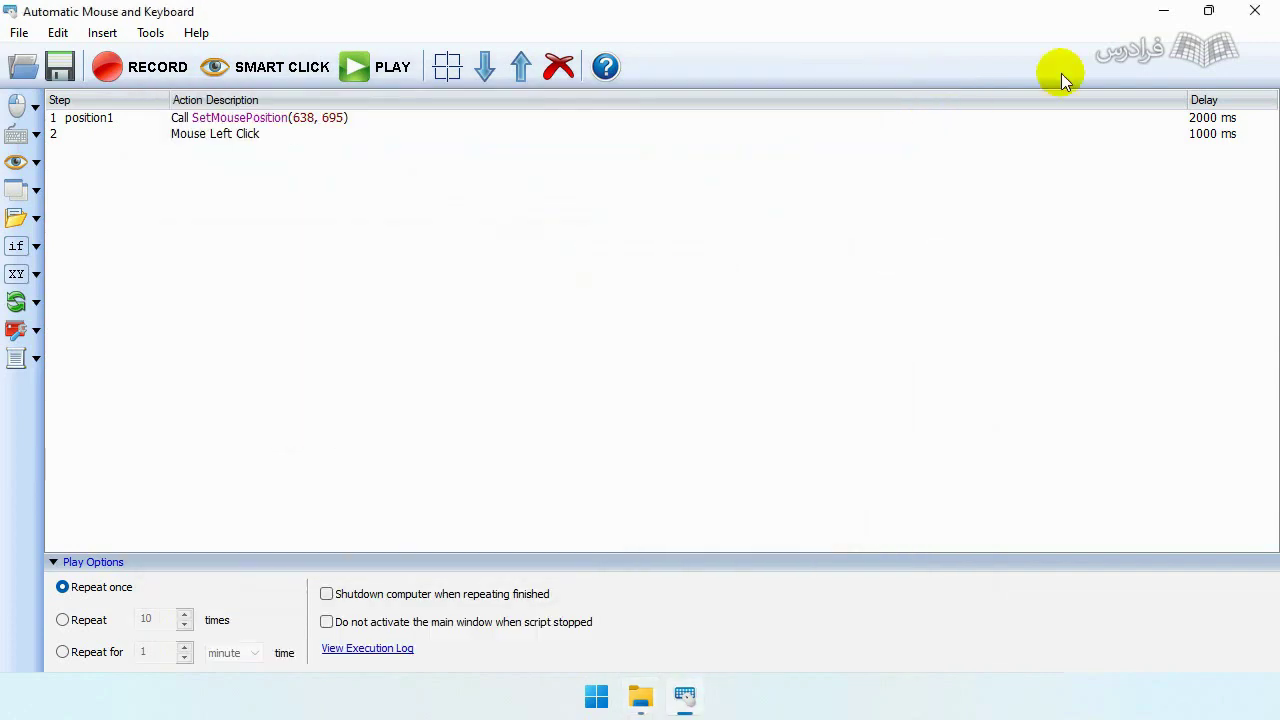
Step: Restore the program window to a smaller size and arrange it and the This PC window so the C: drive stays visible
click(1164, 11)
drag(715, 100, 765, 80)
click(698, 697)
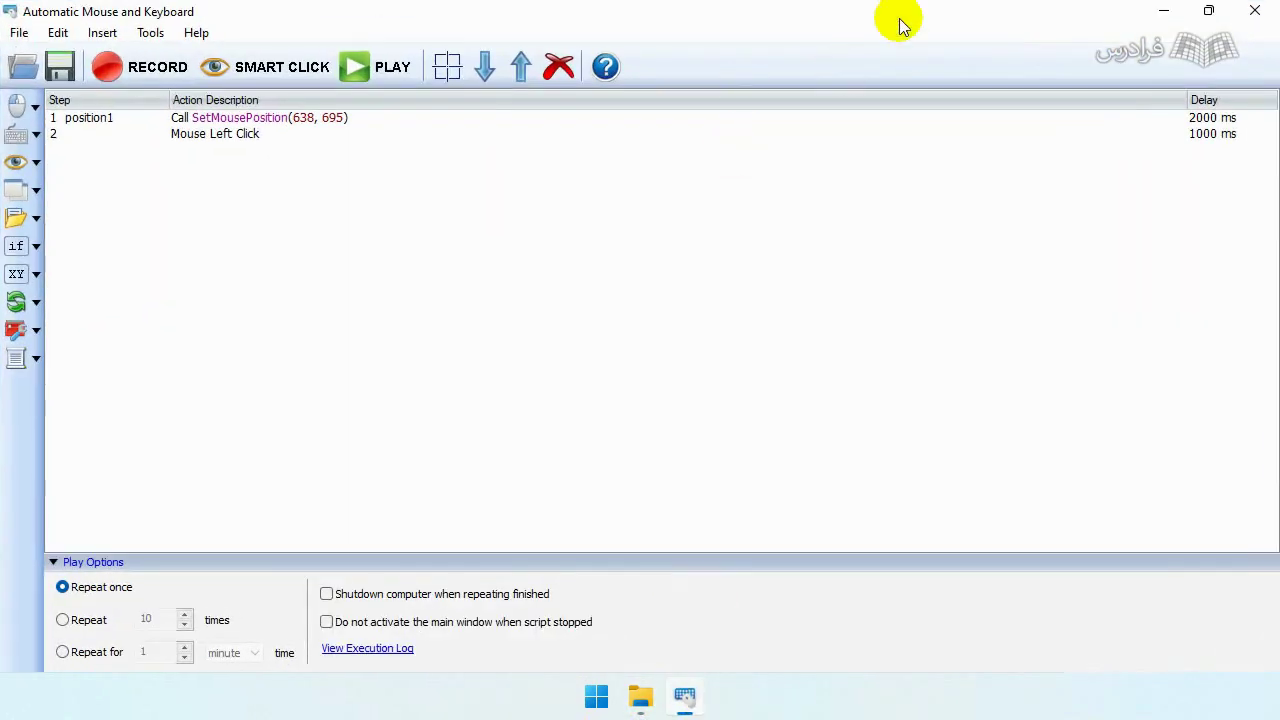
click(1210, 14)
drag(766, 143, 1083, 320)
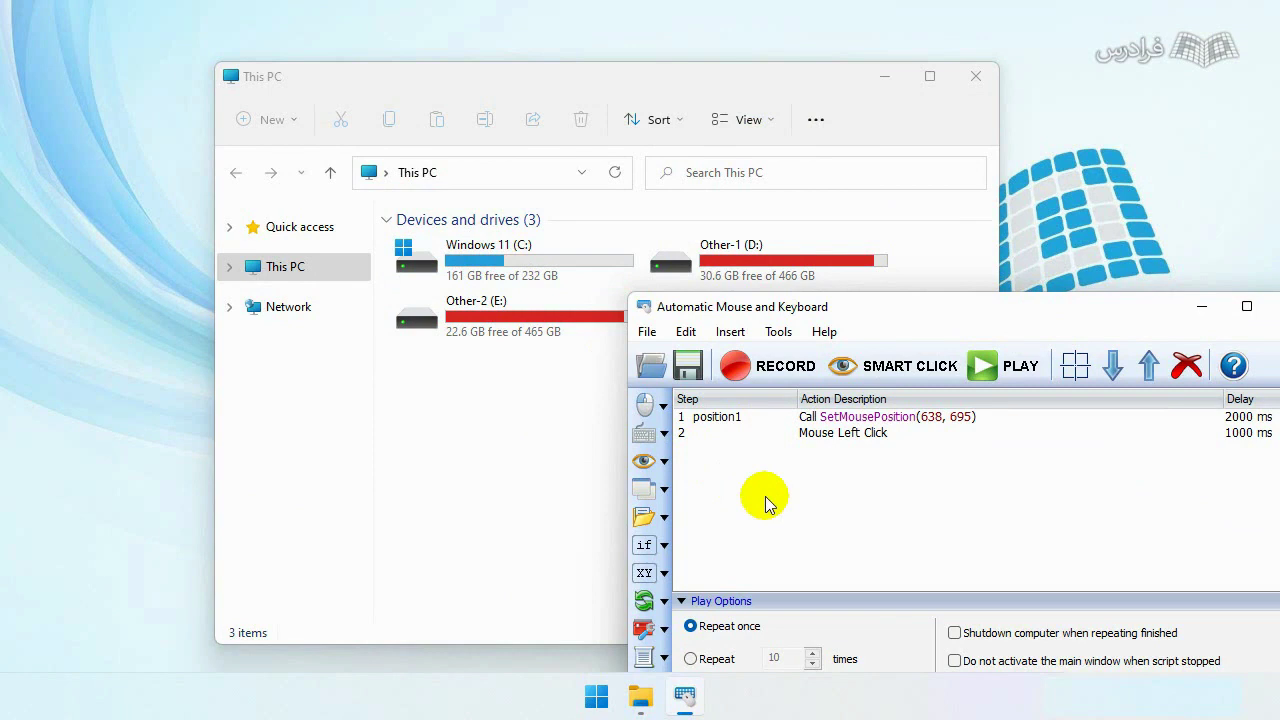
Step: Add a Mouse Position step targeting the Windows 11 (C:) drive in This PC, at X 462, Y 251
click(664, 406)
drag(750, 475, 770, 478)
click(846, 488)
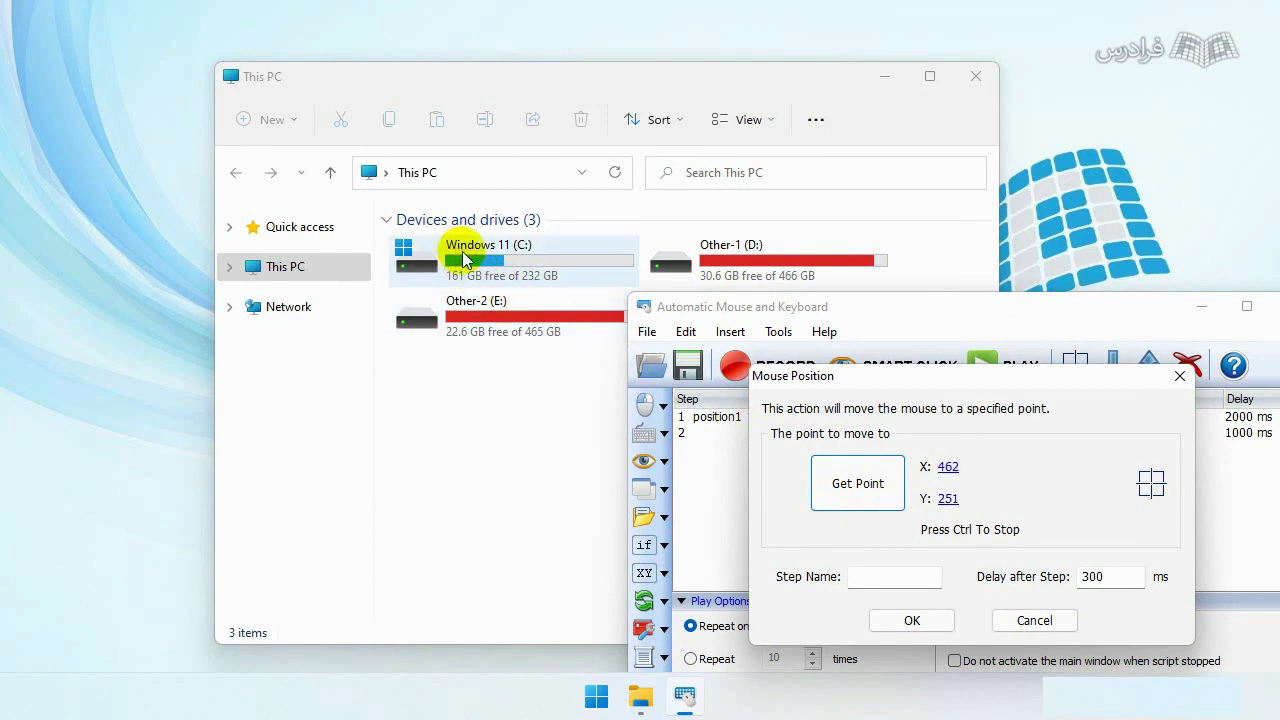
key(ctrl)
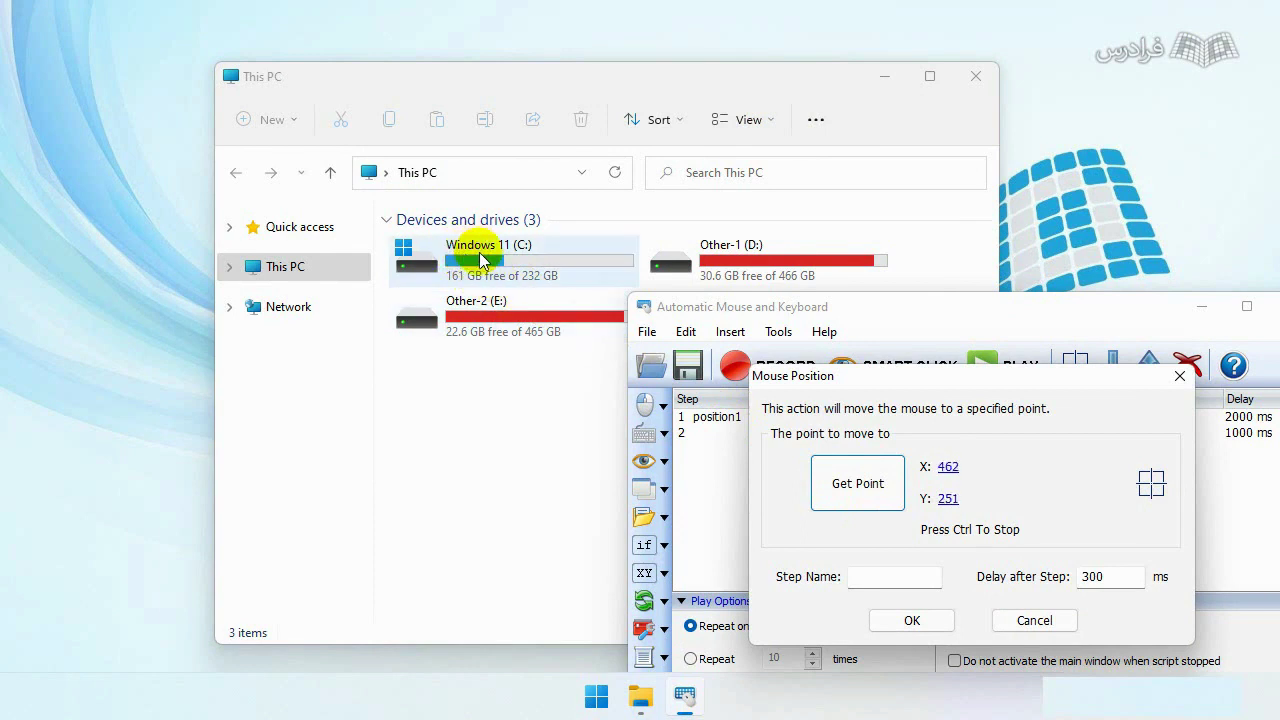
click(910, 621)
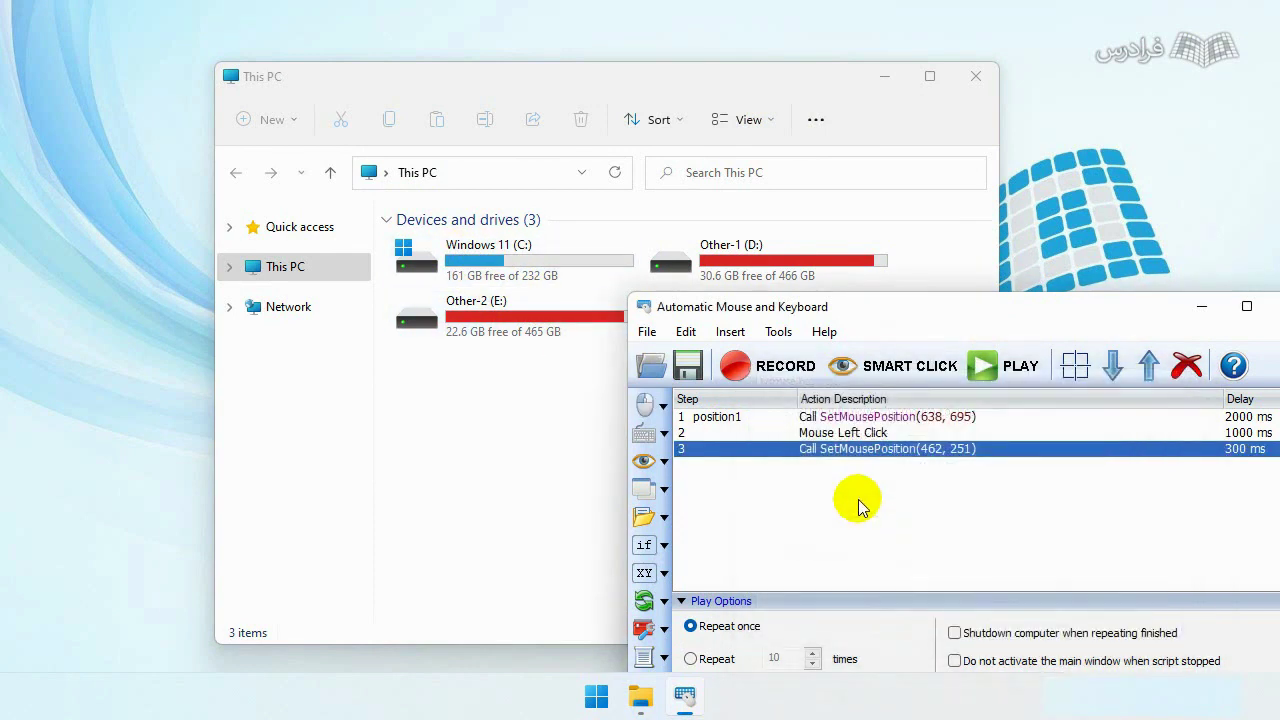
Step: Add a Mouse Right Click step after the C: drive position and maximize the program window
click(660, 405)
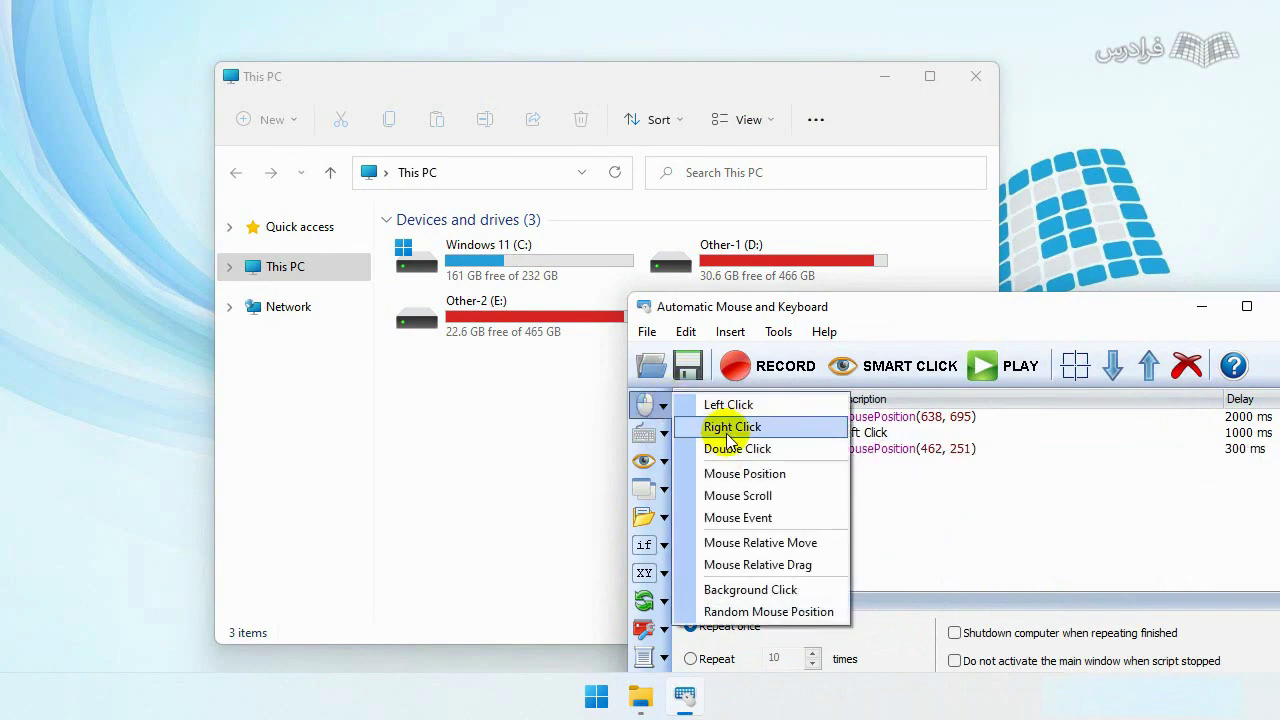
click(730, 428)
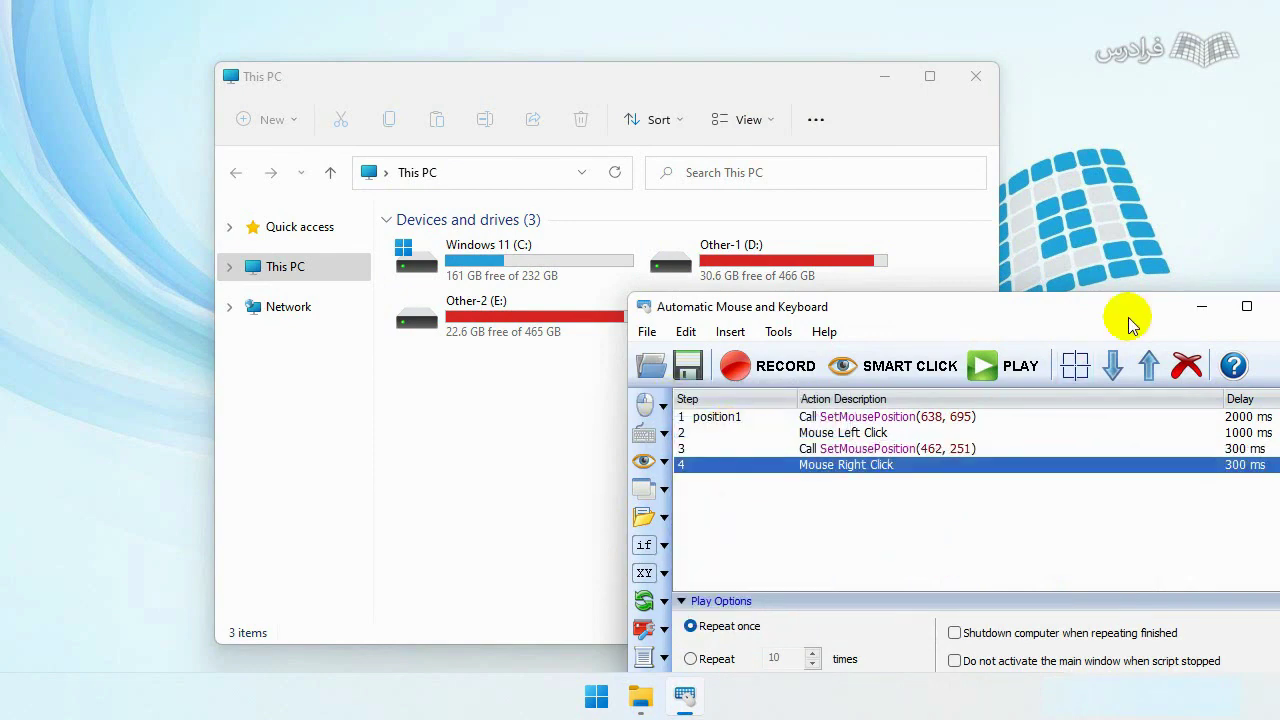
drag(1130, 322, 823, 209)
click(951, 194)
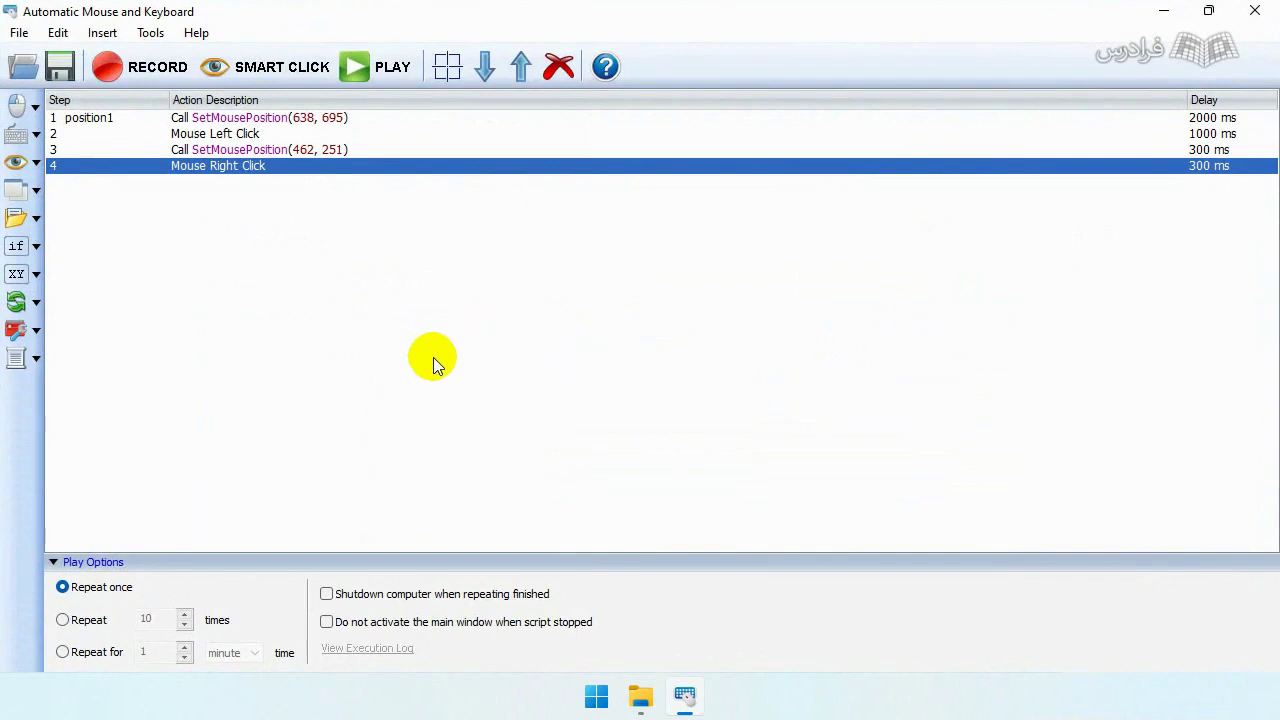
click(214, 117)
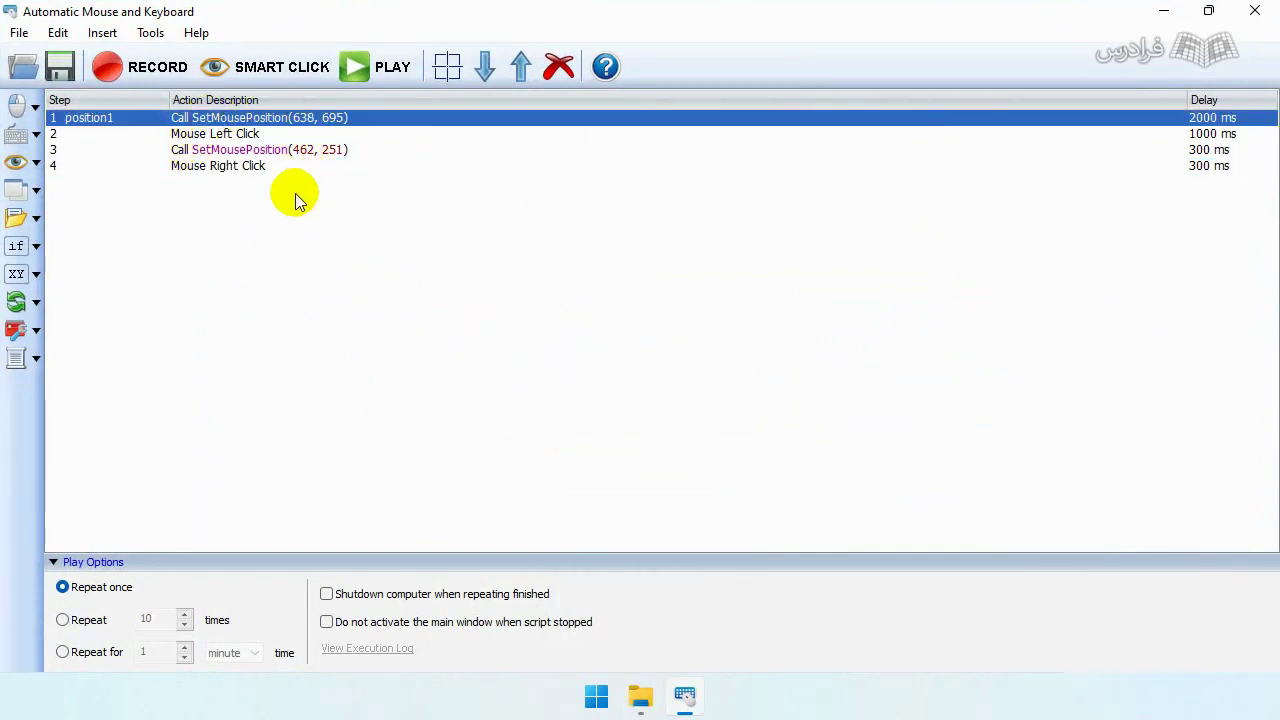
click(220, 136)
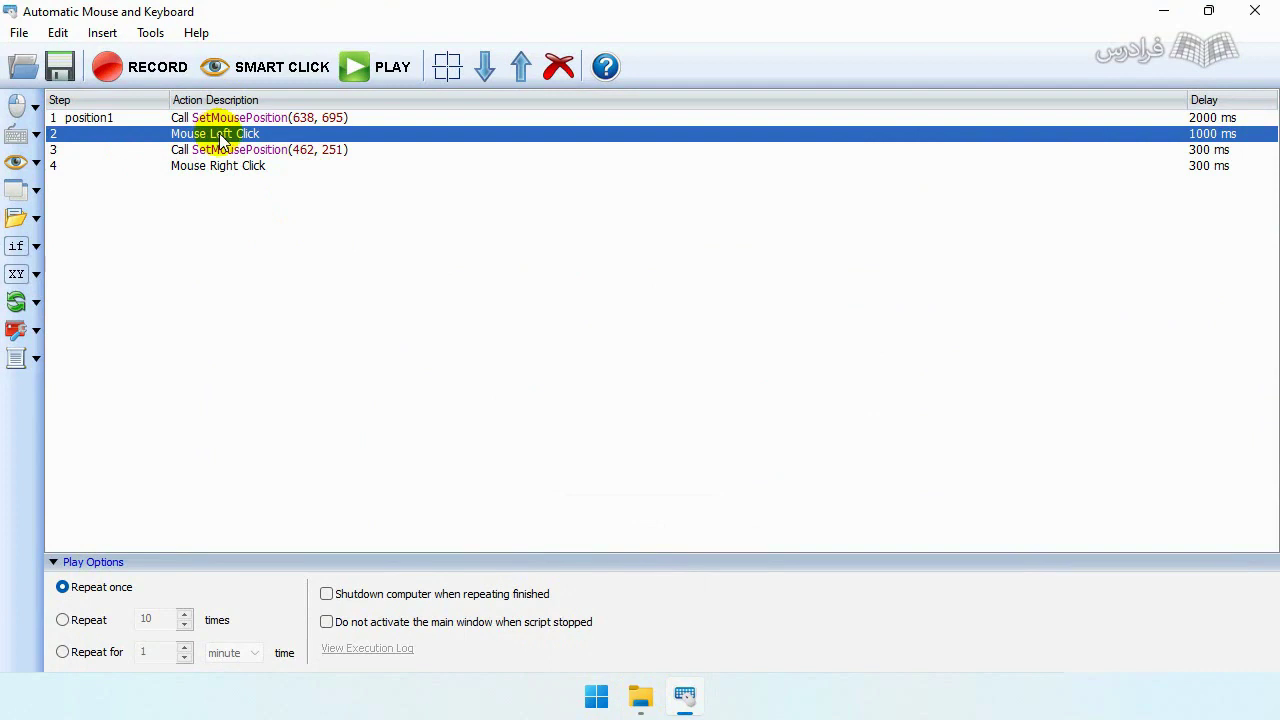
click(255, 149)
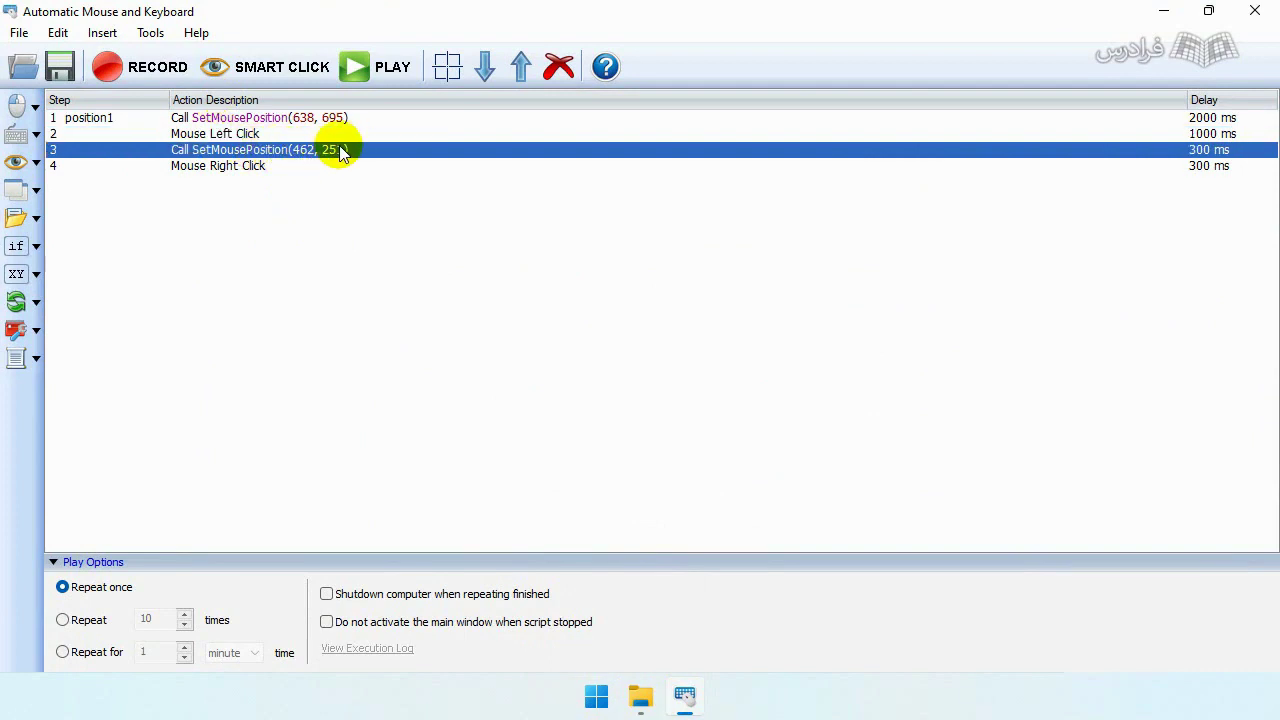
click(257, 166)
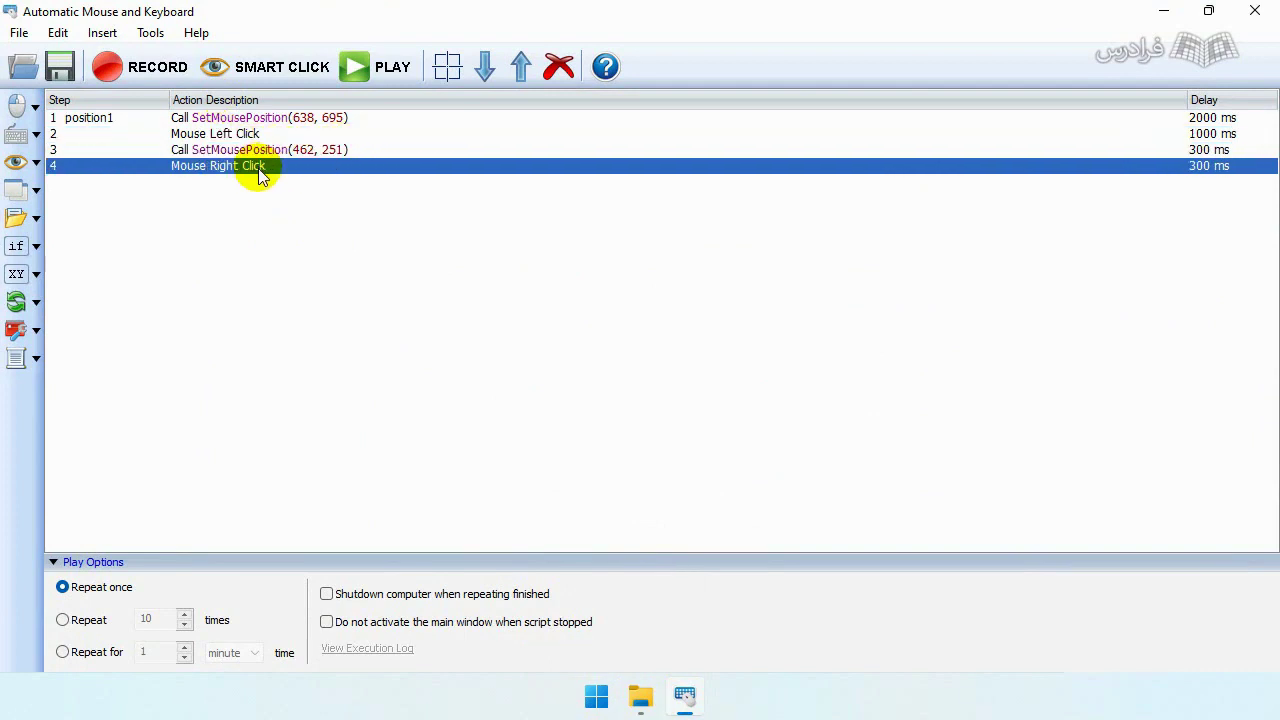
Step: Close the open This PC window, play the four-step script and minimize the program window to check the result
click(640, 696)
click(973, 78)
click(381, 332)
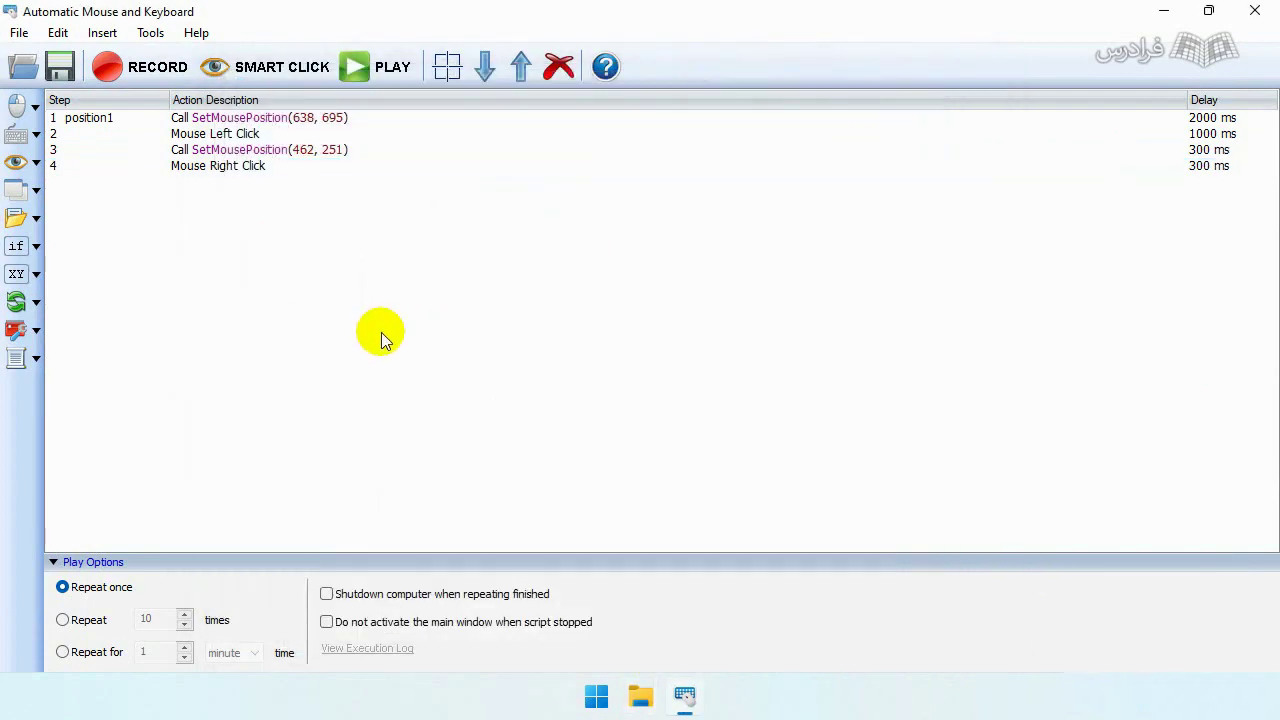
click(392, 70)
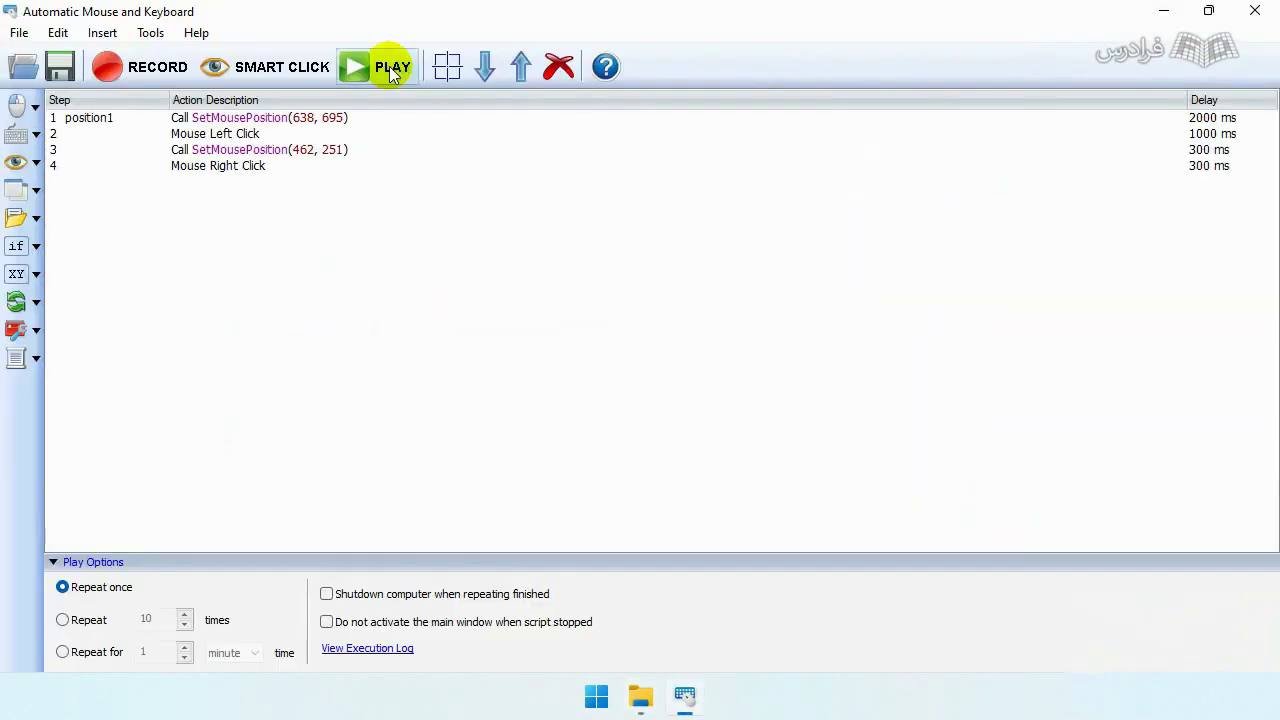
click(1163, 12)
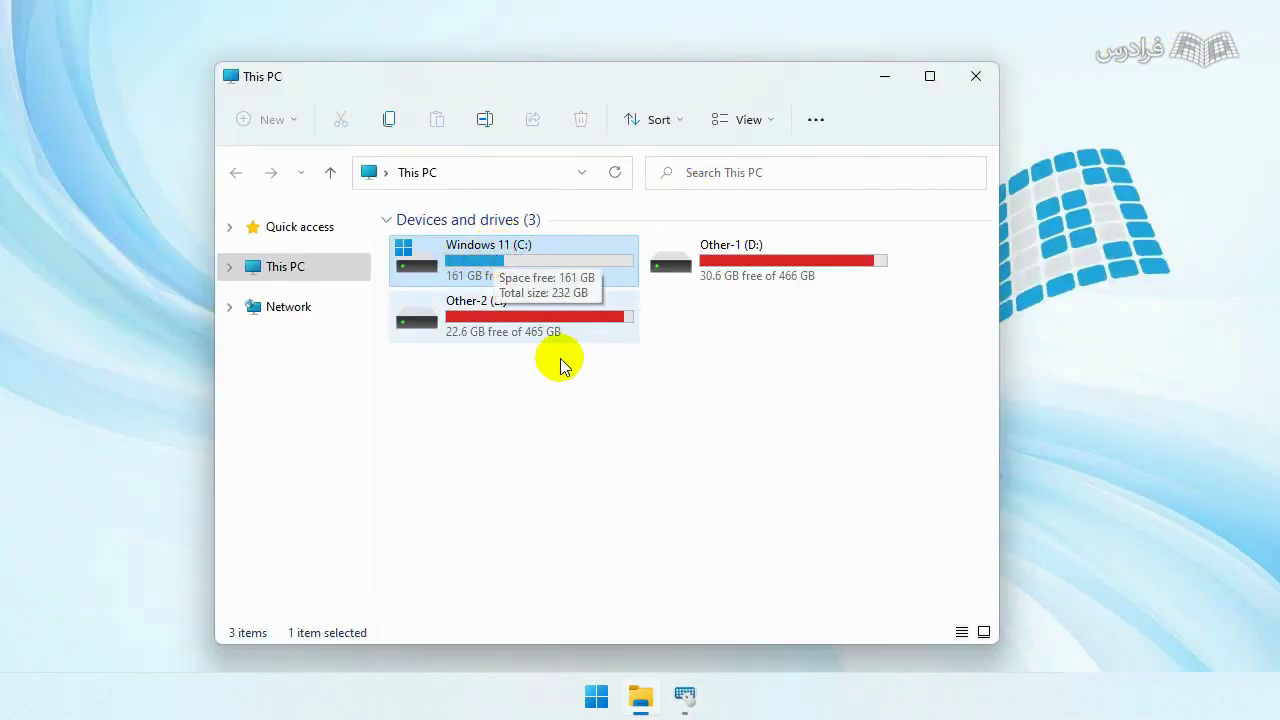
Step: Try a Mouse Relative Move action measured from the This PC window's close button to its copy icon, X -593, Y 43, and discard it
click(685, 693)
click(38, 111)
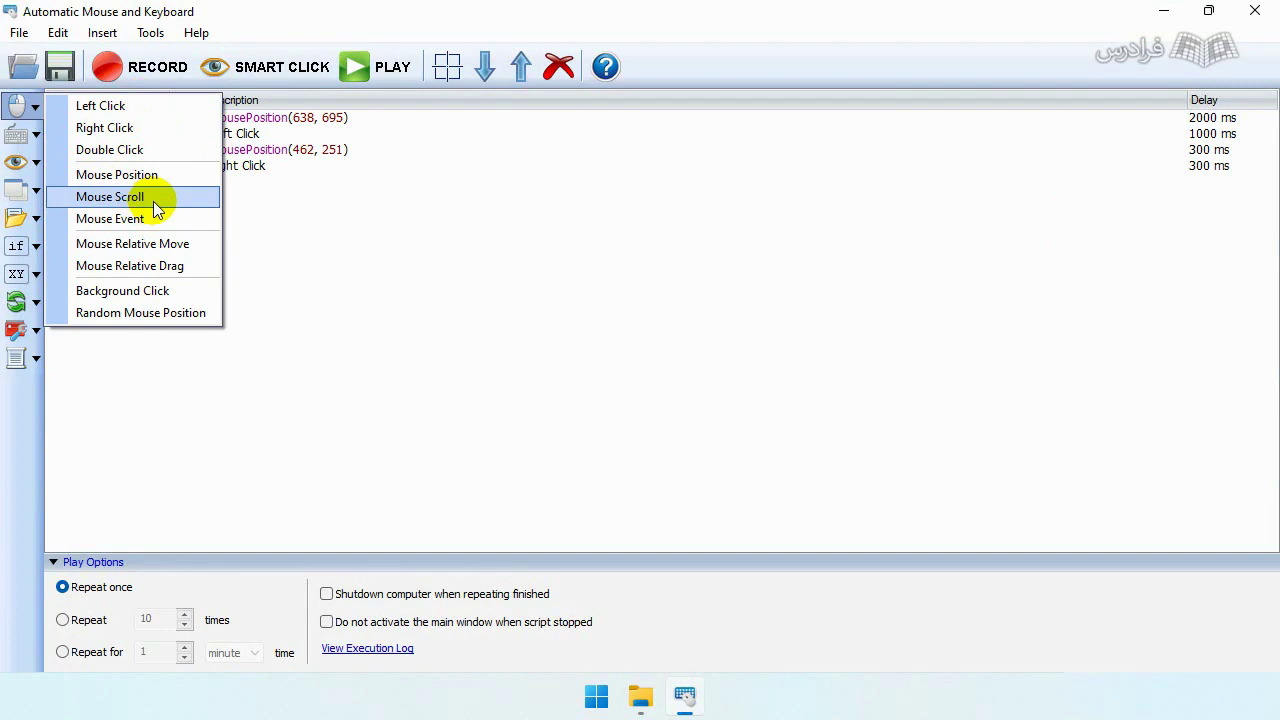
click(185, 254)
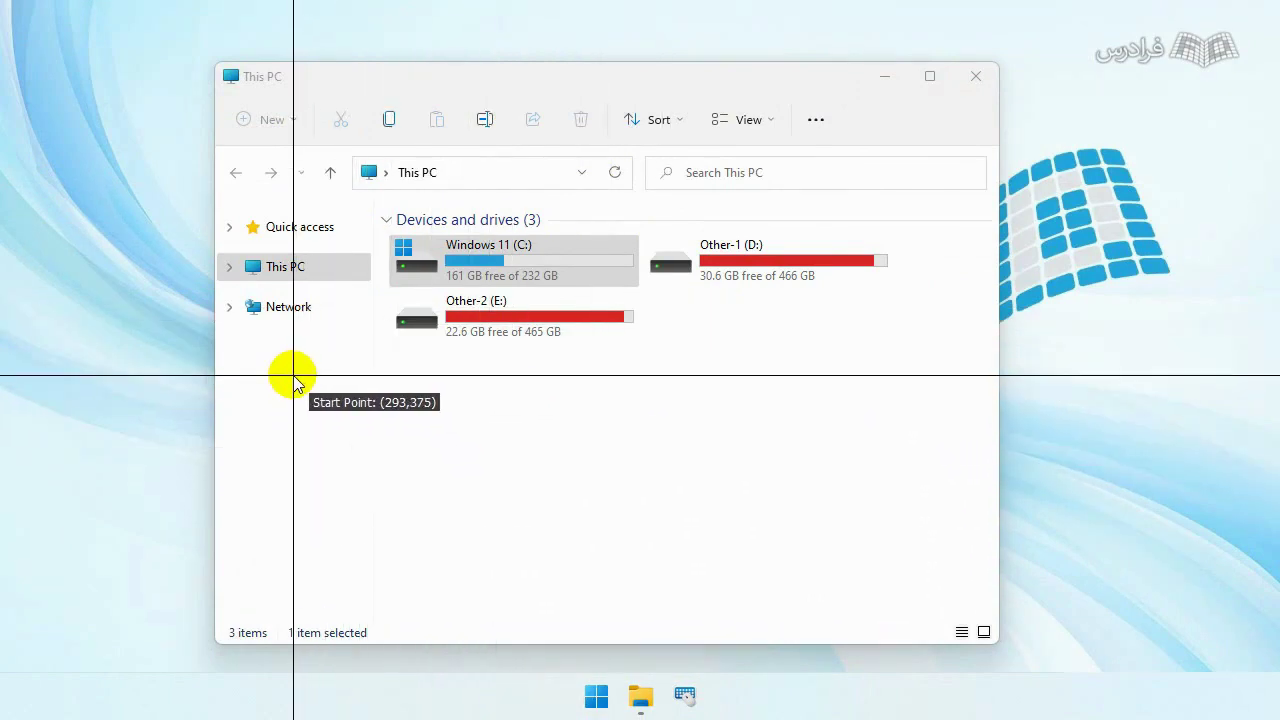
click(976, 75)
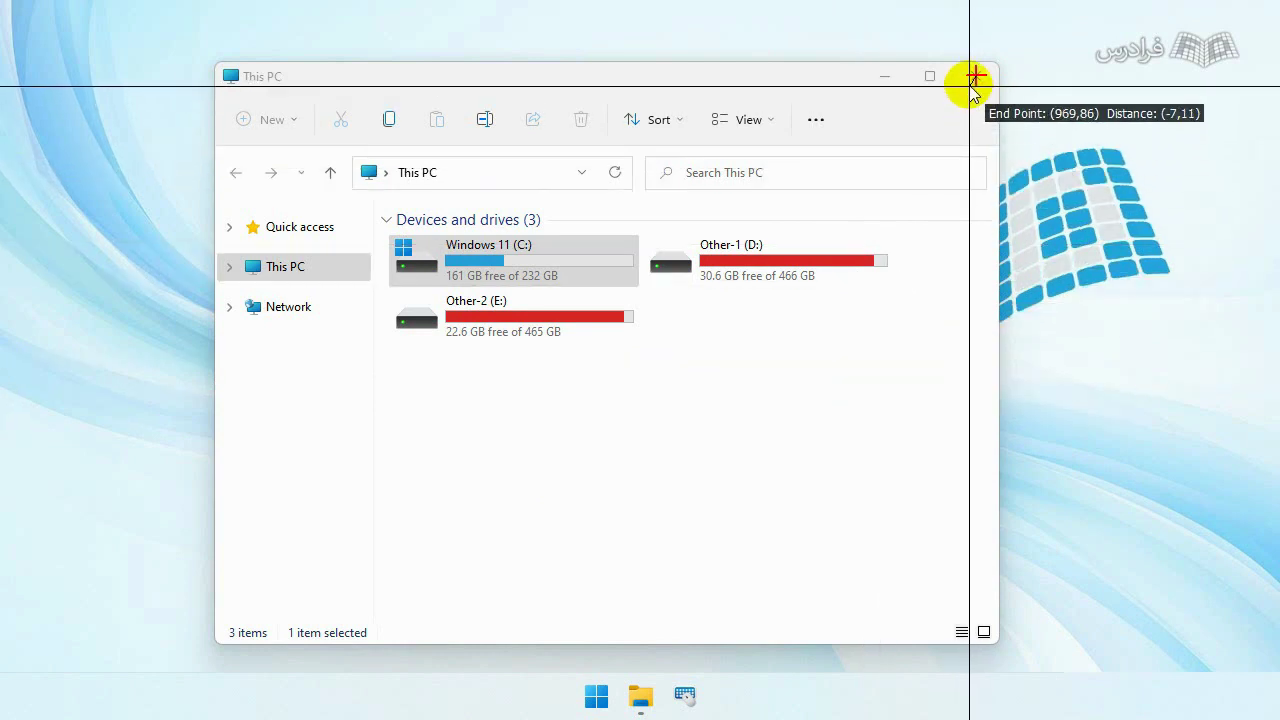
click(383, 118)
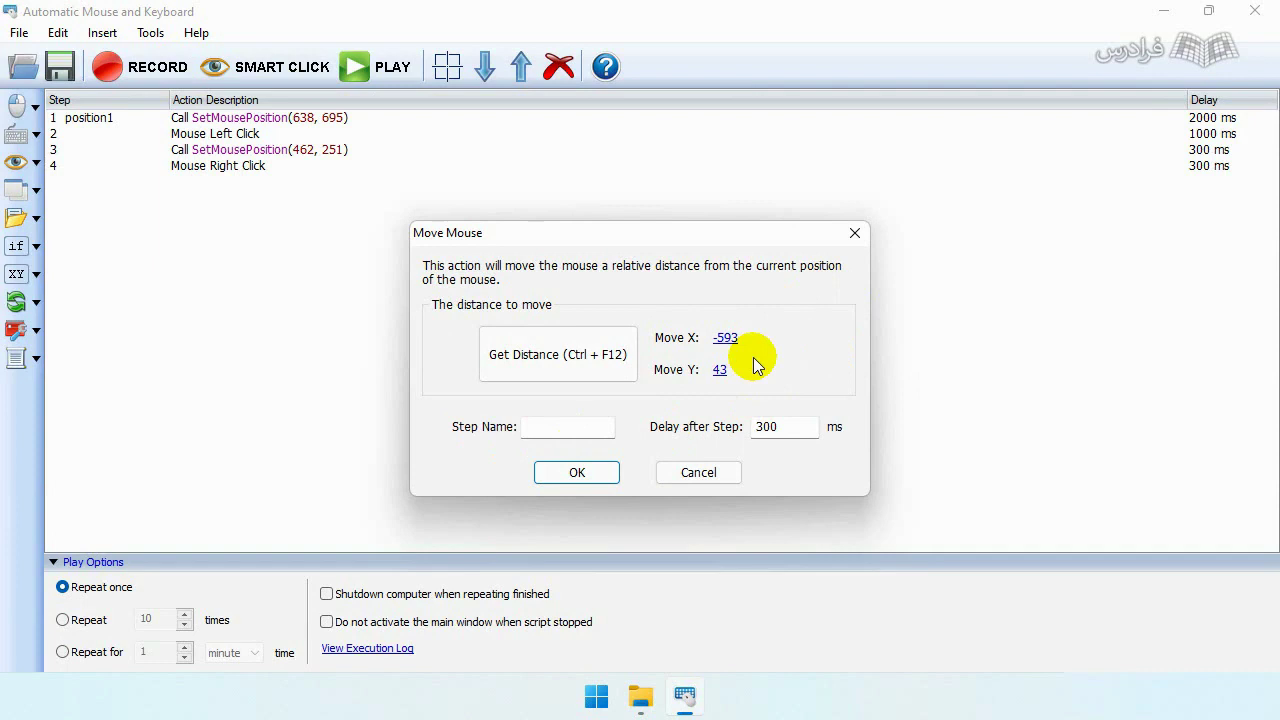
click(698, 472)
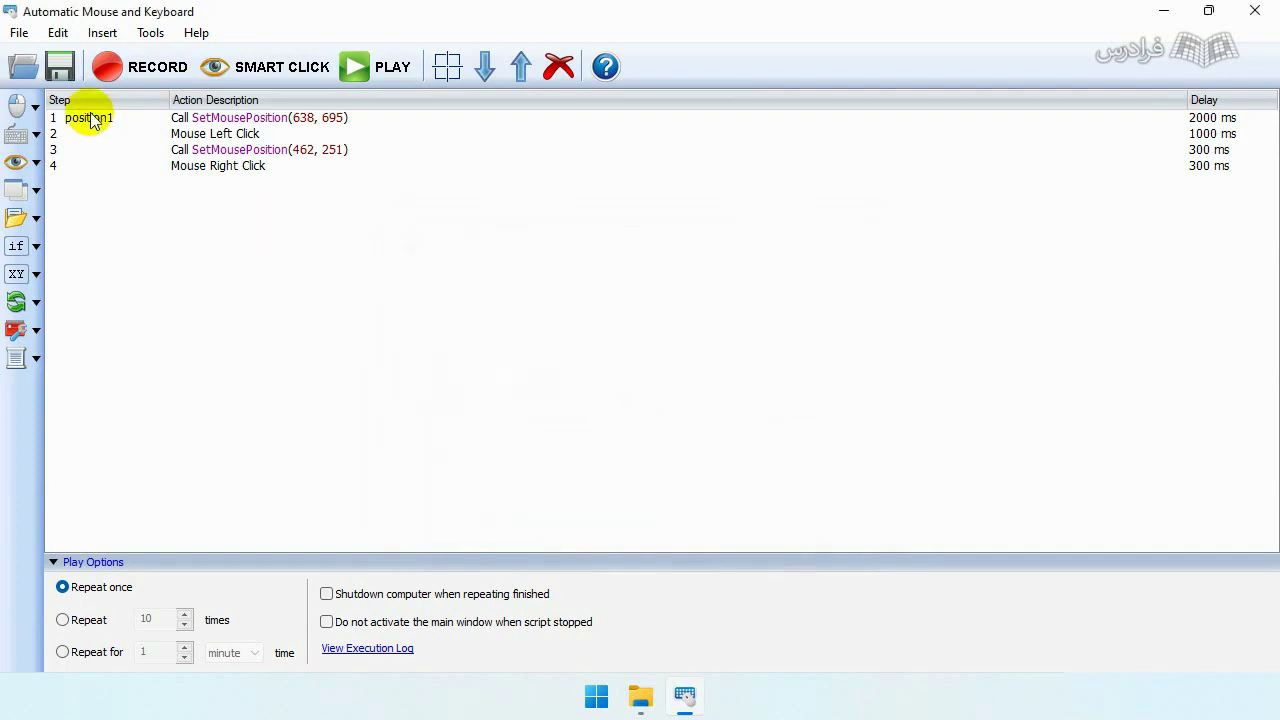
Step: Try a Mouse Relative Drag action measured from the blank area of This PC to the C: drive, X -423, Y -164, and discard it
click(33, 110)
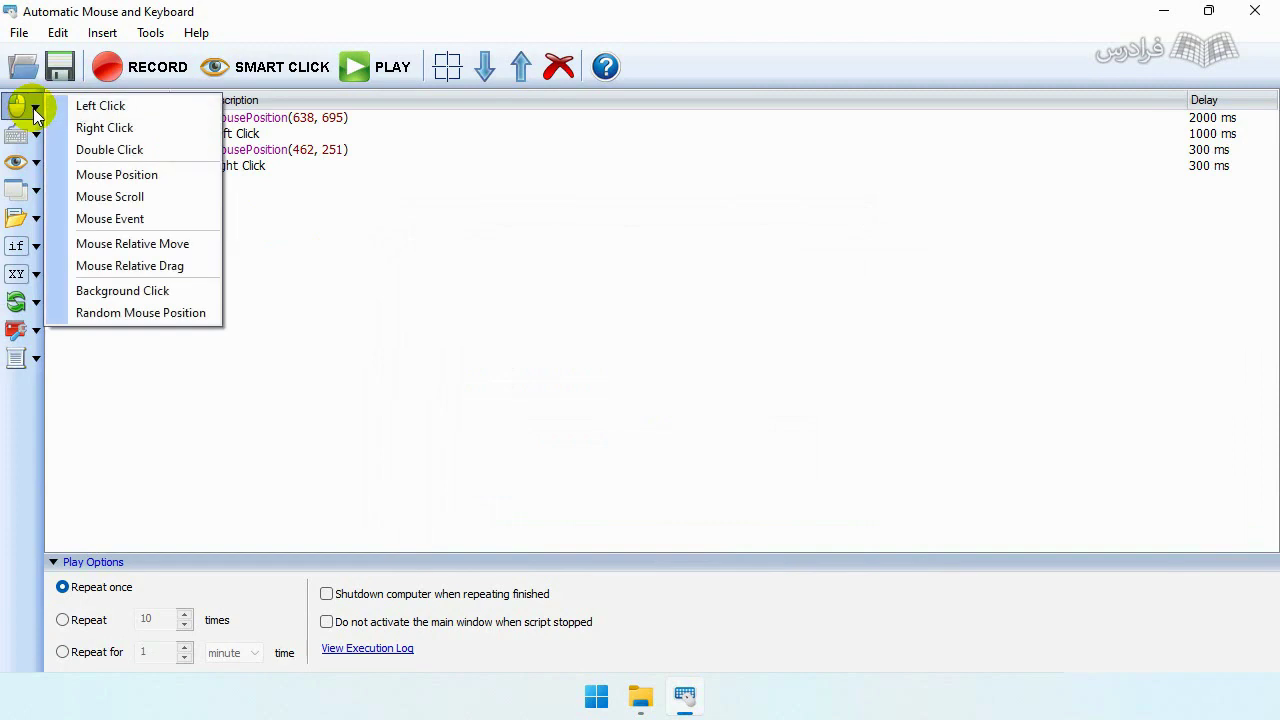
click(194, 270)
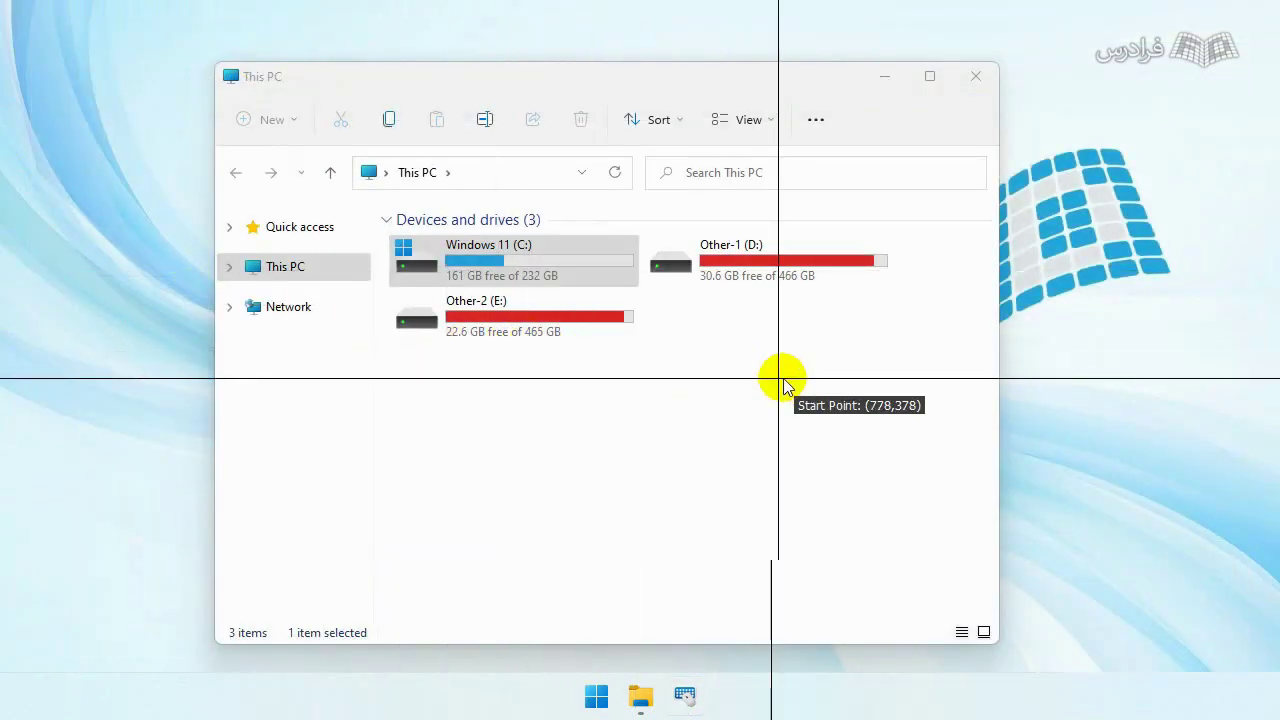
click(894, 423)
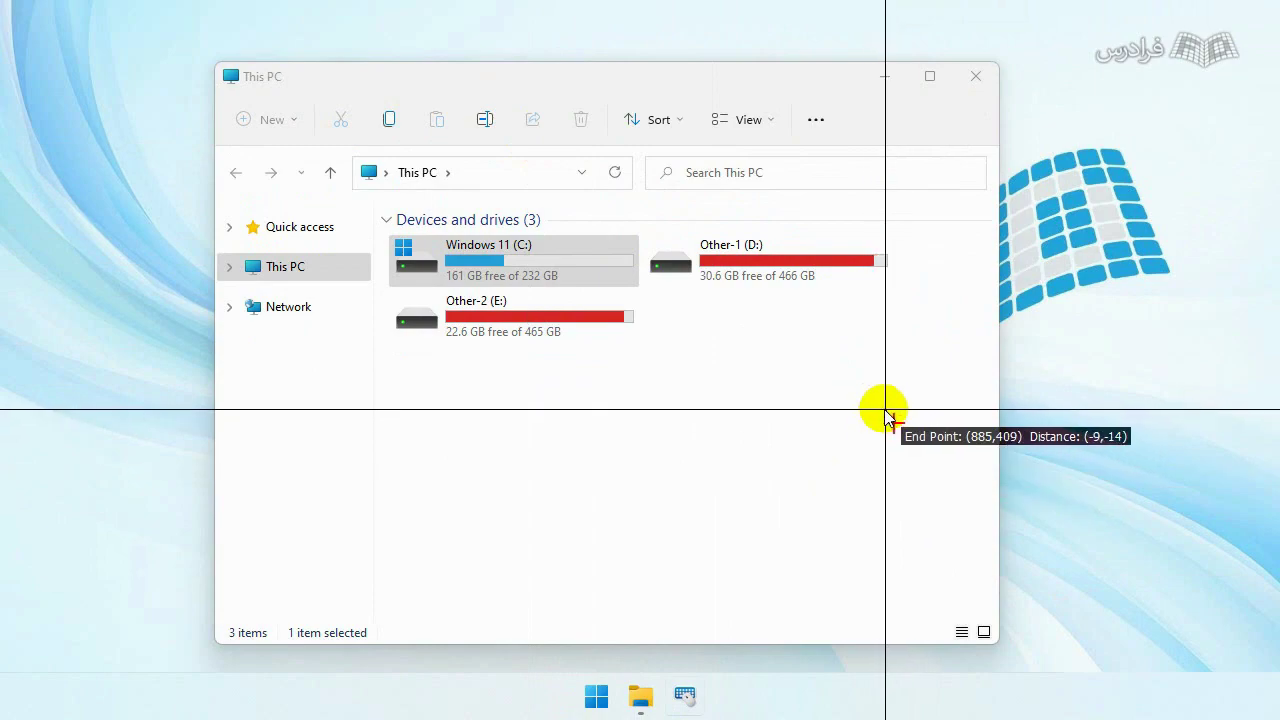
click(472, 260)
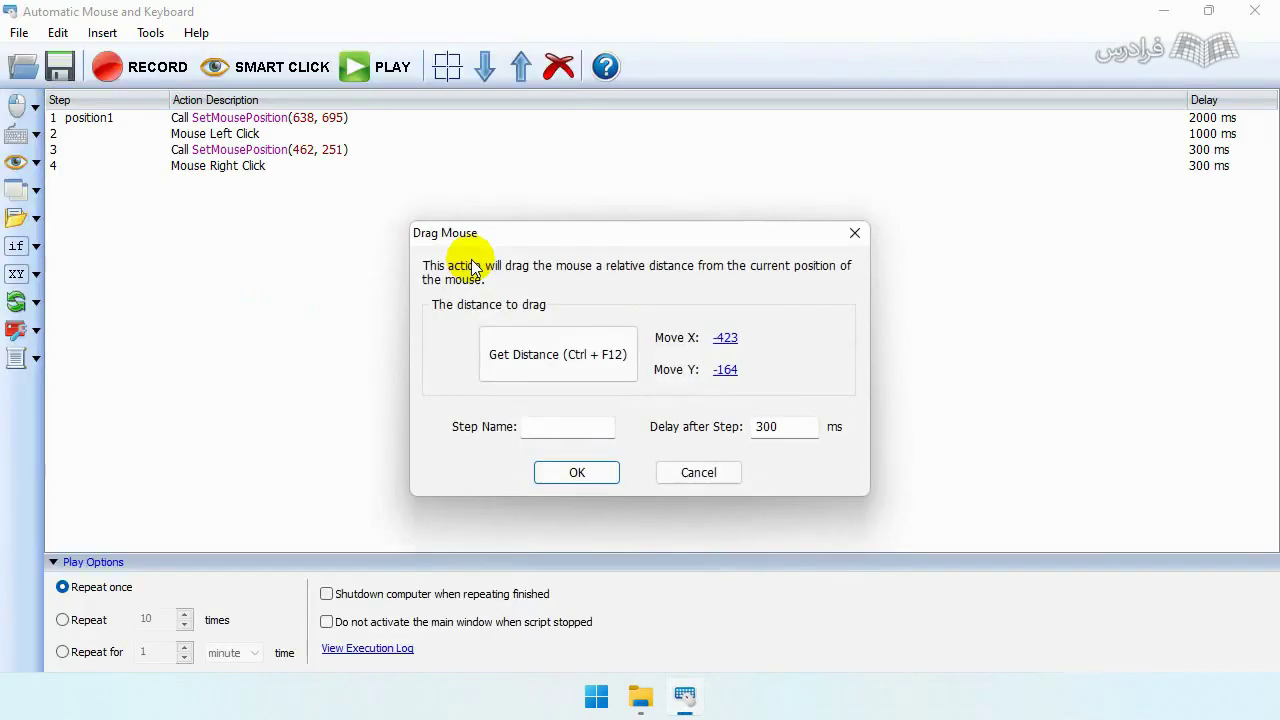
click(854, 233)
click(36, 112)
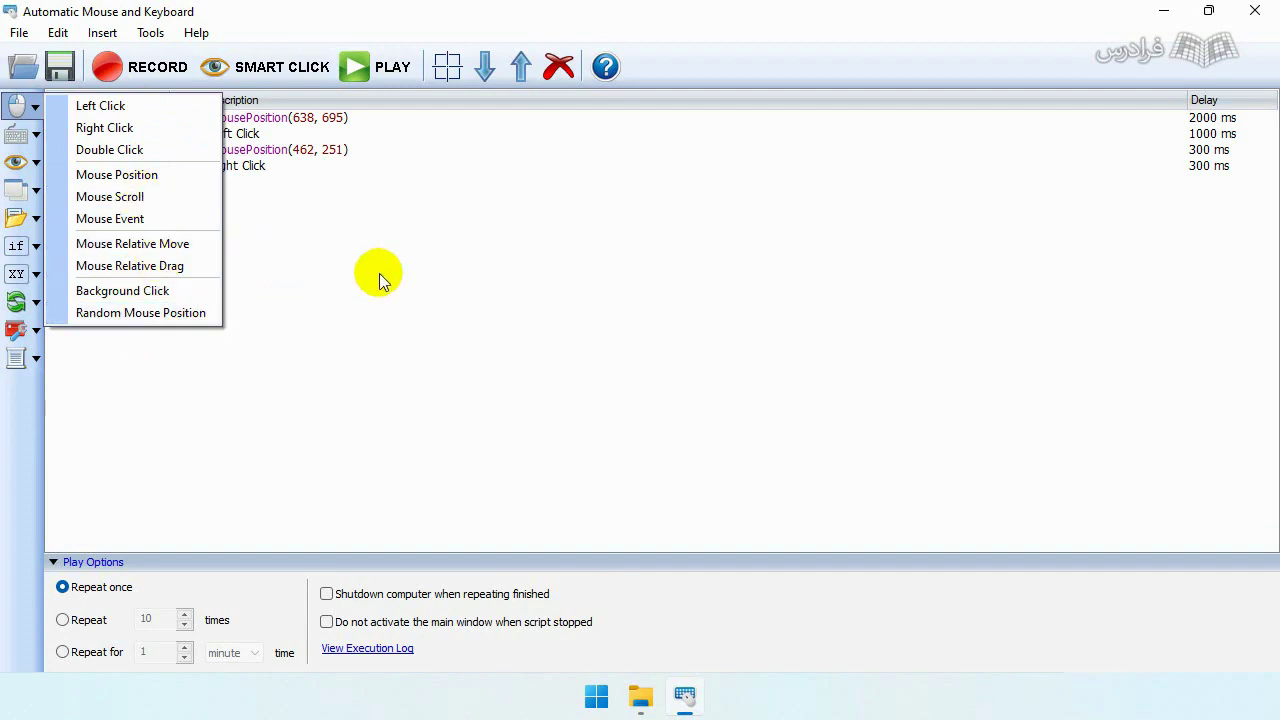
click(474, 260)
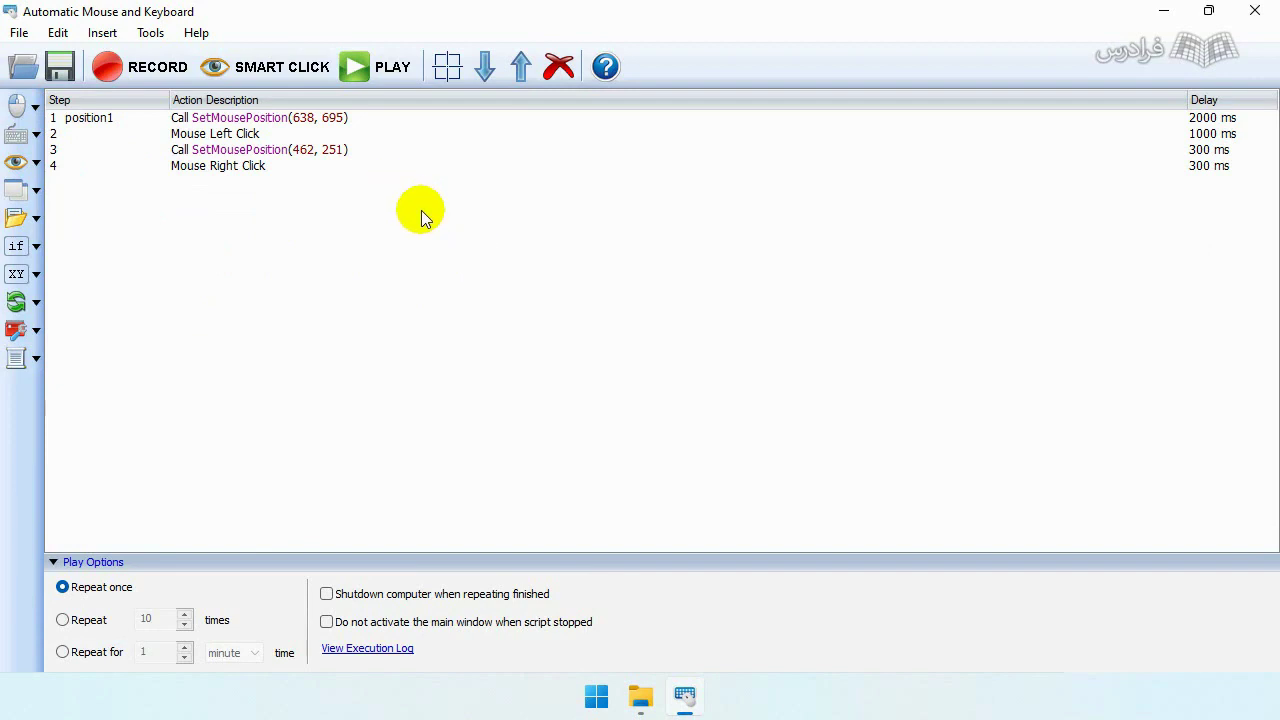
click(38, 107)
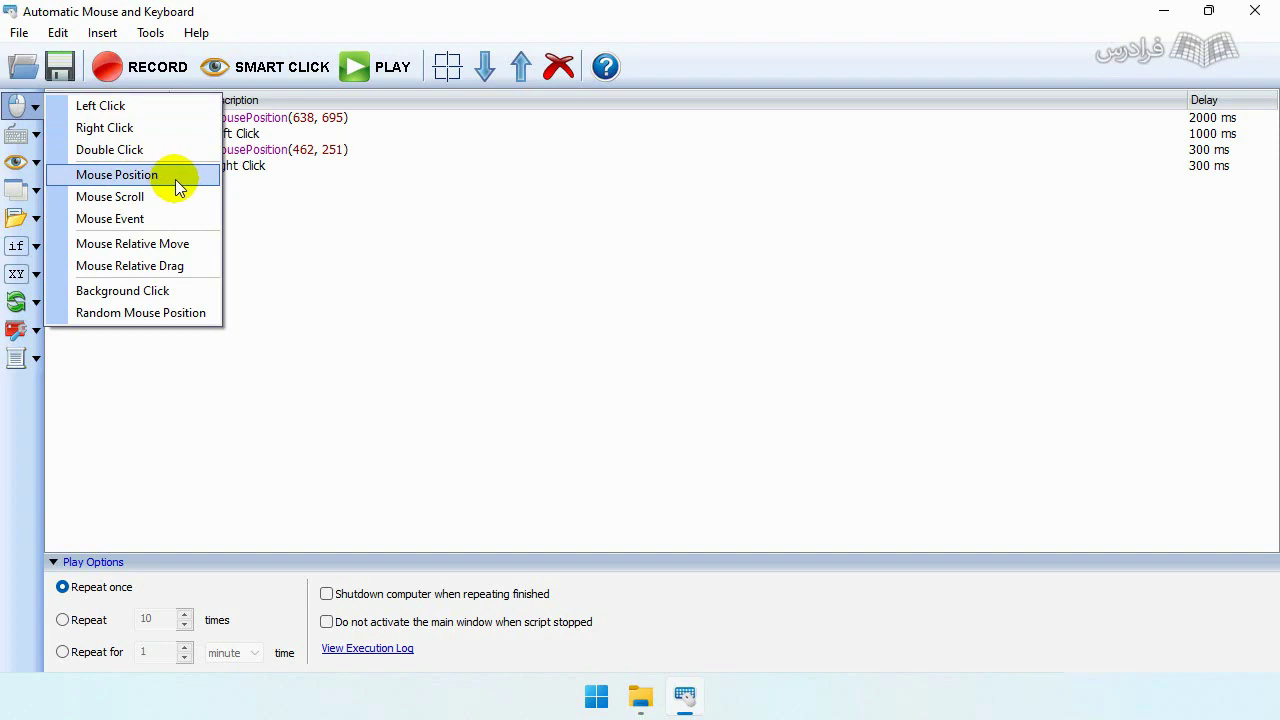
click(294, 194)
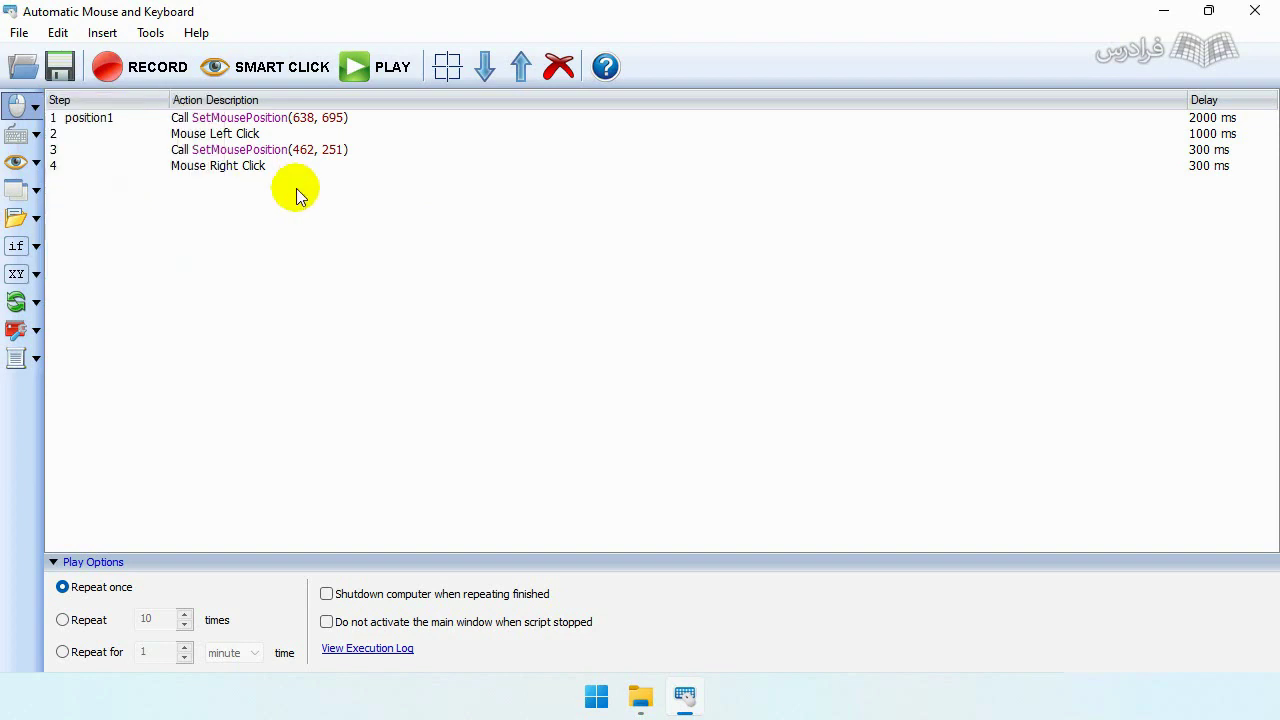
Step: Delete the Mouse Right Click step and the C: drive SetMousePosition step from the script
click(240, 166)
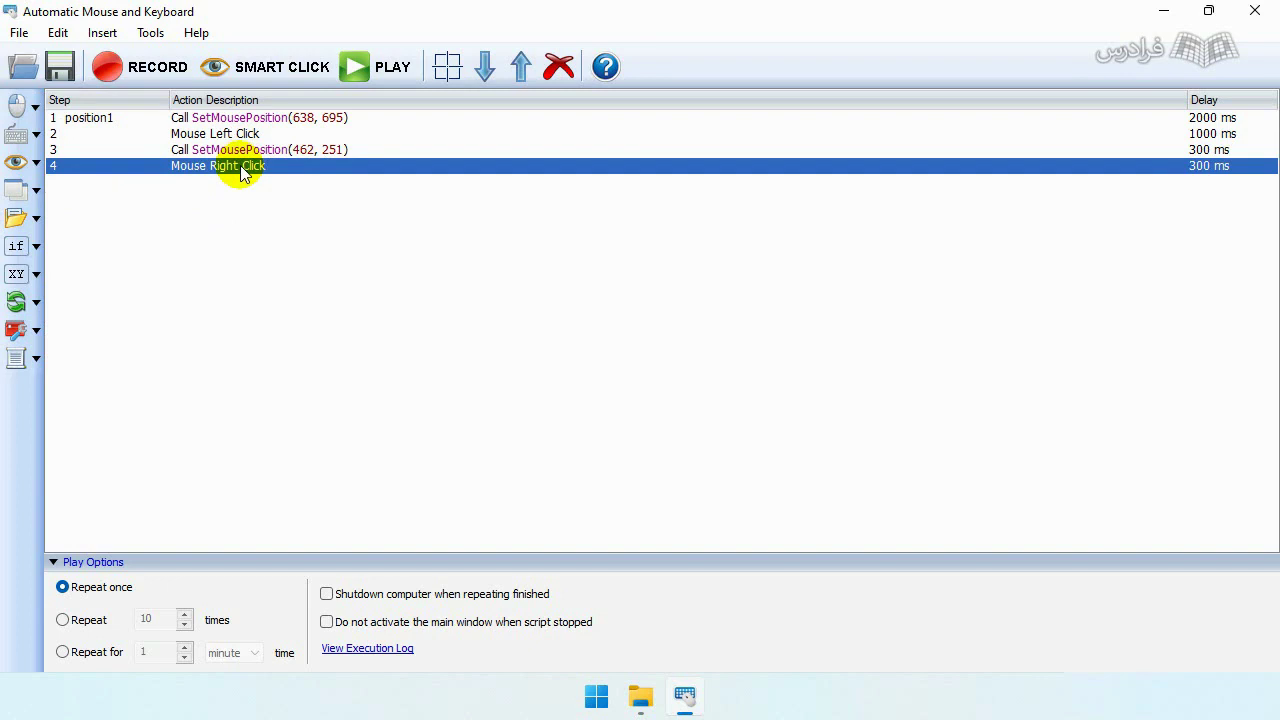
key(Delete)
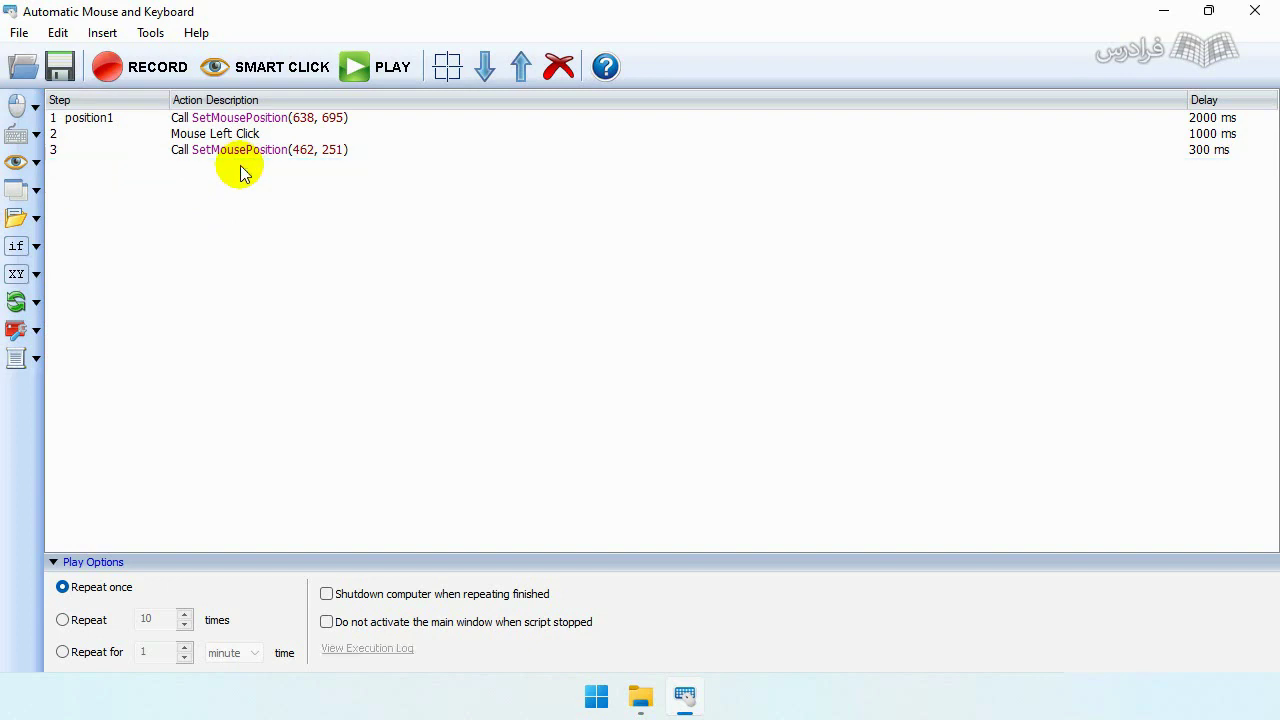
click(232, 151)
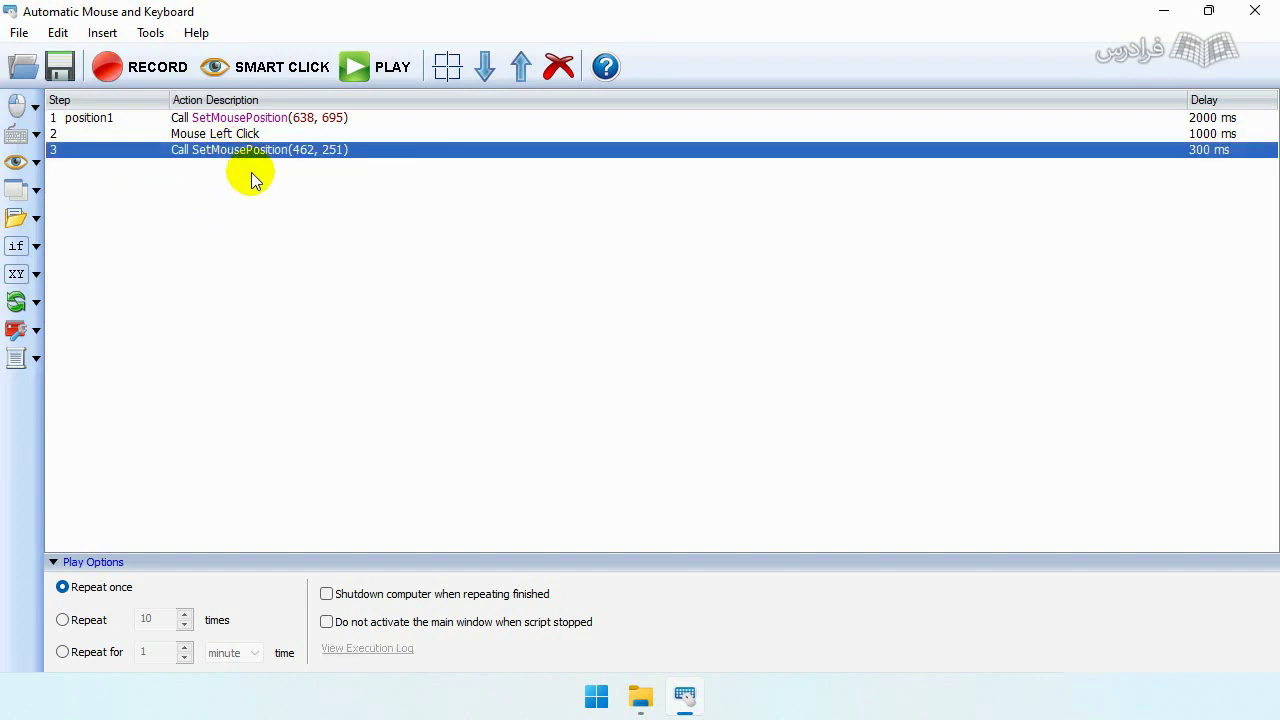
key(Delete)
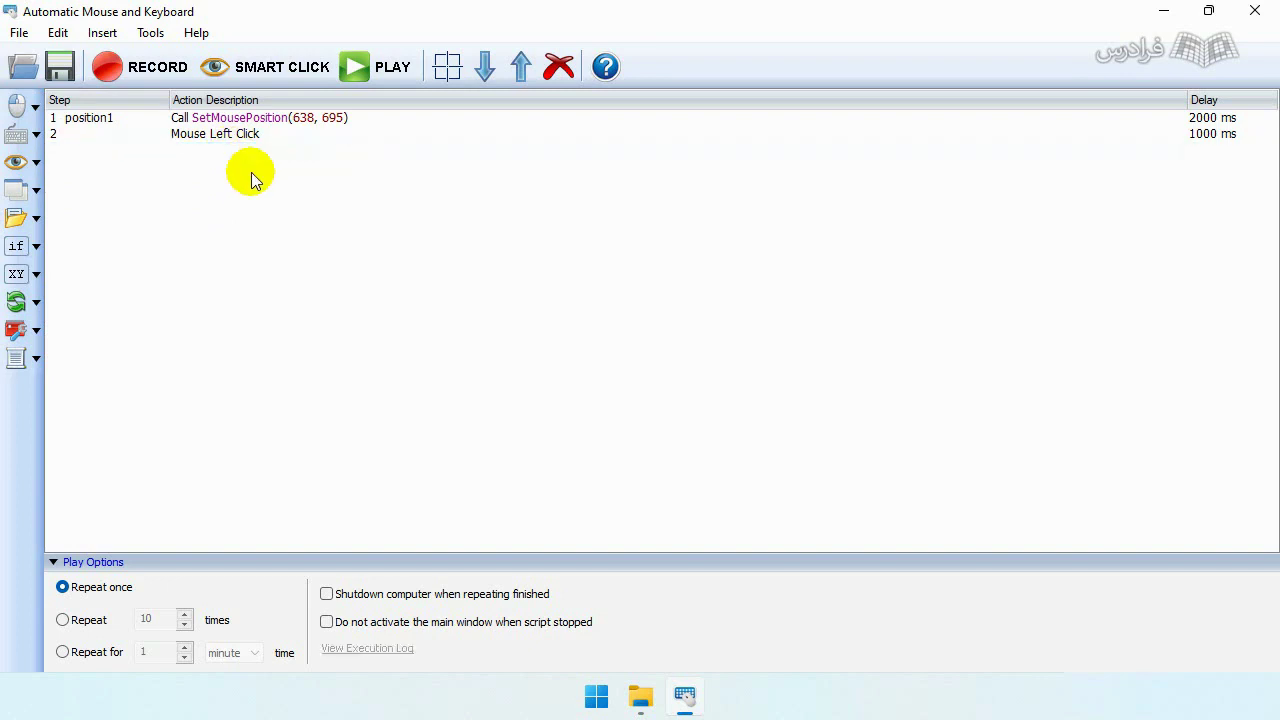
Step: Retarget the position1 mouse position step to the Windows Start button, at X 597, Y 696
double_click(255, 120)
click(507, 336)
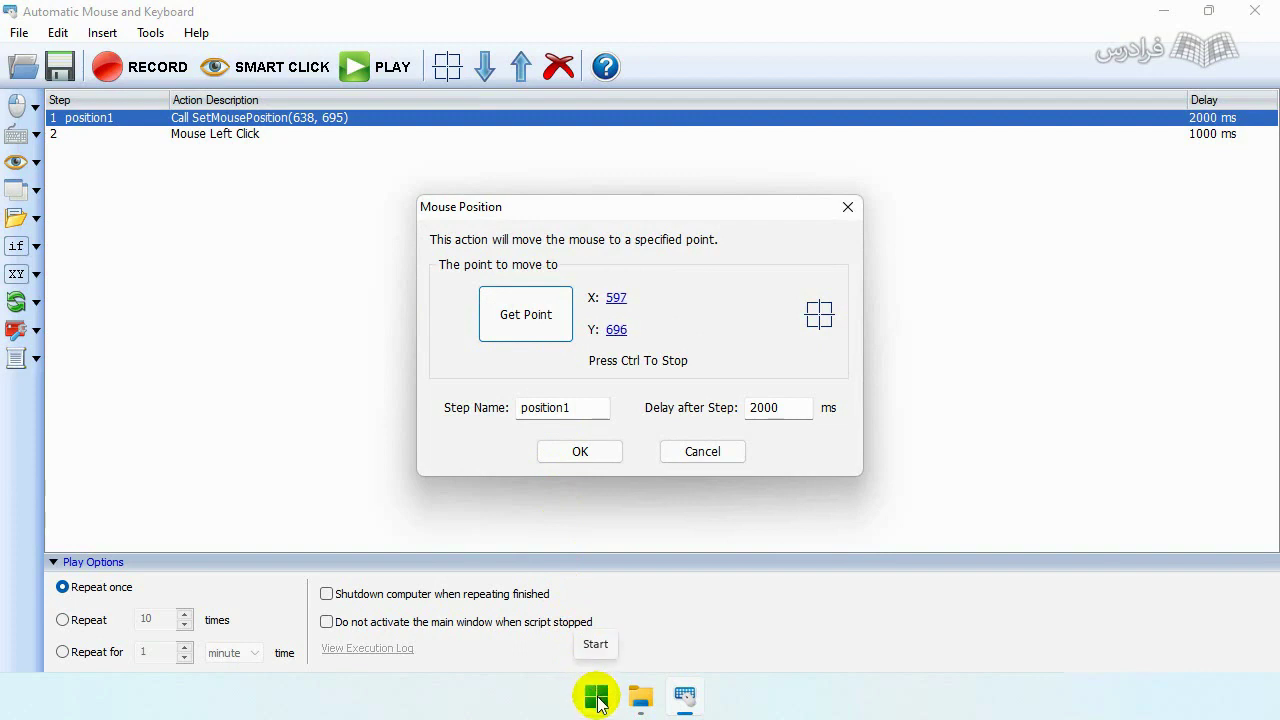
key(ctrl)
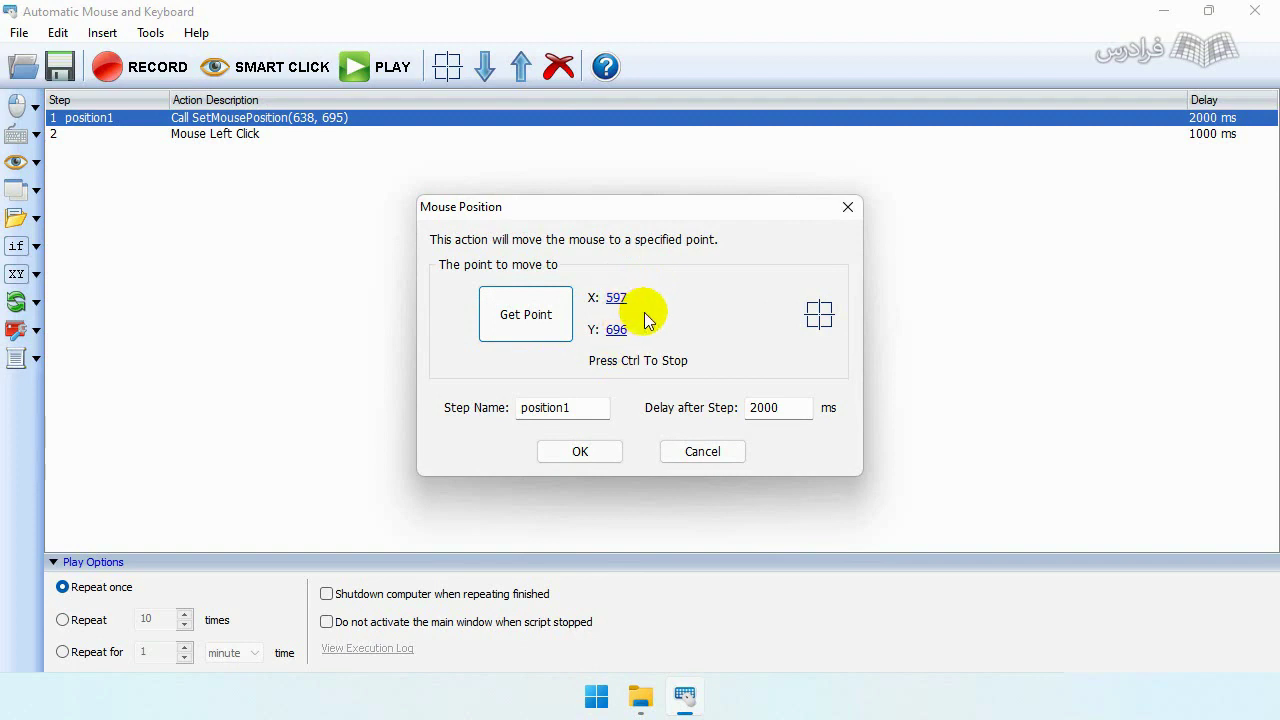
click(582, 452)
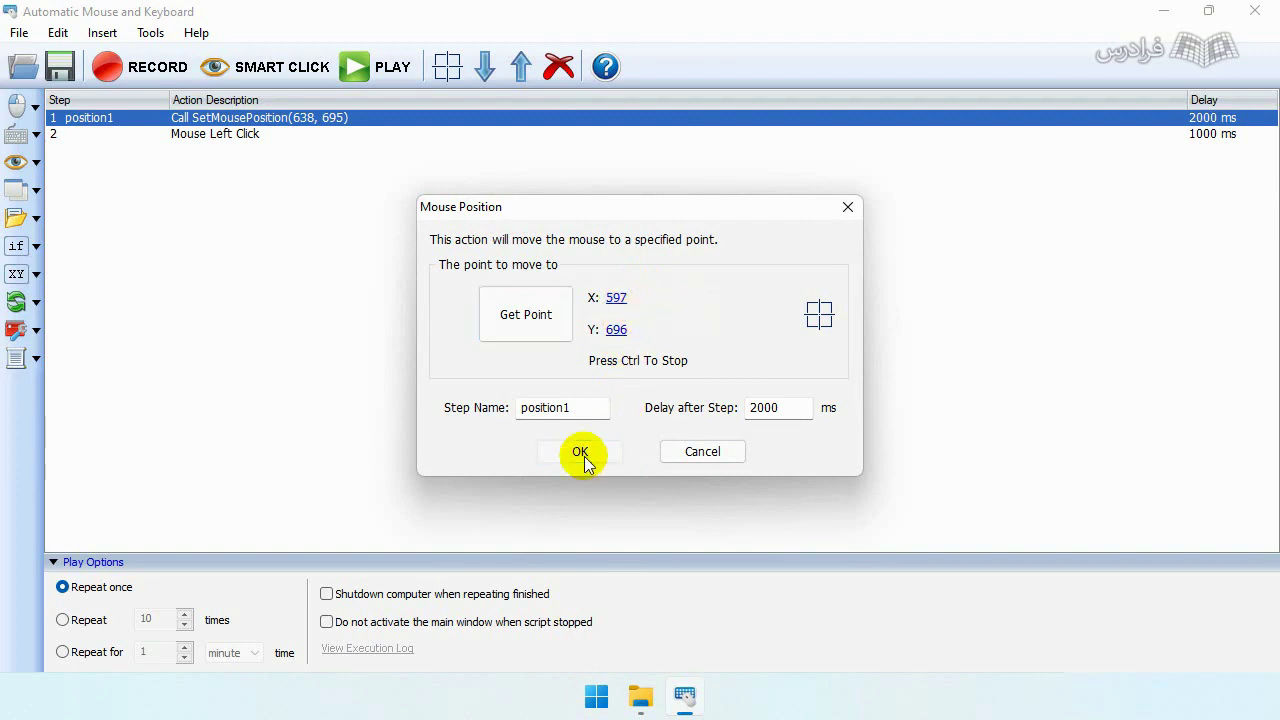
Step: Play the two-step script that opens the Start menu
click(229, 135)
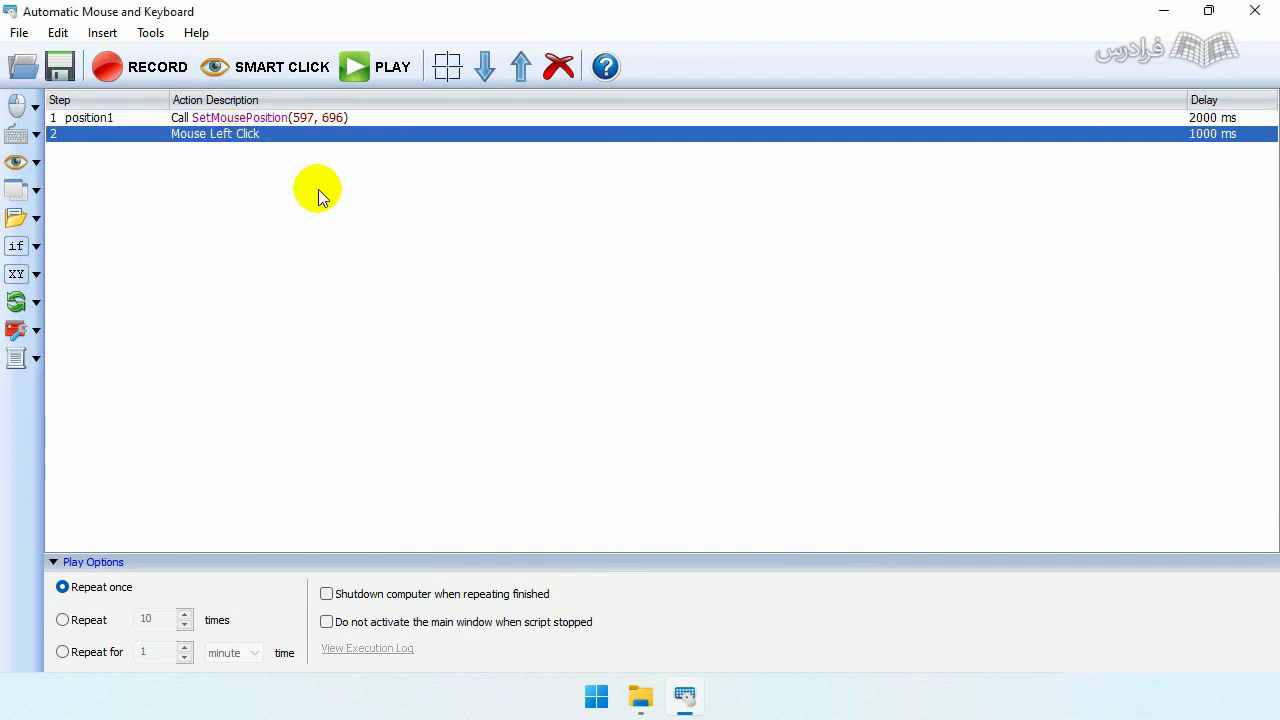
click(396, 64)
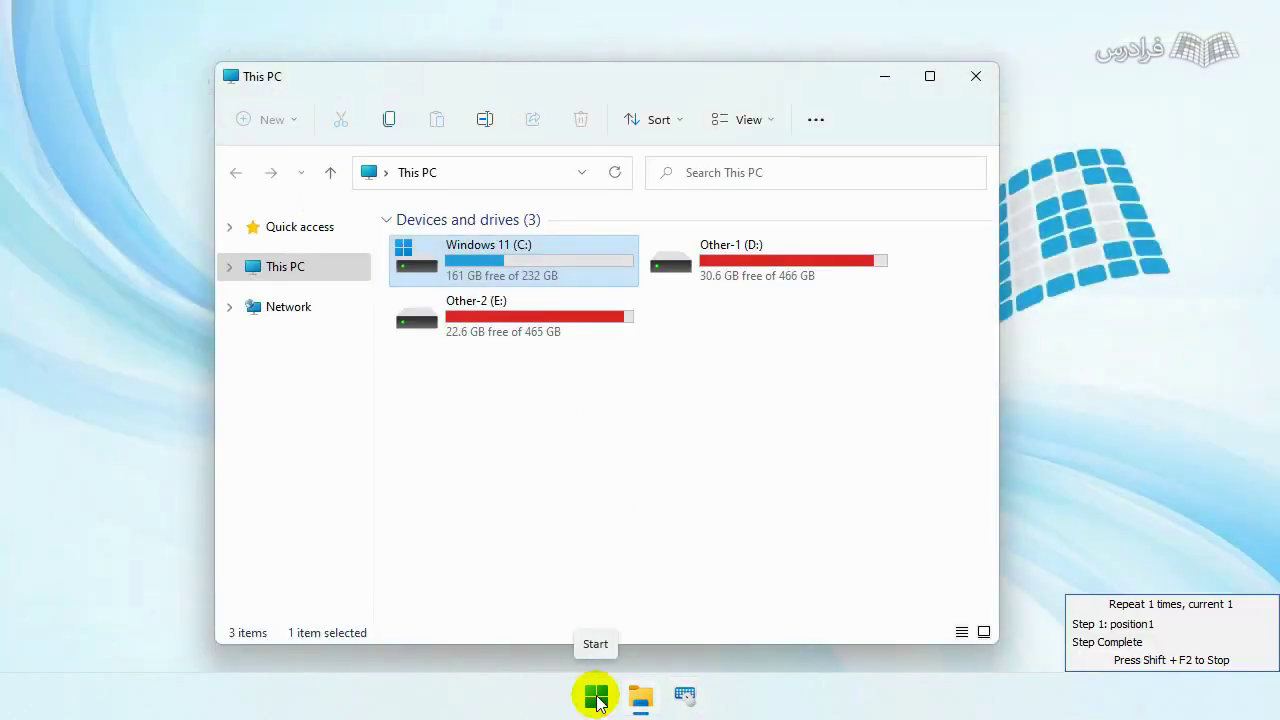
click(597, 696)
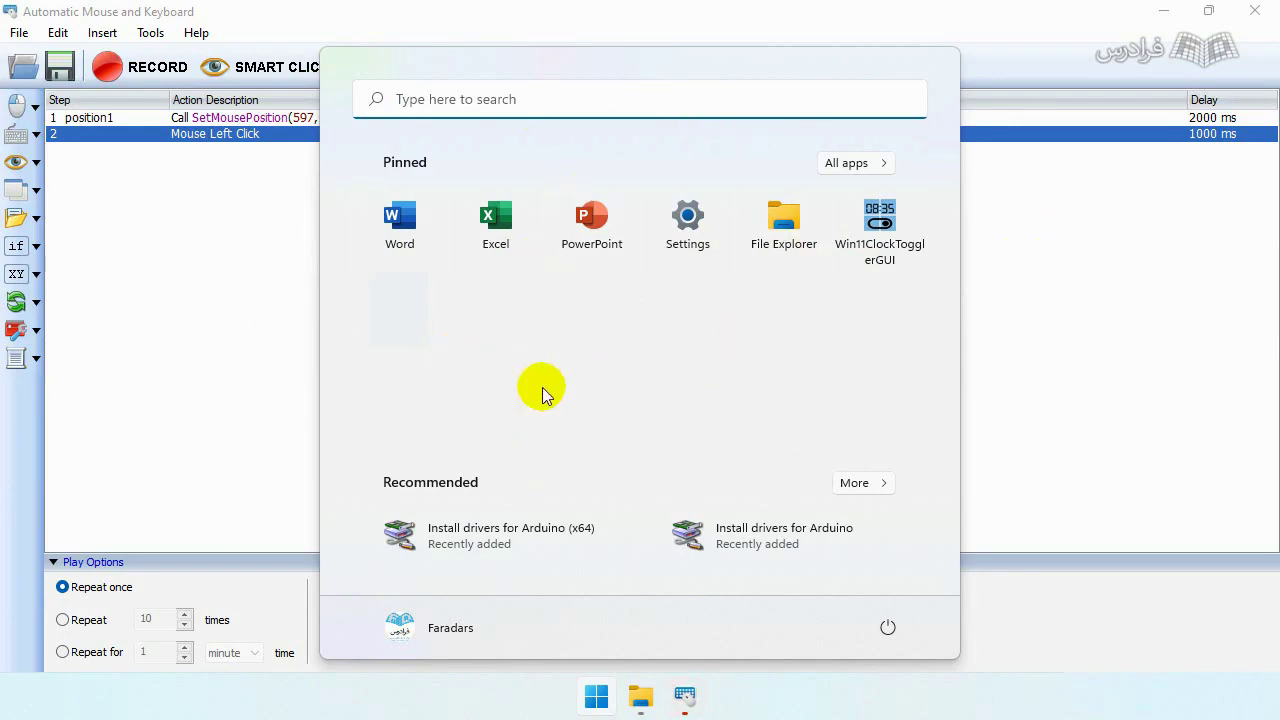
key(shift+F1)
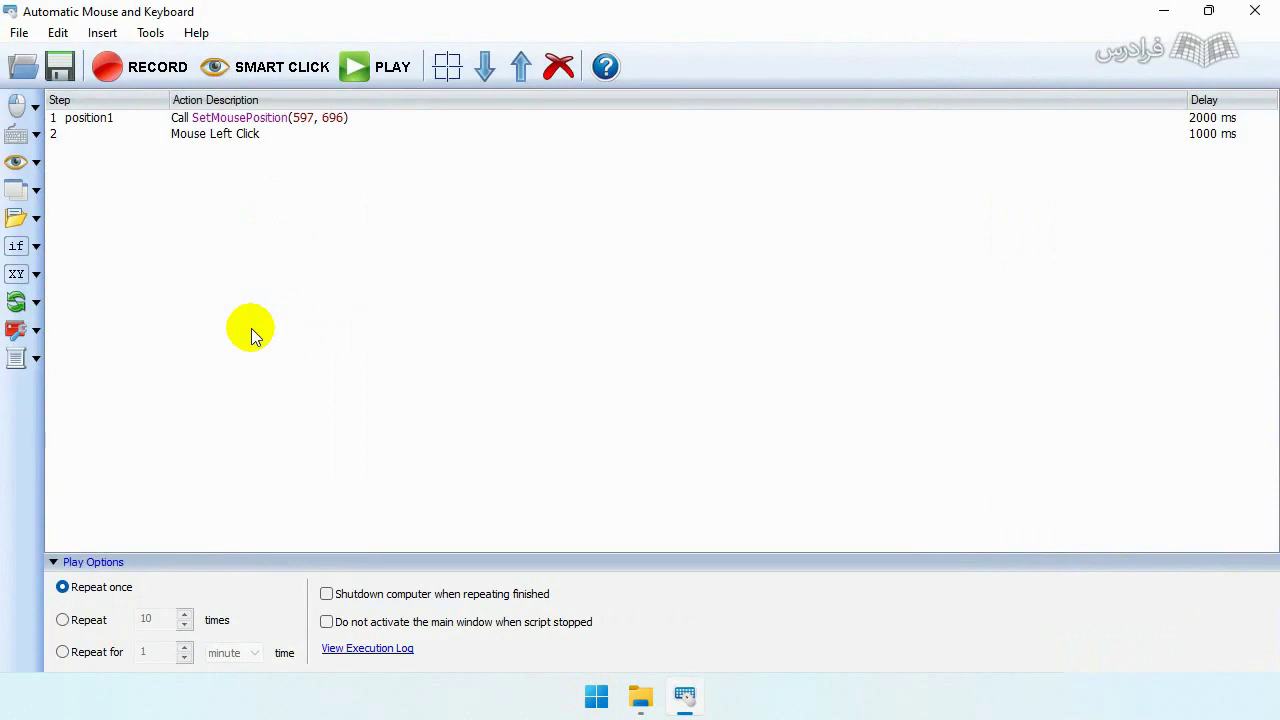
Step: Start compiling the script to an executable file and cancel without saving it
click(17, 33)
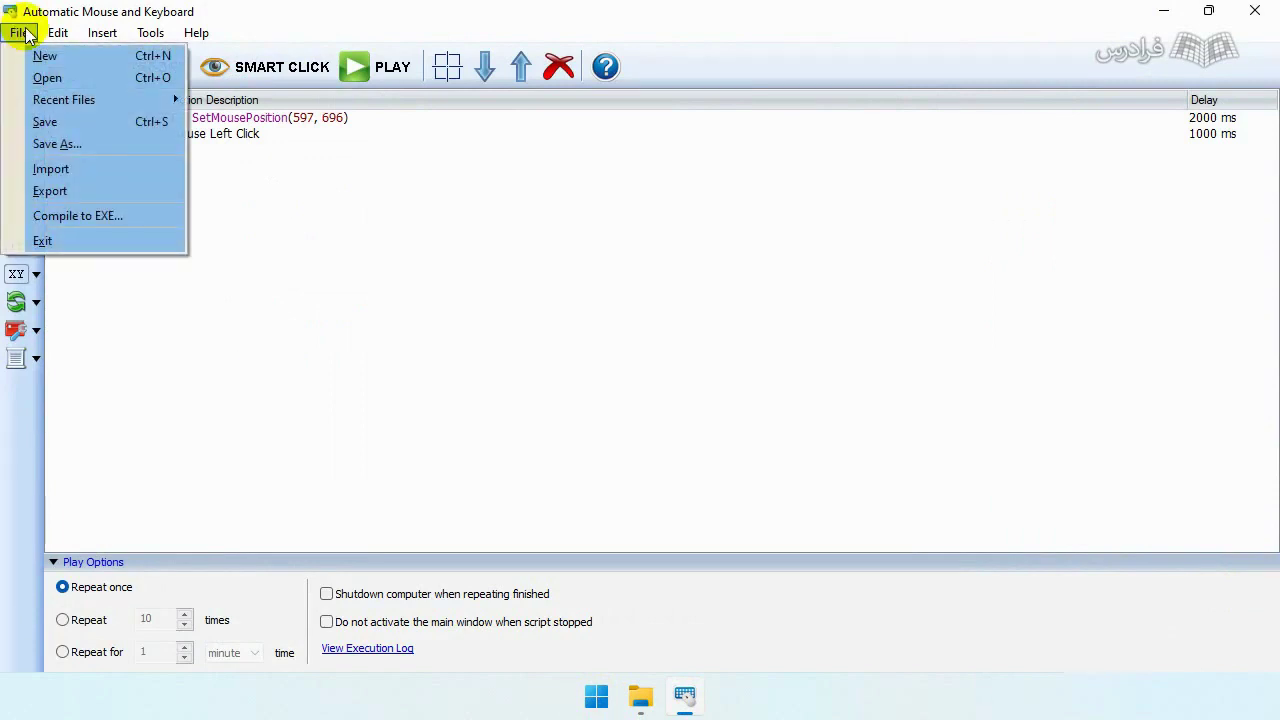
key(Right)
key(Left)
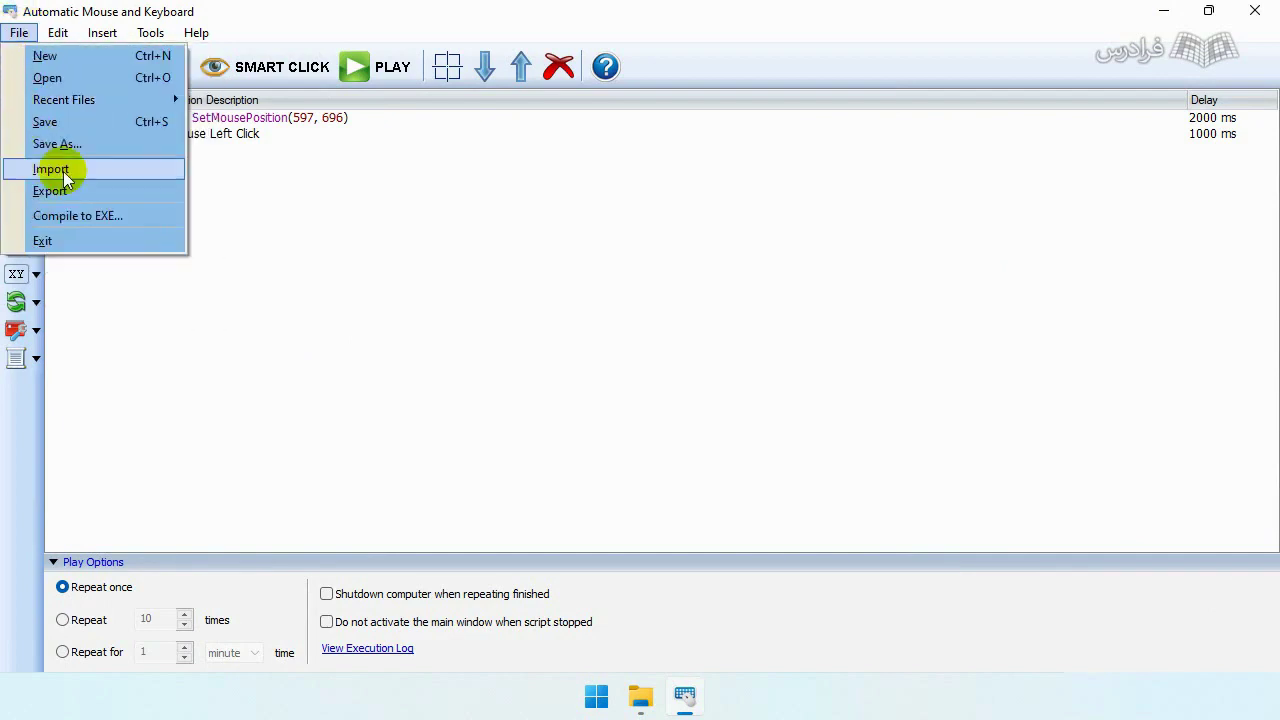
click(109, 219)
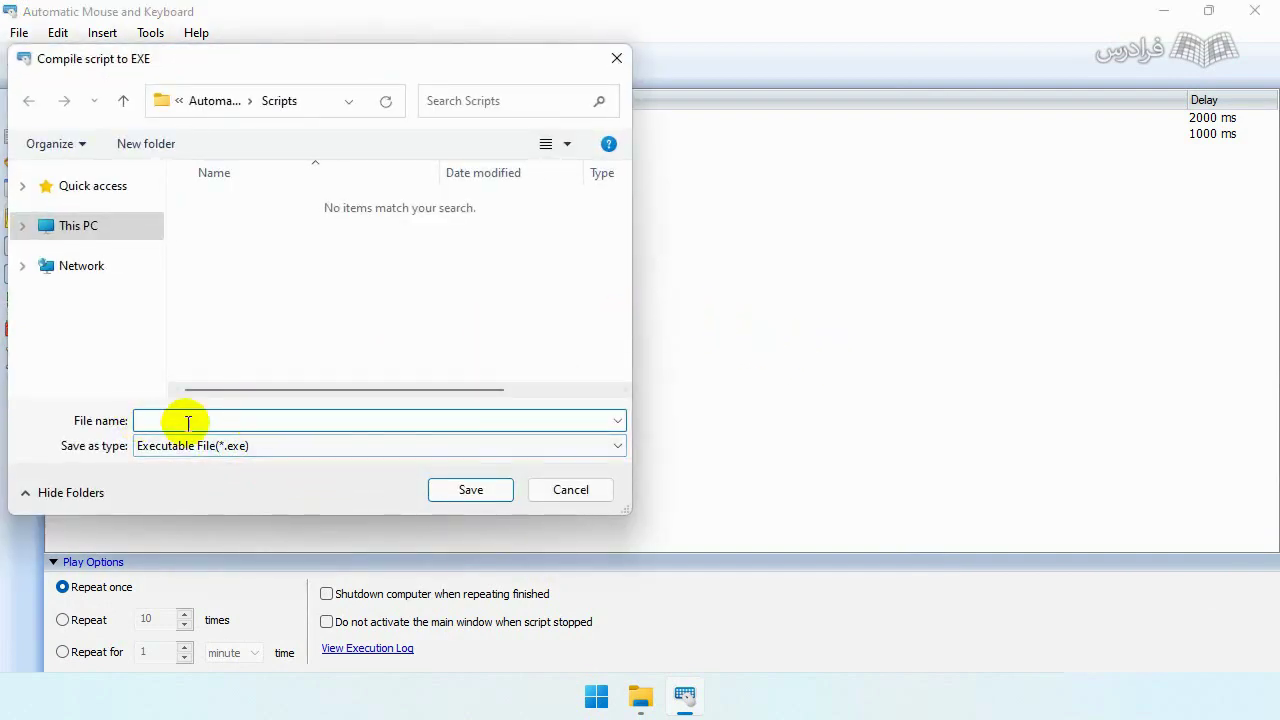
click(580, 492)
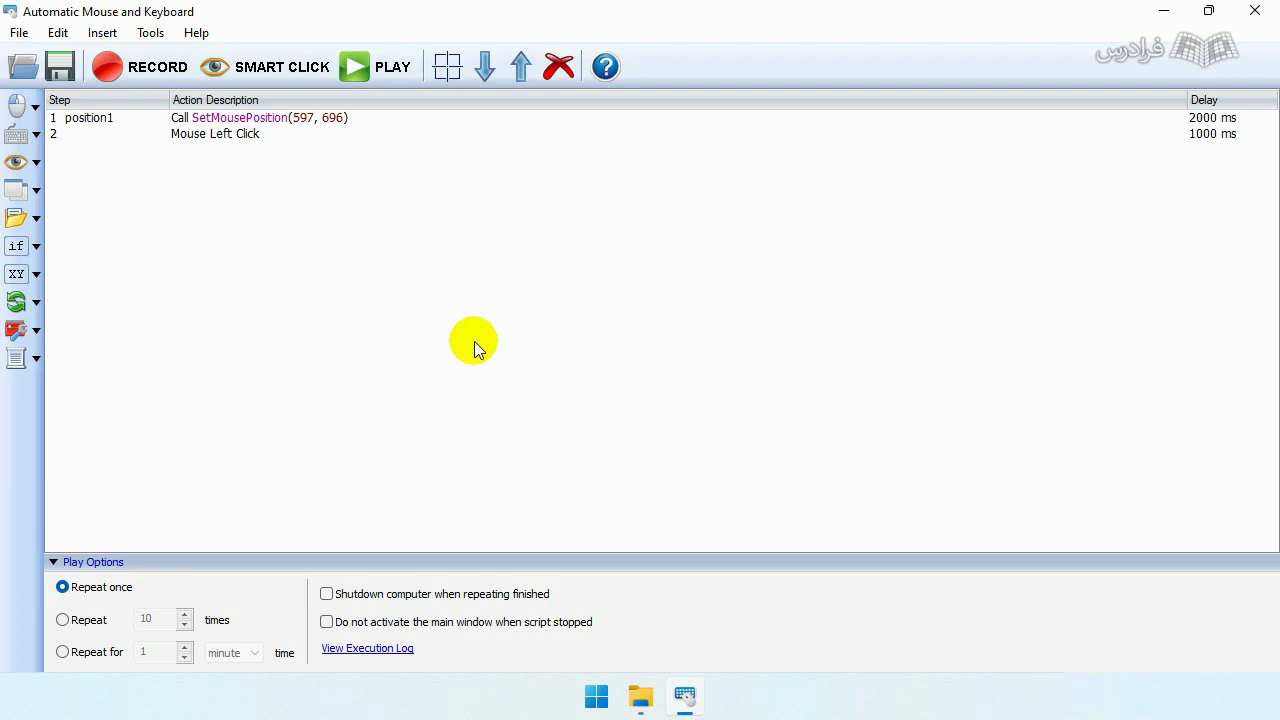
click(17, 33)
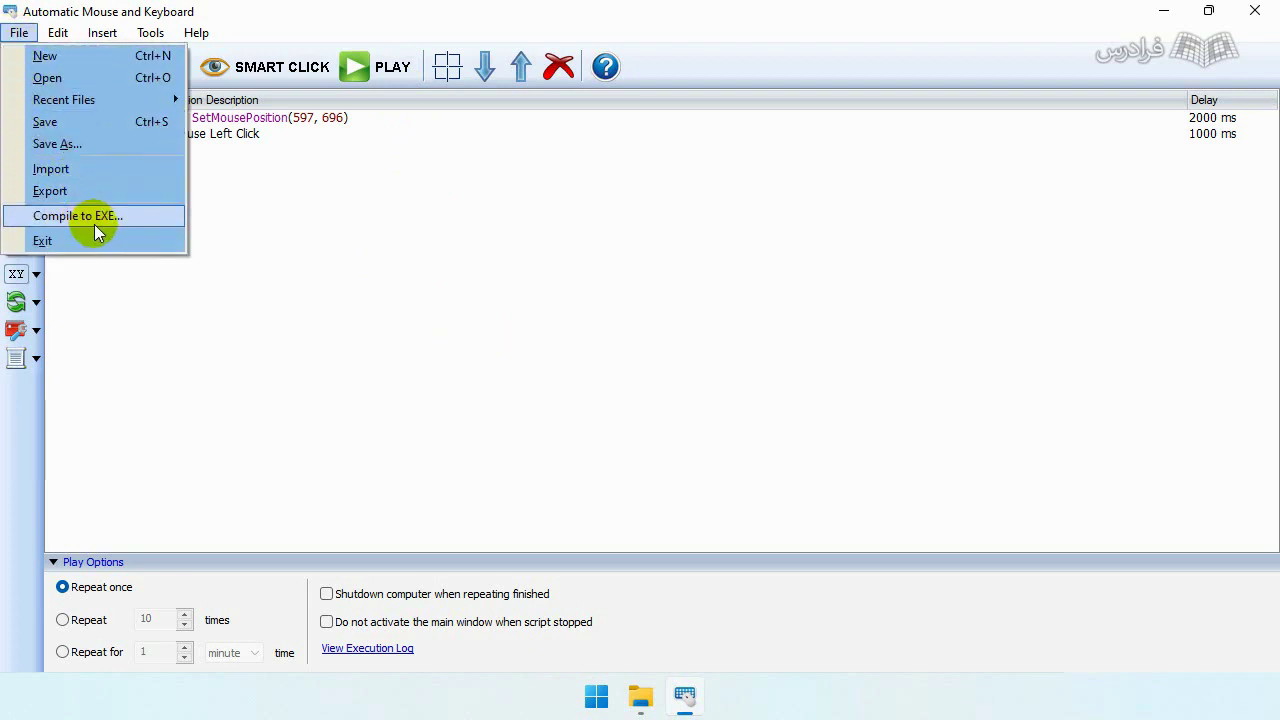
click(274, 154)
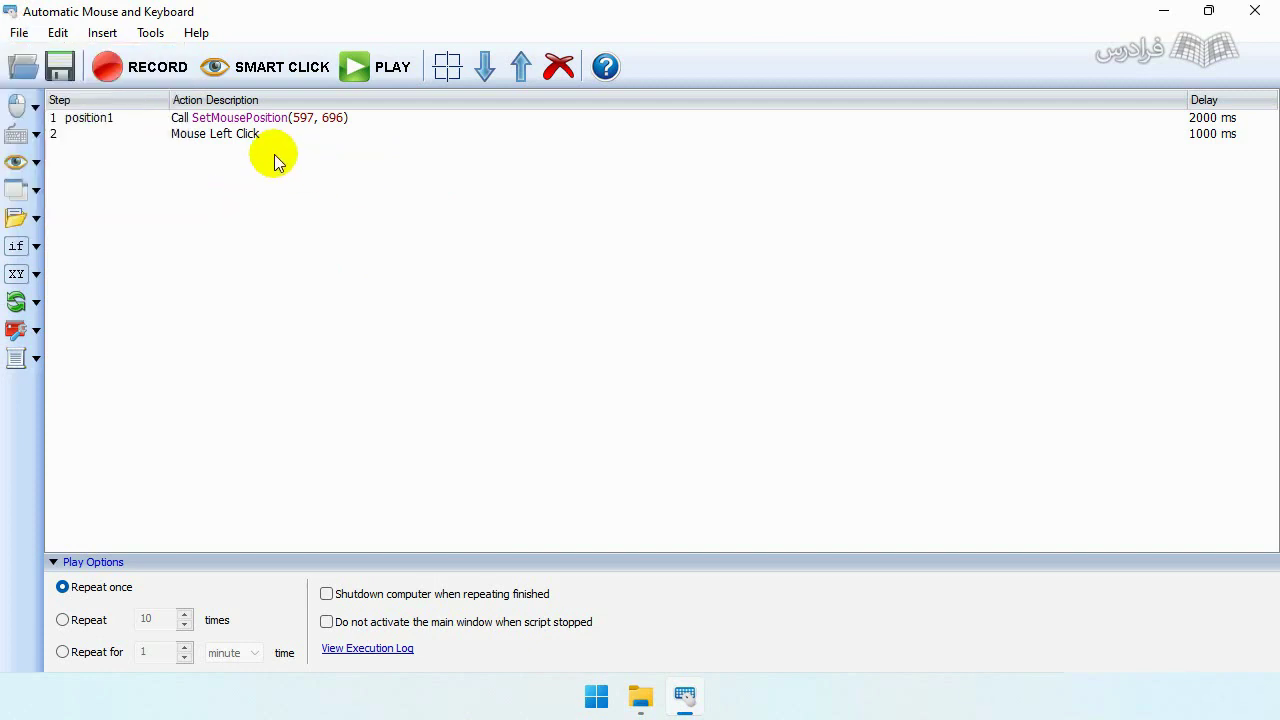
Step: Select both script steps, open the export dialog for them, and cancel without saving a file
click(212, 121)
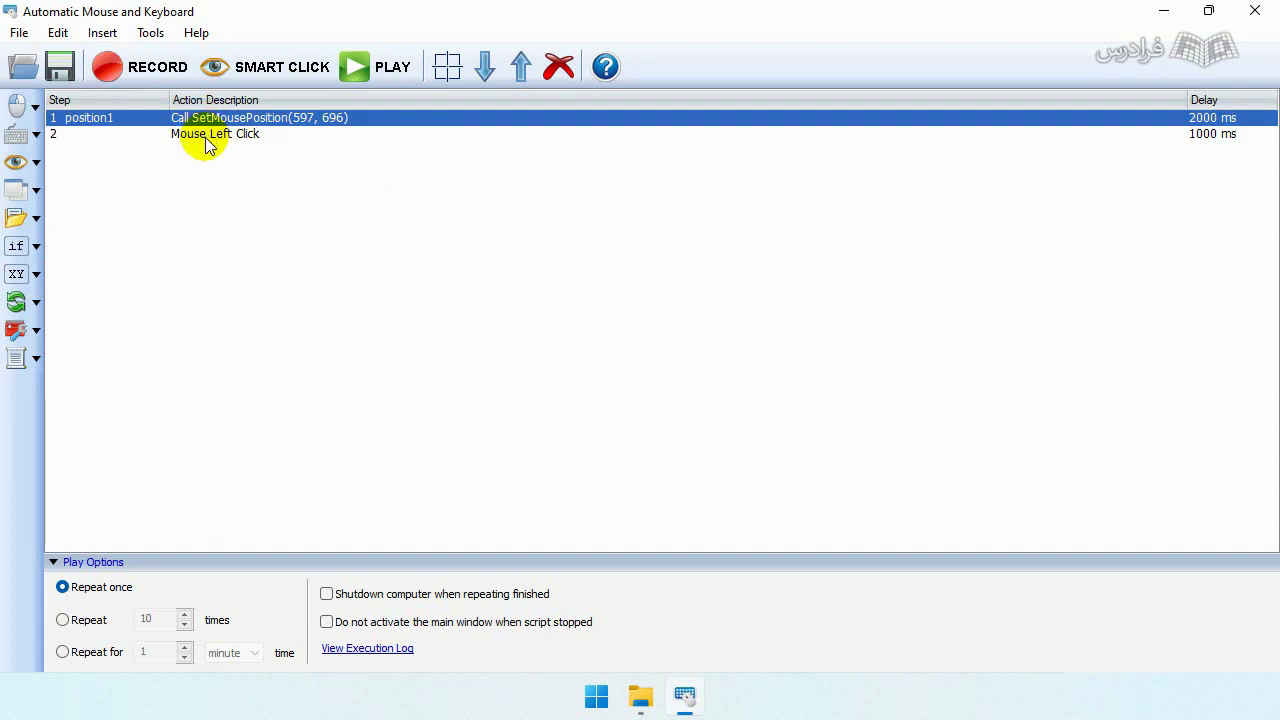
shift+click(207, 138)
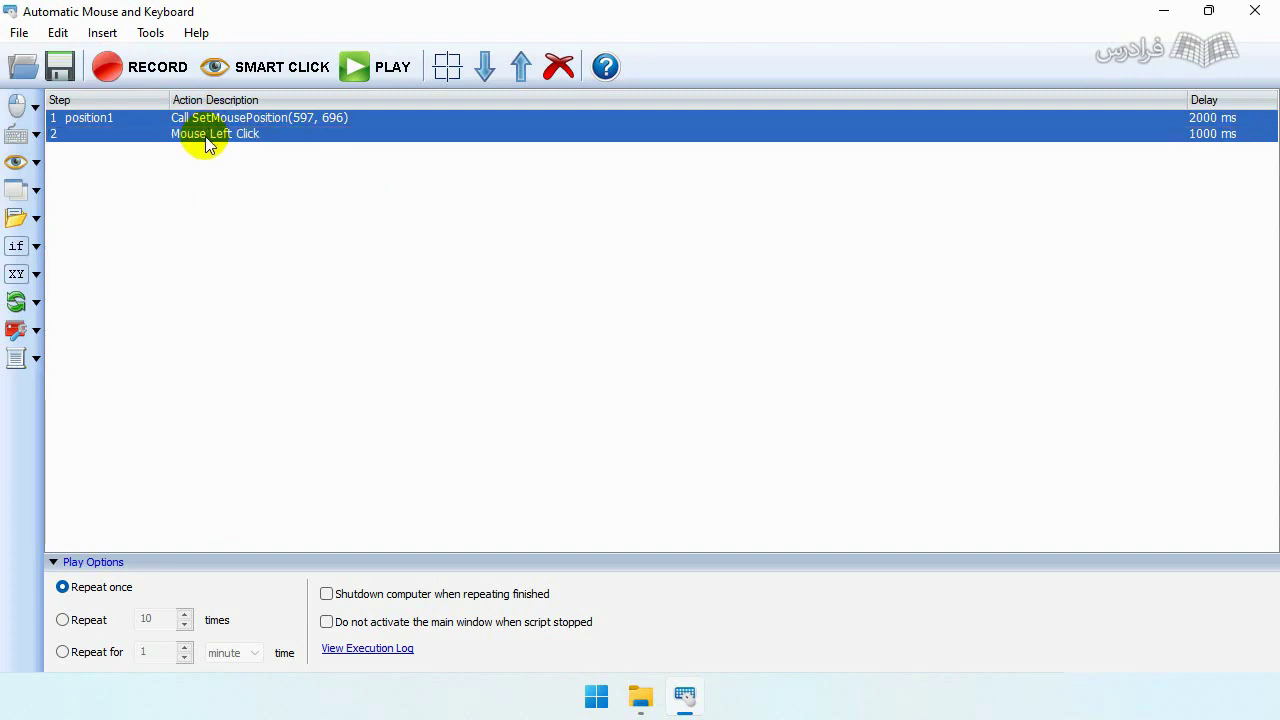
click(24, 36)
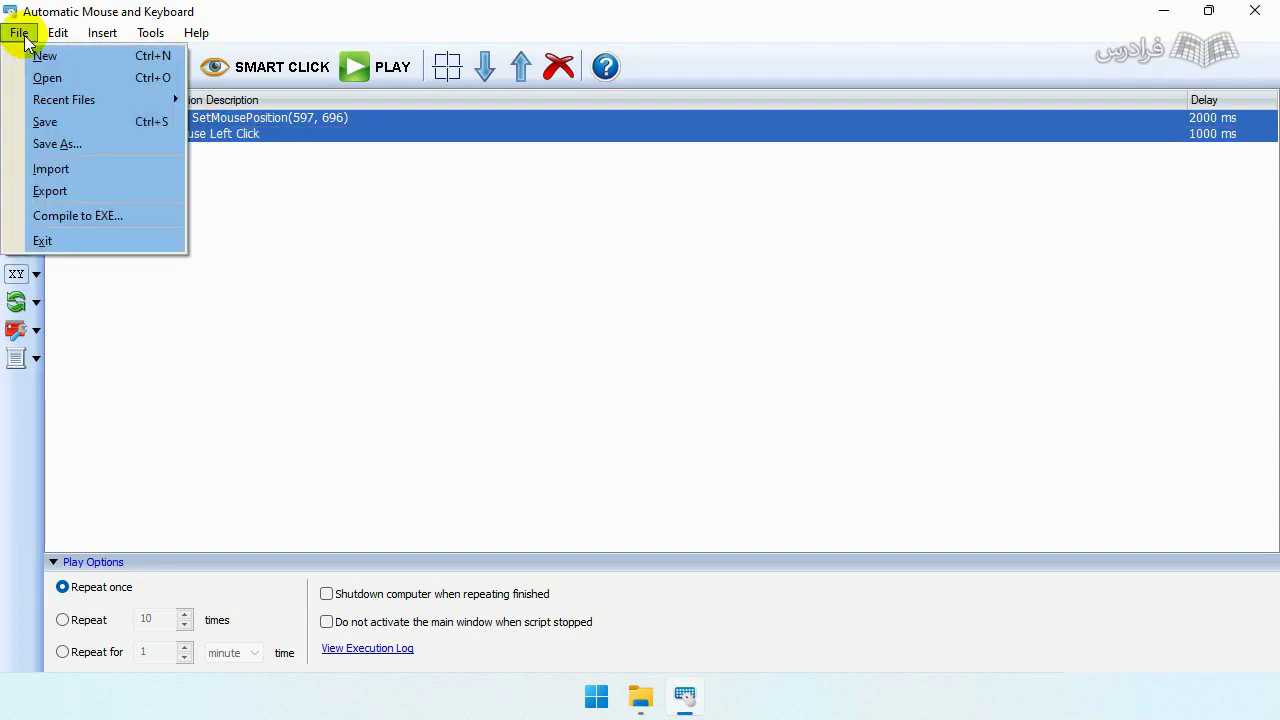
click(78, 190)
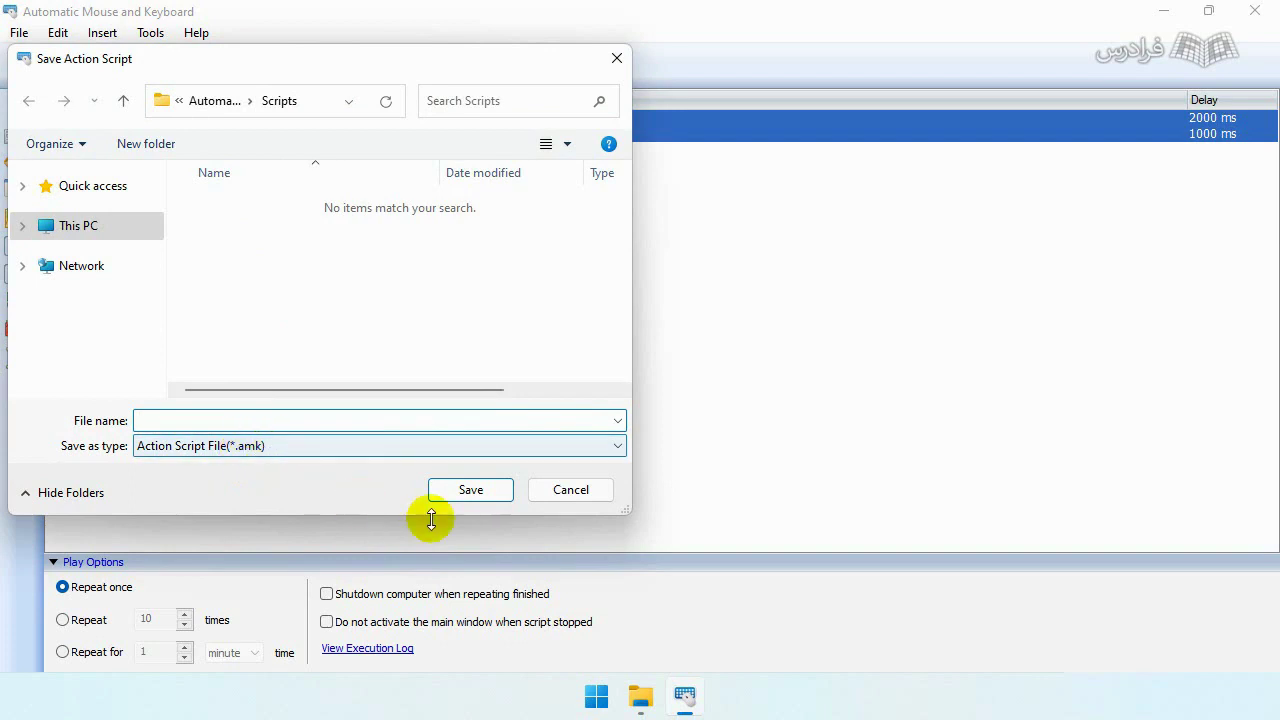
click(570, 490)
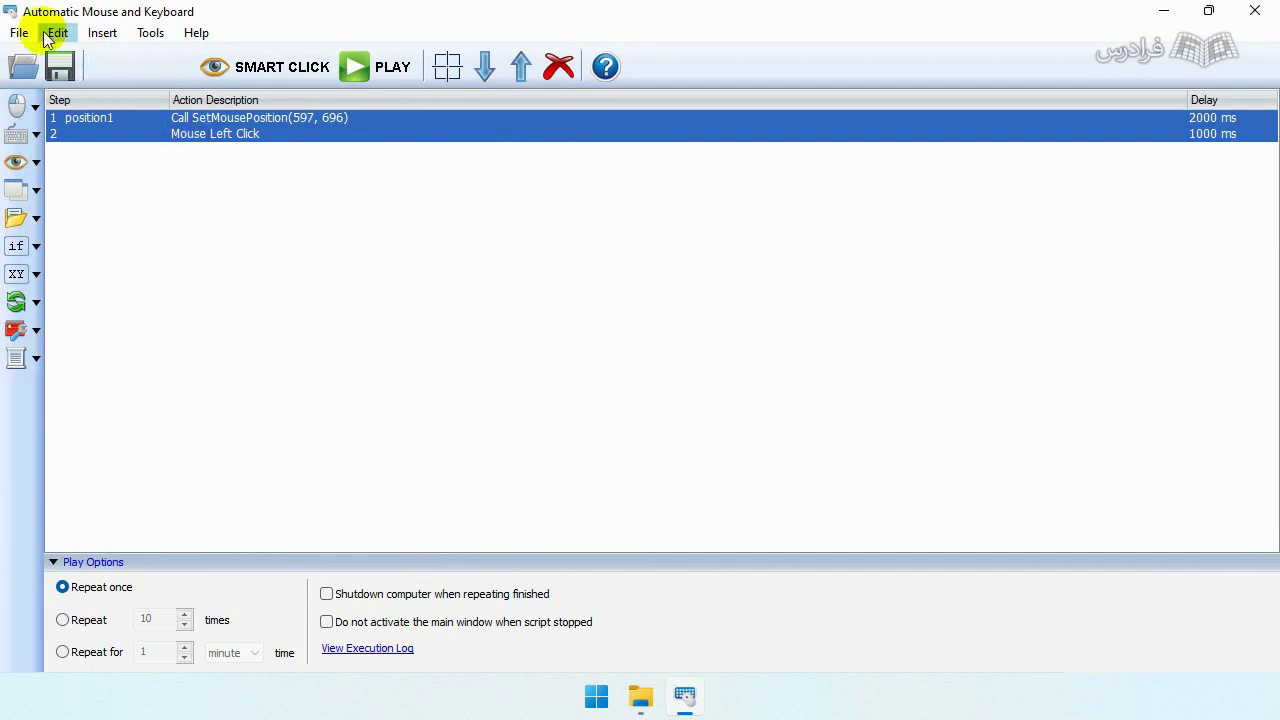
click(20, 36)
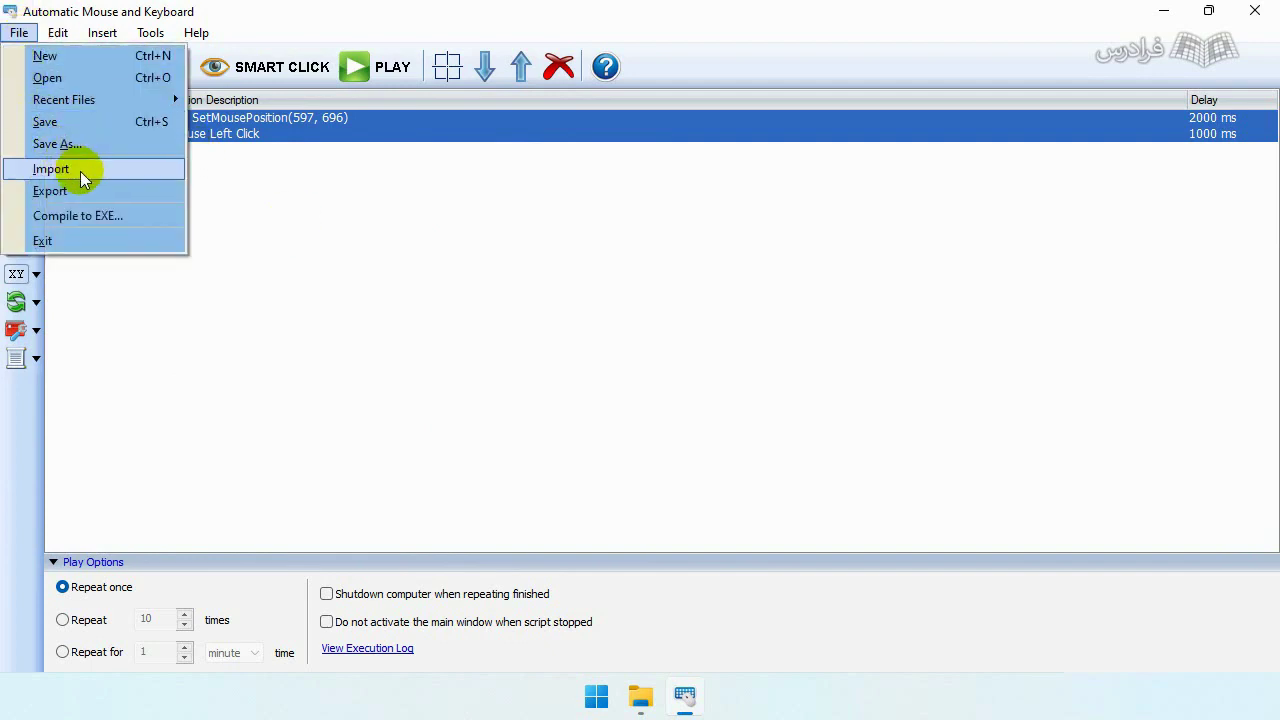
click(310, 197)
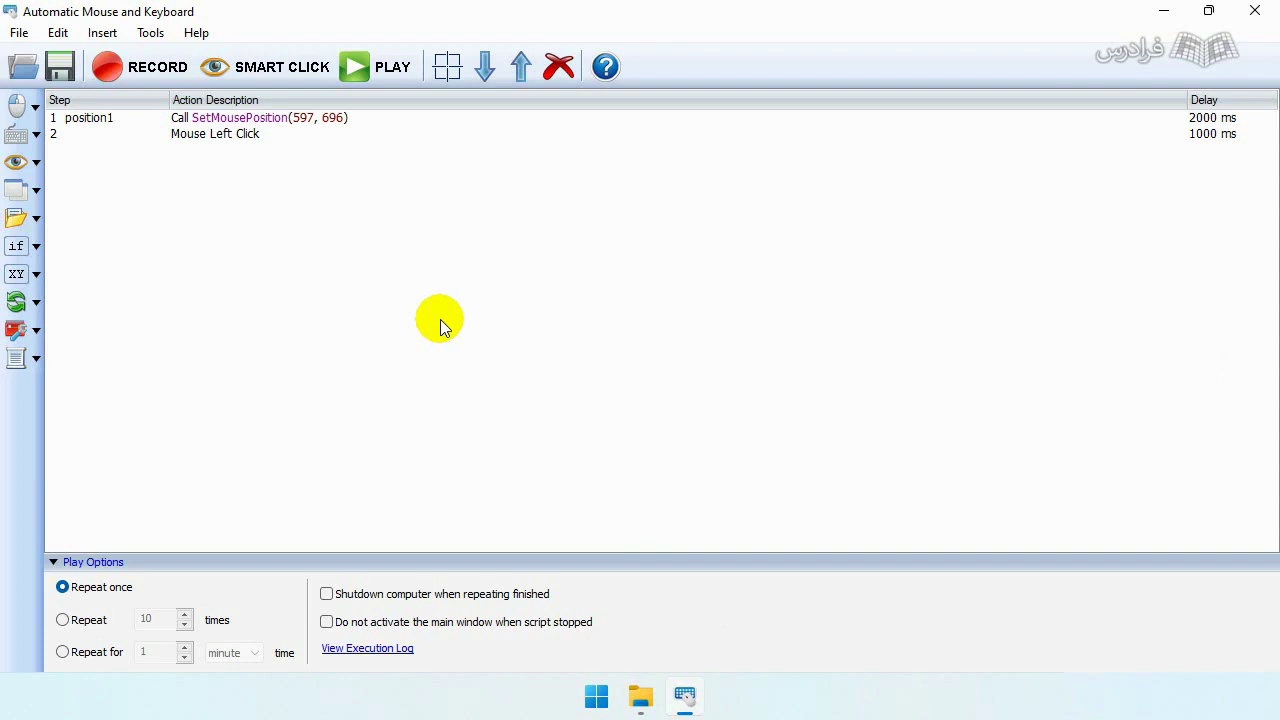
click(19, 33)
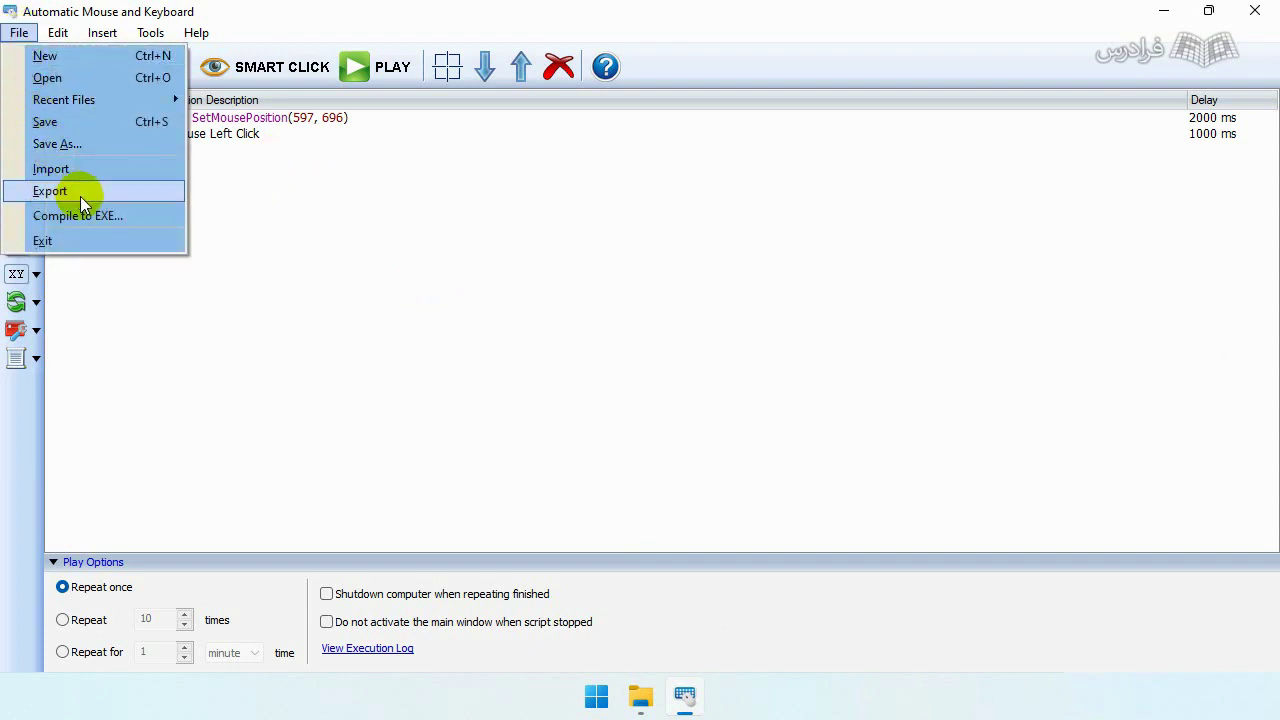
click(365, 190)
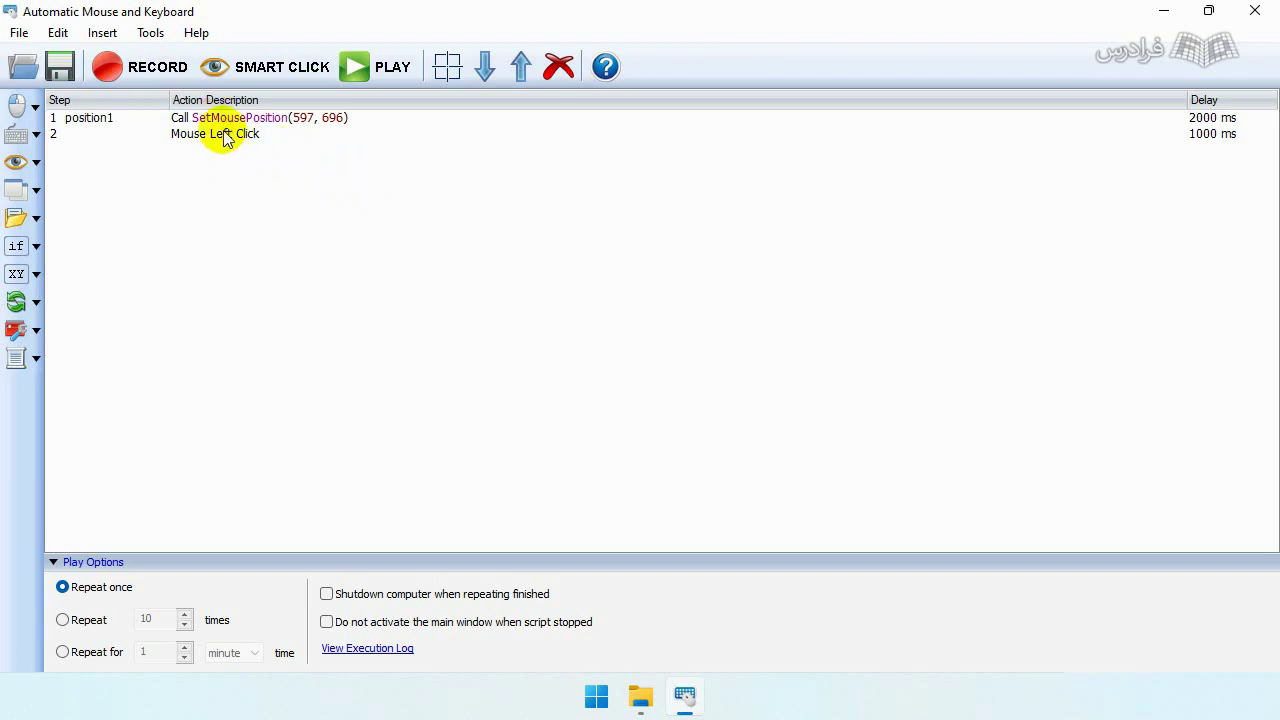
click(19, 32)
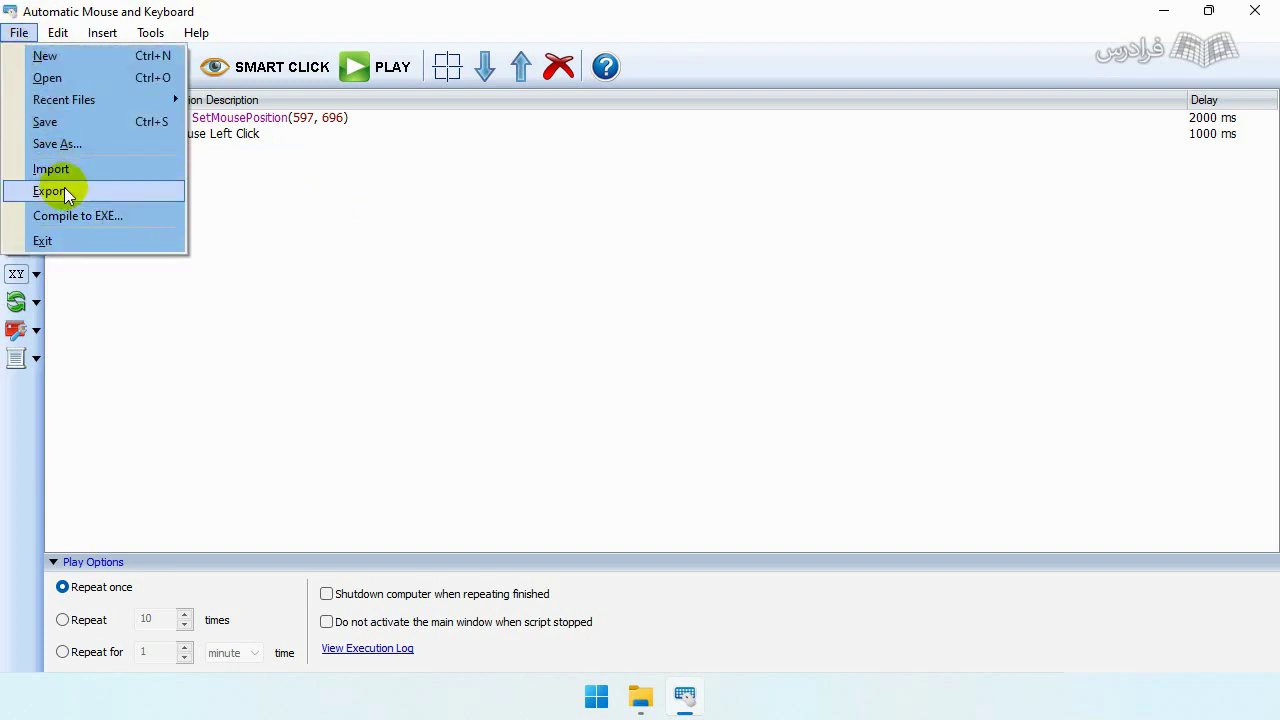
click(314, 223)
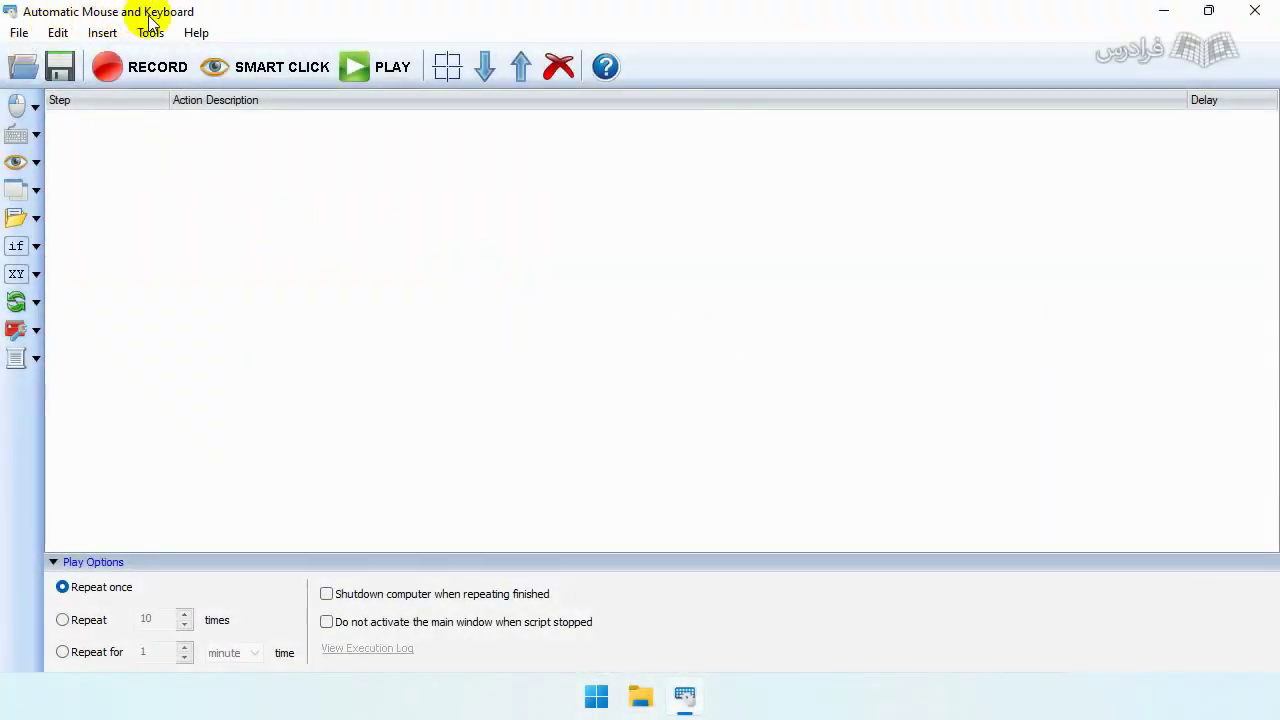
Step: Add a Keystroke action for the F key to the empty script
click(37, 134)
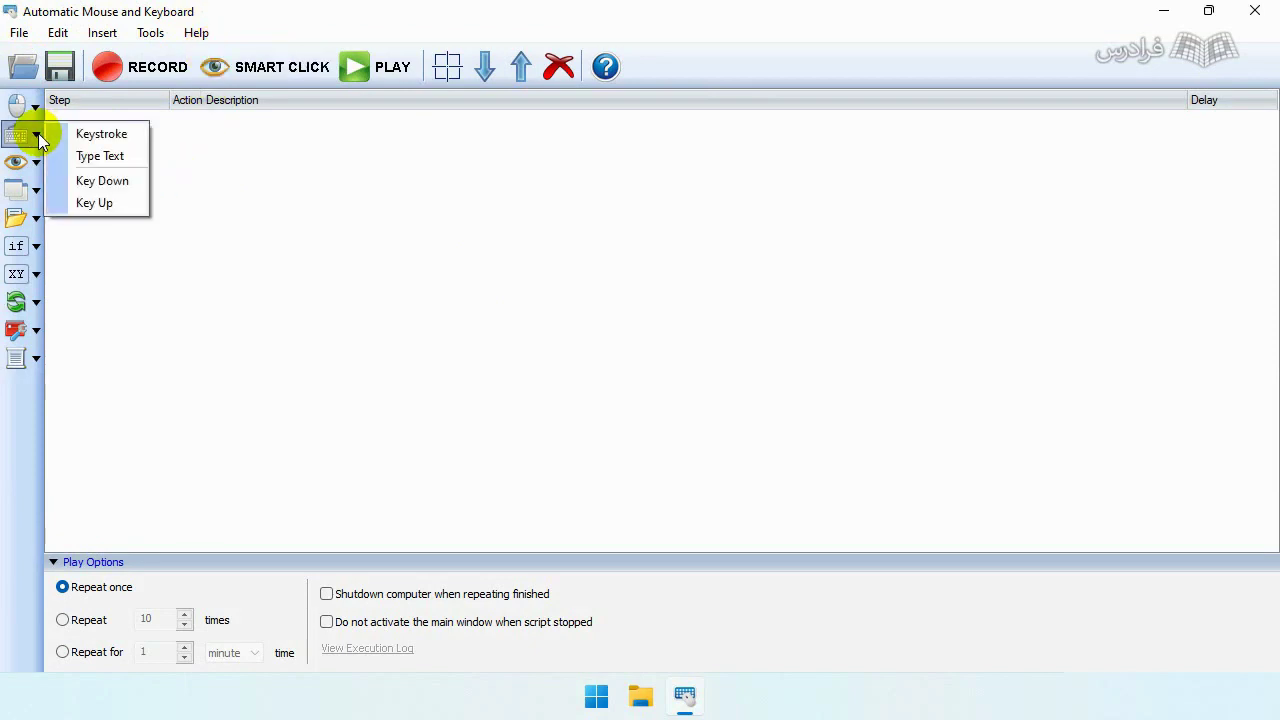
click(126, 135)
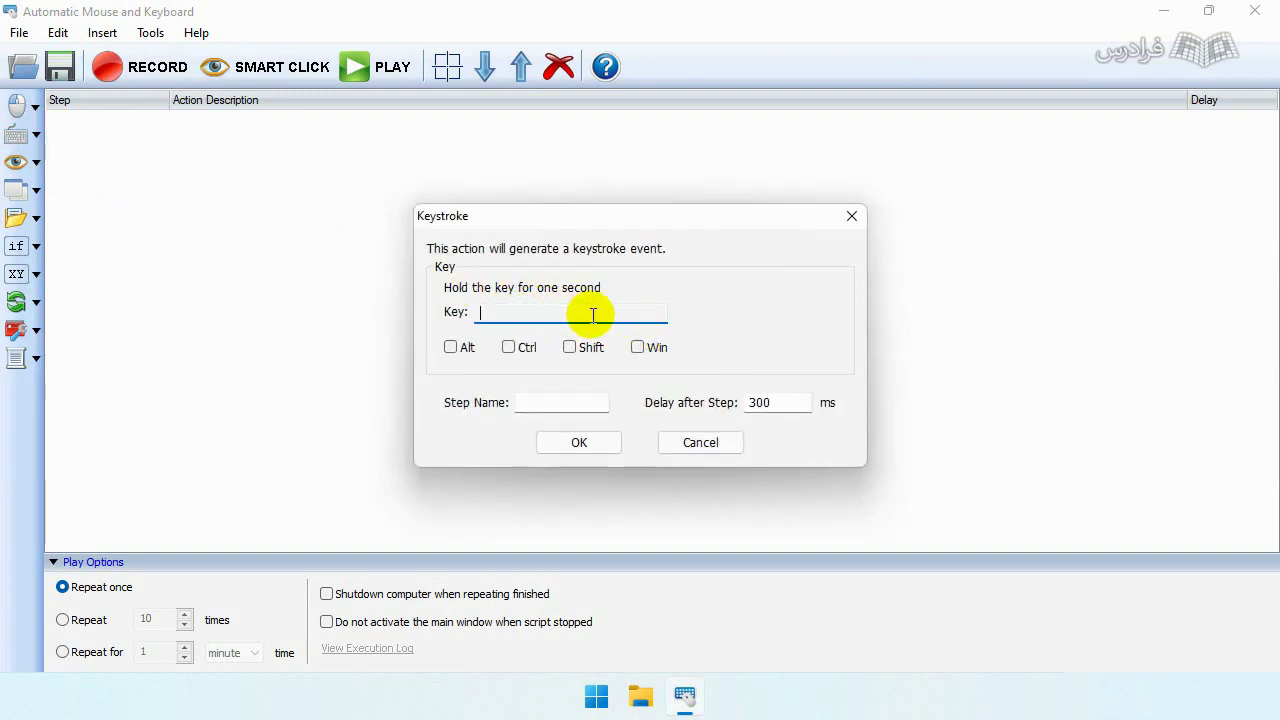
key(f)
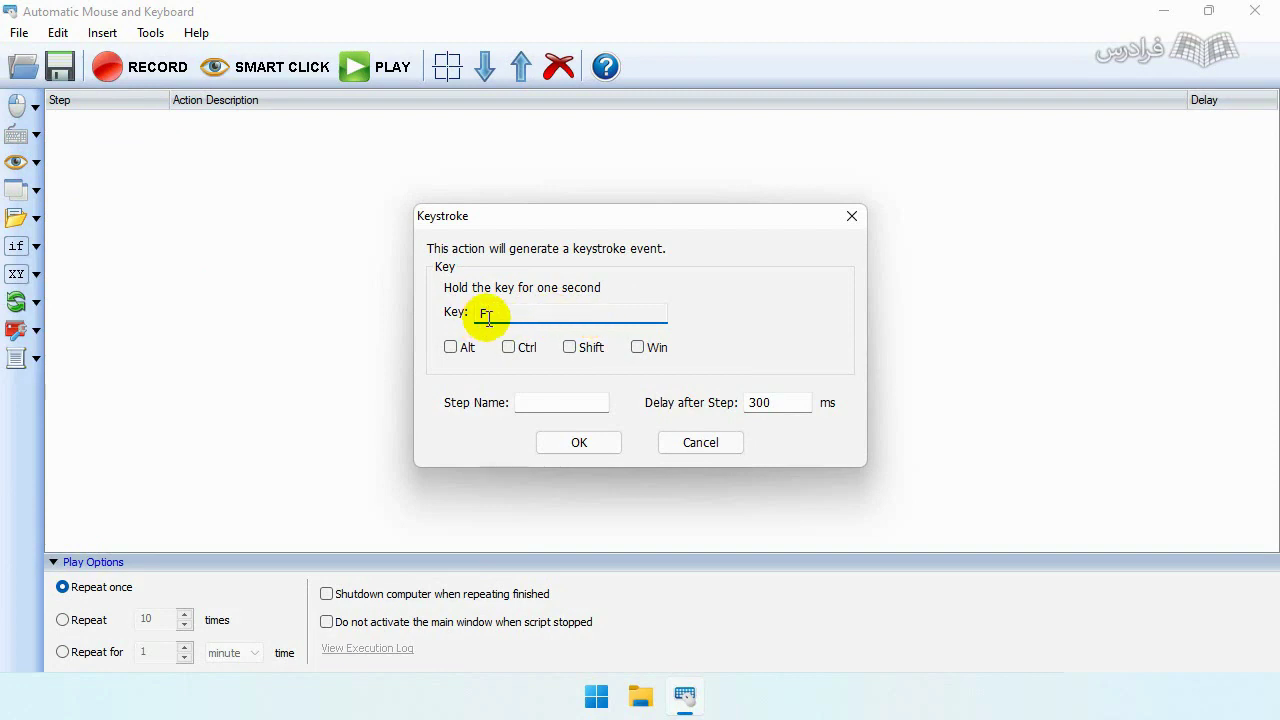
click(575, 447)
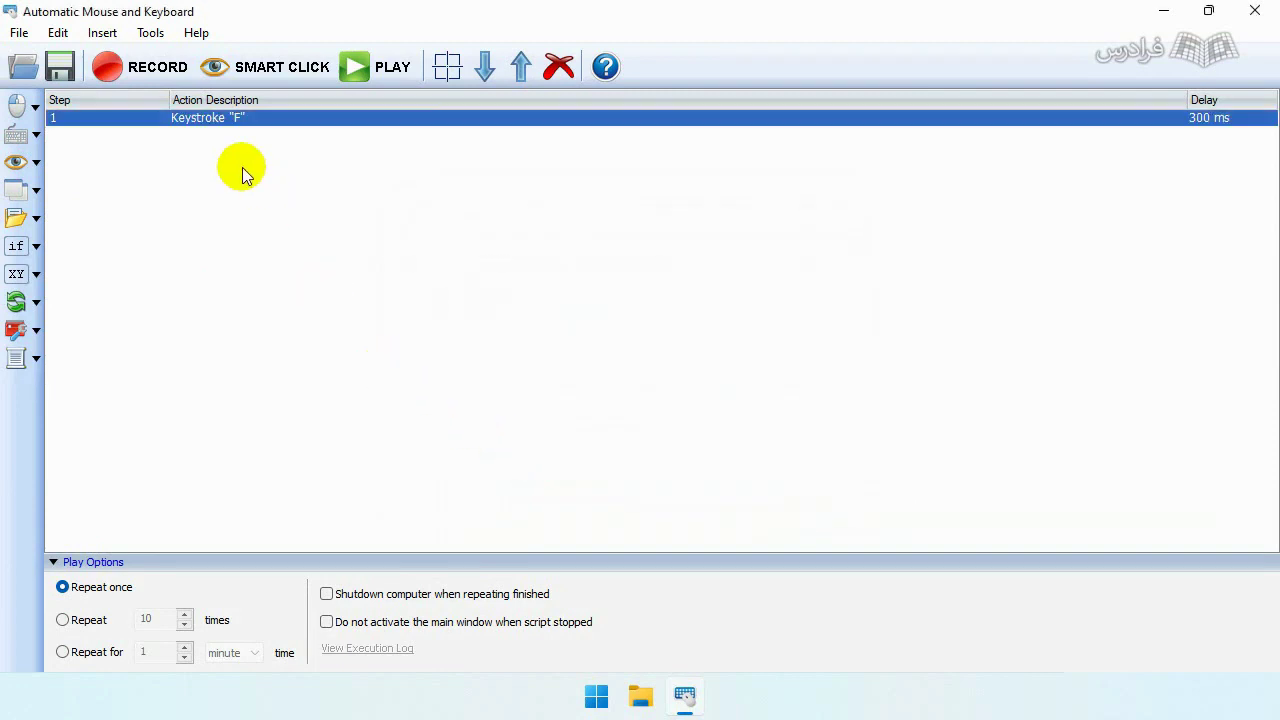
click(205, 122)
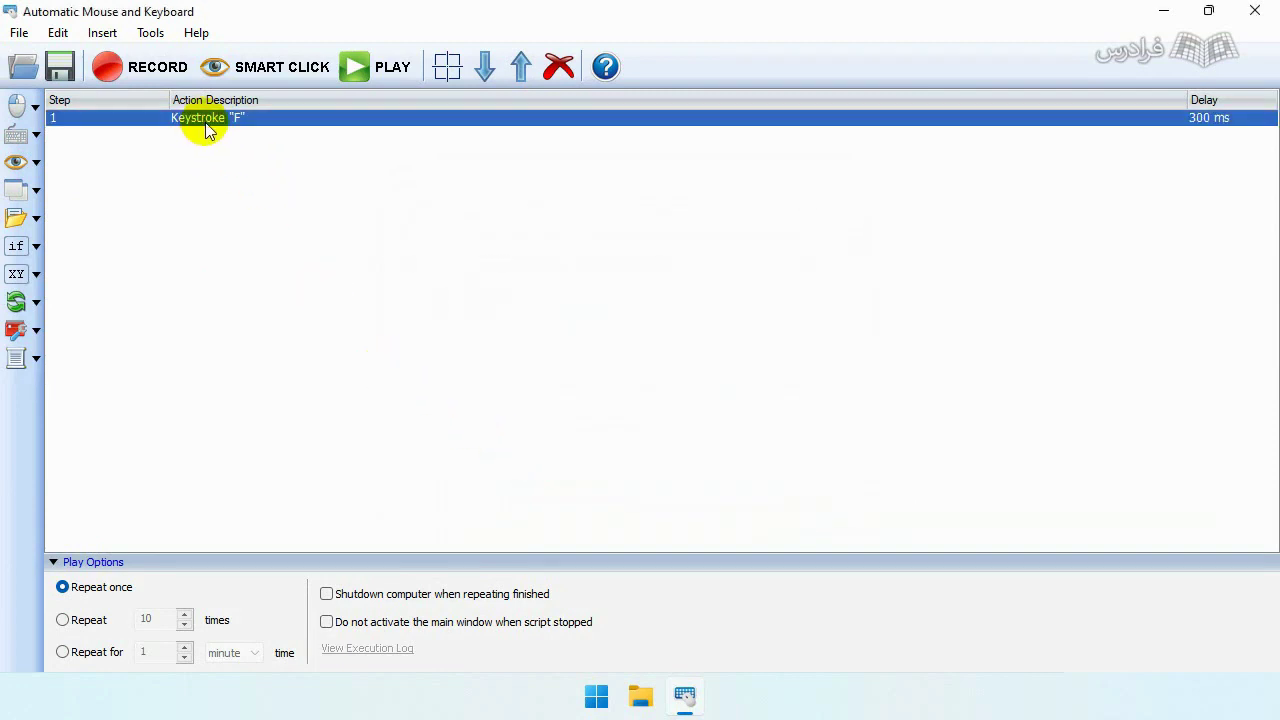
click(220, 142)
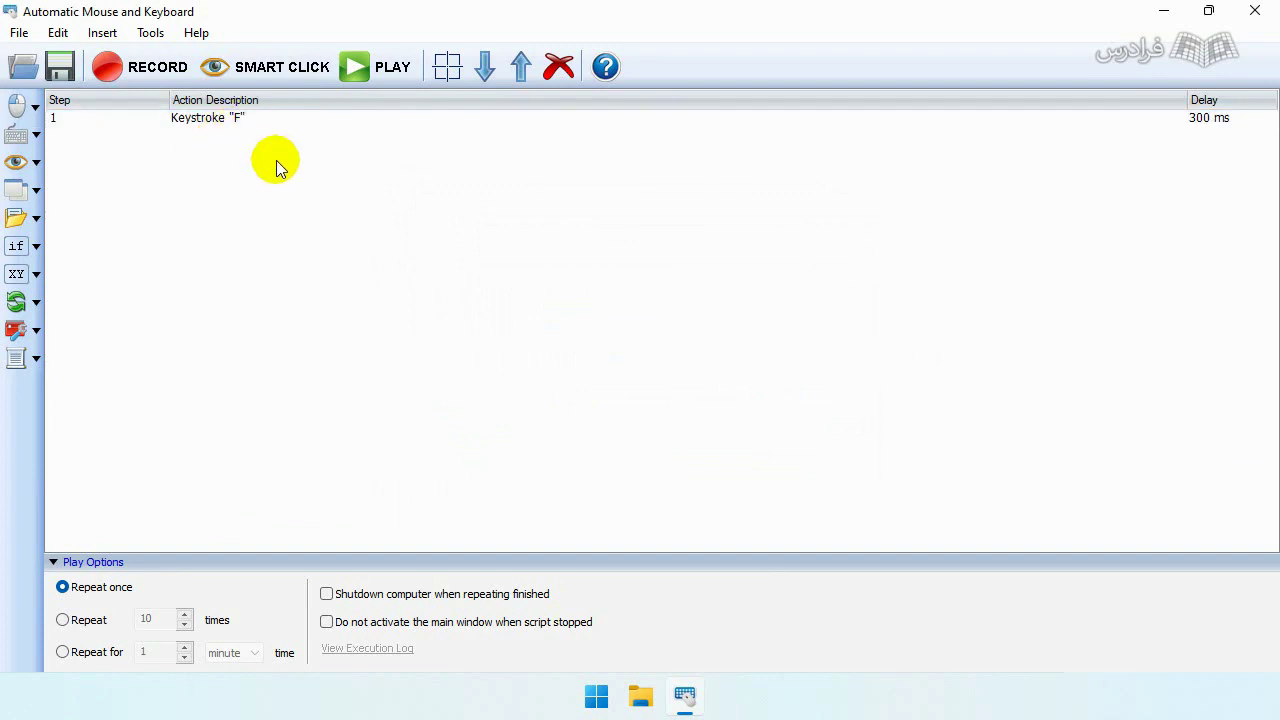
Step: Change the script's Keystroke action to the combination Ctrl + Z
double_click(213, 118)
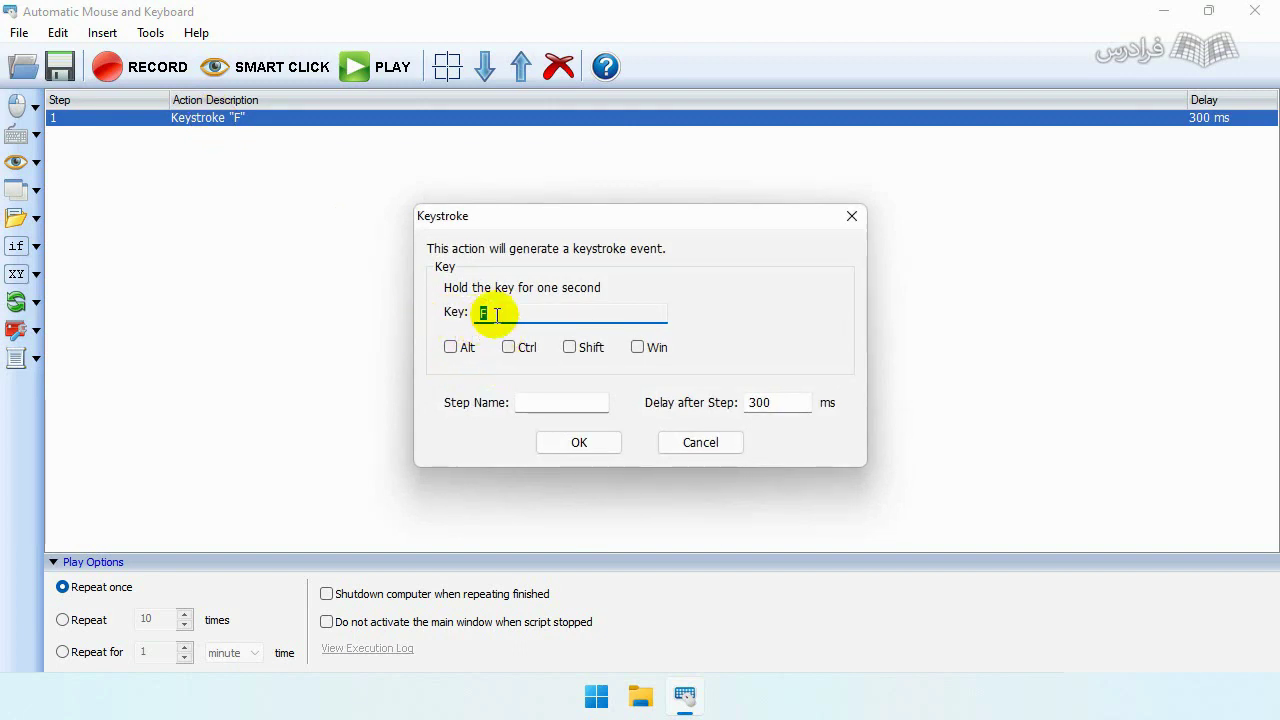
click(508, 347)
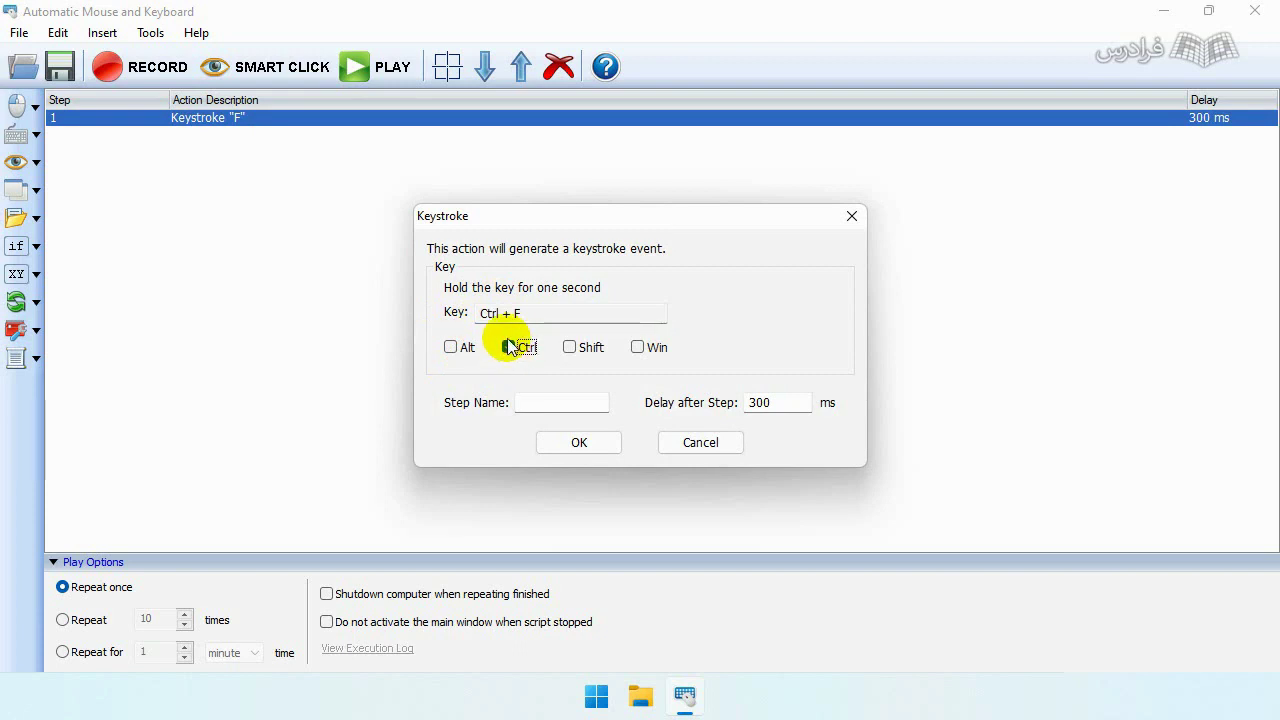
click(532, 318)
key(z)
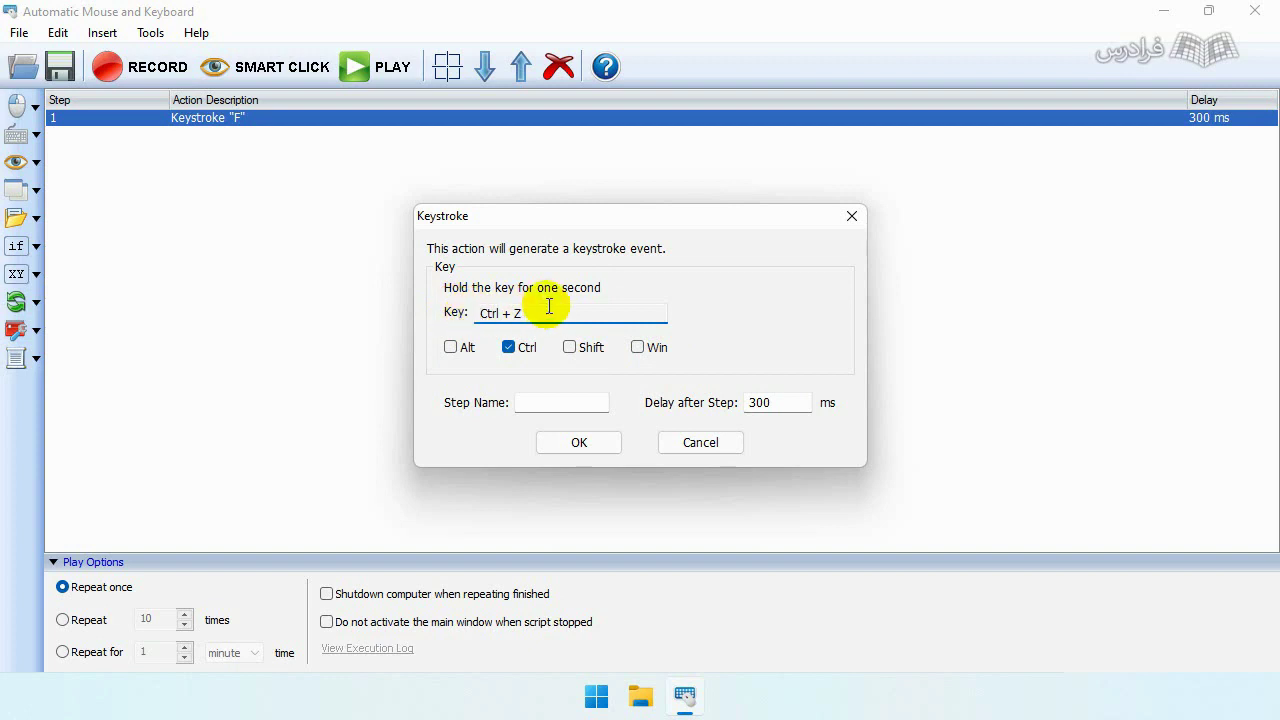
drag(537, 314, 470, 313)
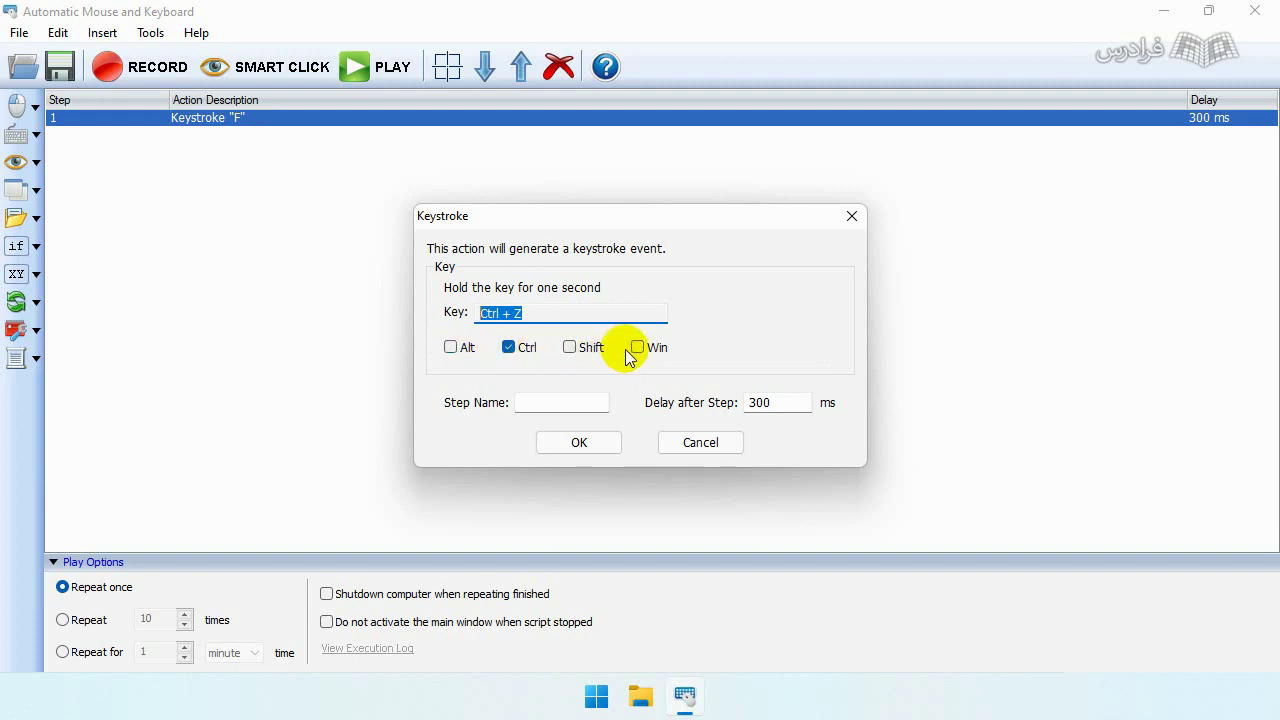
click(572, 446)
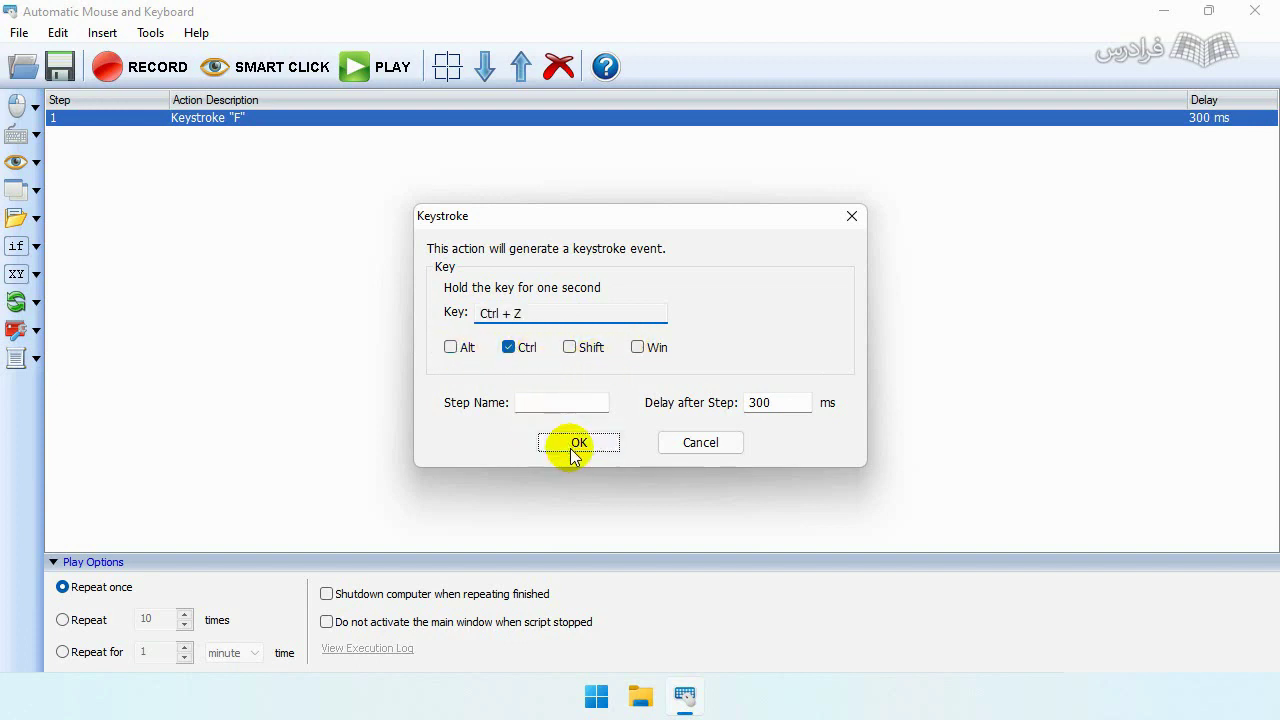
click(236, 148)
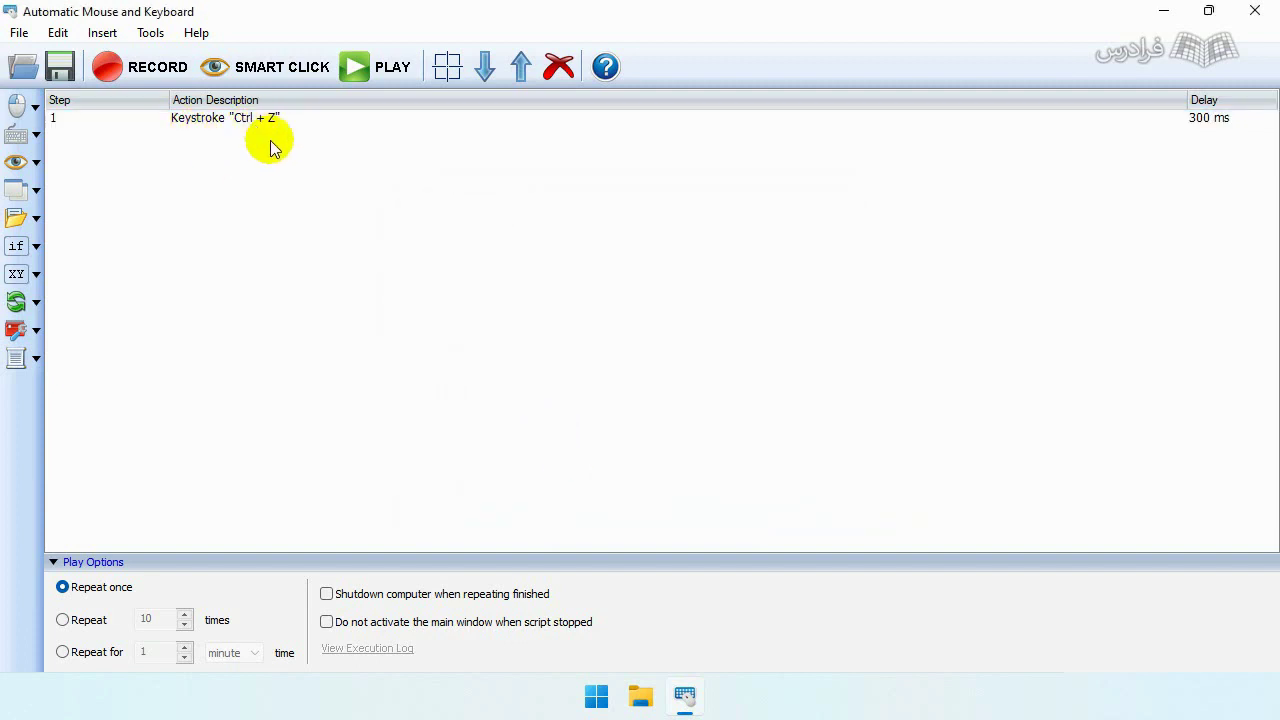
Step: Examine the keys offered for a Key Down action and close it without adding a step
click(38, 136)
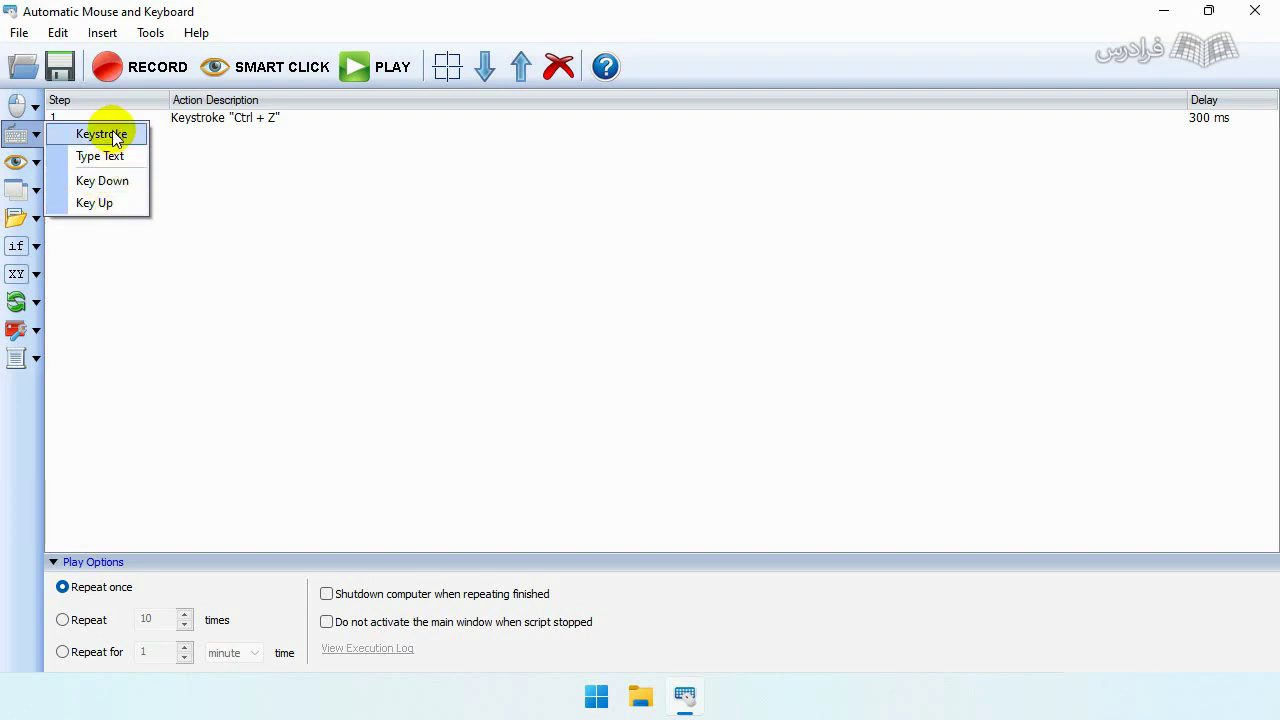
click(102, 181)
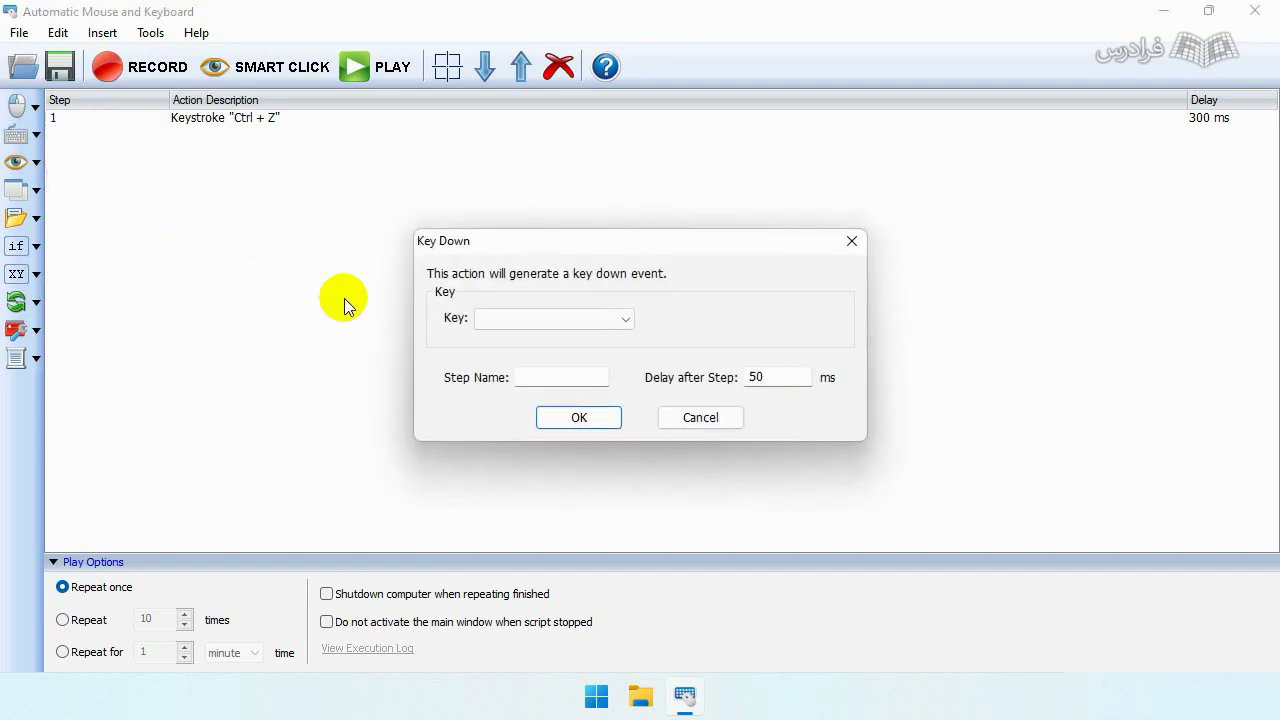
click(627, 319)
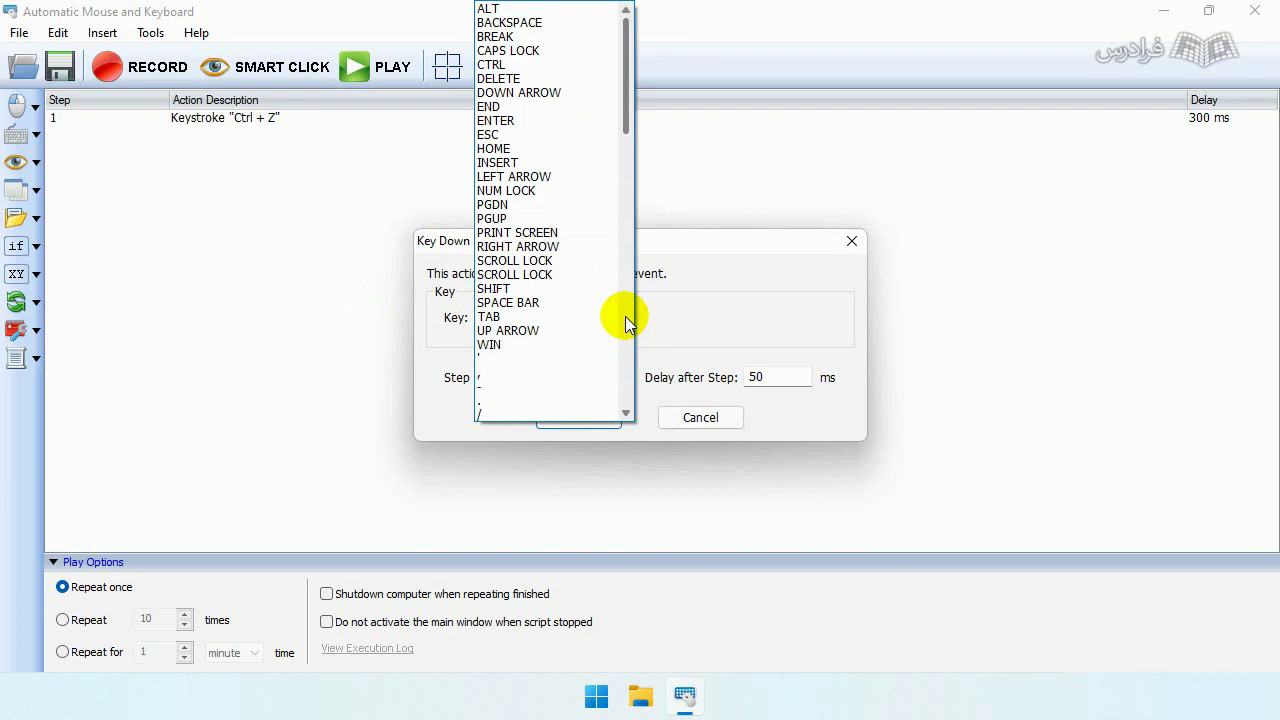
scroll(620, 99, down, 1)
scroll(620, 99, up, 1)
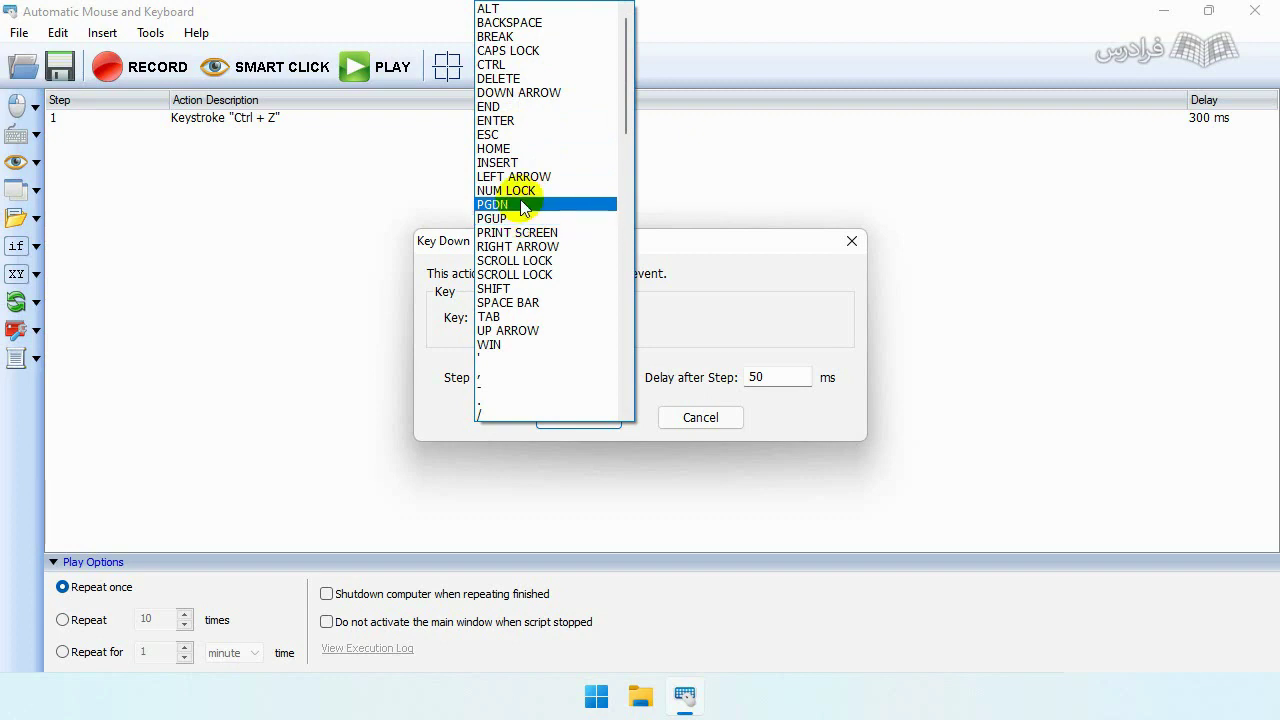
drag(623, 78, 634, 314)
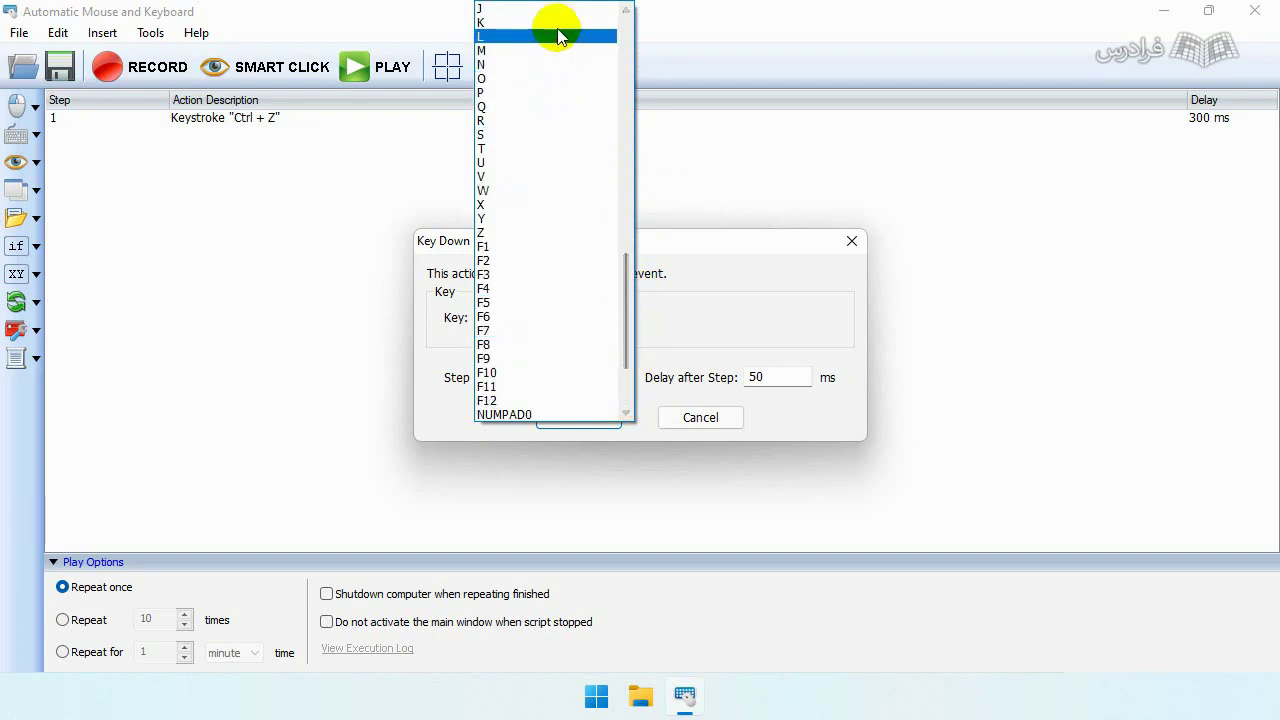
click(767, 322)
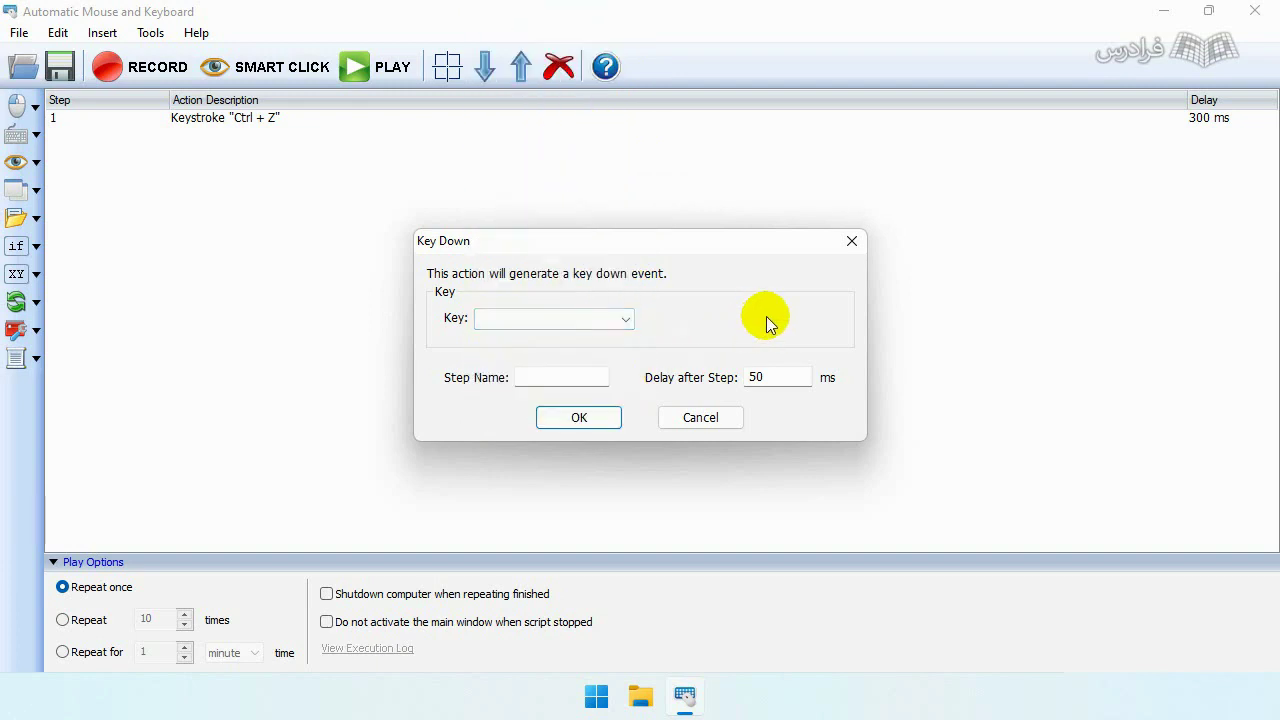
click(852, 241)
Step: Examine the Type Text and Call Function action settings and close them without adding a step
click(37, 134)
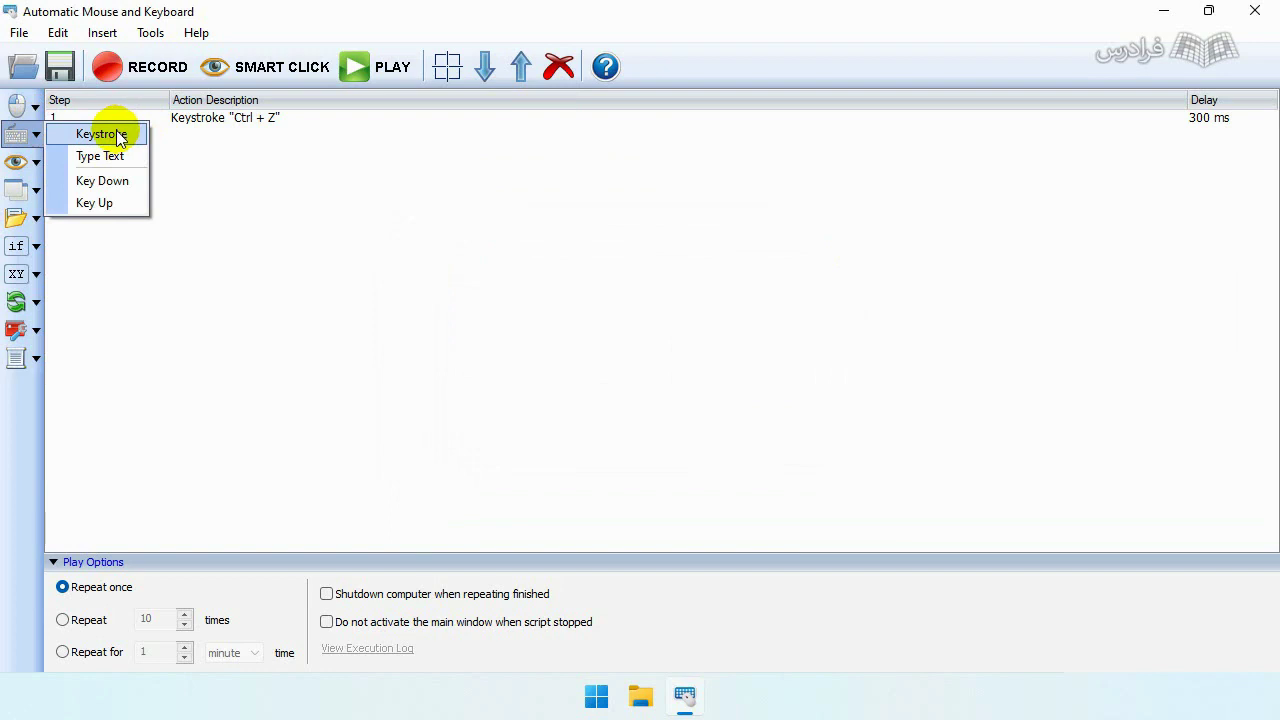
click(306, 182)
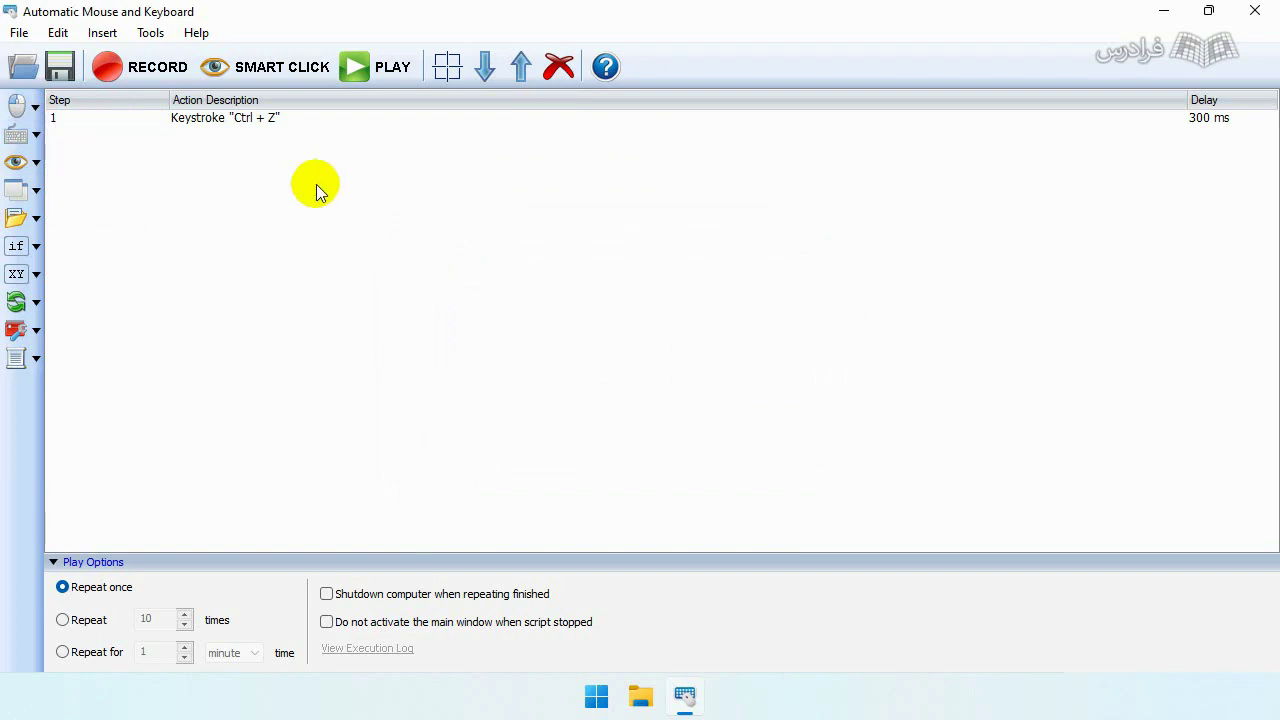
click(20, 135)
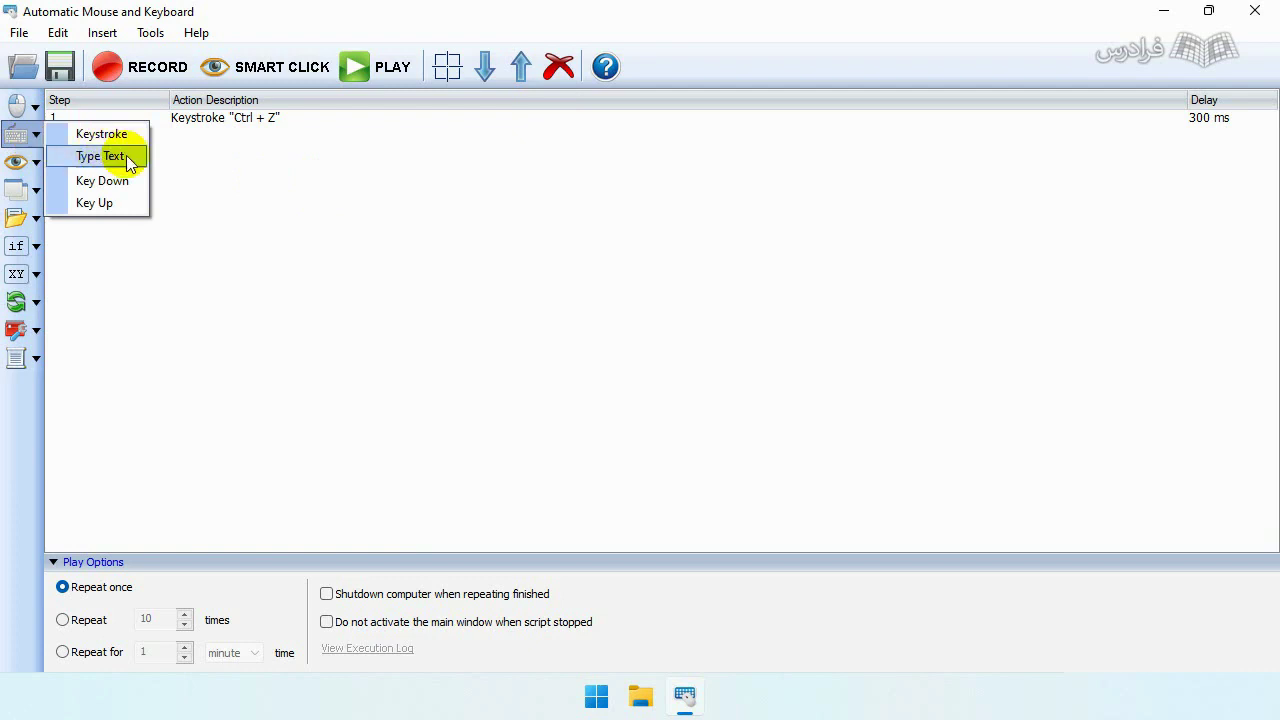
click(110, 157)
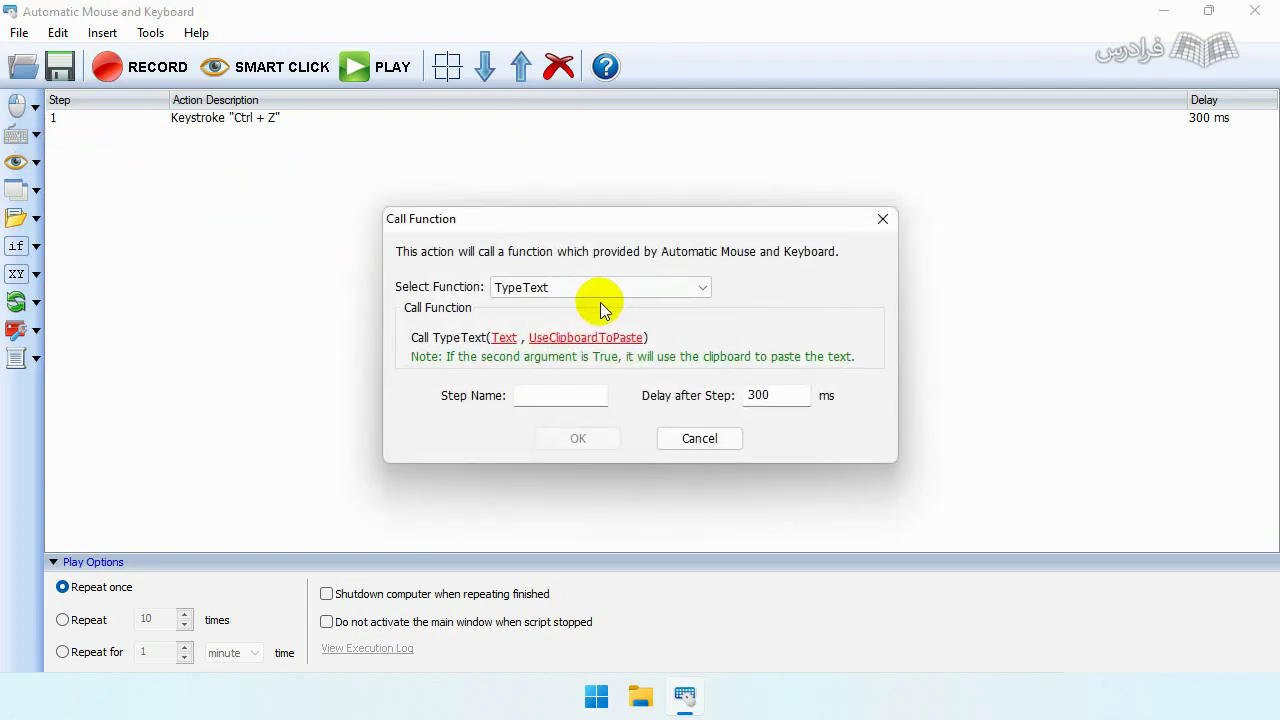
drag(609, 221, 606, 174)
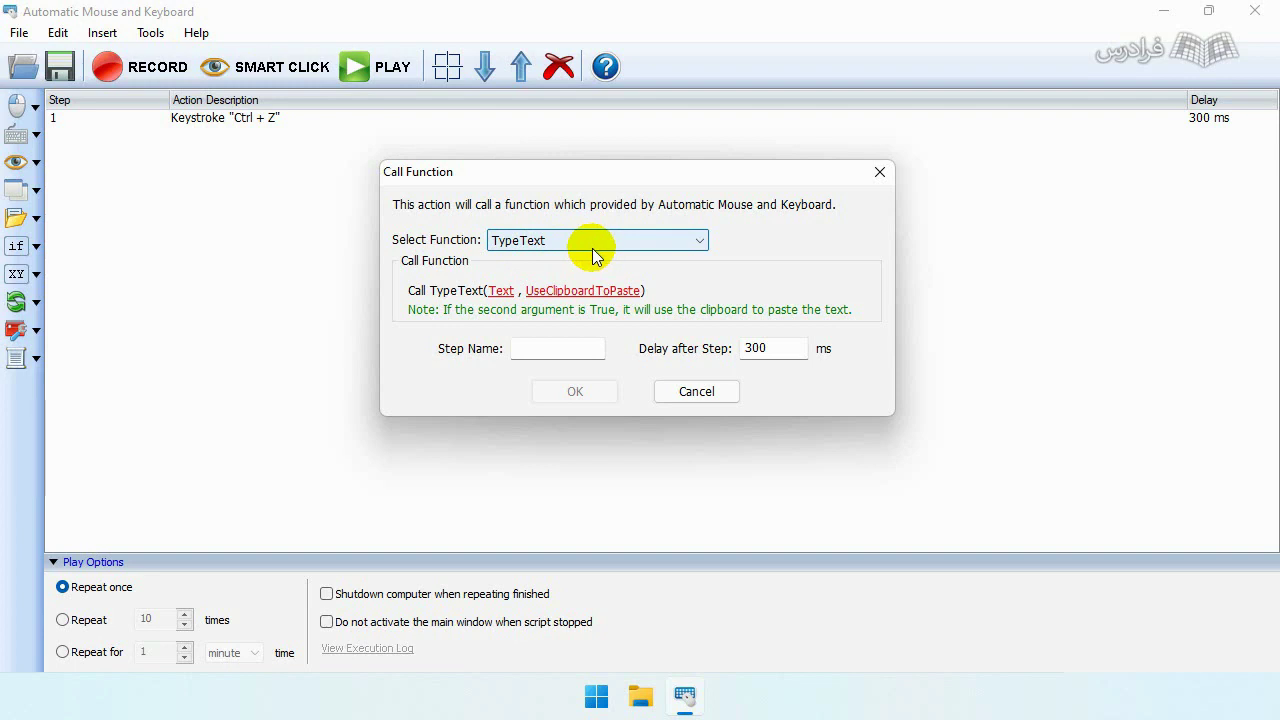
click(880, 172)
click(37, 330)
click(108, 332)
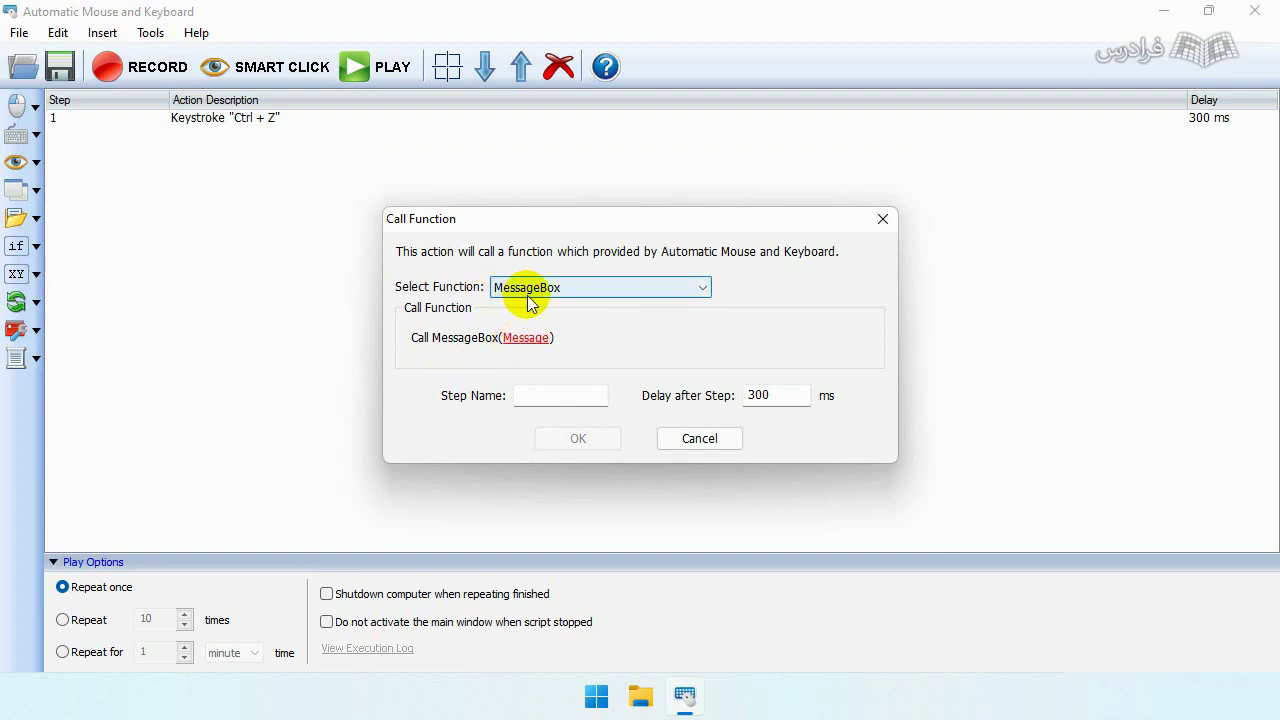
click(879, 223)
Step: Start a new Type Text action and set its Text argument to "word"
click(30, 134)
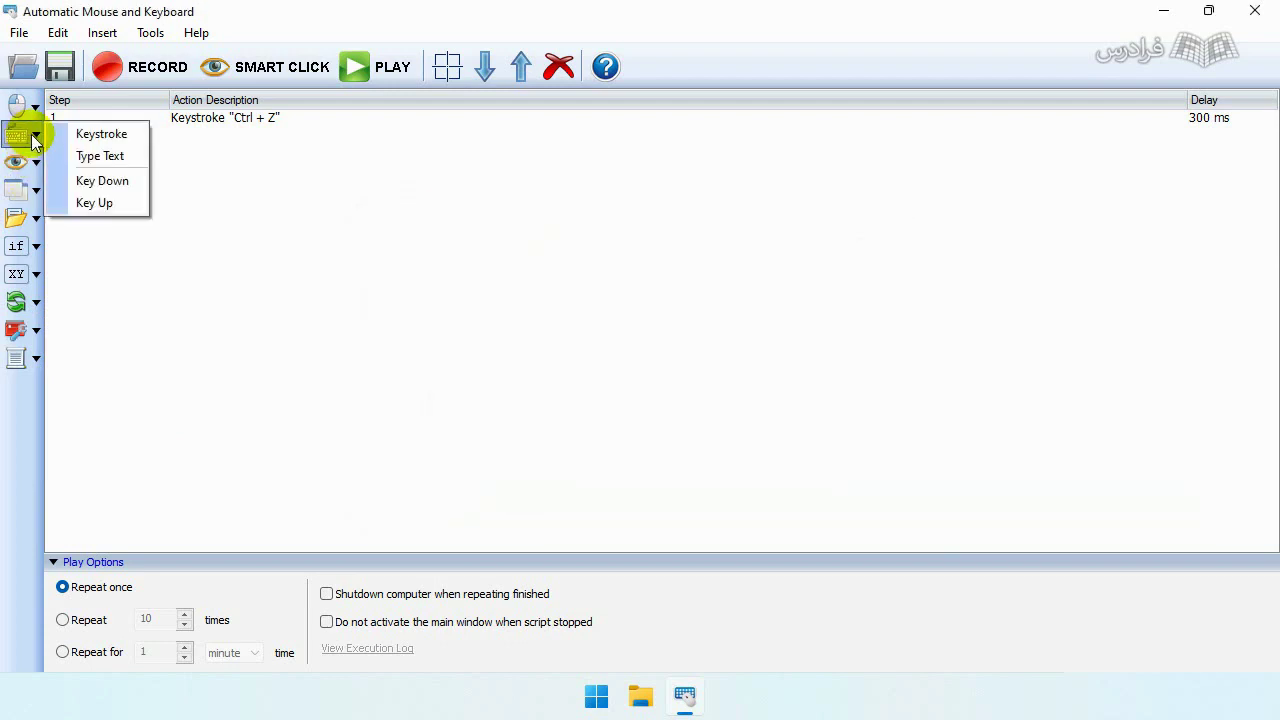
click(124, 157)
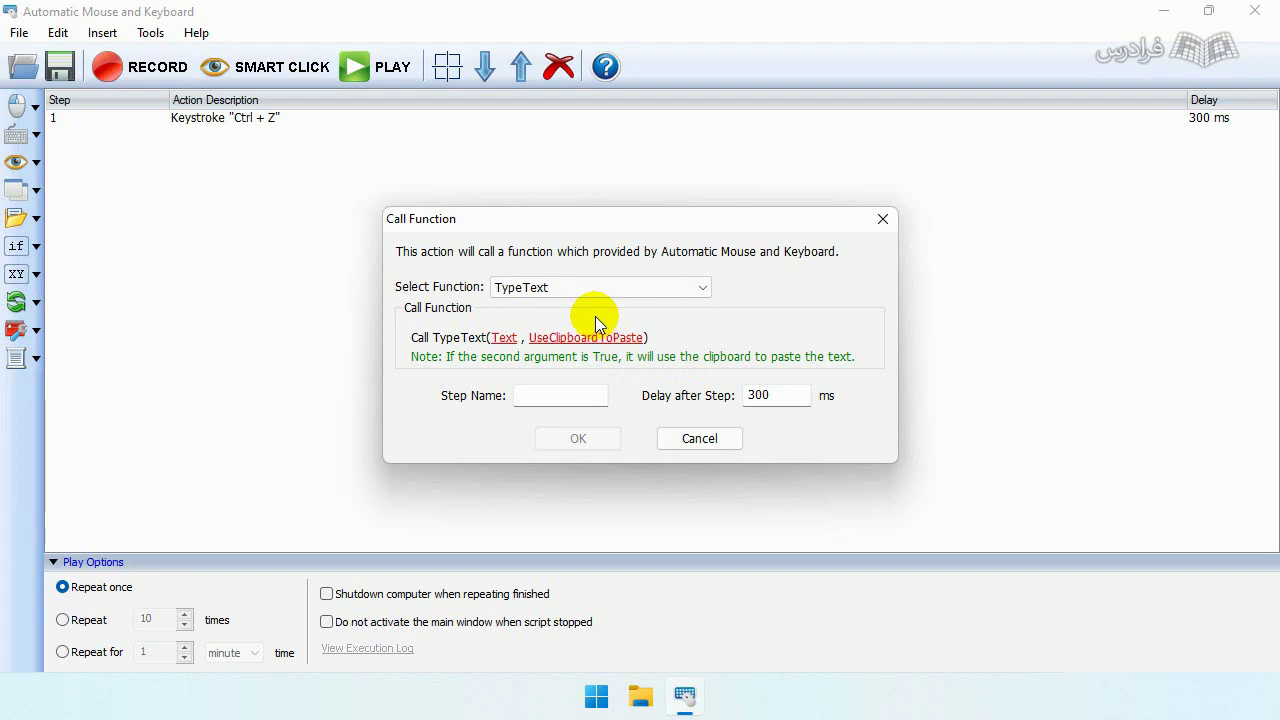
click(505, 340)
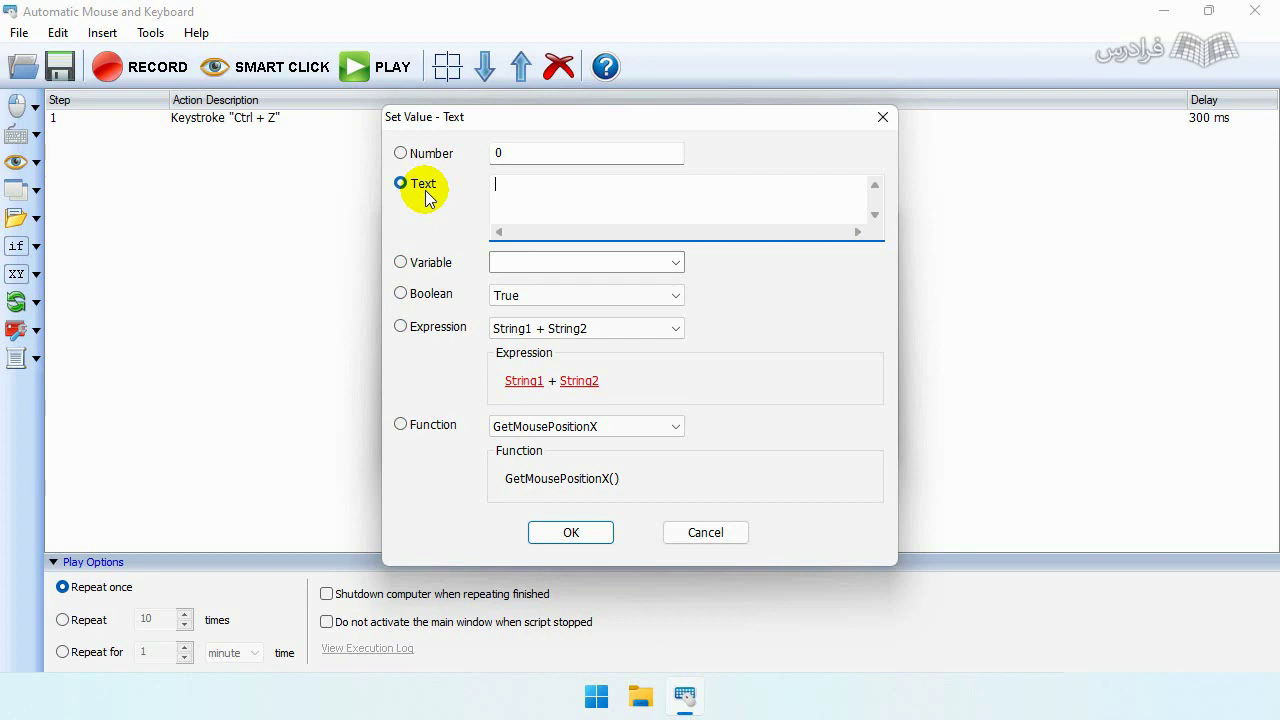
click(531, 193)
text(w)
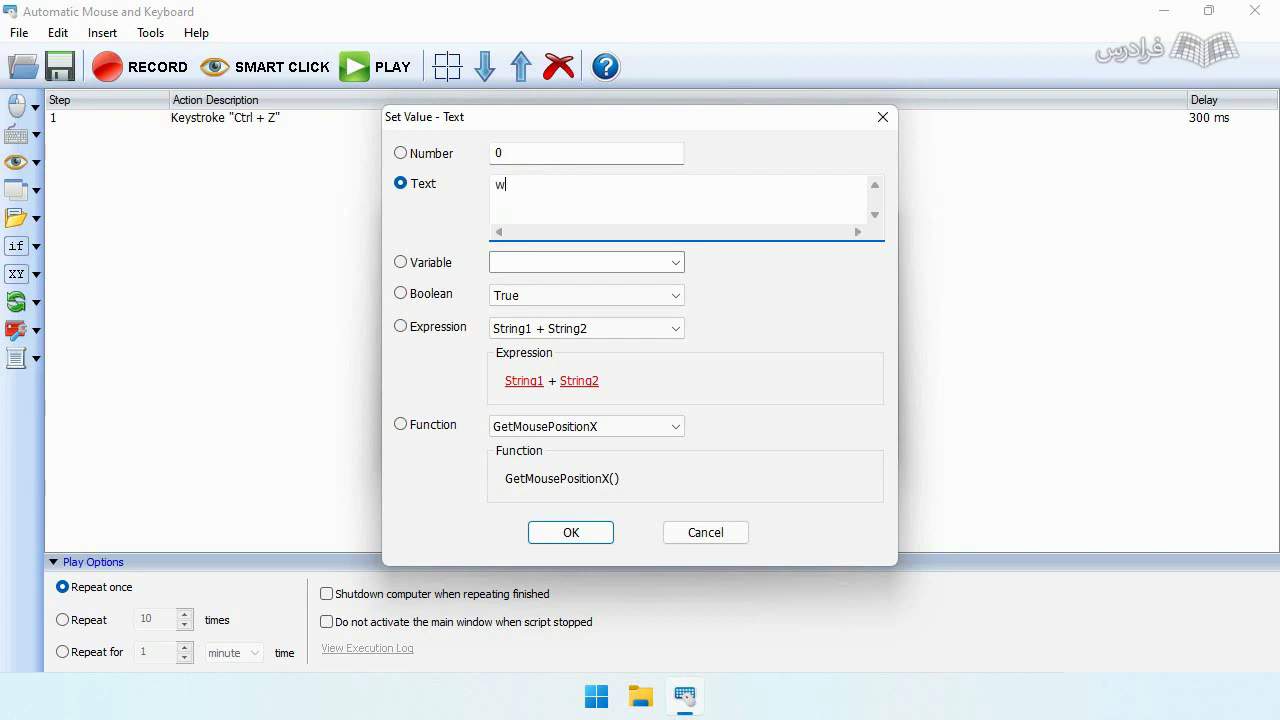
text(ord)
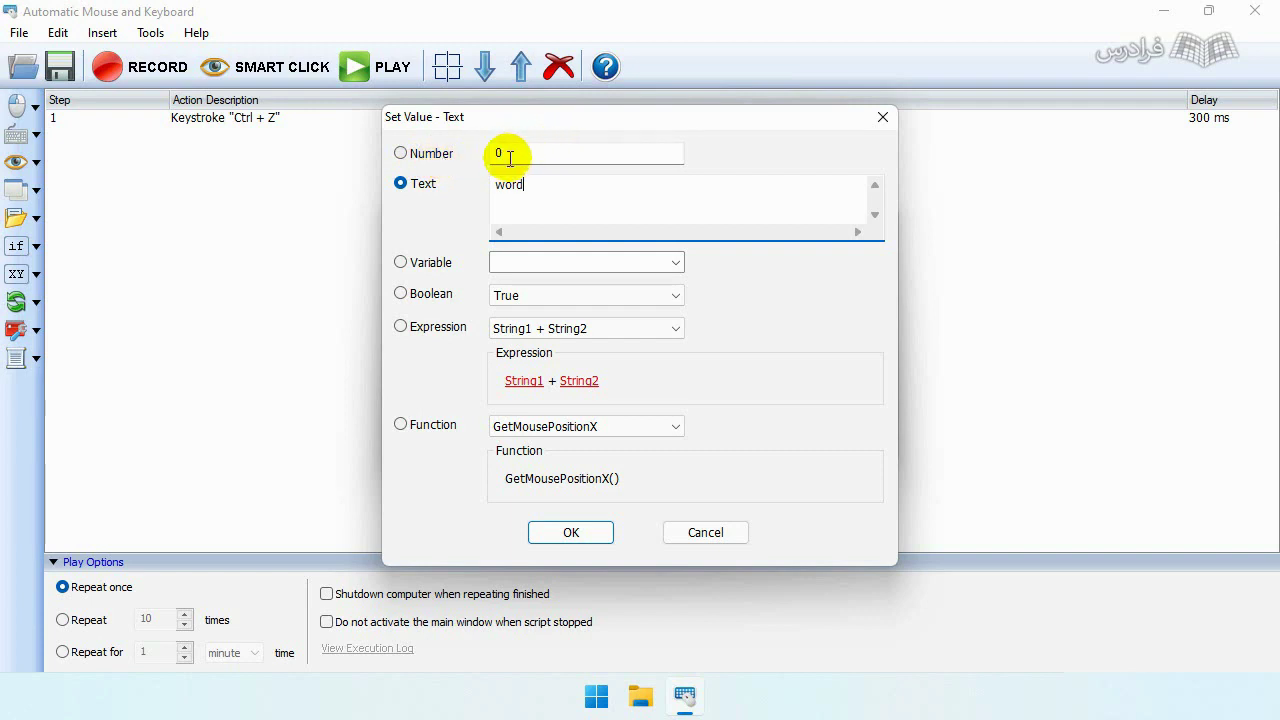
drag(535, 184, 451, 183)
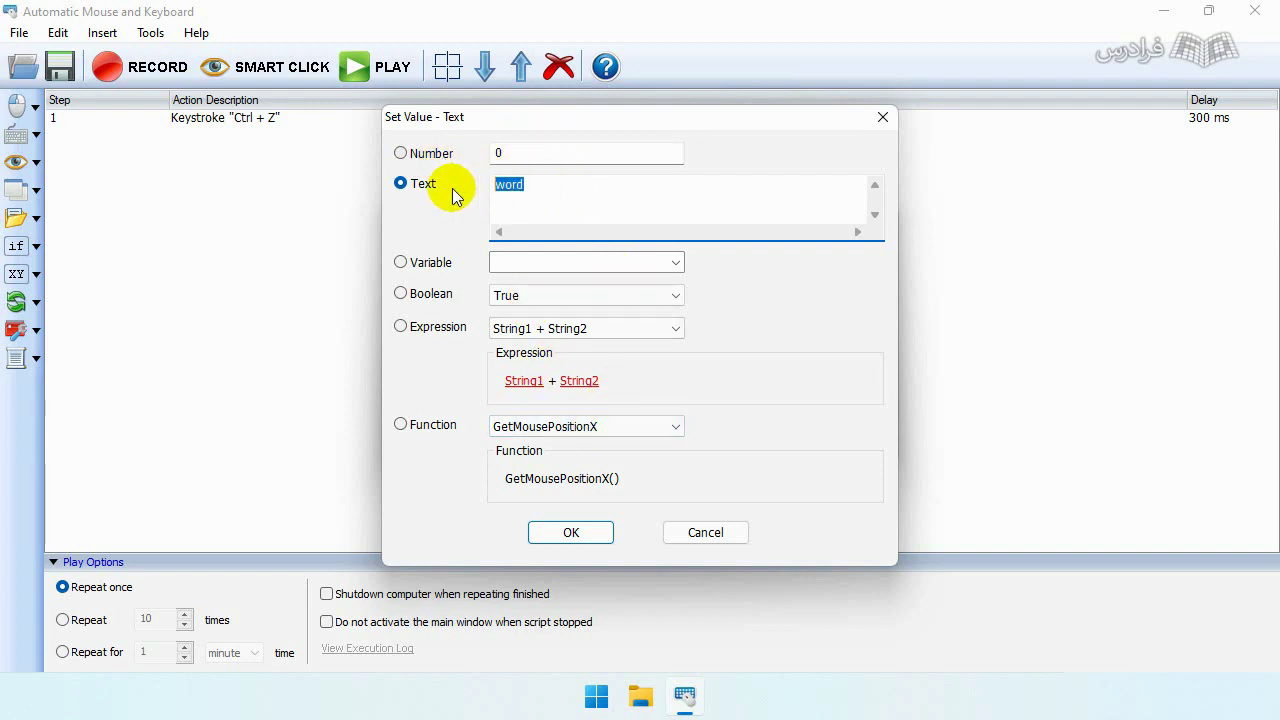
click(571, 532)
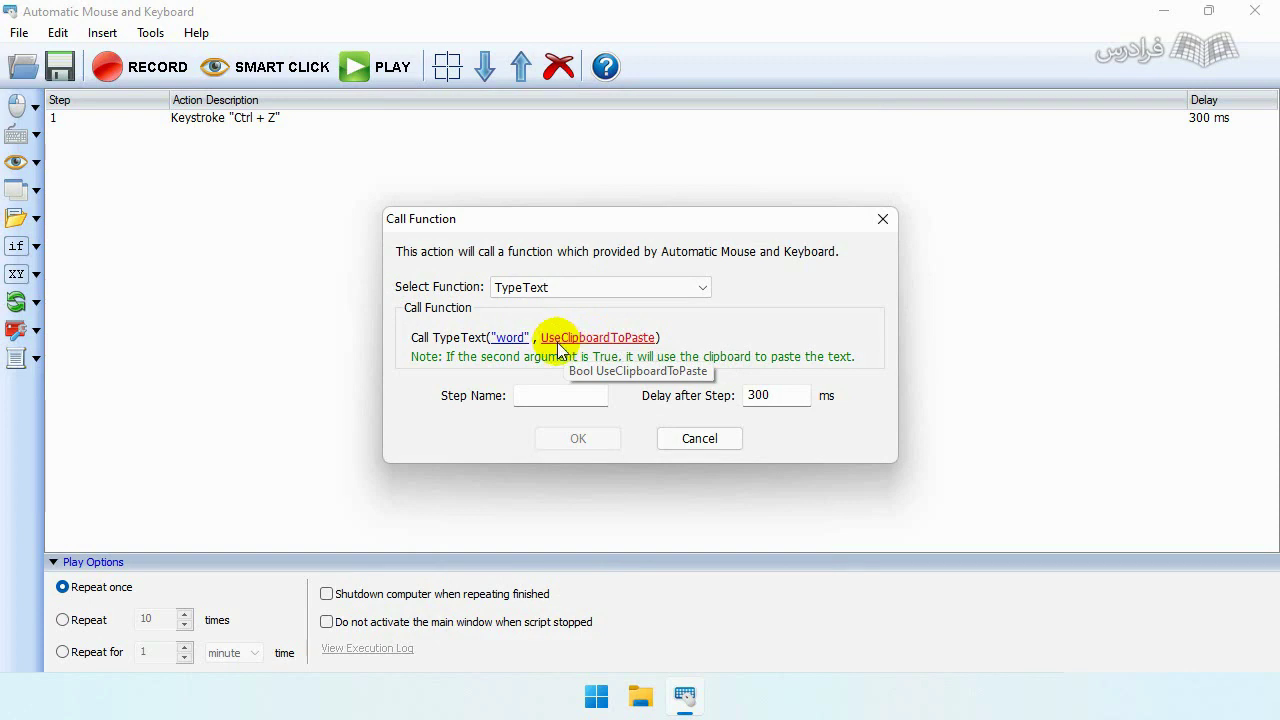
Step: Set the action's UseClipboardToPaste argument to the Boolean value True
click(610, 339)
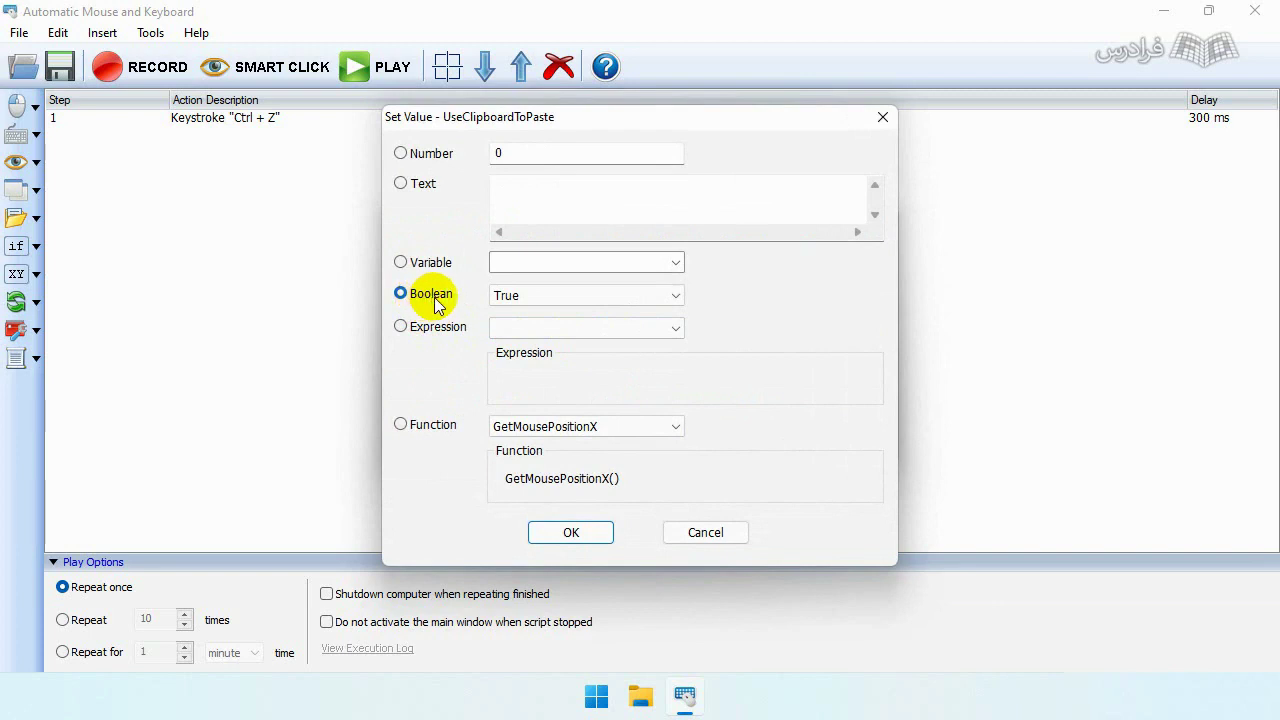
click(655, 295)
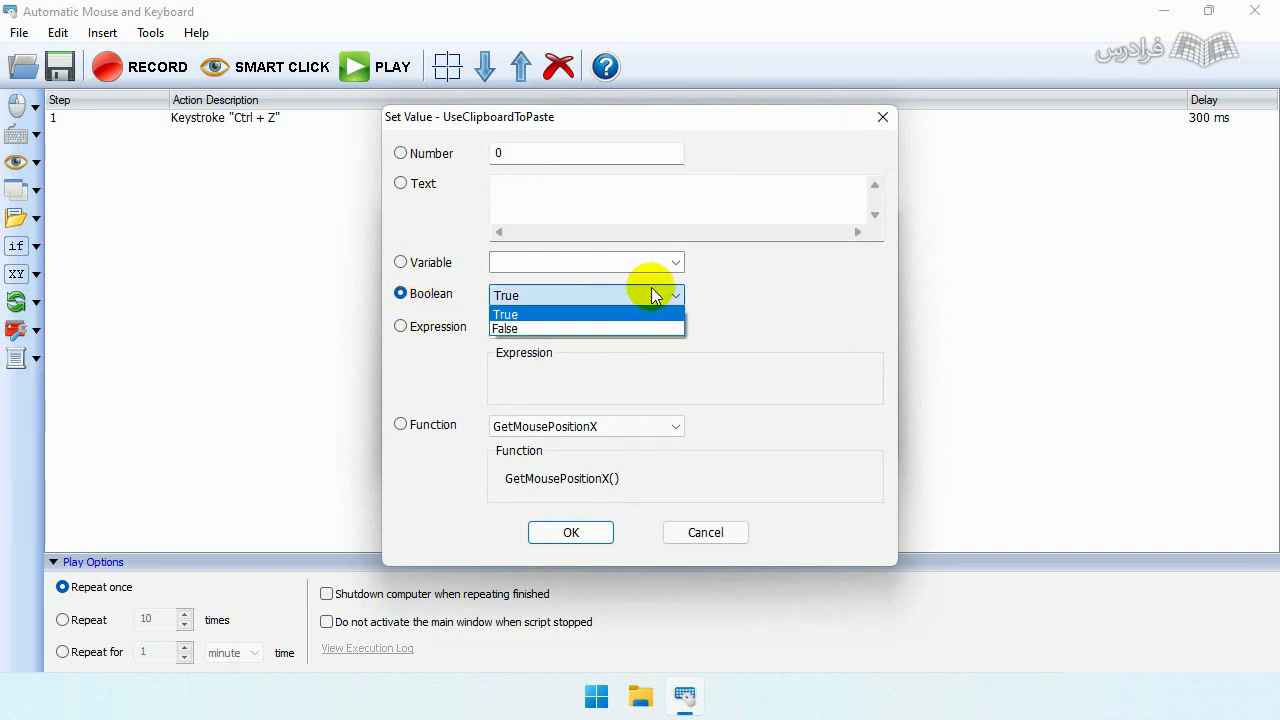
click(533, 315)
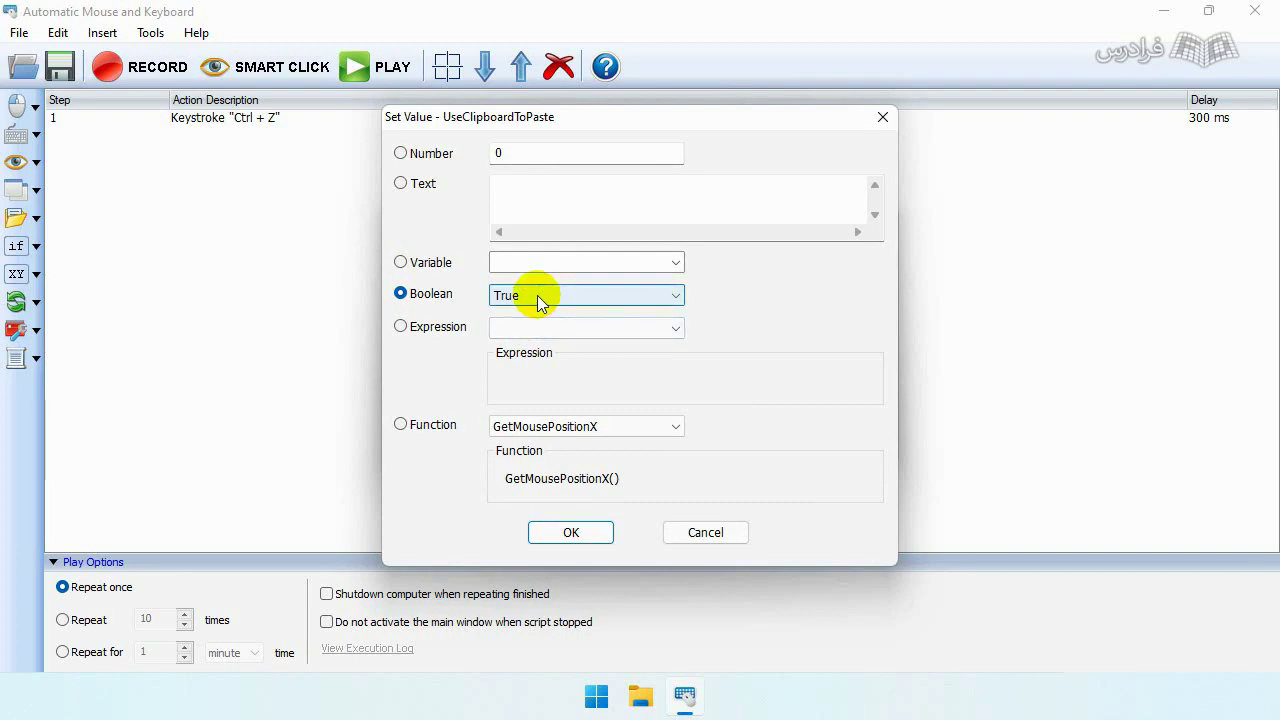
click(537, 295)
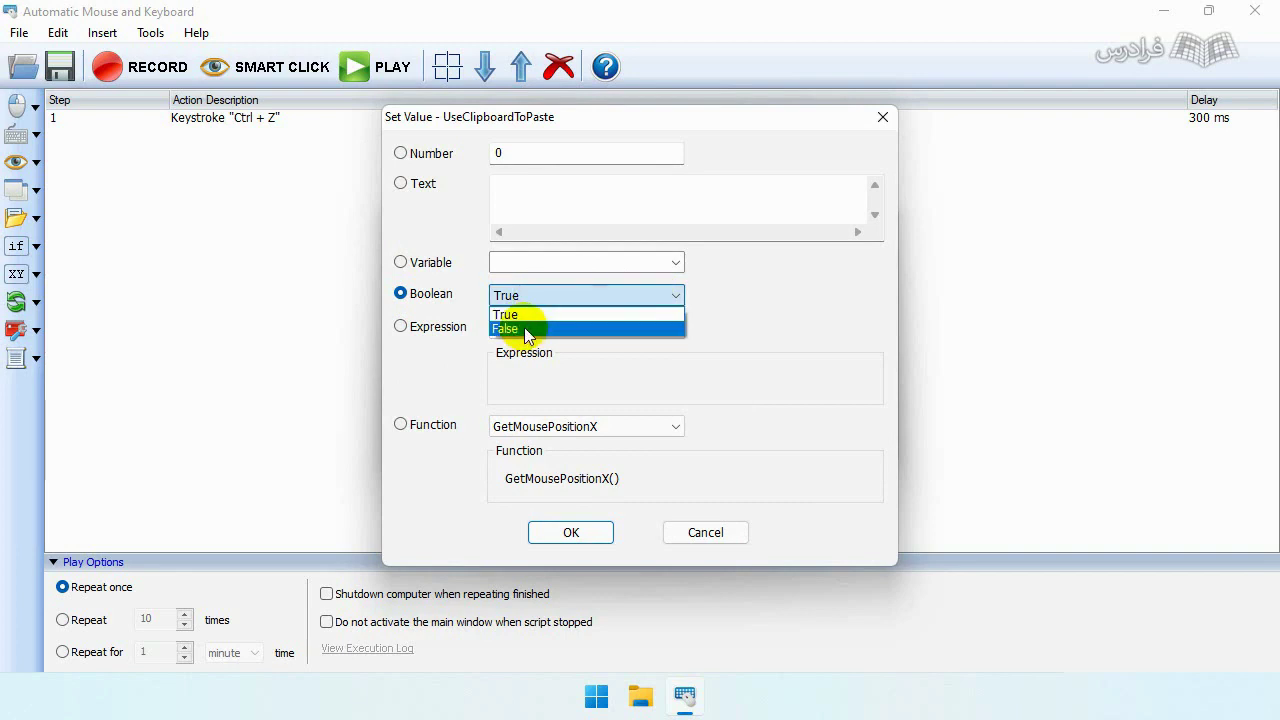
click(530, 309)
click(582, 530)
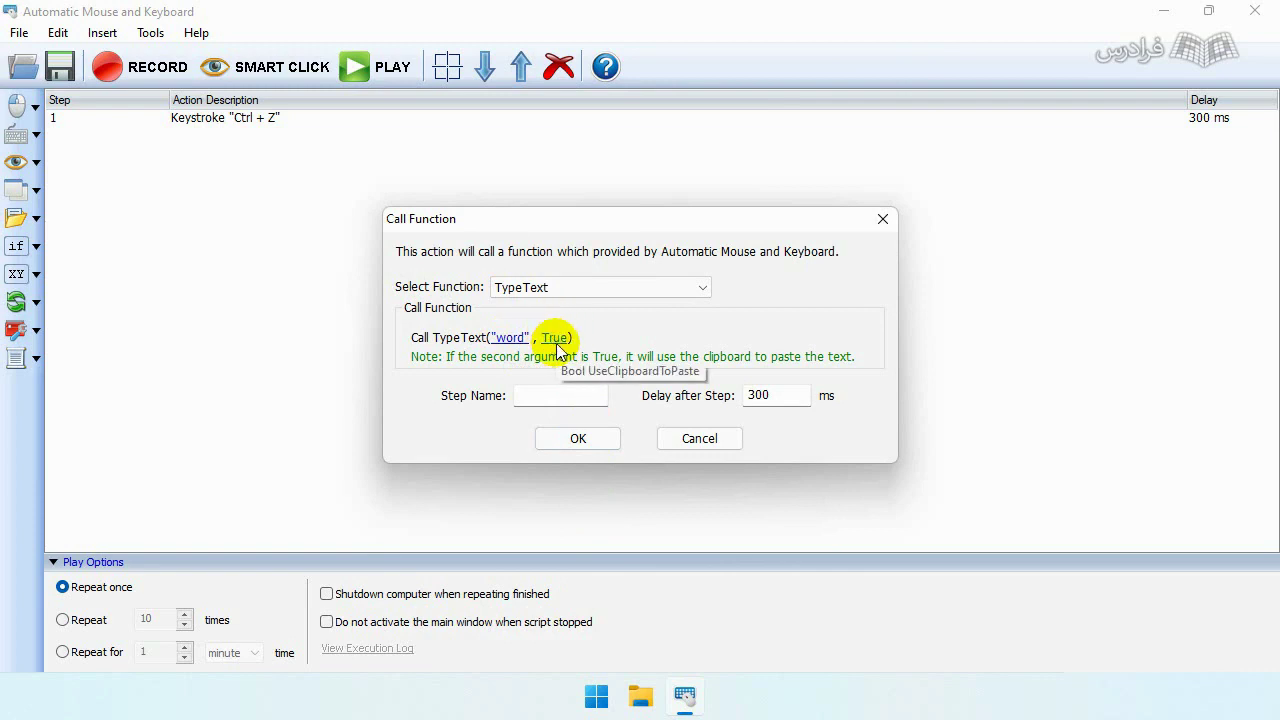
Step: Set the UseClipboardToPaste argument to False and add the TypeText action to the script
click(558, 345)
click(545, 299)
click(545, 299)
key(Down)
click(571, 532)
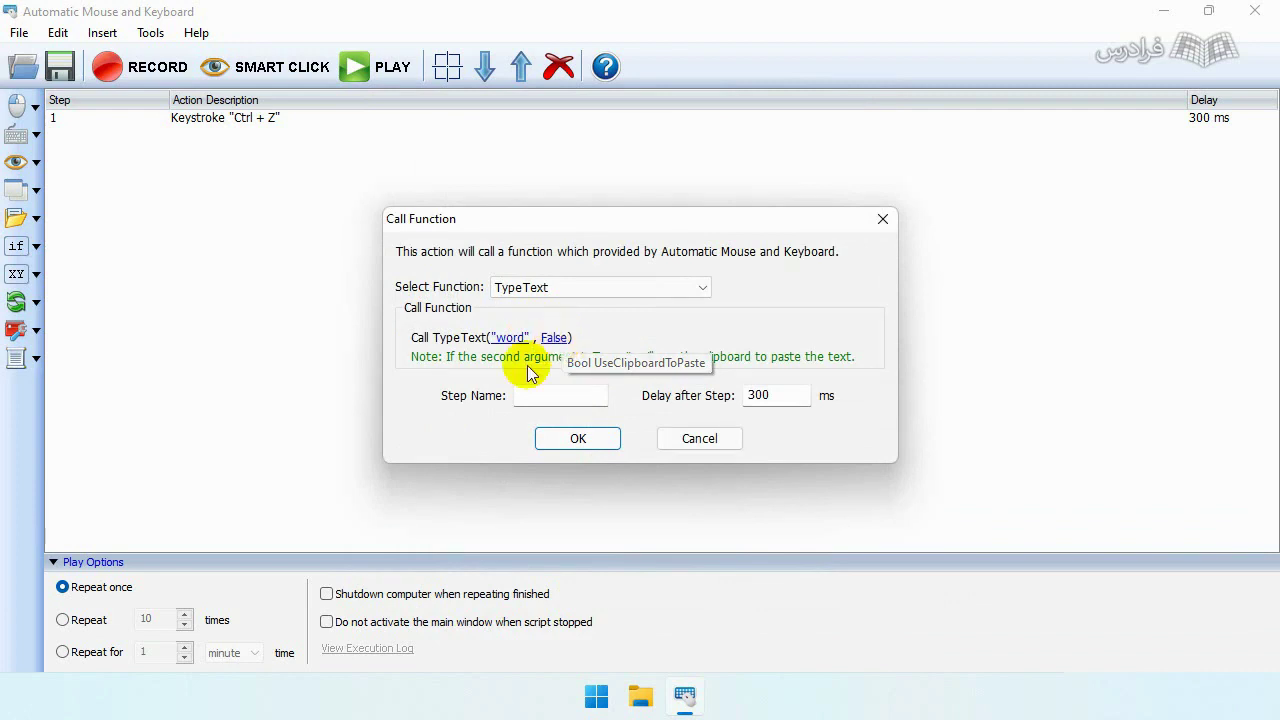
click(577, 438)
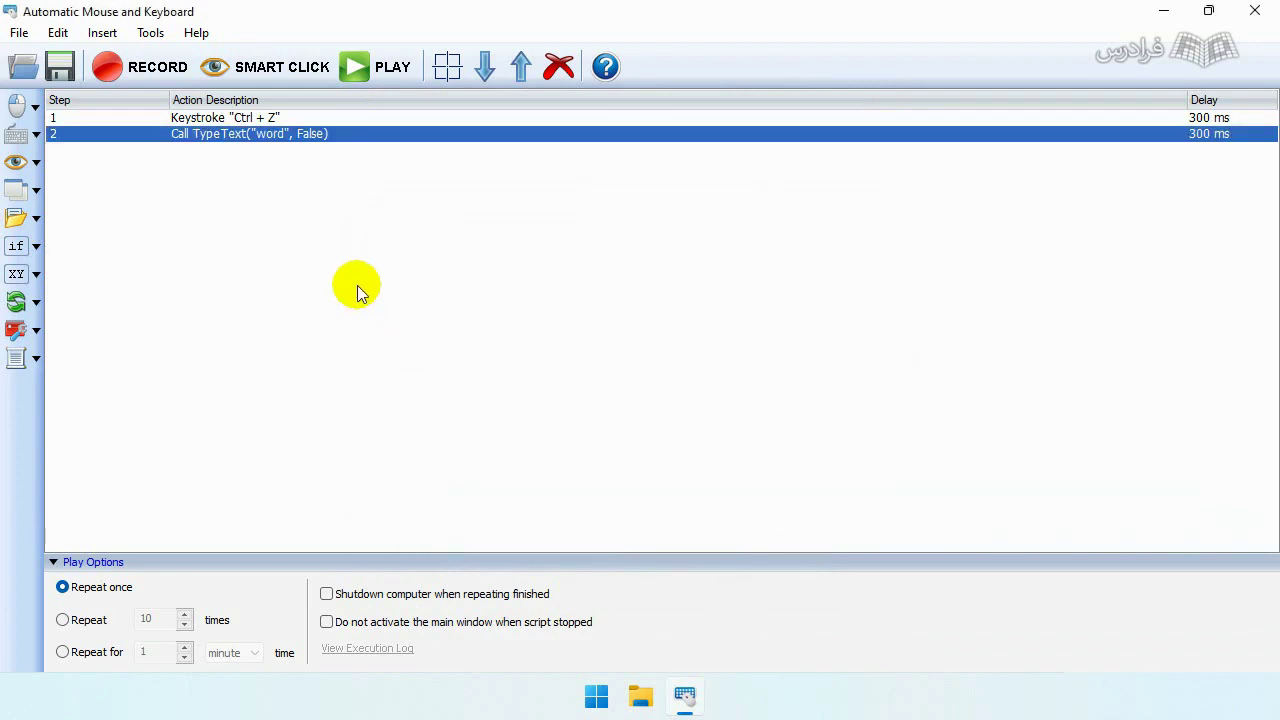
Step: Look at the search field in the Windows Start menu and return to the script
click(595, 697)
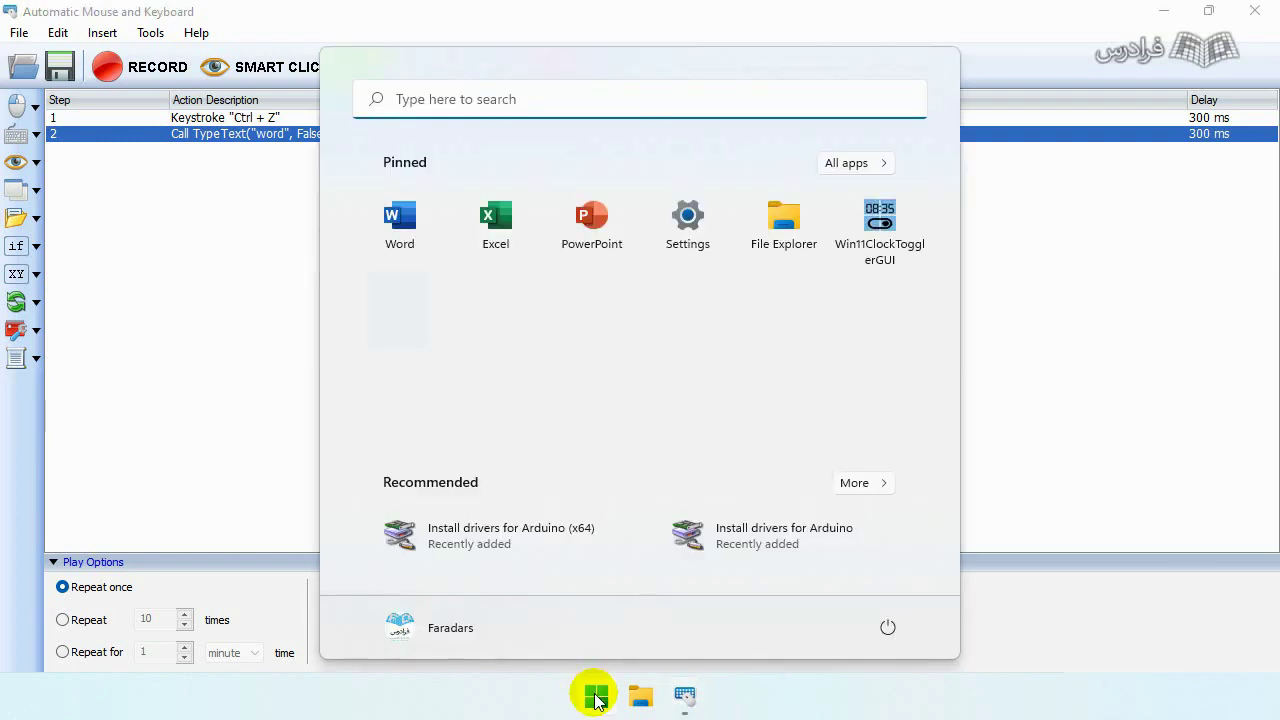
click(446, 97)
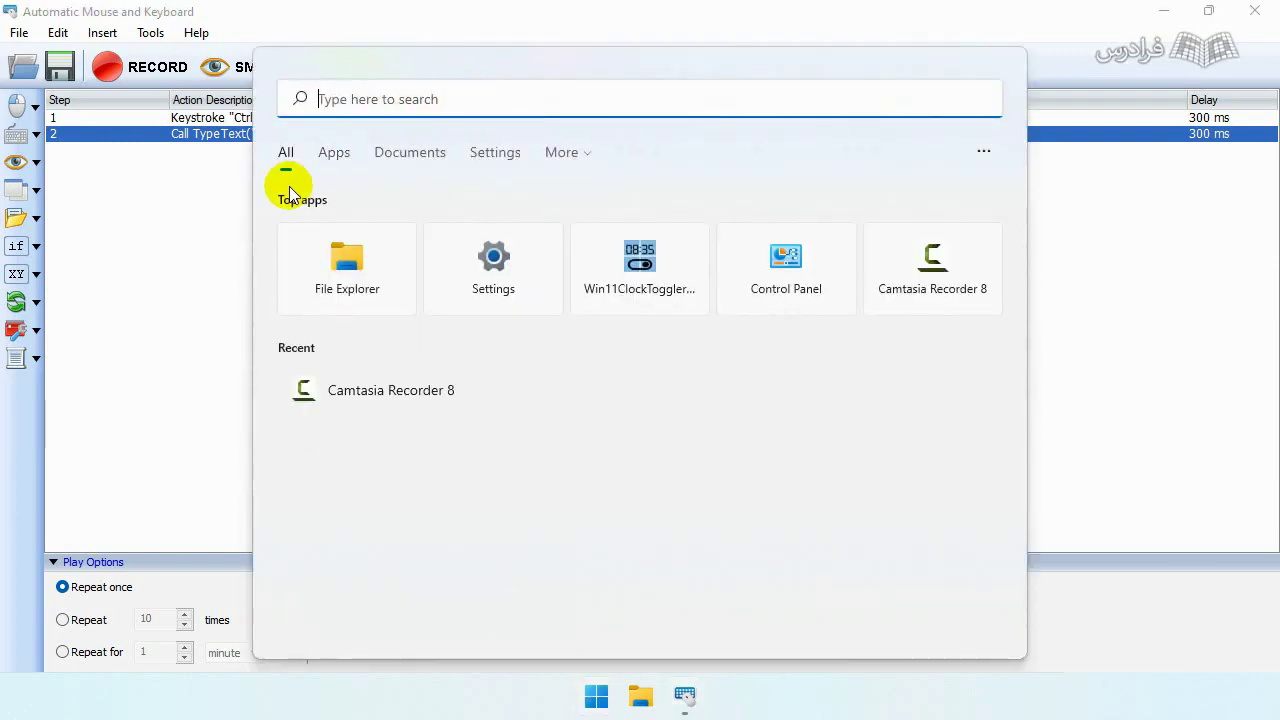
click(197, 218)
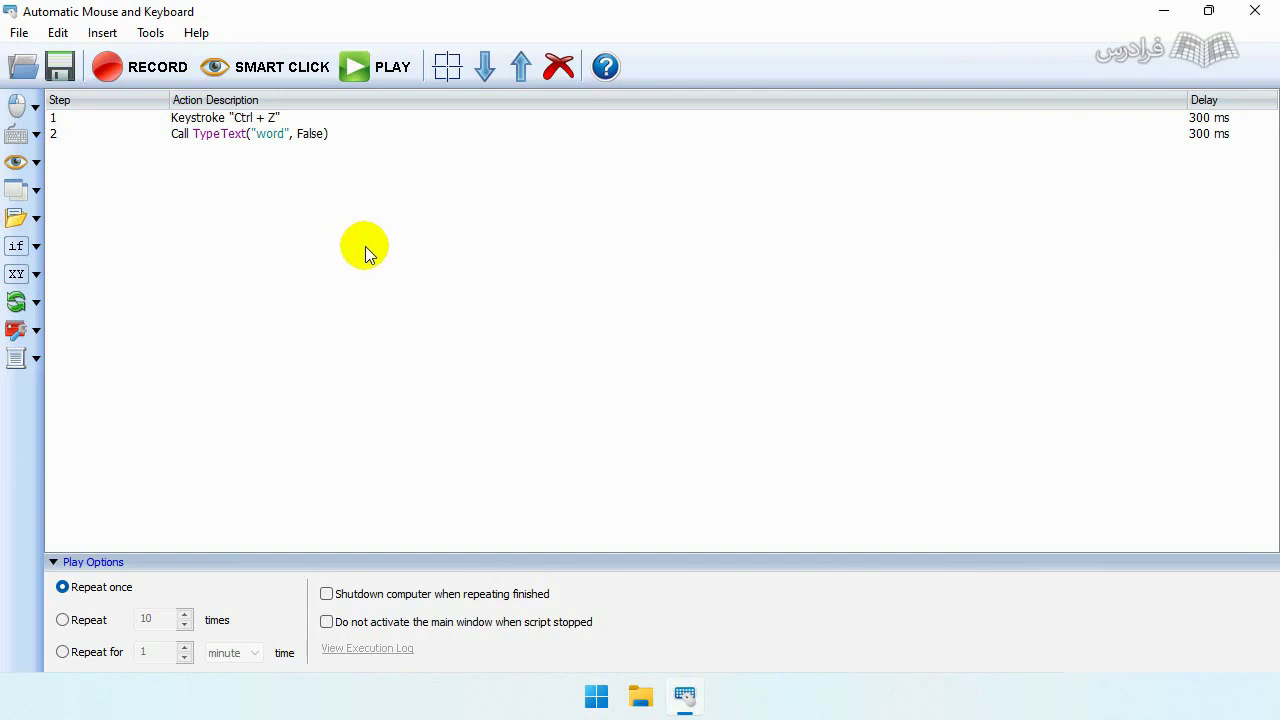
Step: Delete the Keystroke "Ctrl + Z" step from the script
click(222, 120)
key(Delete)
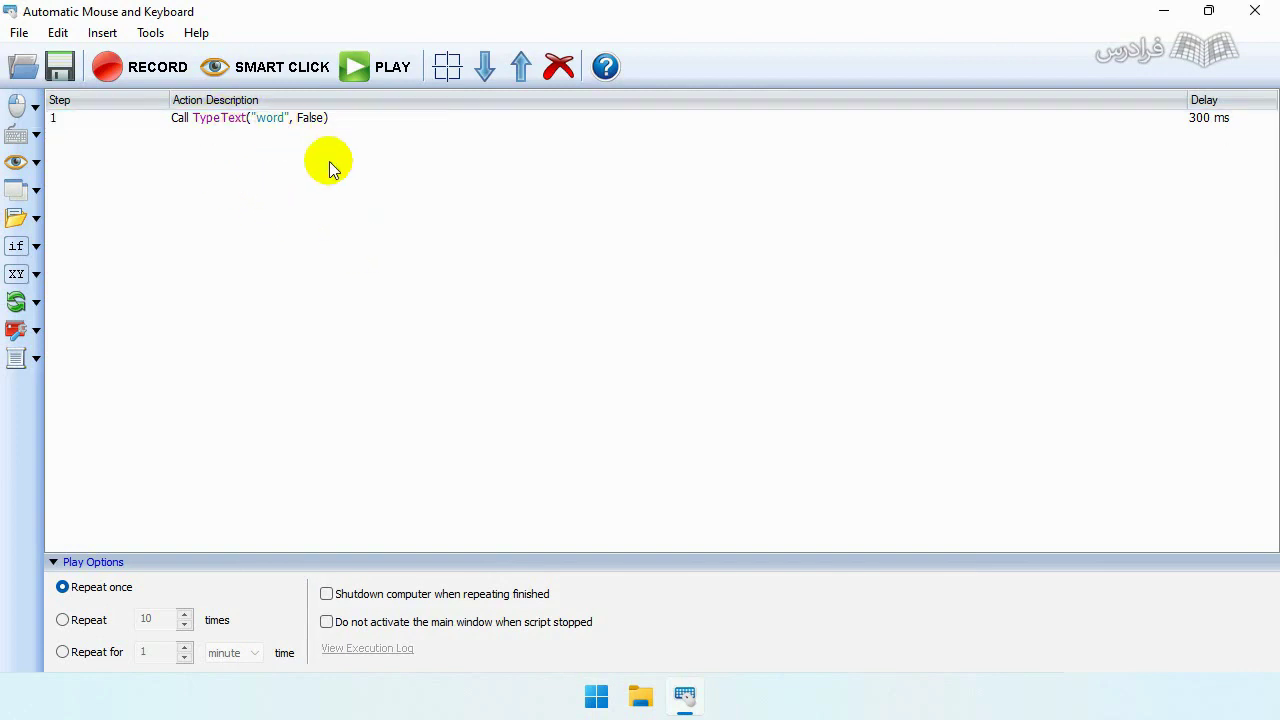
Step: Add a Mouse Position action for the Windows Start icon at X 601, Y 698 and place it above the TypeText step
click(245, 117)
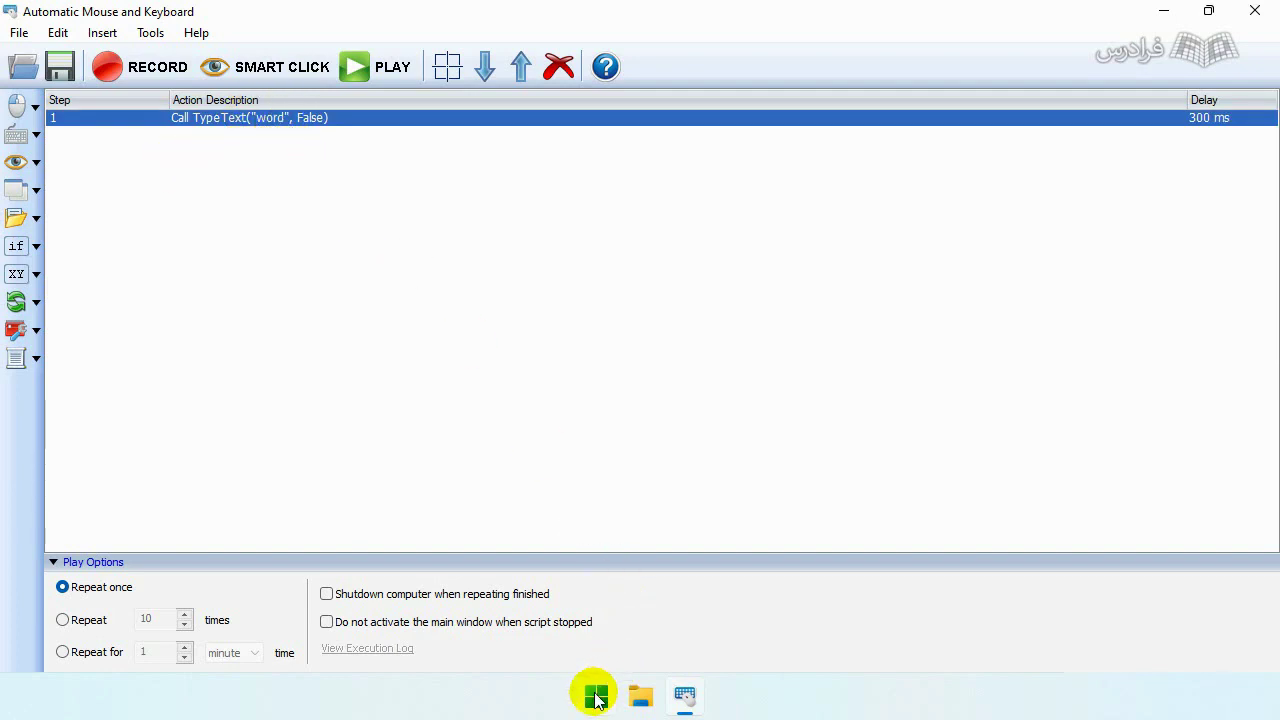
click(34, 108)
click(130, 174)
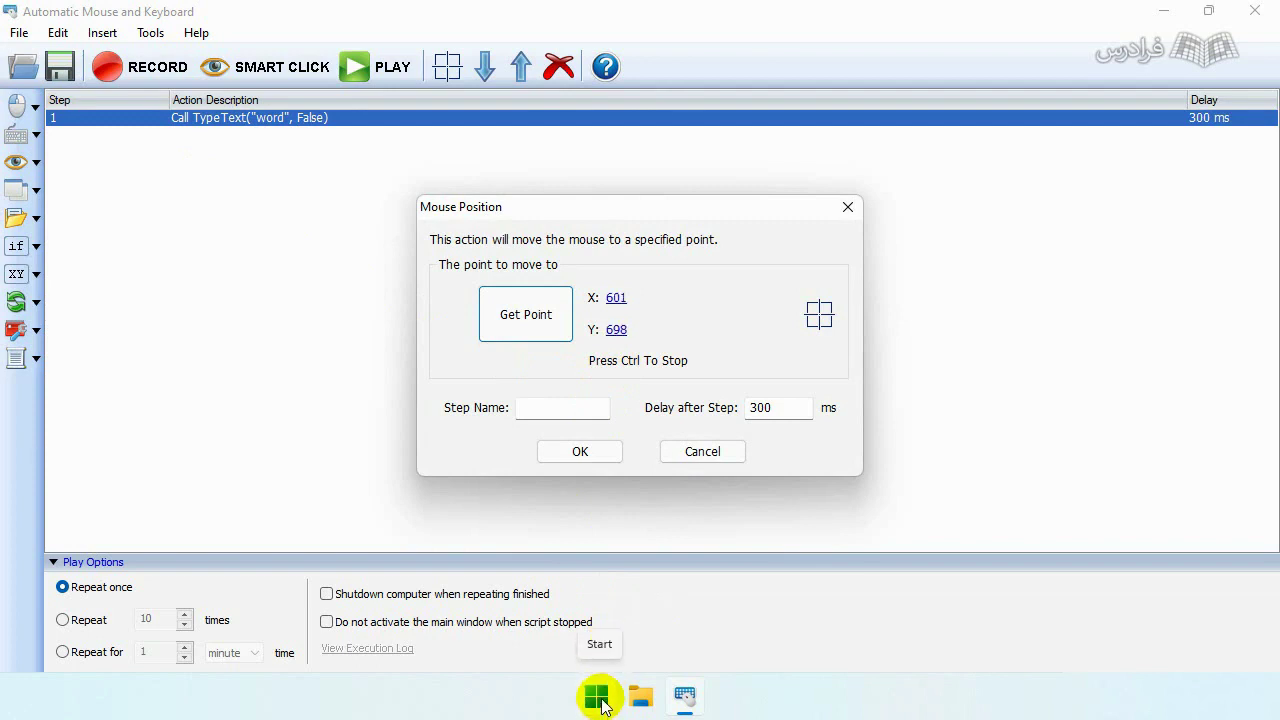
click(589, 451)
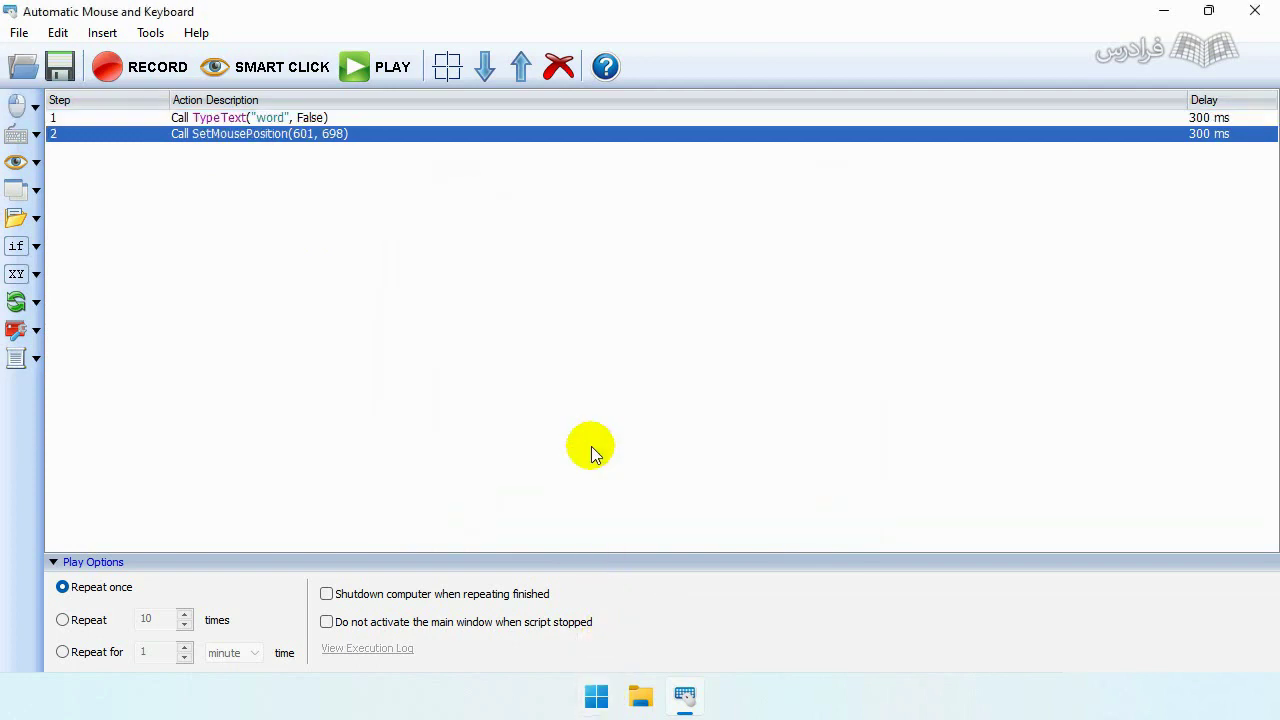
click(521, 67)
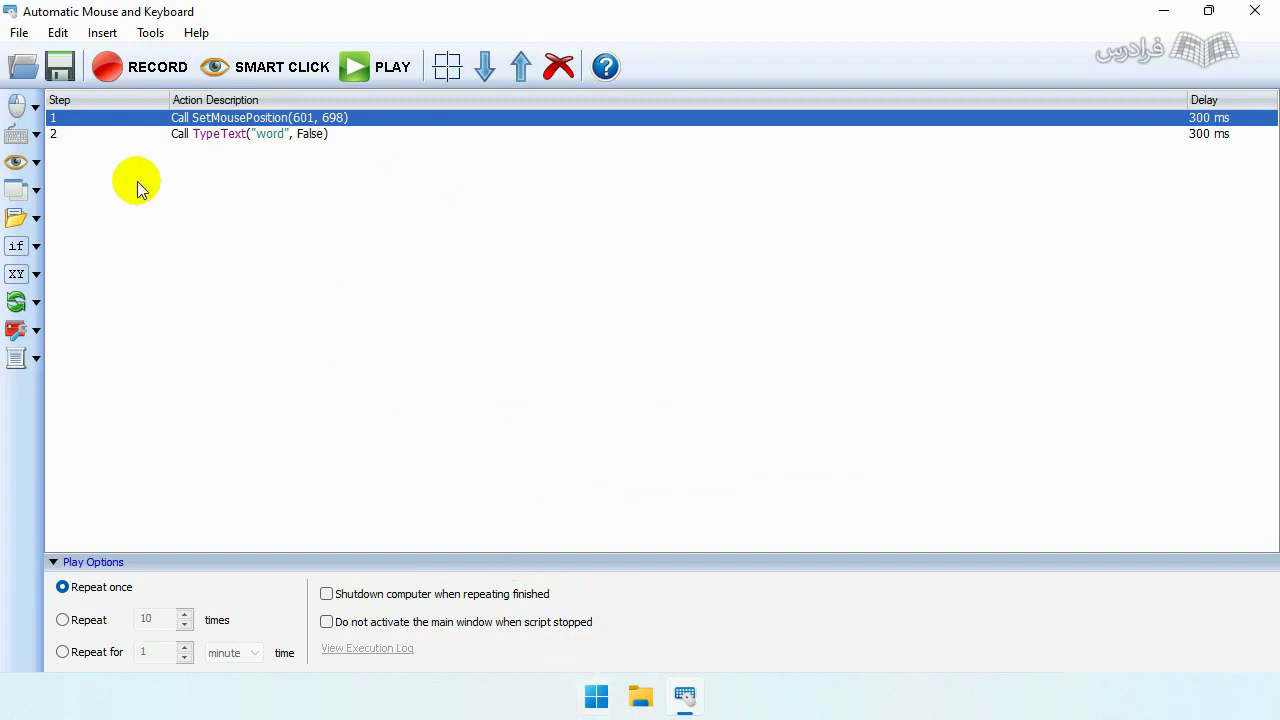
Step: Insert a mouse Left Click action between the mouse position step and the TypeText step
click(36, 106)
click(100, 106)
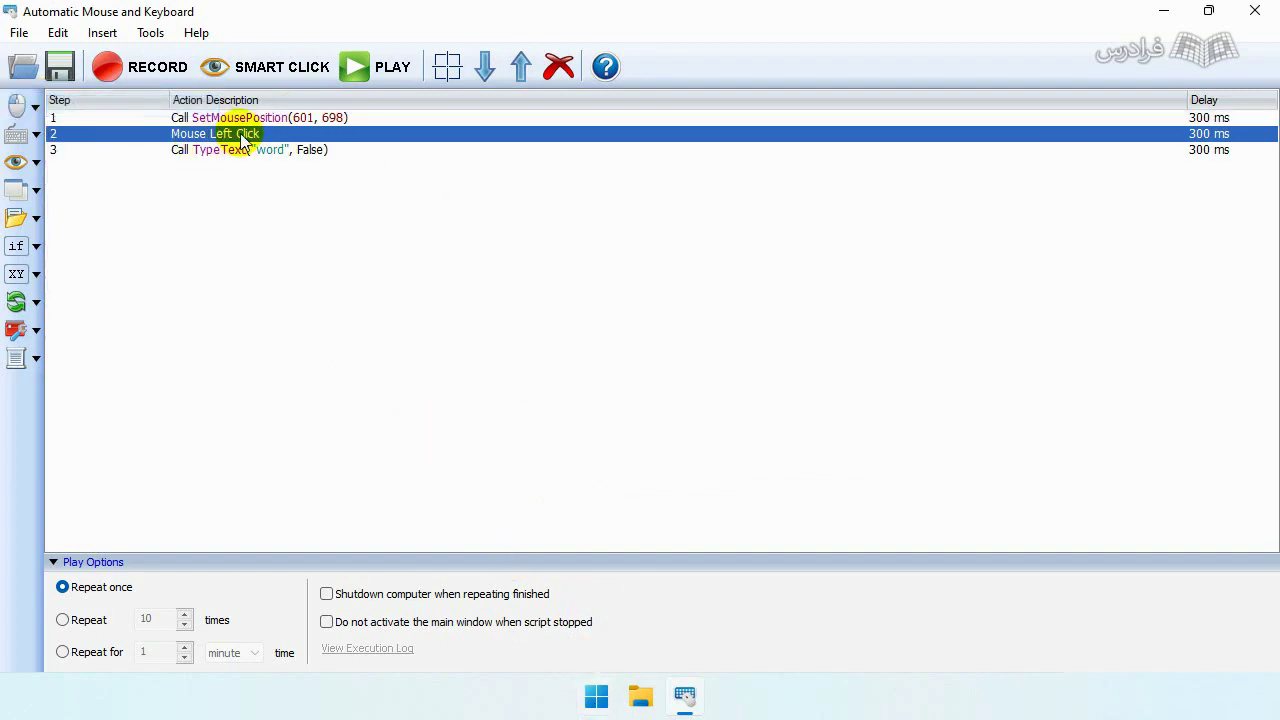
click(599, 698)
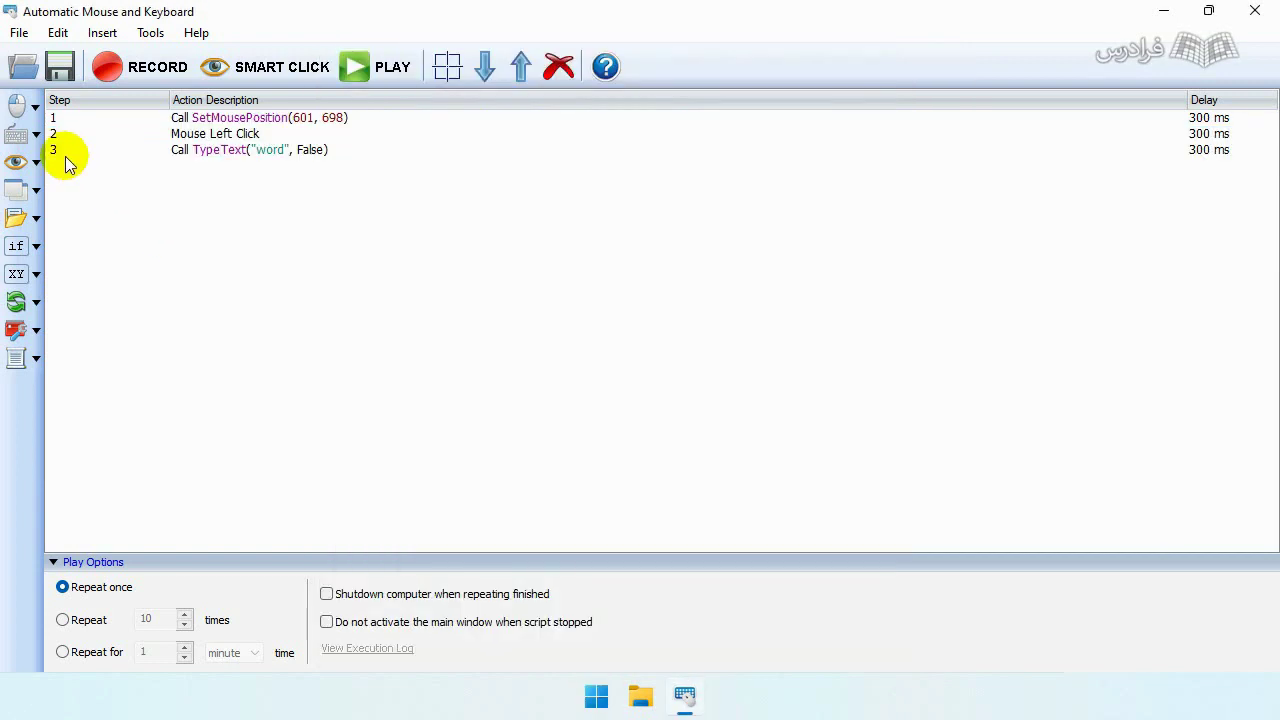
Step: Add a Mouse Position action with the point captured on the Start menu's search field at X 484, Y 98
click(33, 105)
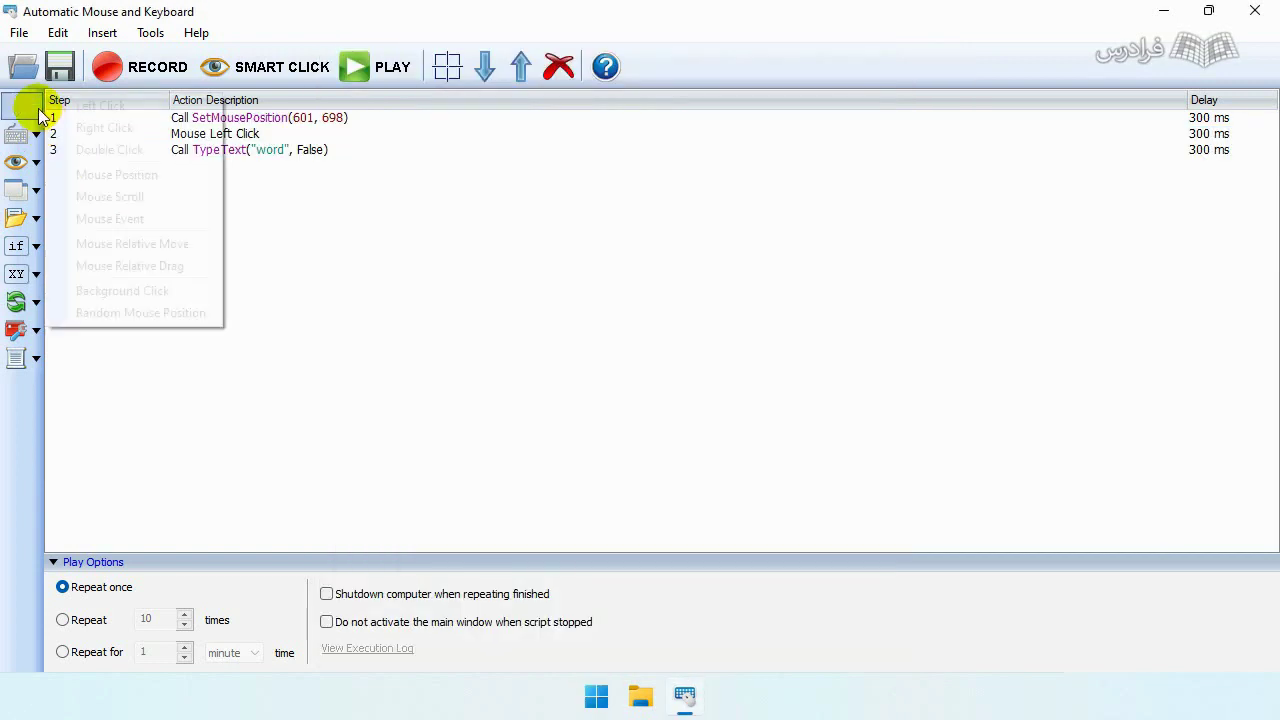
click(145, 178)
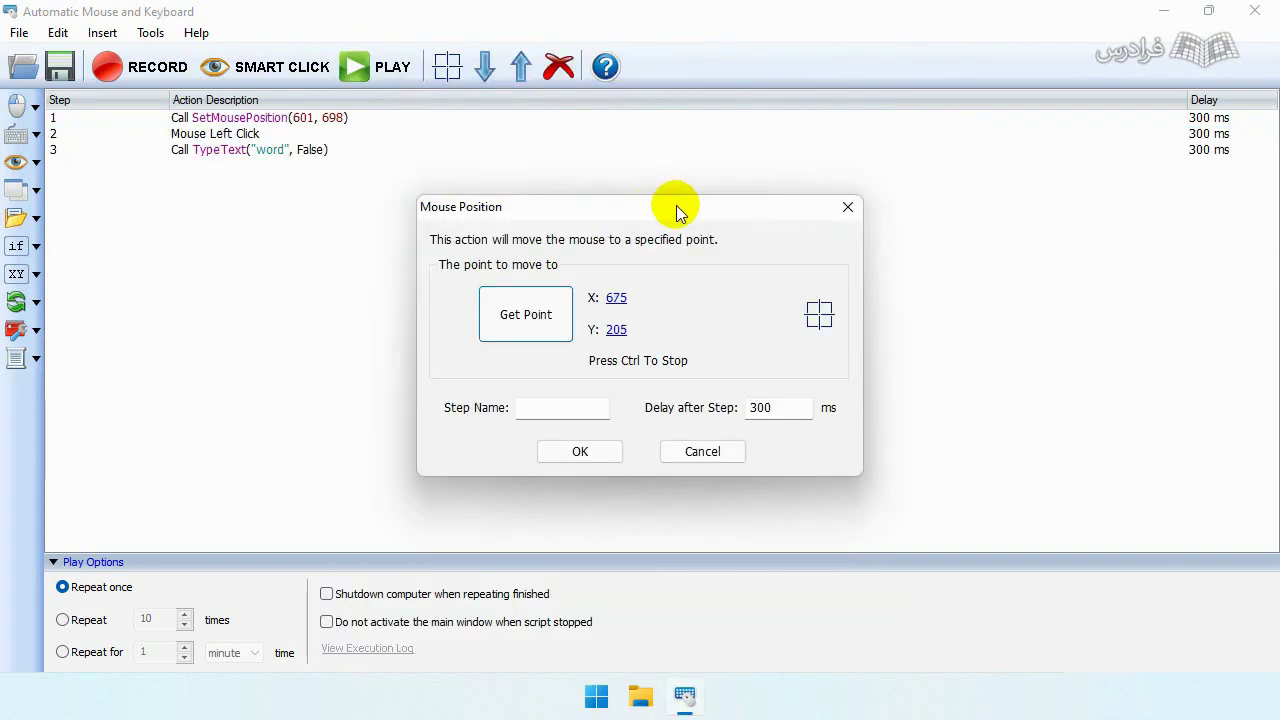
drag(677, 209, 266, 123)
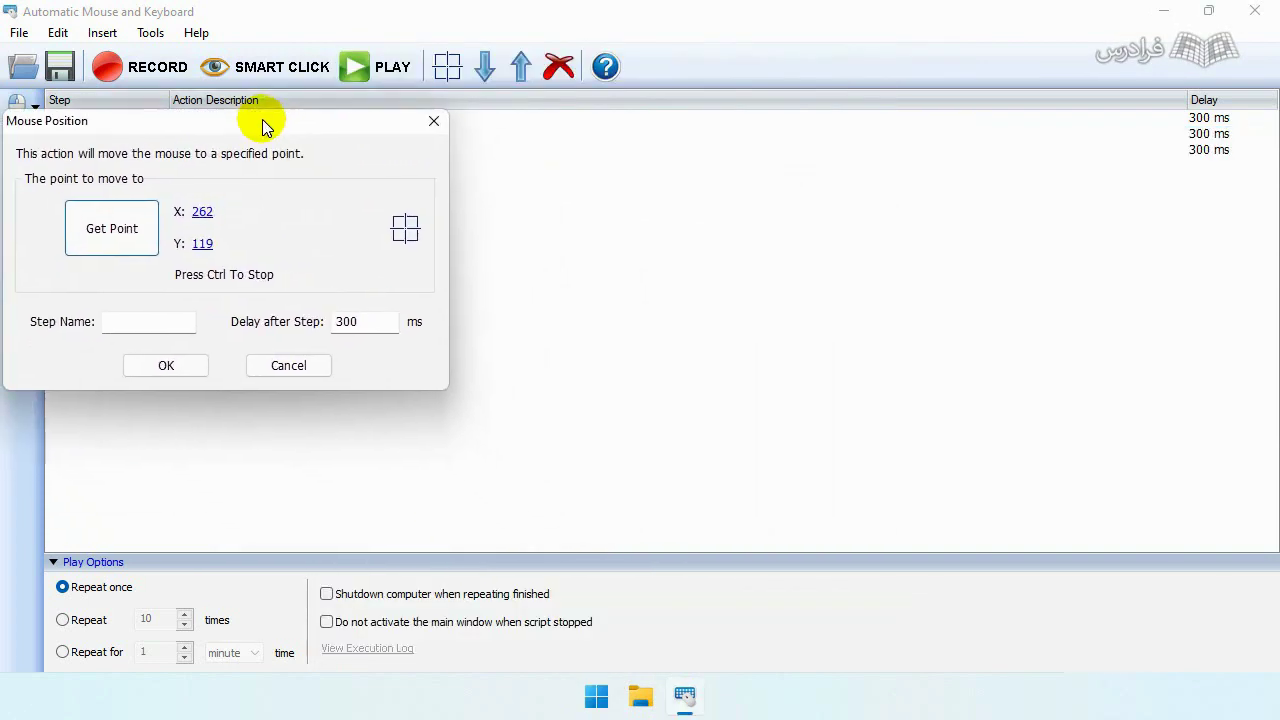
click(593, 694)
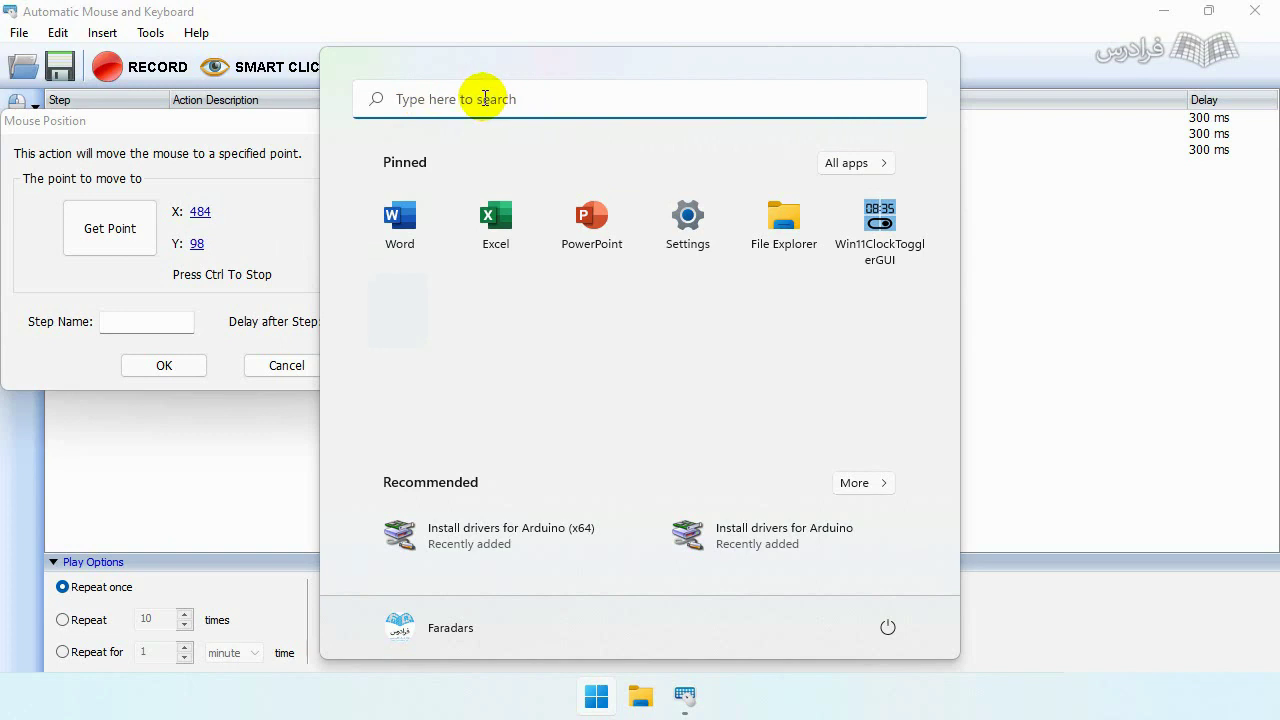
key(Escape)
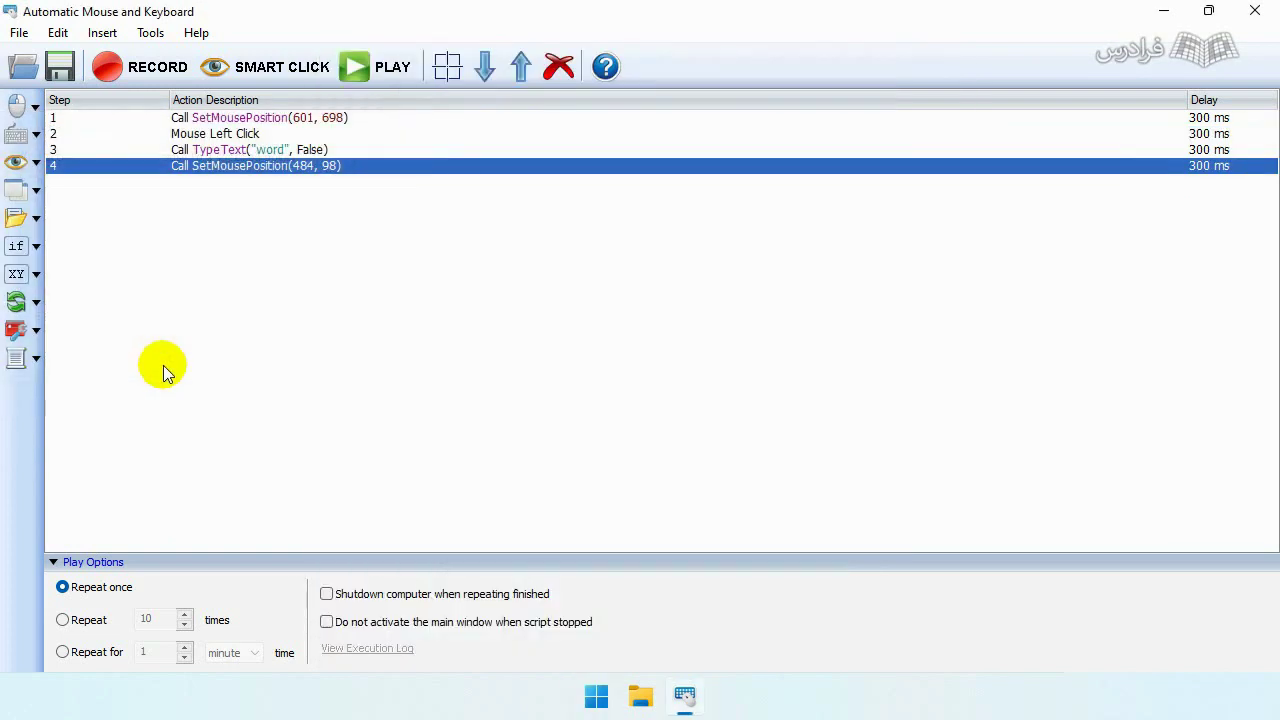
Step: Add a mouse Left Click action at the end of the script and move the TypeText "word" step below it
click(36, 104)
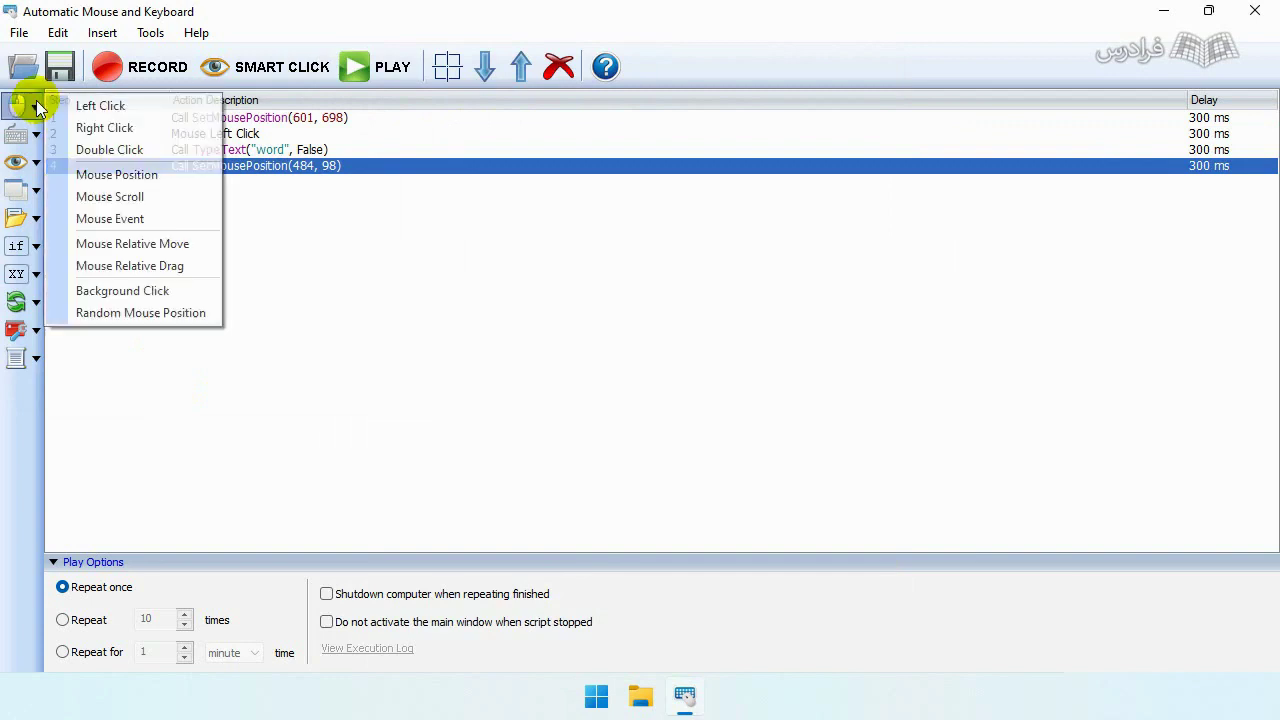
click(118, 106)
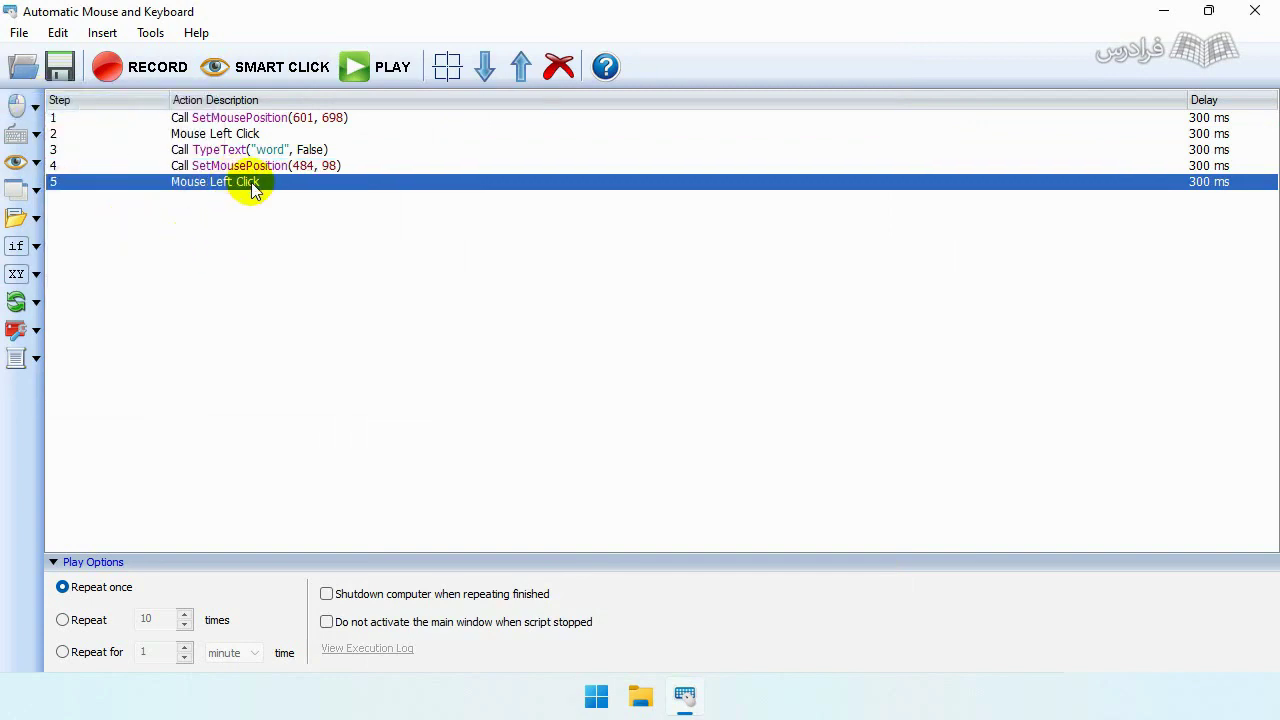
click(278, 152)
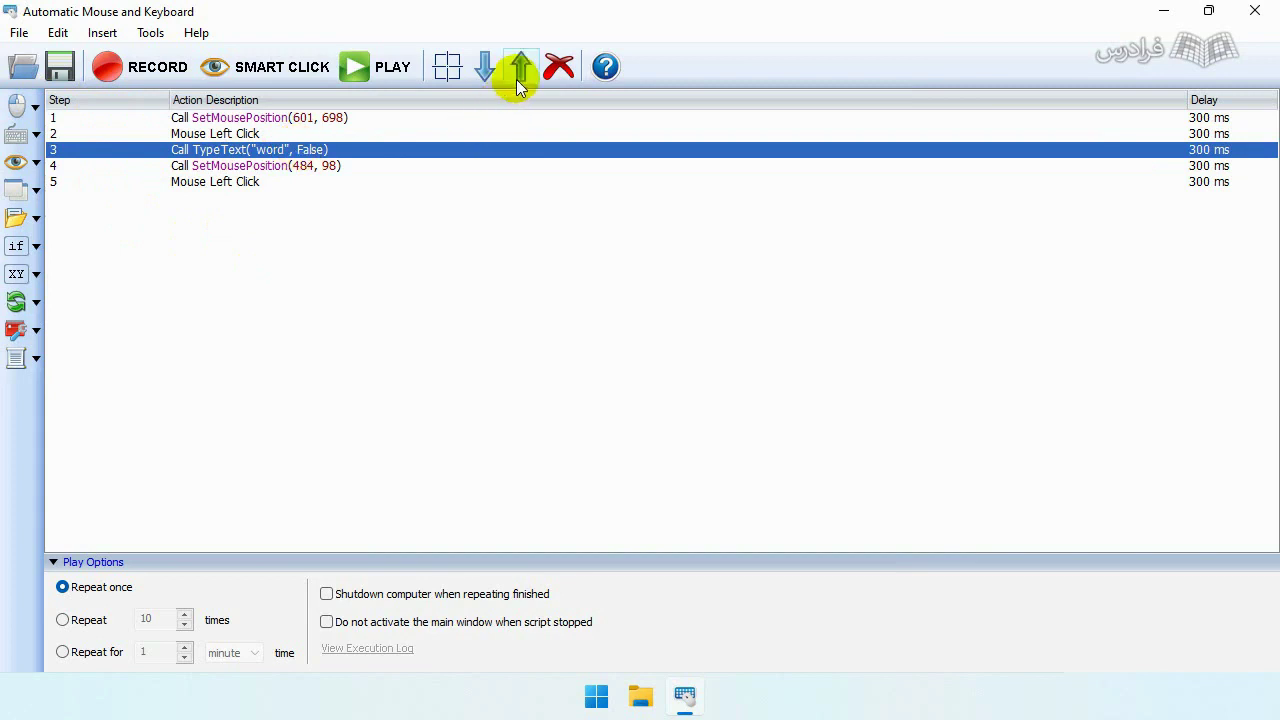
click(485, 68)
click(485, 68)
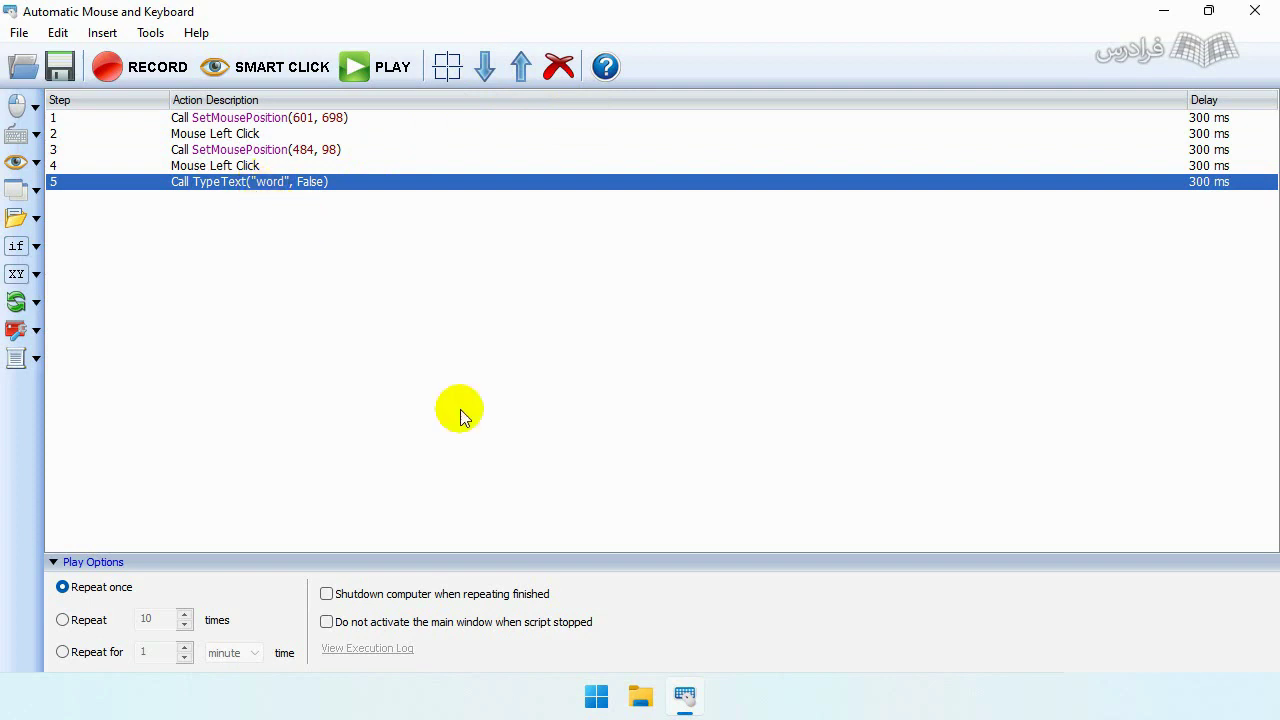
Step: Search the Start menu for "word" to check where the Word app result appears
click(596, 697)
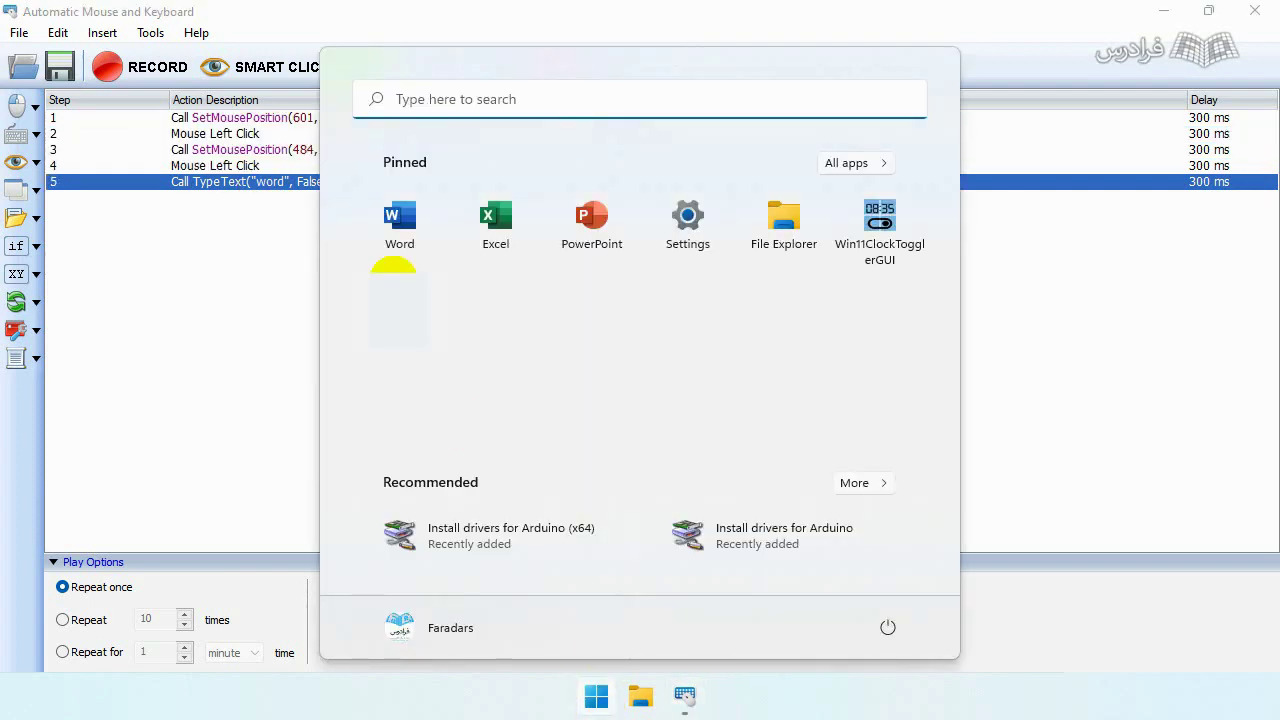
click(479, 100)
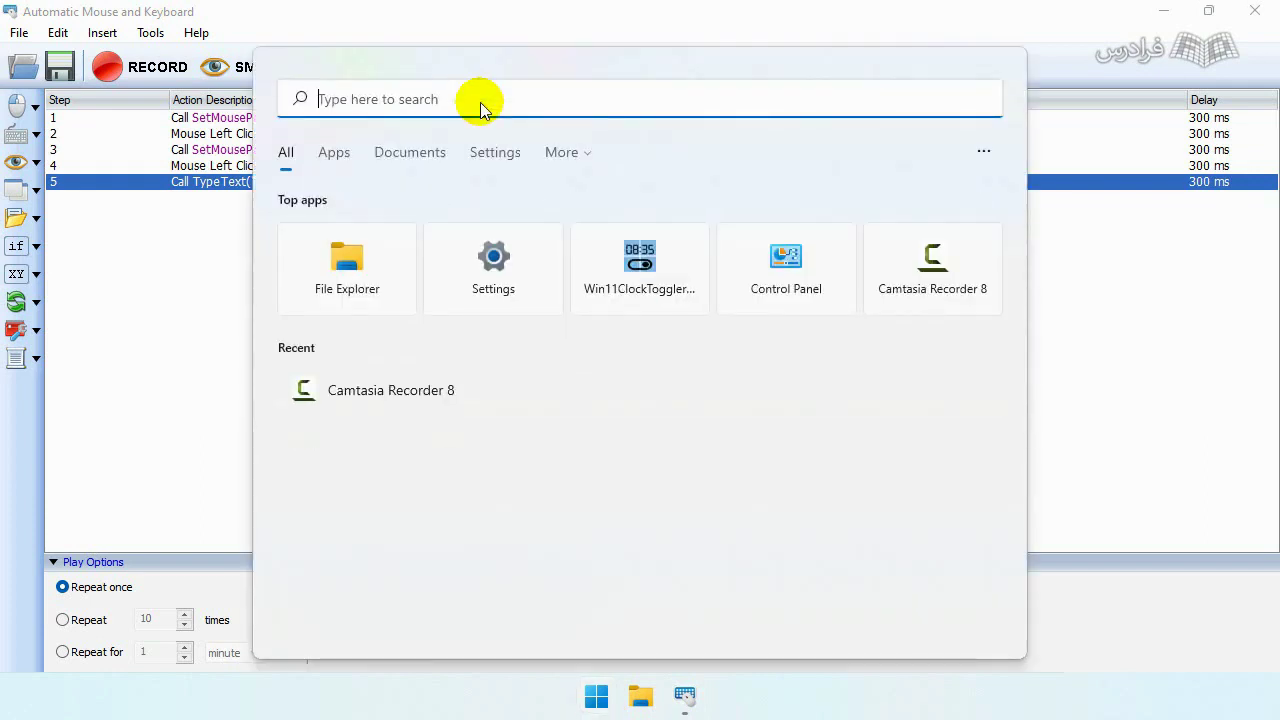
text(word)
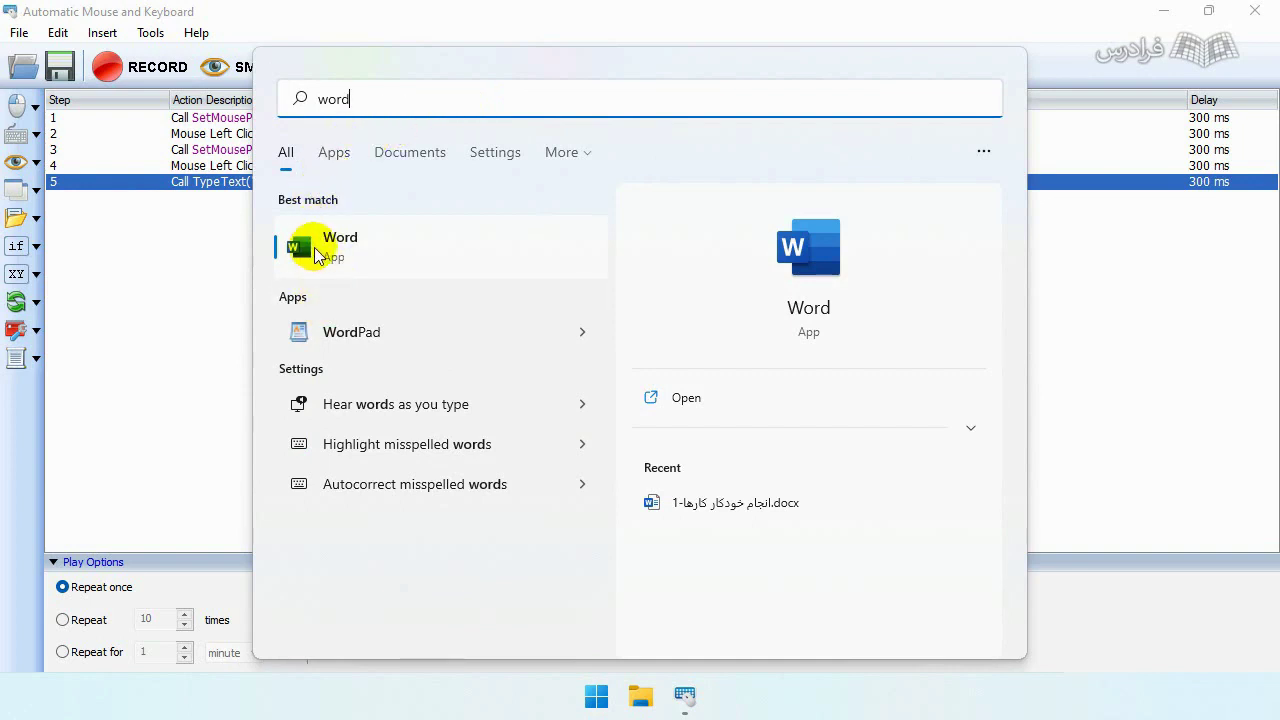
click(43, 129)
Step: Add a Mouse Position action captured on the Word result of the Start menu search at X 310, Y 238, followed by a Left Click action
click(30, 107)
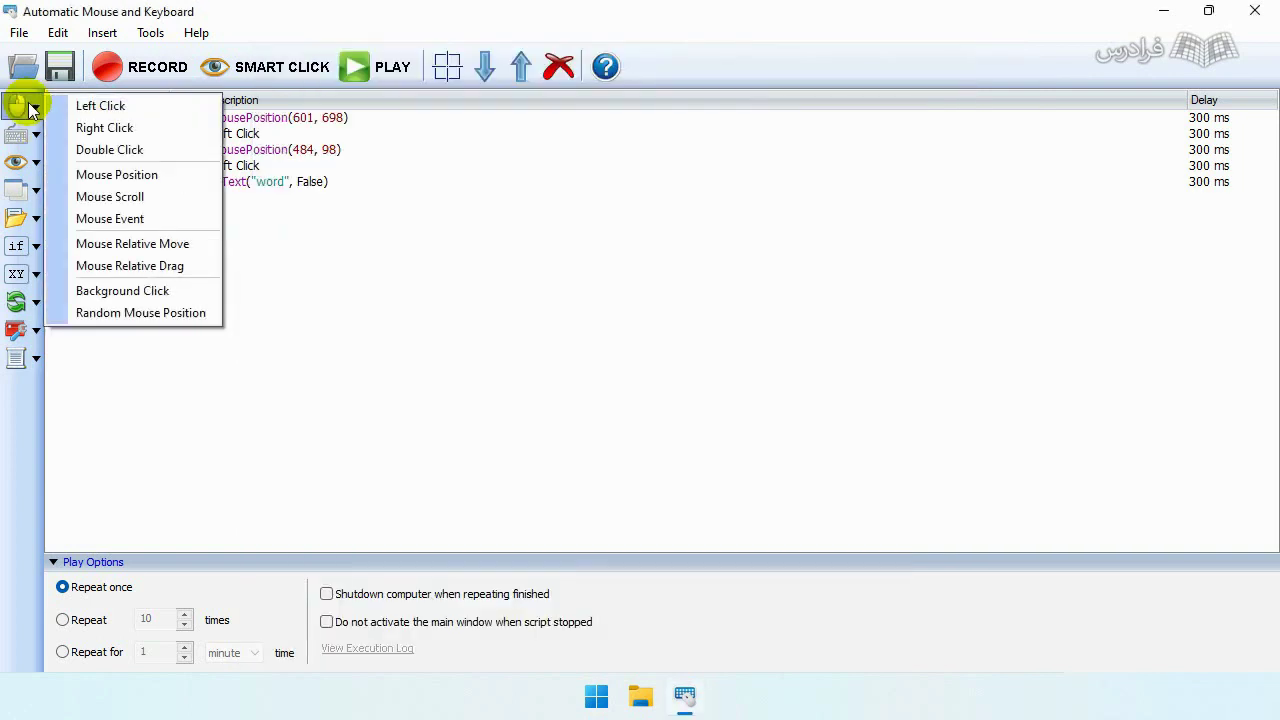
click(112, 174)
drag(785, 205, 815, 205)
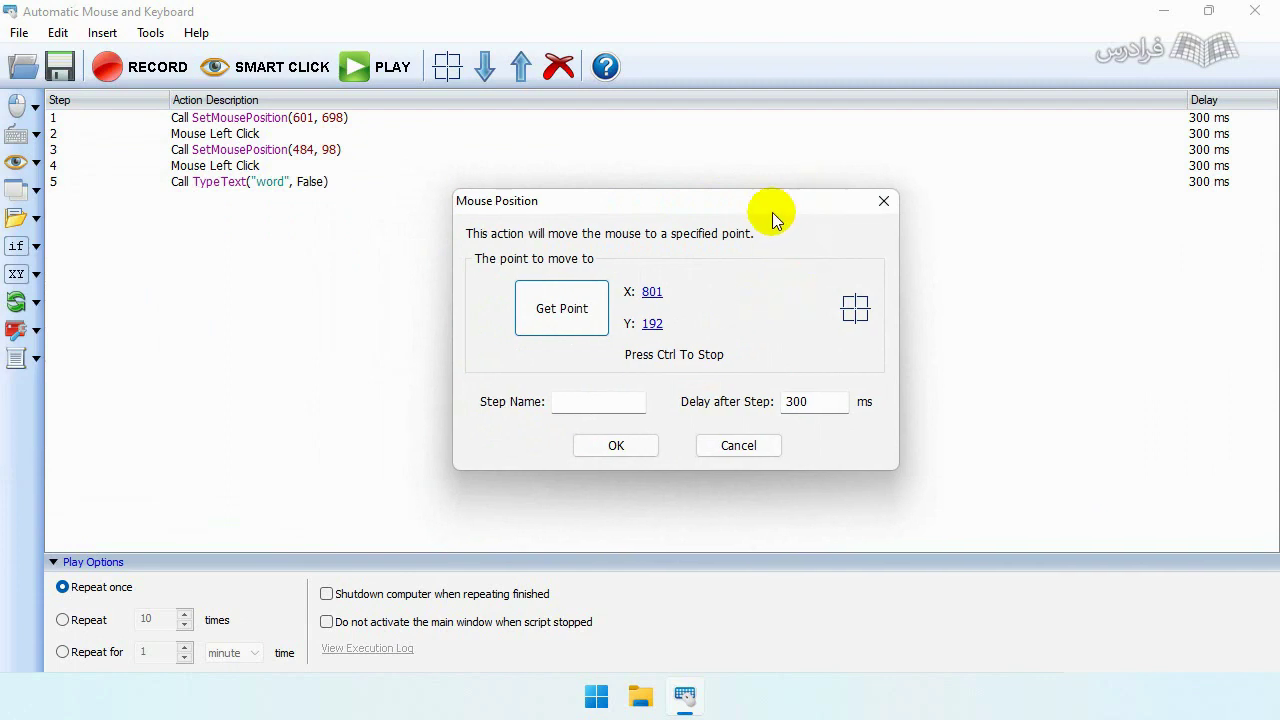
drag(785, 207, 337, 169)
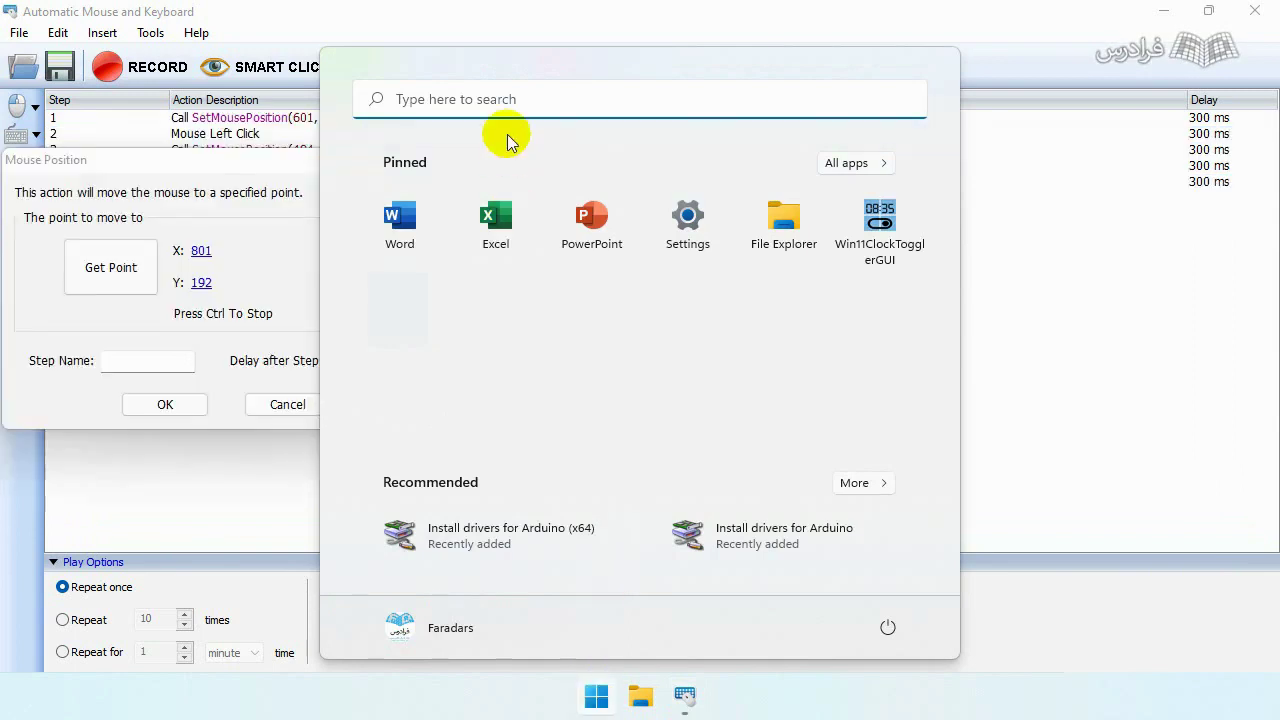
click(513, 99)
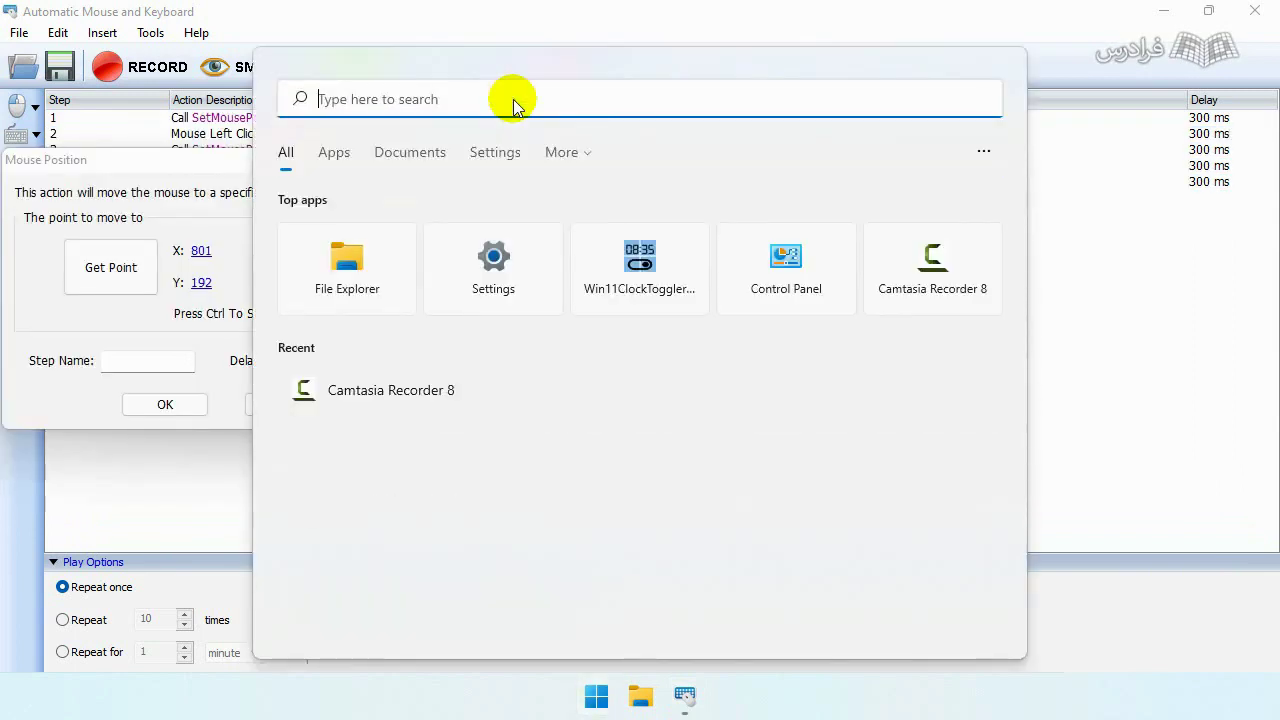
text(word)
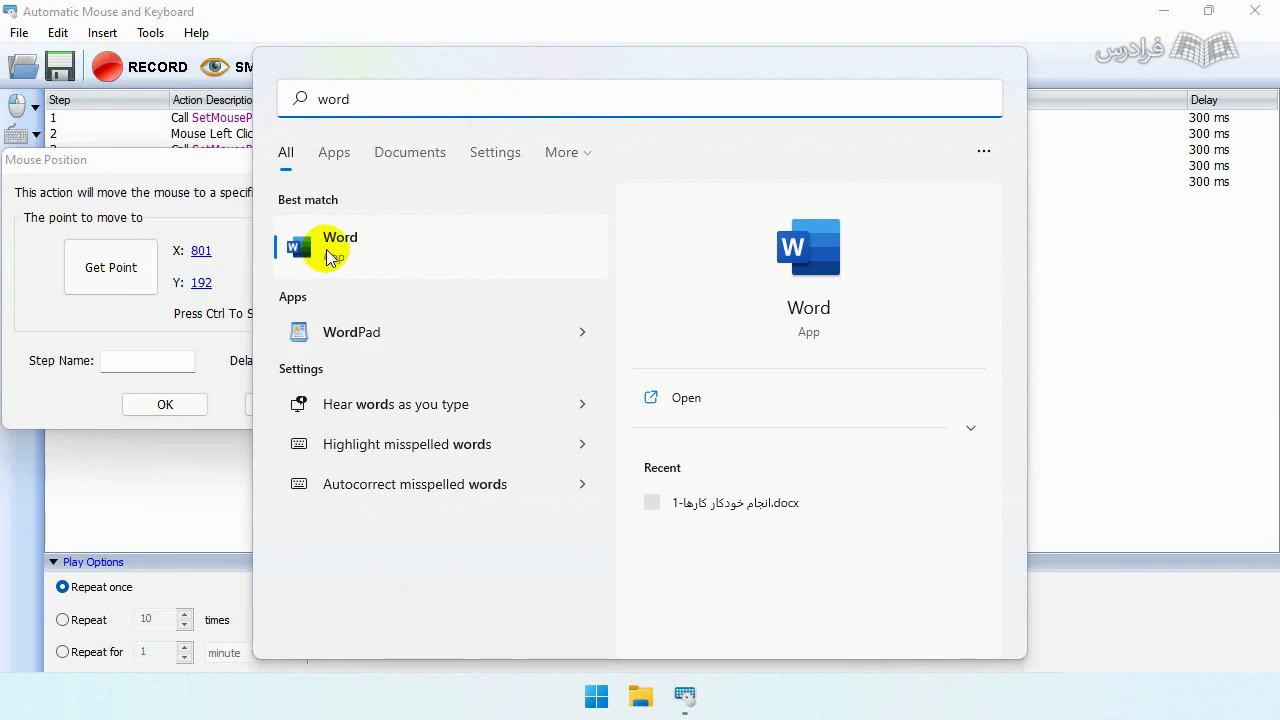
click(111, 267)
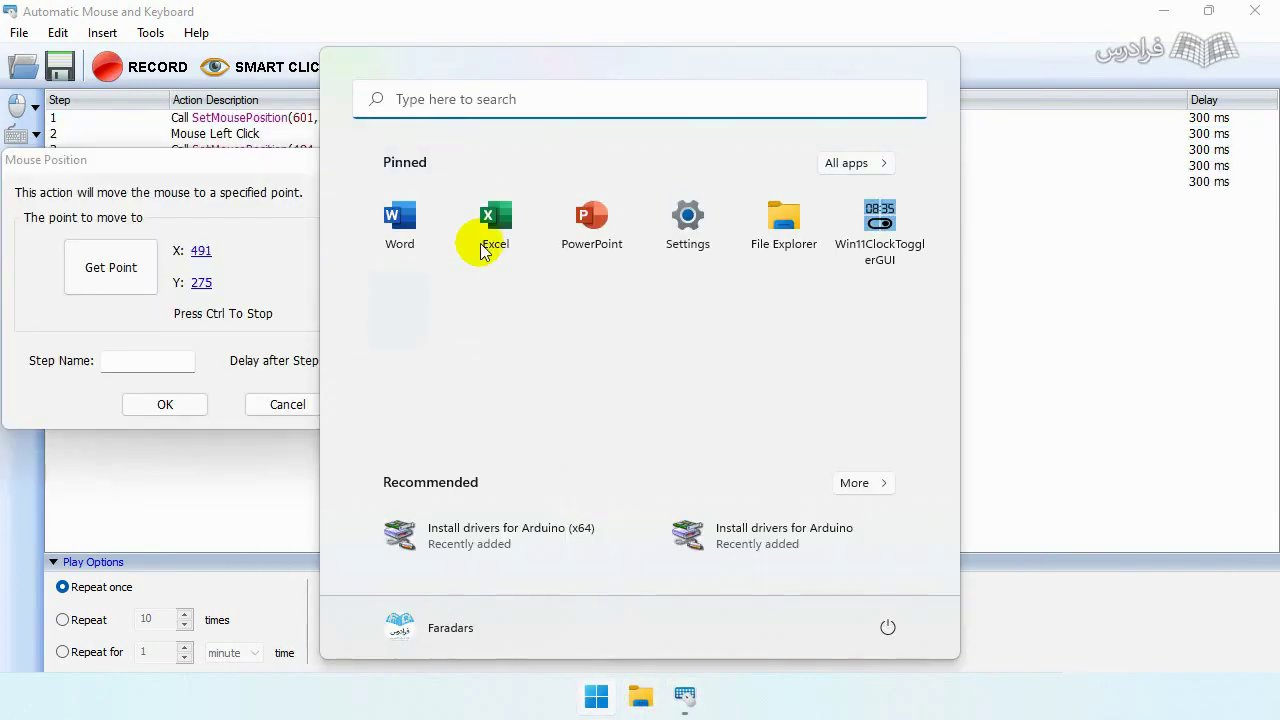
click(420, 99)
text(word)
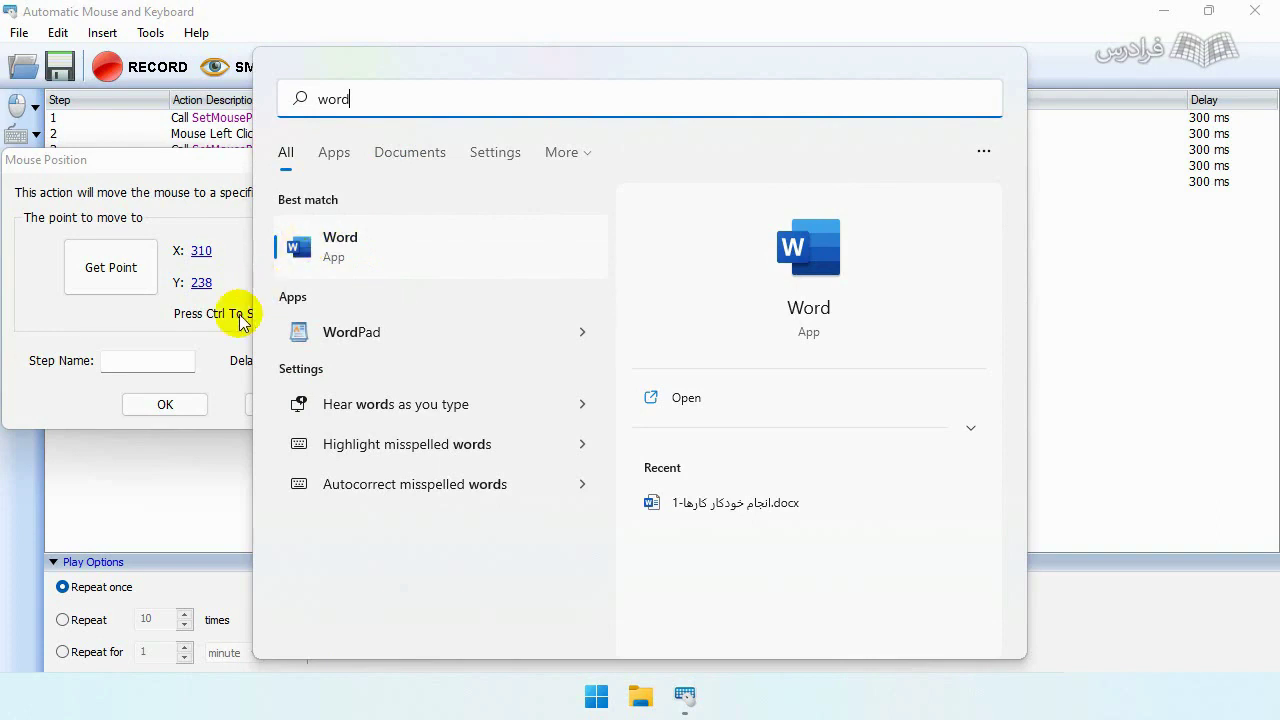
click(177, 407)
click(20, 104)
click(83, 106)
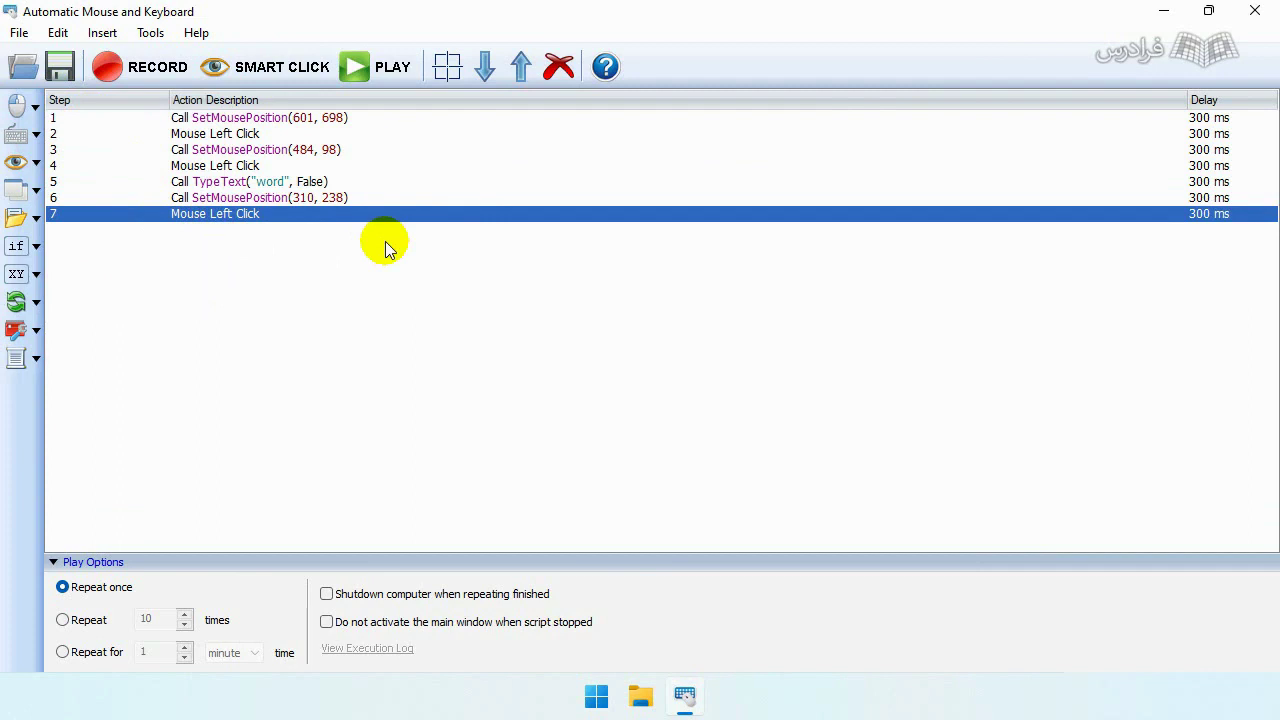
Step: Review the script's steps in order, comparing the second mouse position with the Start menu's search field
click(260, 117)
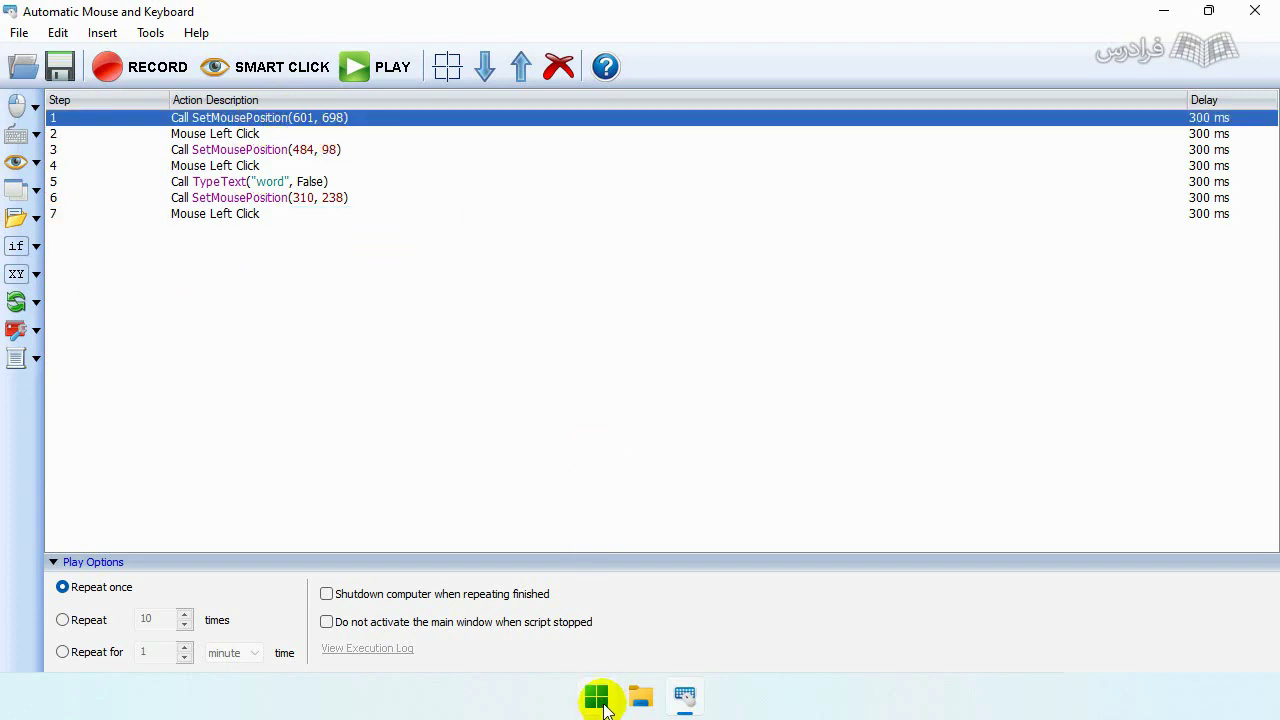
click(222, 133)
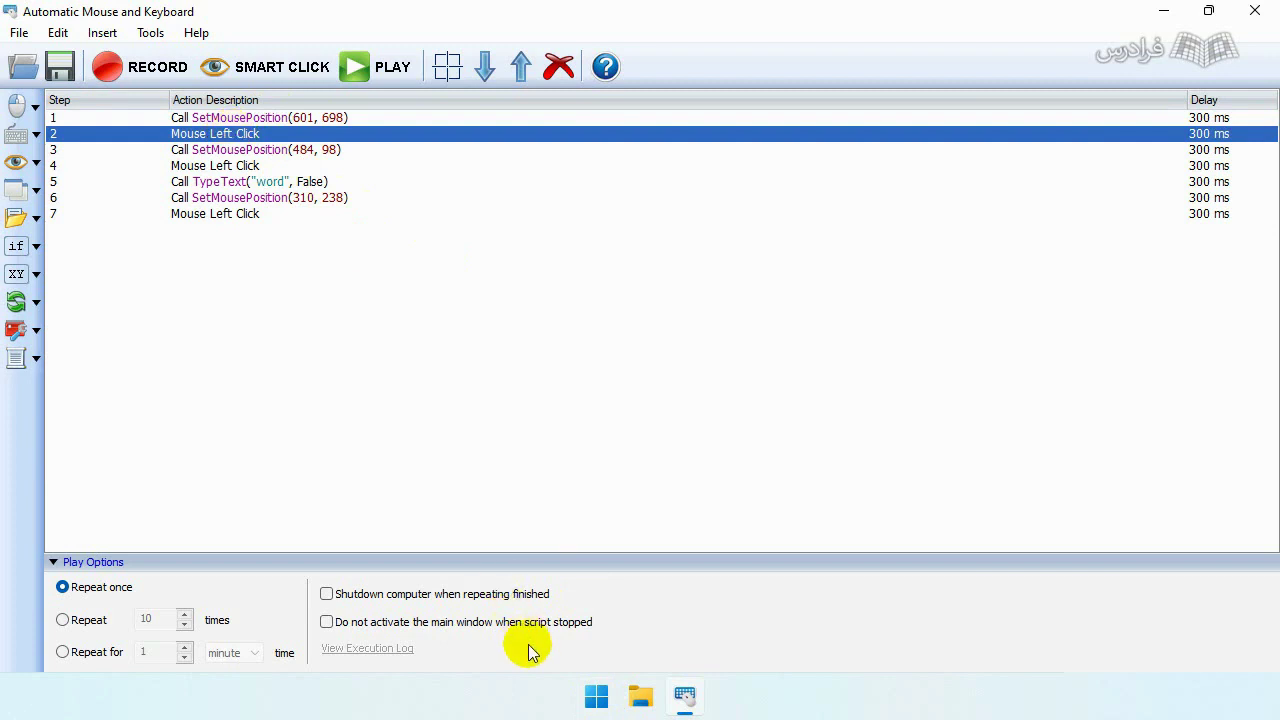
click(309, 148)
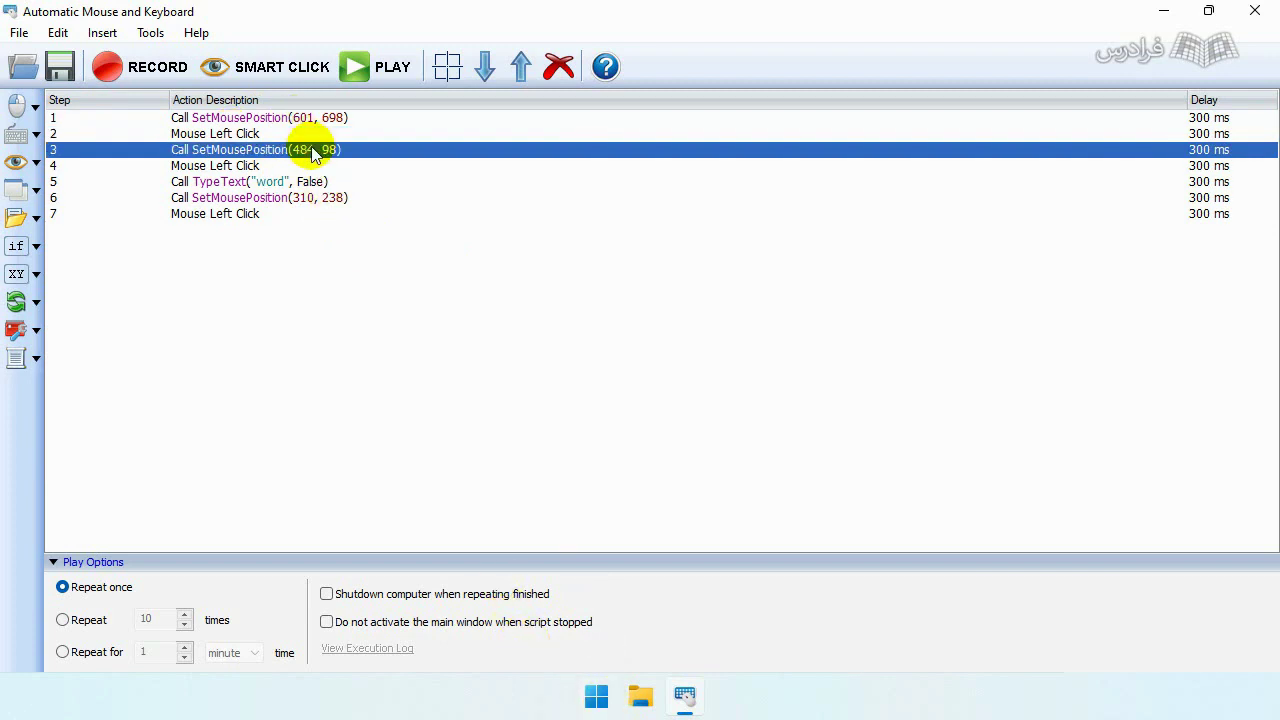
click(588, 690)
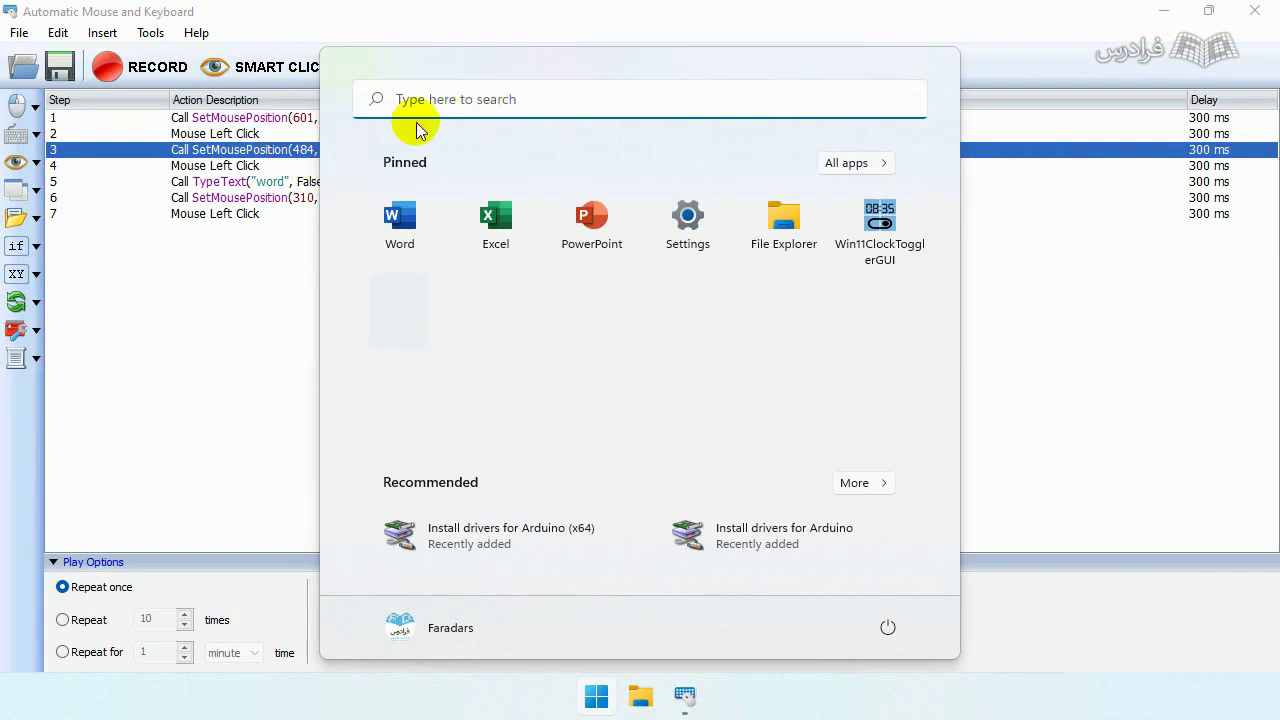
click(205, 181)
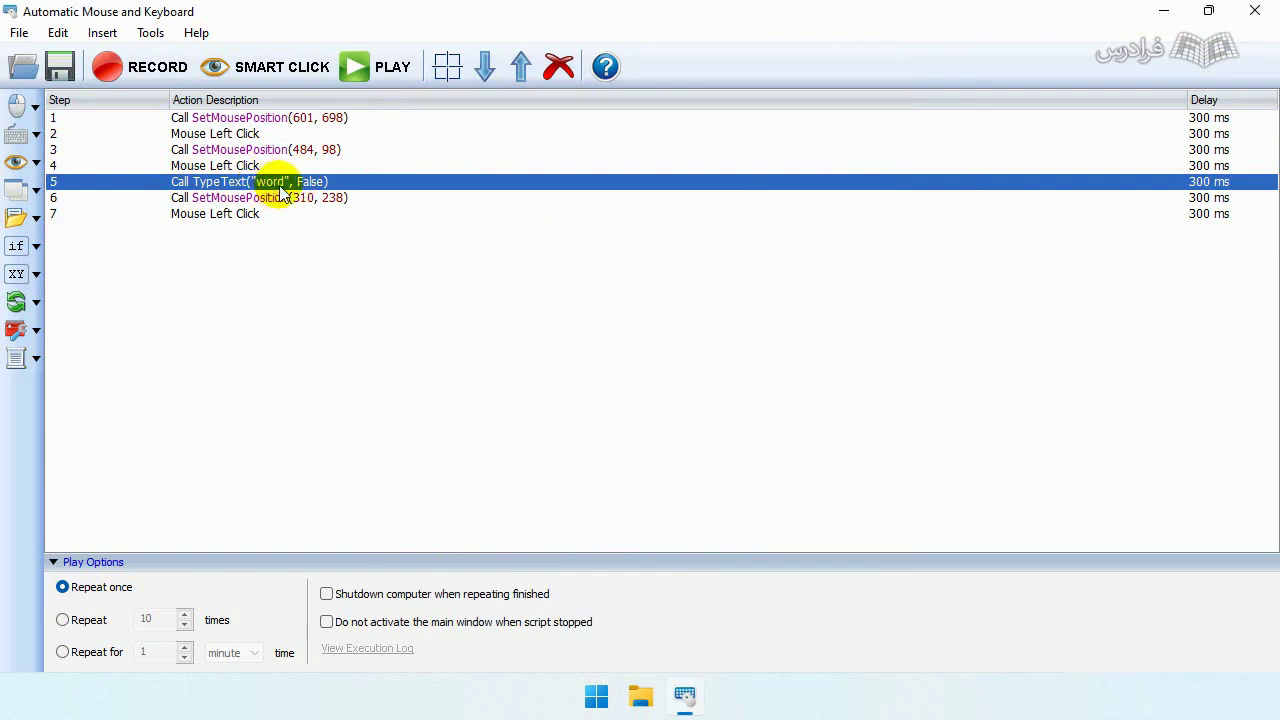
click(309, 201)
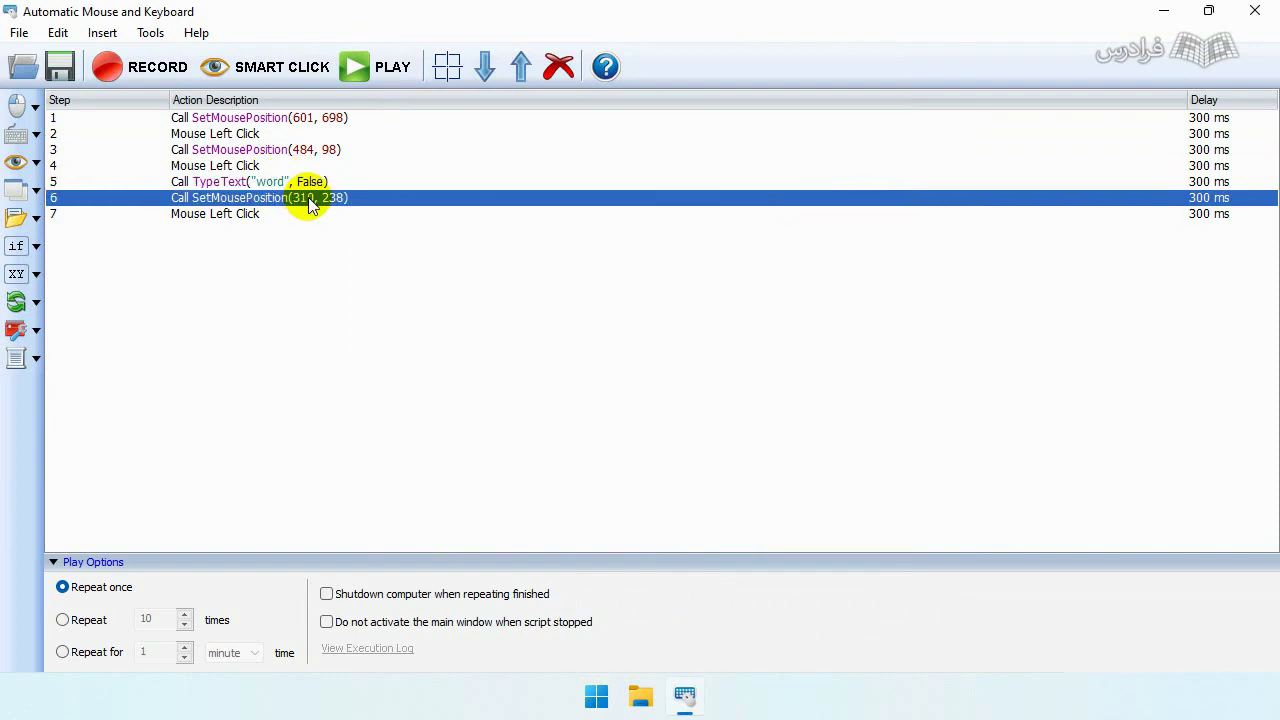
click(229, 216)
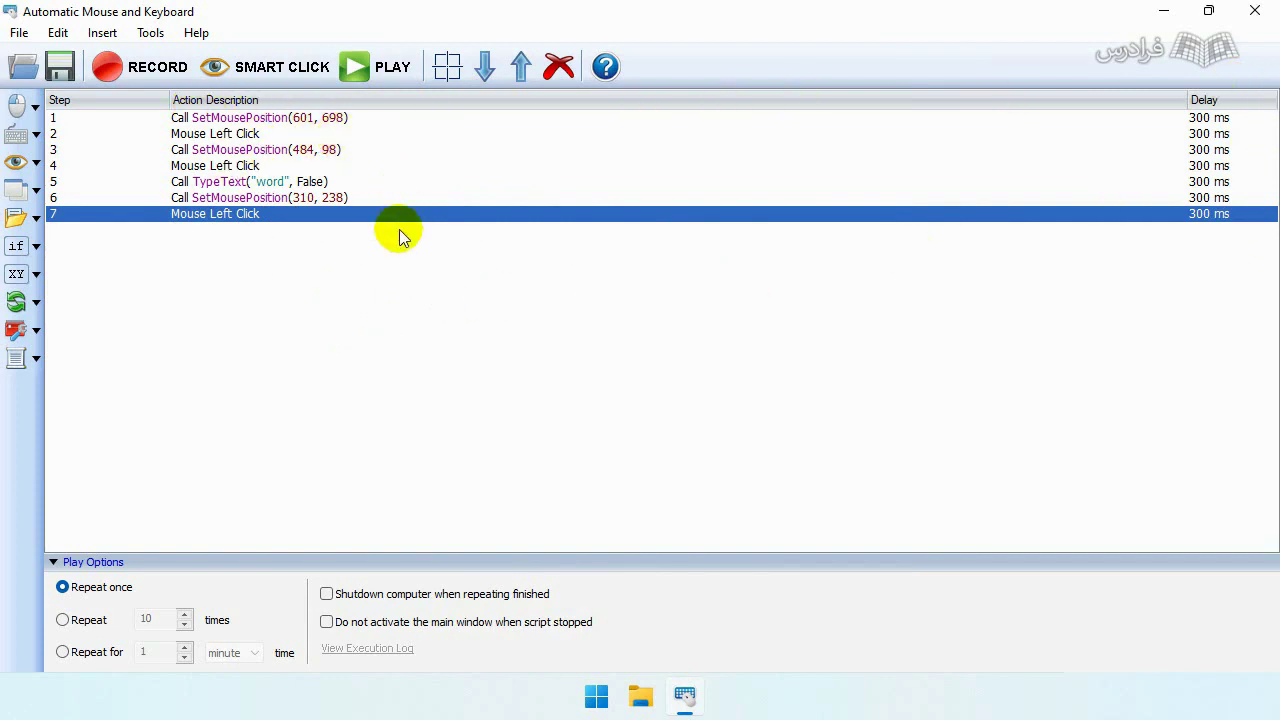
Step: Run the script and switch to the Word window it opens
click(388, 79)
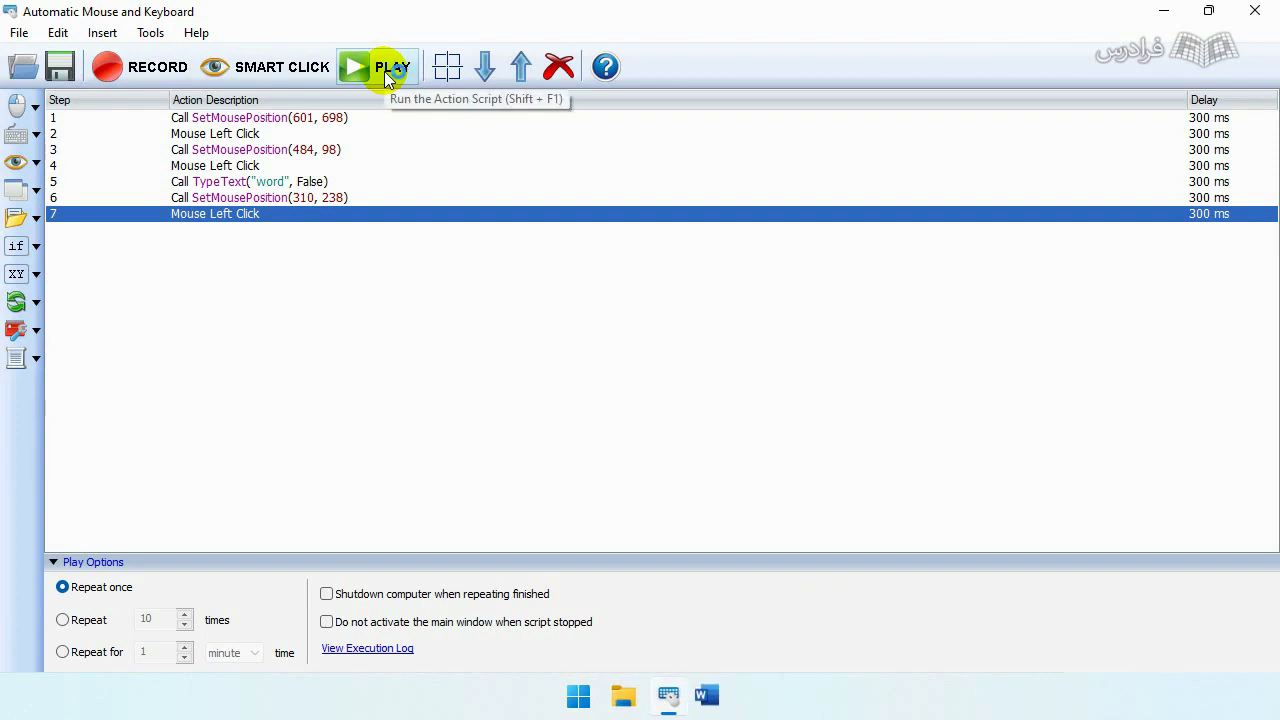
click(707, 696)
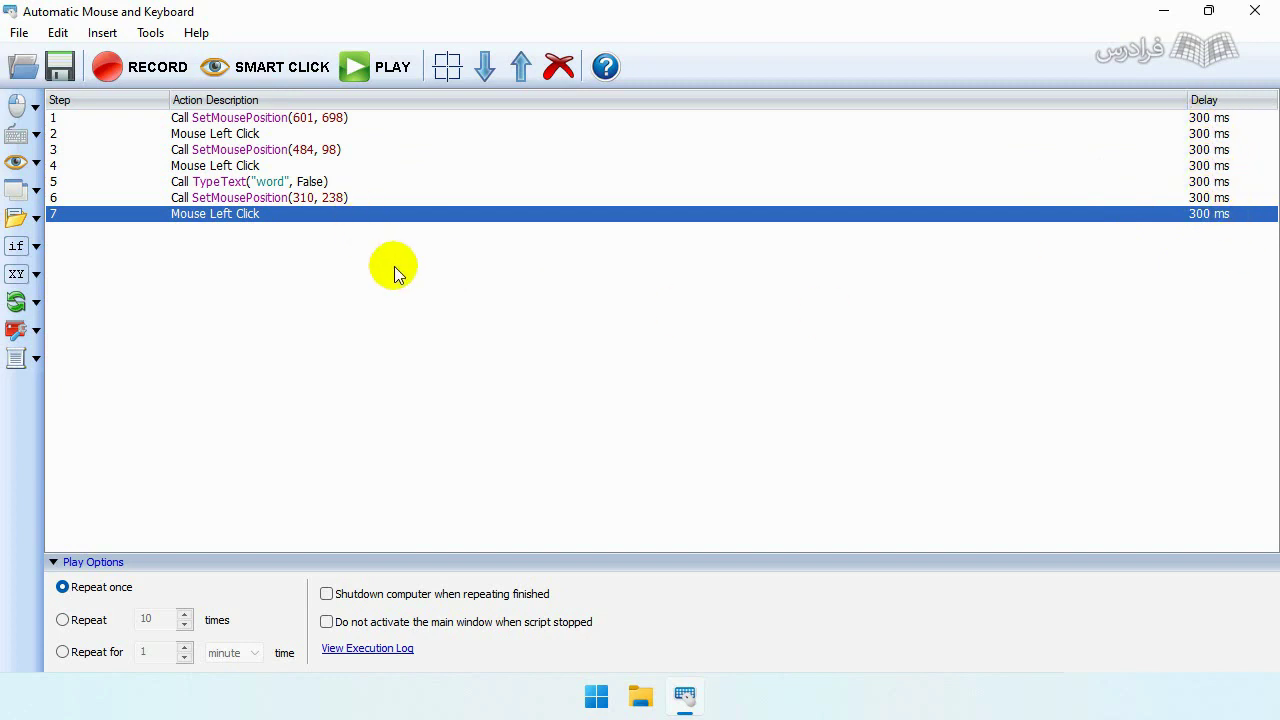
Step: Examine the Start menu's search field by entering "w", and close it again
click(598, 700)
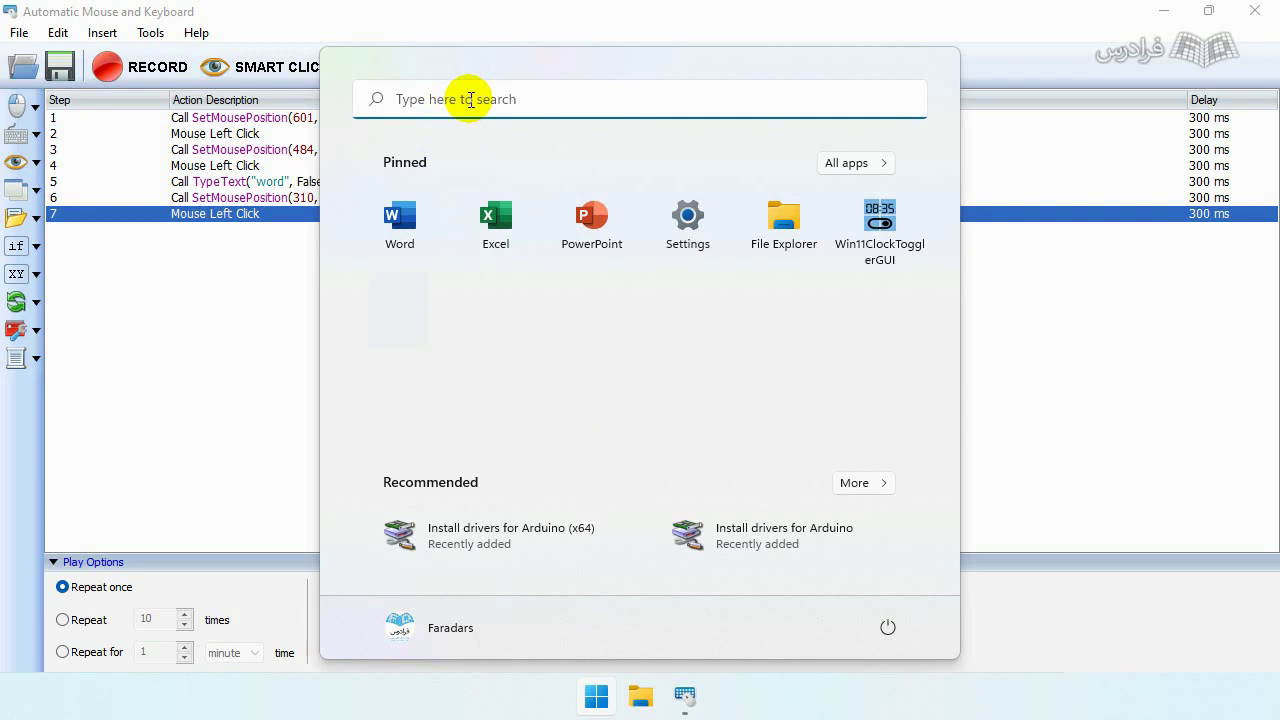
click(470, 100)
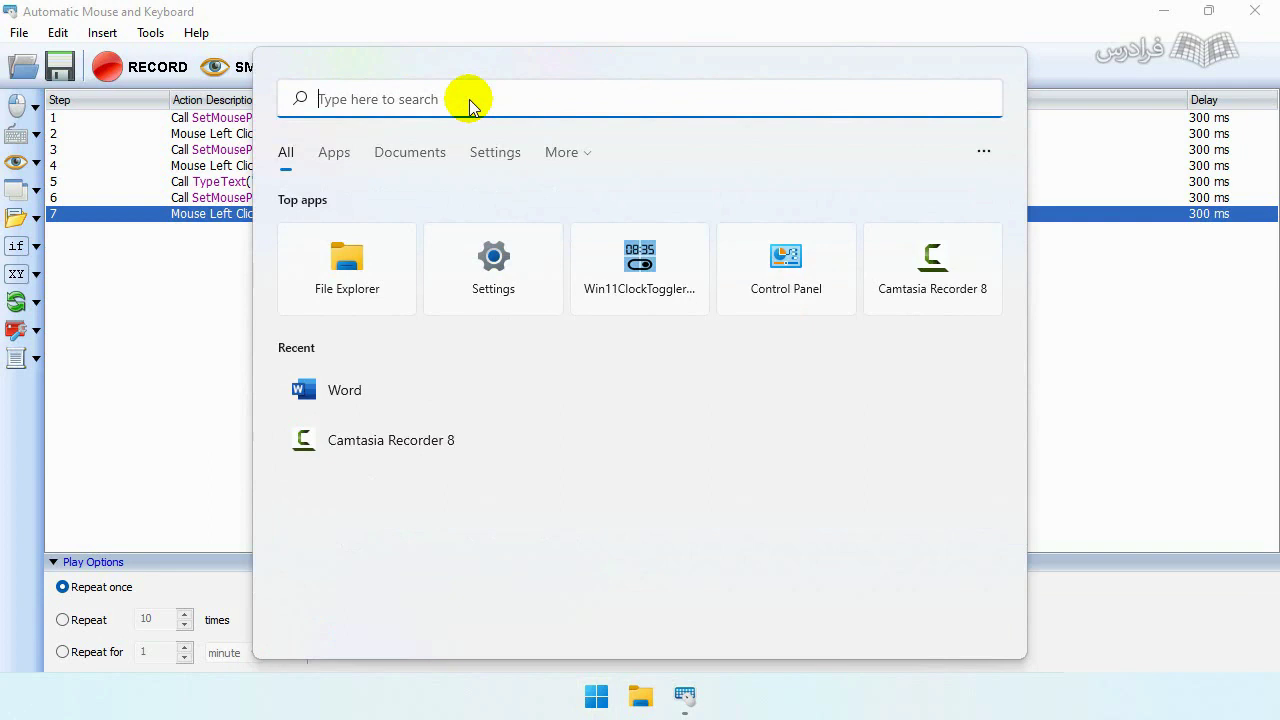
text(w)
click(172, 298)
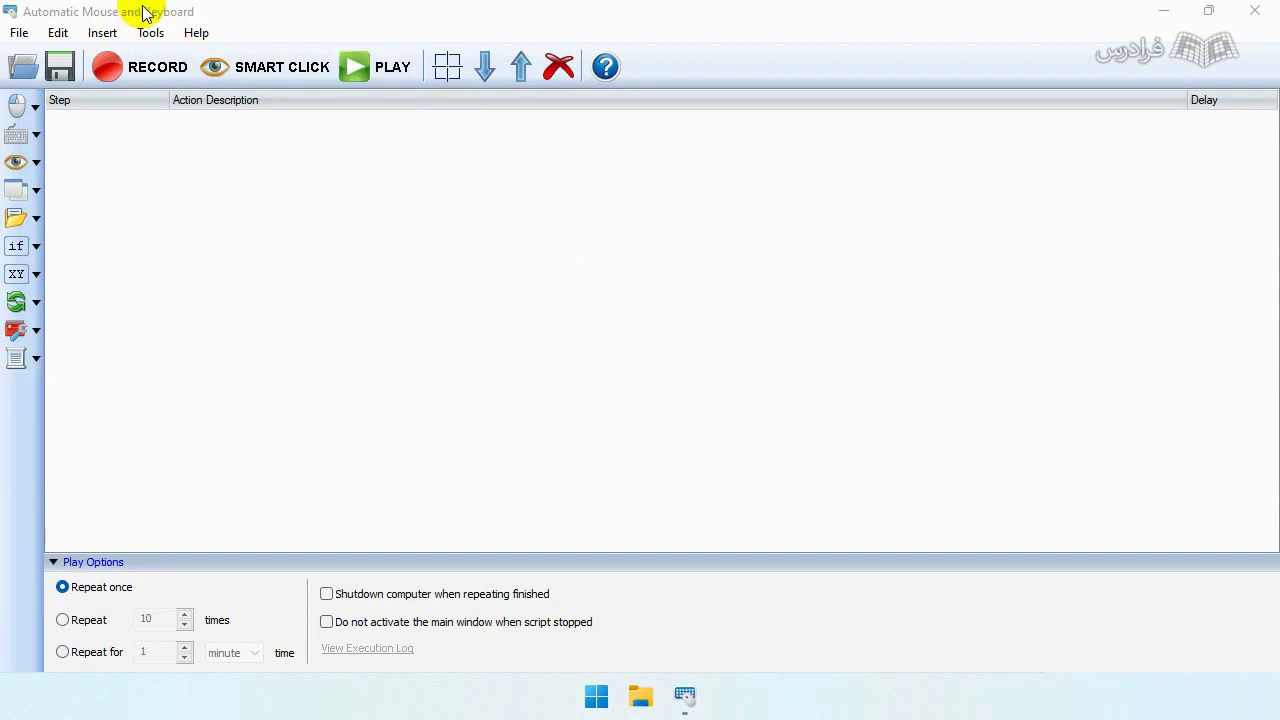
Step: Start a Find Image action and try larger and smaller sizes for its screen capture box
click(37, 164)
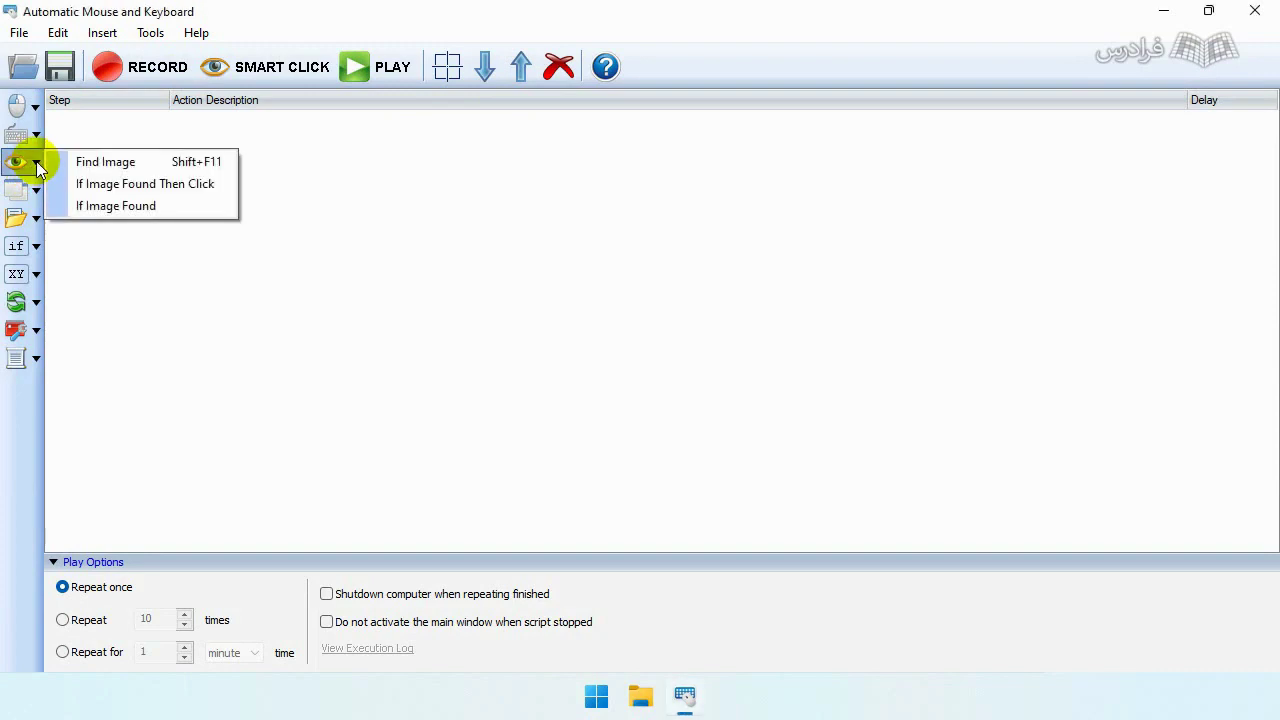
click(145, 165)
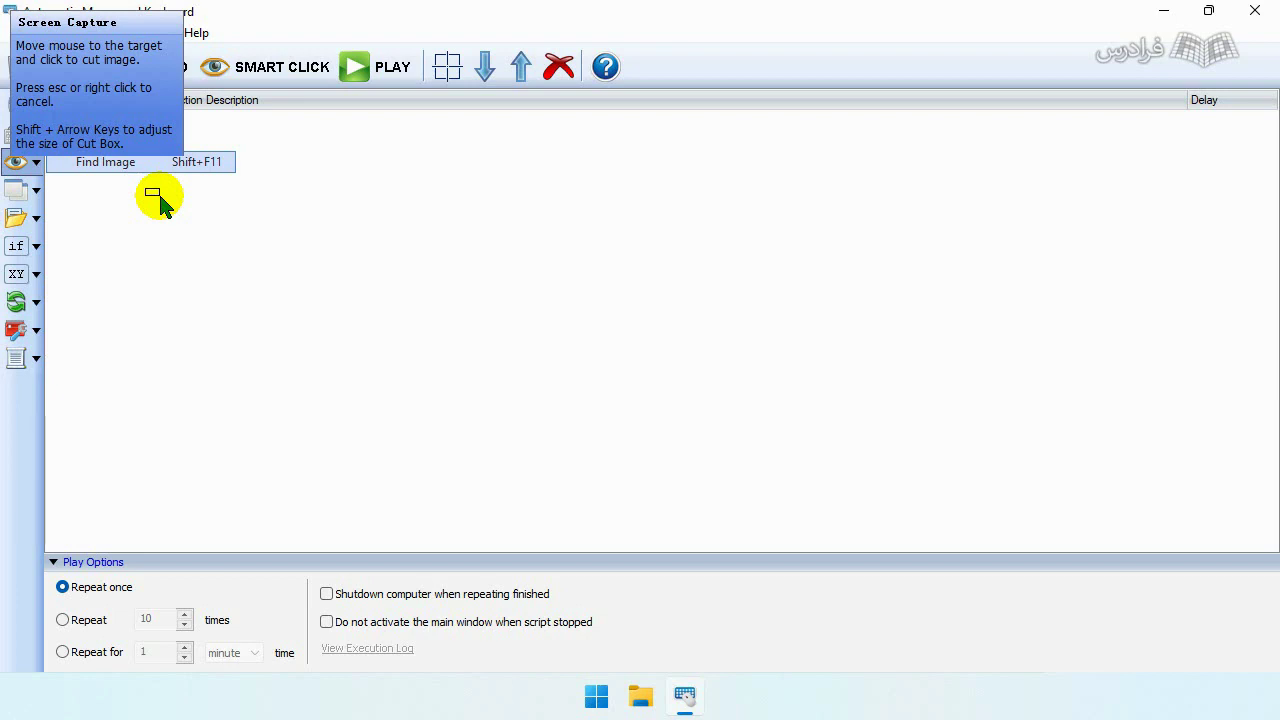
key(shift+Up)
key(shift+Up)
key(shift+Left)
key(shift+Left)
key(shift+Up)
key(shift+Left)
key(shift+Left)
key(shift+Left)
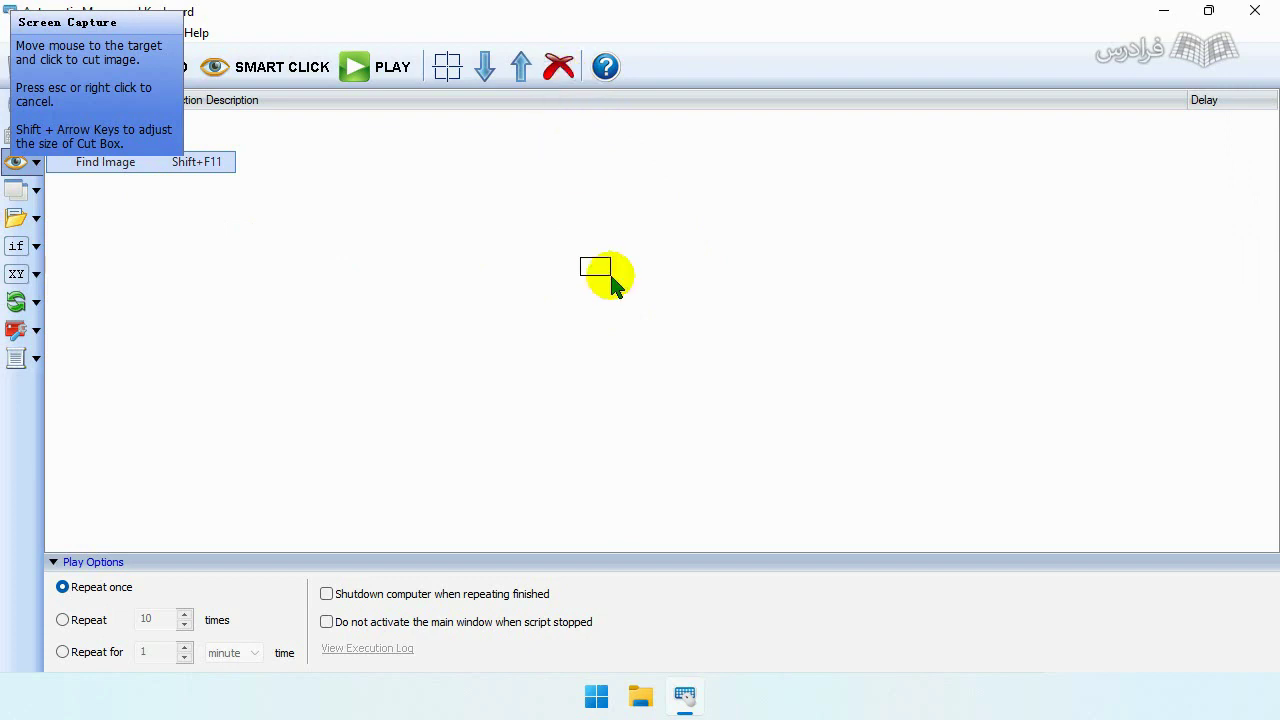
key(shift+Up)
key(shift+Up)
key(shift+Up)
key(shift+Up)
key(shift+Left)
key(shift+Left)
key(shift+Left)
key(shift+Left)
key(shift+Left)
key(shift+Left)
key(shift+Left)
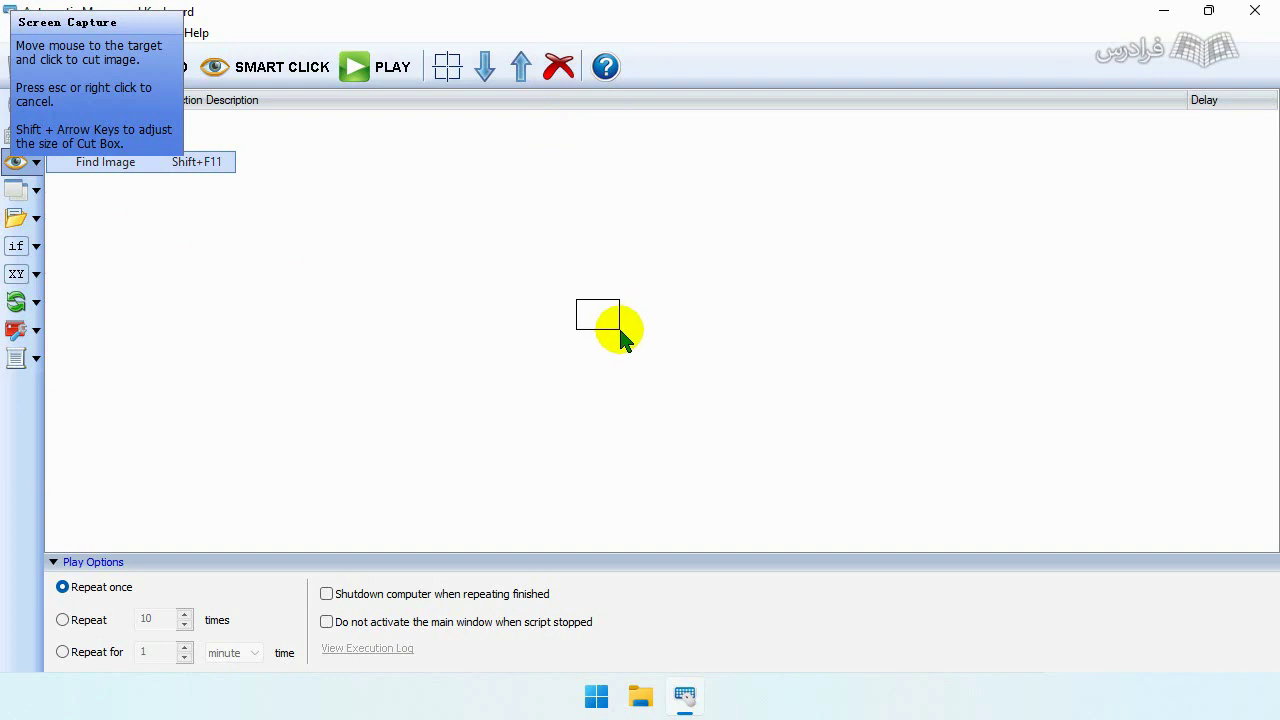
key(shift+Left)
key(shift+Left)
key(shift+Left)
key(shift+Left)
key(shift+Left)
key(shift+Left)
key(shift+Left)
key(shift+Up)
key(shift+Up)
key(shift+Up)
key(shift+Up)
key(shift+Up)
key(shift+Up)
key(shift+Left)
key(shift+Left)
key(shift+Left)
key(shift+Left)
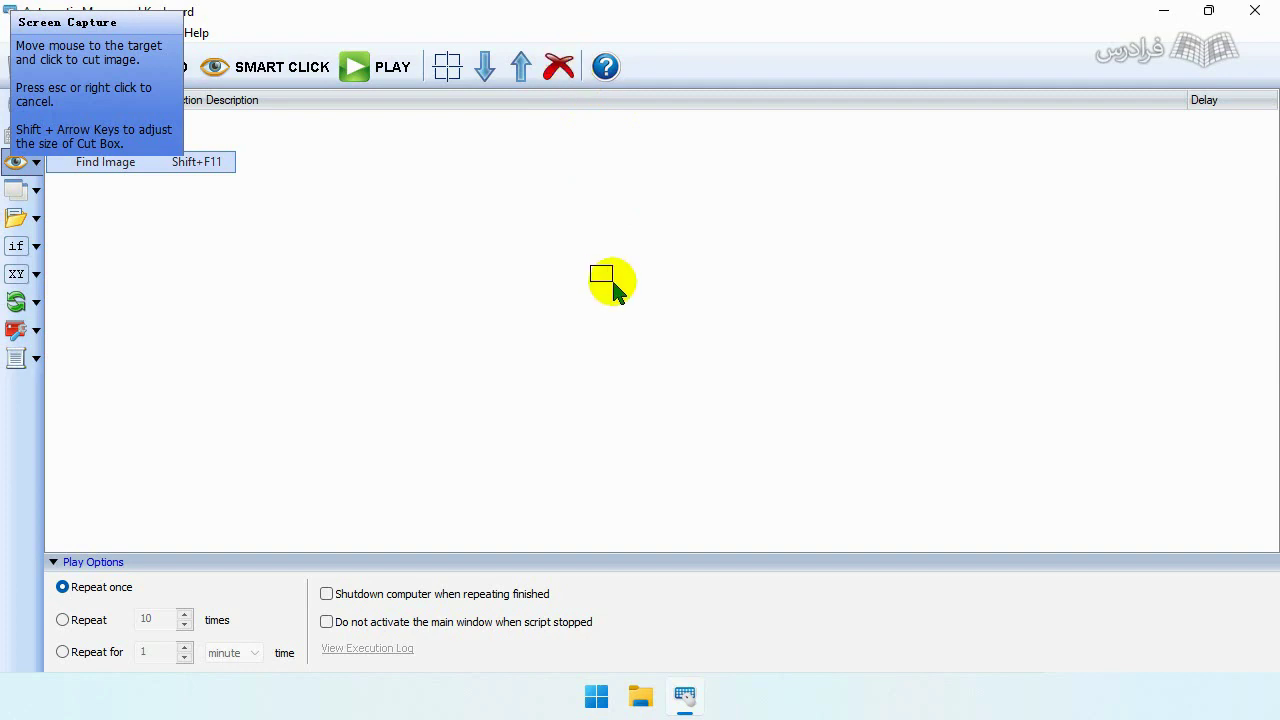
Step: Fit the capture box to the red X delete icon and capture it as the picture to search for
key(shift+Left)
key(shift+Left)
key(shift+Left)
key(shift+Left)
key(shift+Left)
key(shift+Left)
key(shift+Up)
key(shift+Up)
key(shift+Up)
key(shift+Up)
key(shift+Up)
key(shift+Up)
key(shift+Up)
click(585, 95)
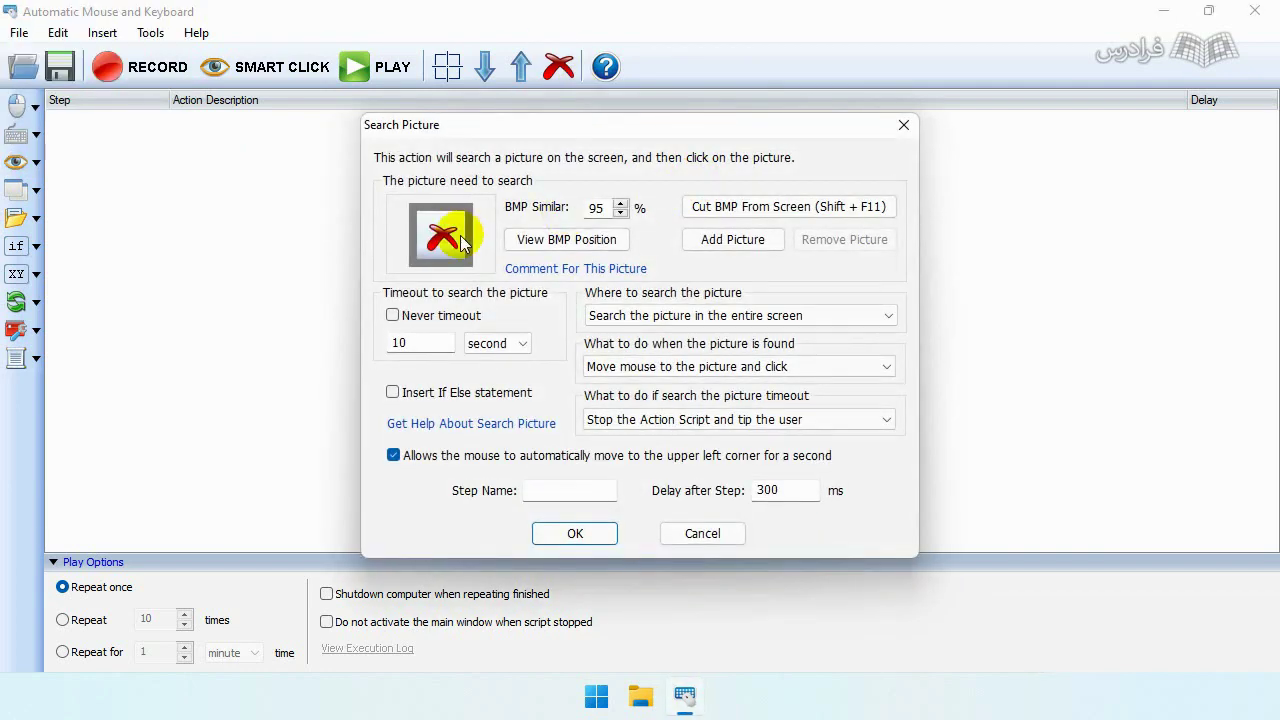